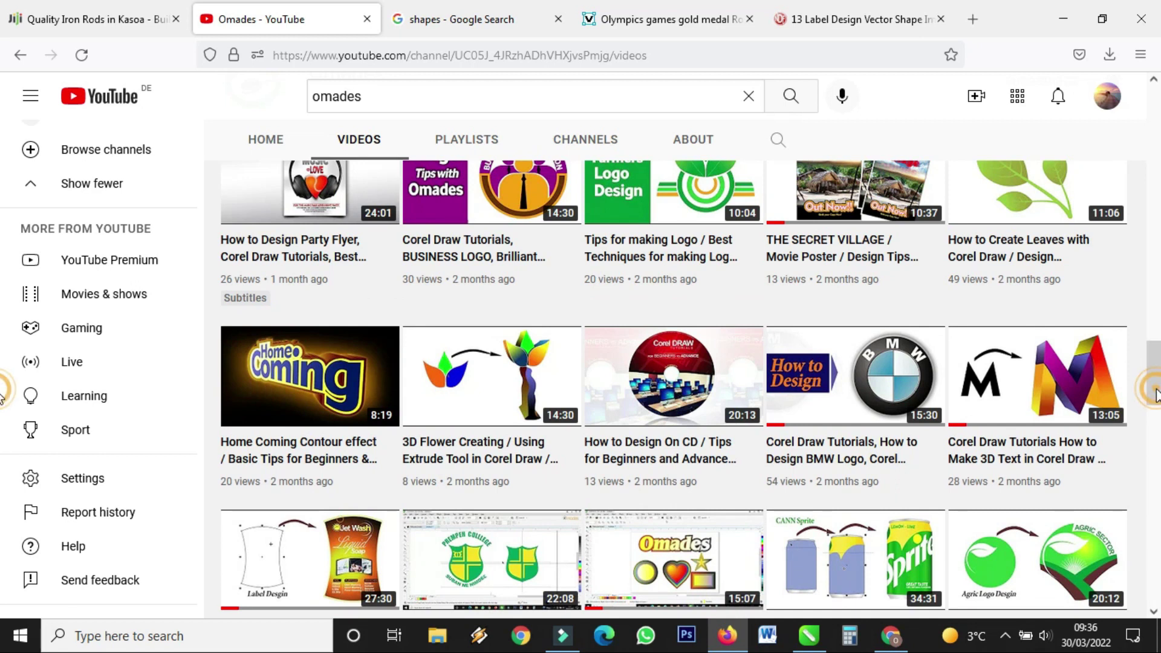
scroll(1155, 396, up, 2)
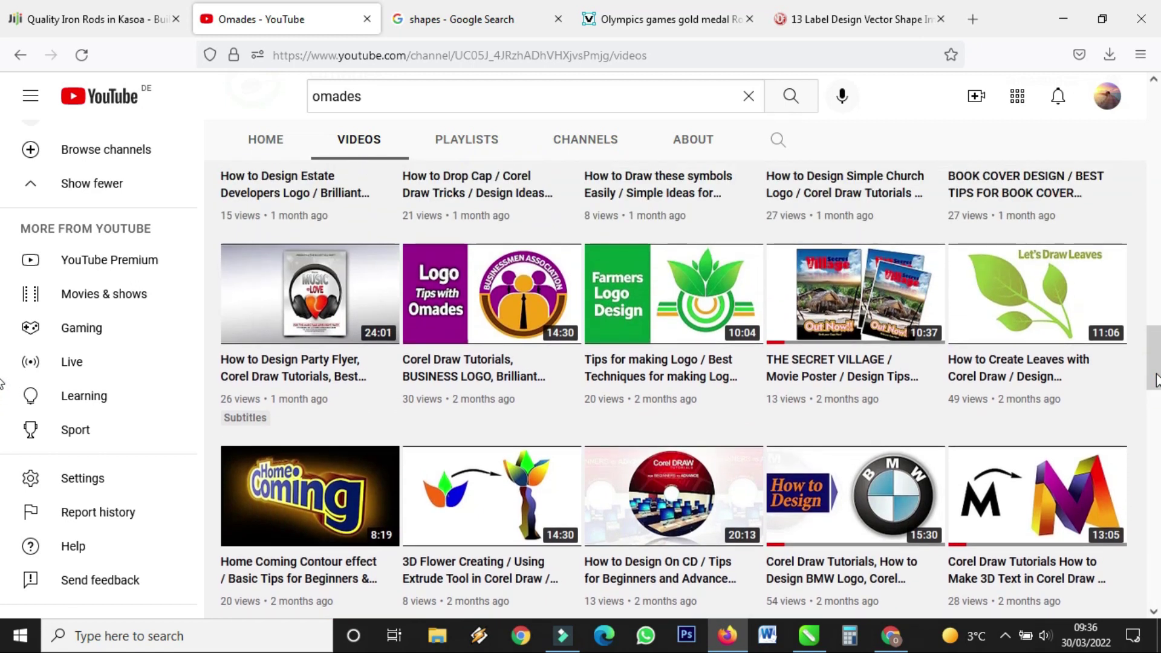
drag(1156, 380, 1156, 275)
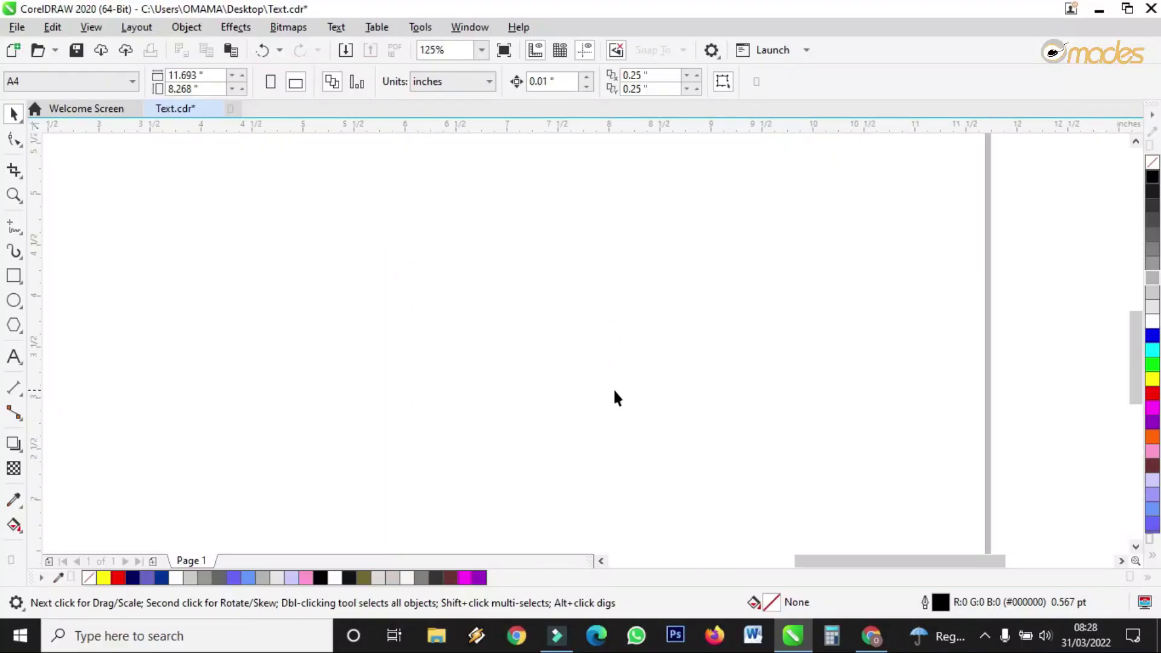
Add the artistic text "Style" in 24 pt Arial near the left edge of the page.
click(14, 195)
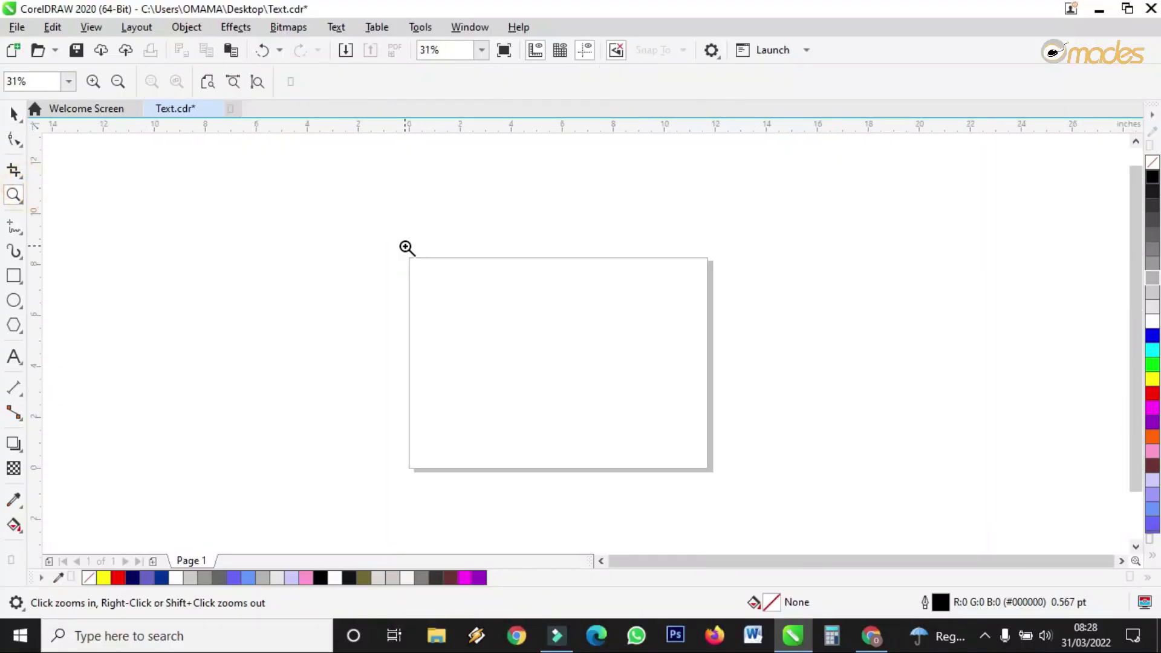
click(402, 253)
drag(405, 255, 724, 482)
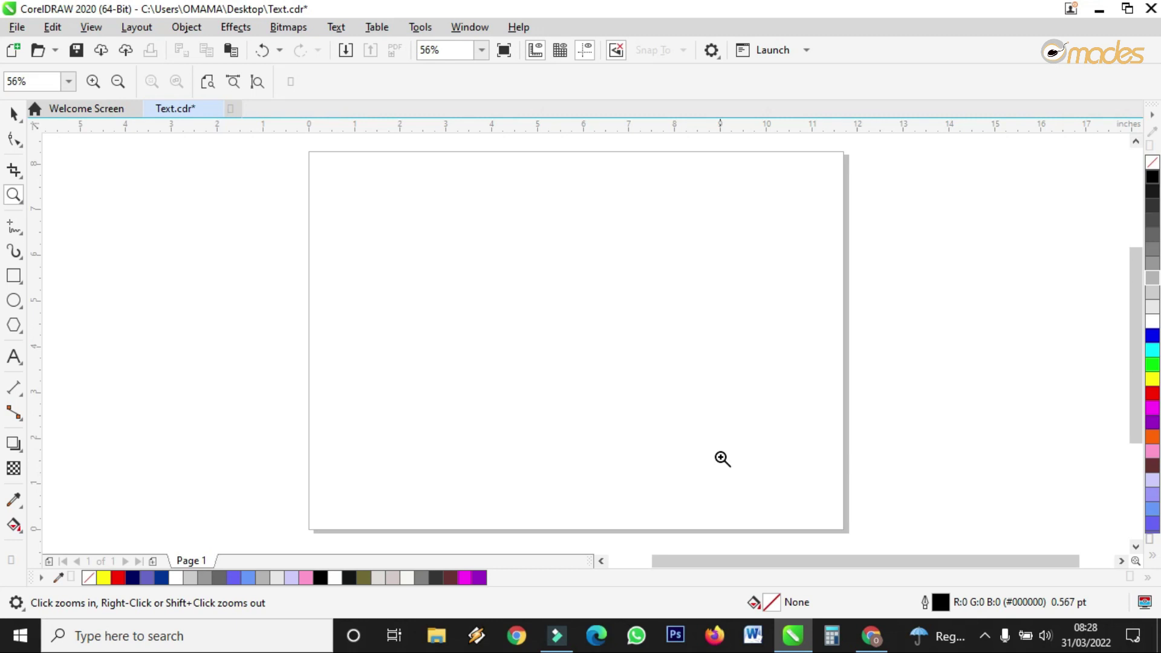
click(14, 114)
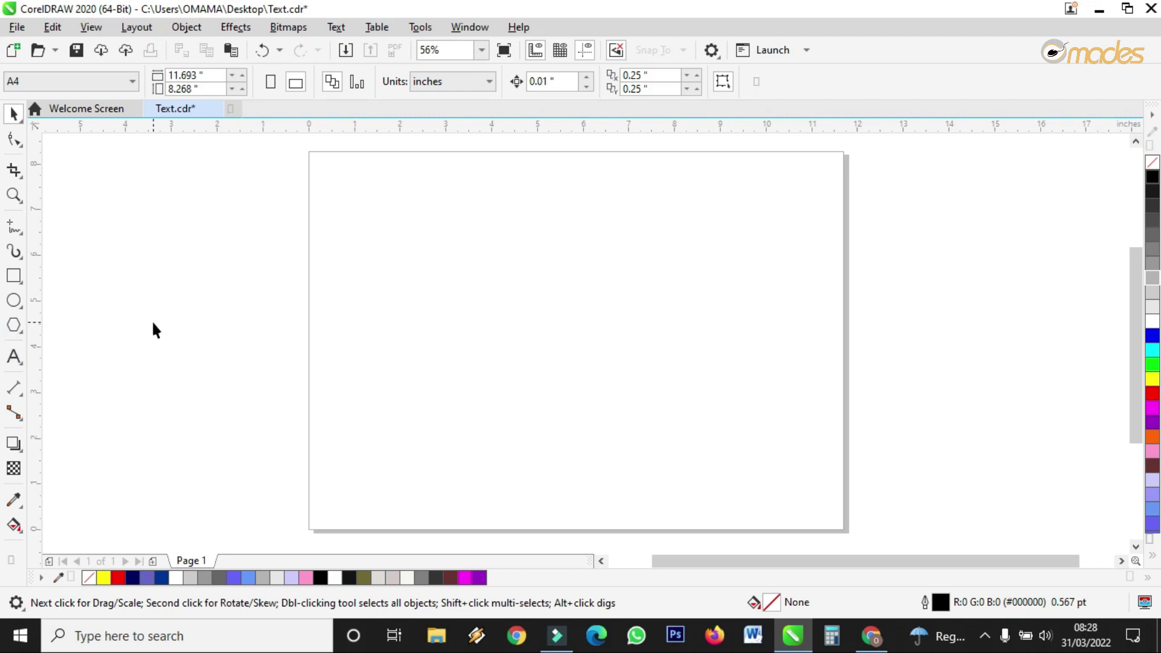
click(14, 357)
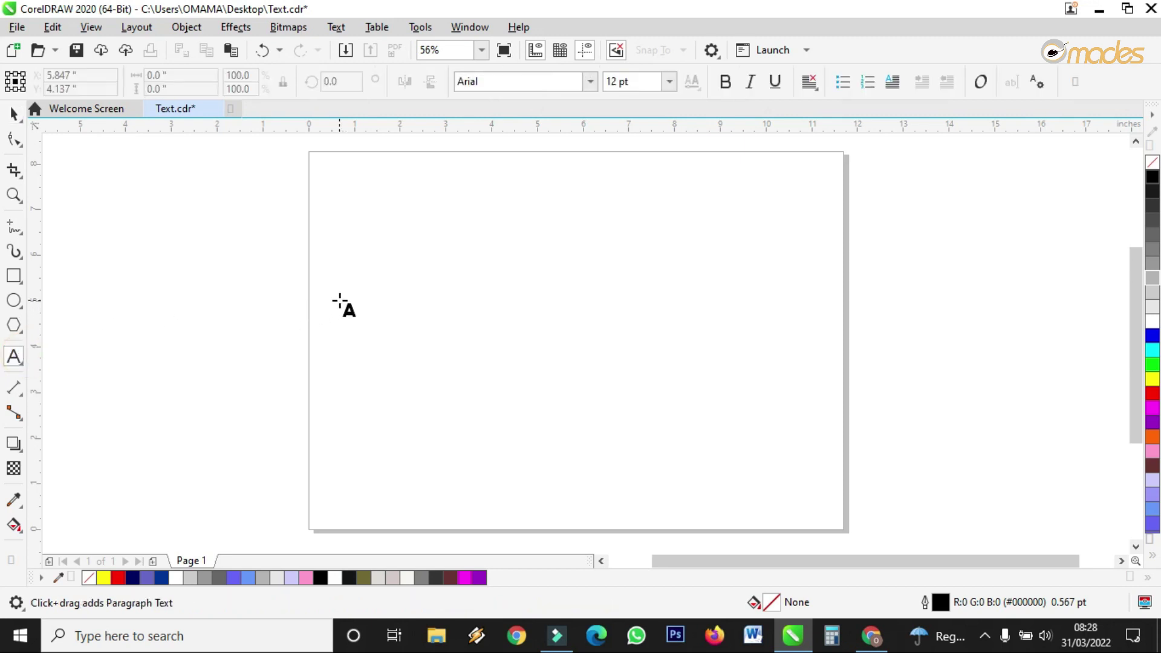
click(340, 302)
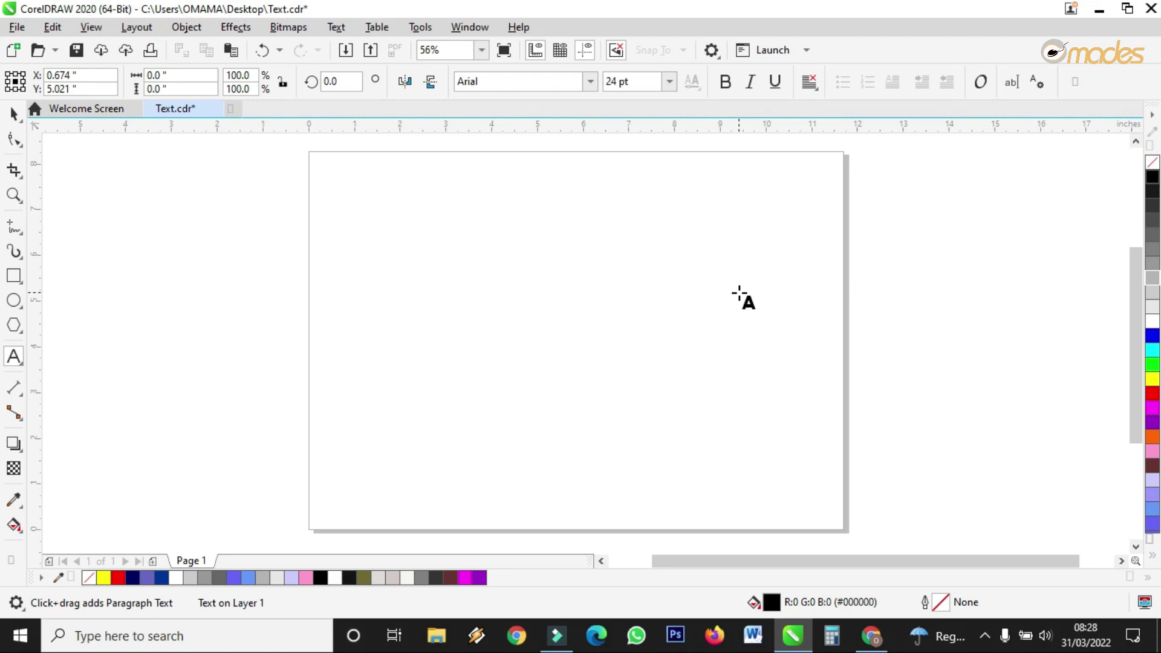
text(St)
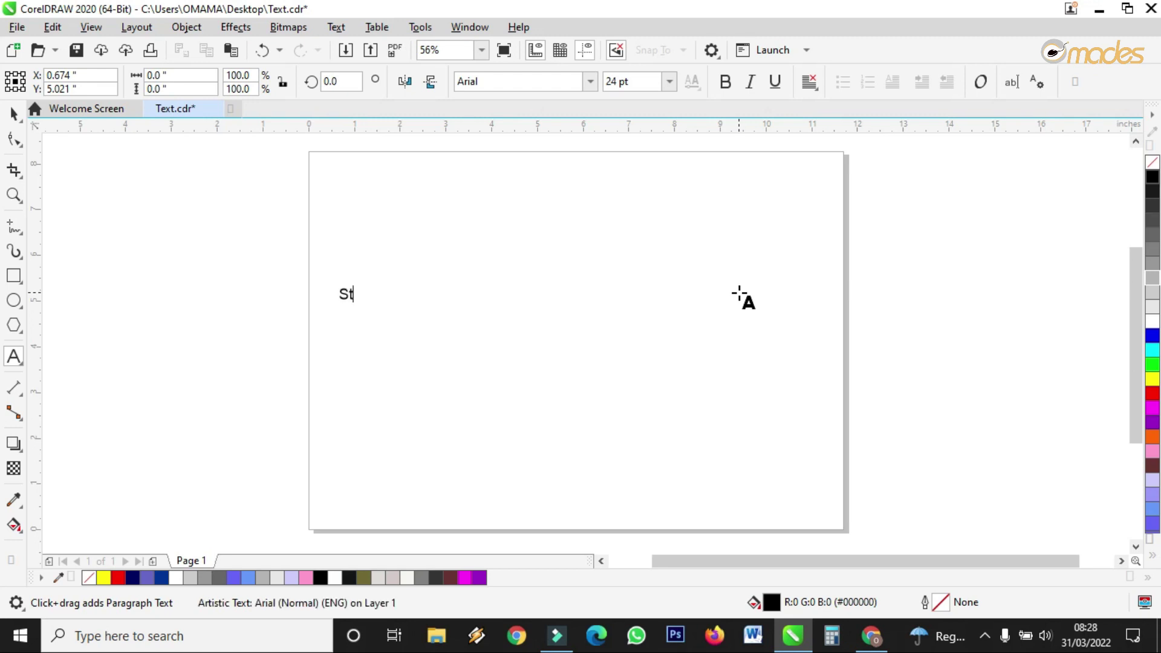
text(yle)
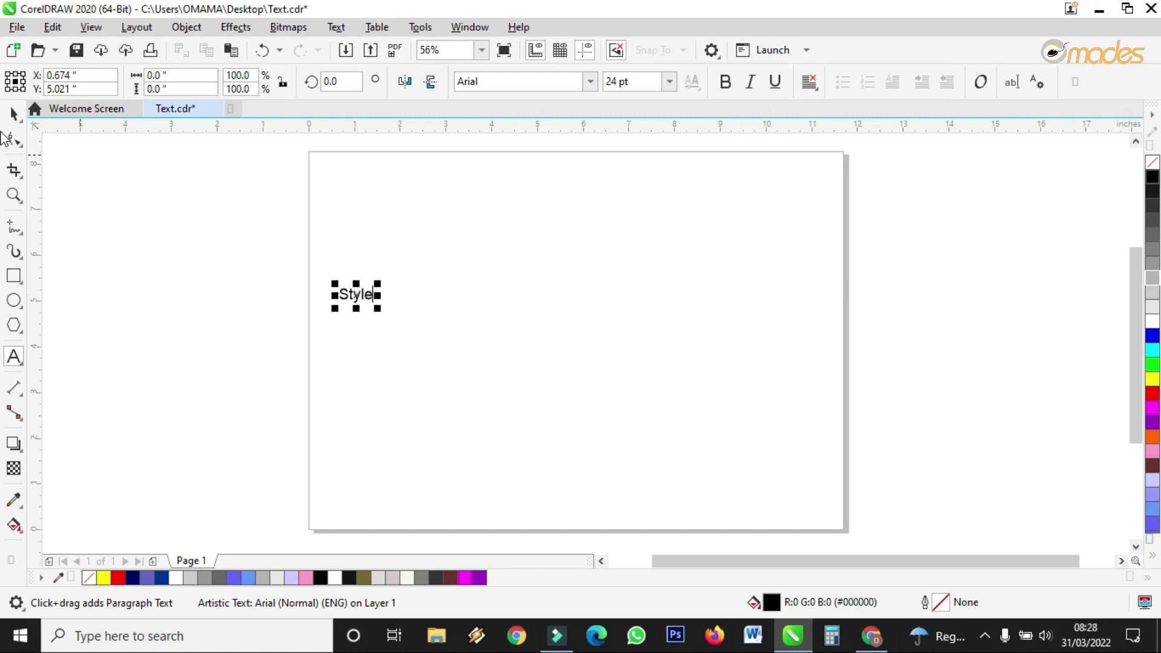
Enlarge the "Style" text proportionally to about 7 × 3.1 inches and move it to the middle of the page.
click(13, 113)
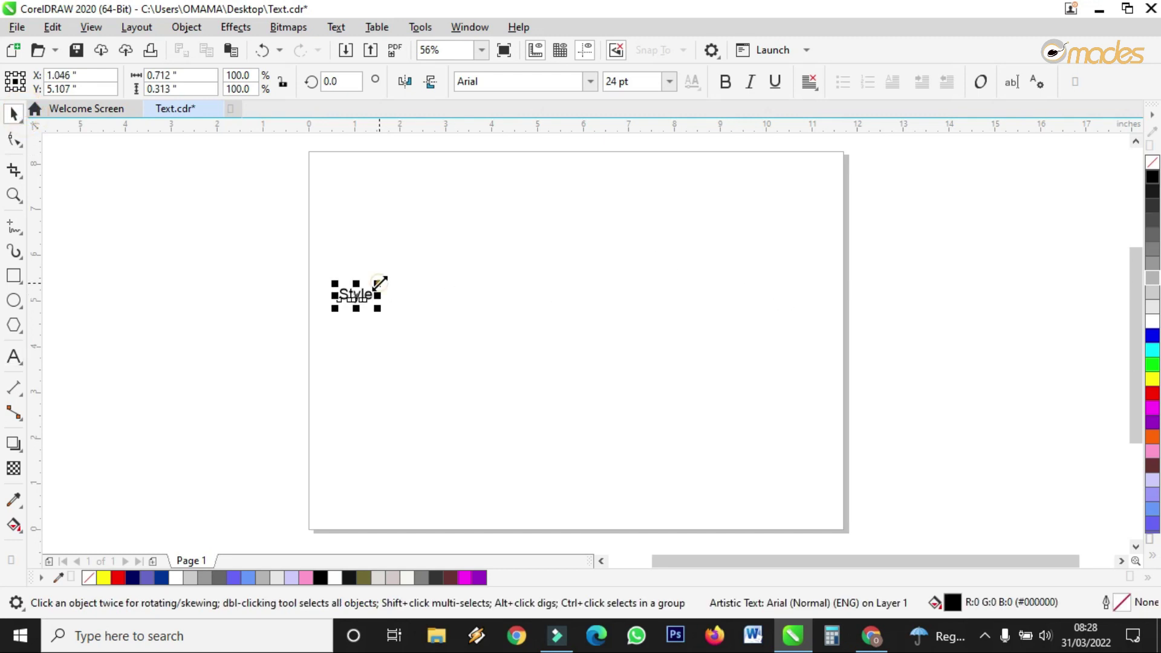
drag(379, 282, 715, 185)
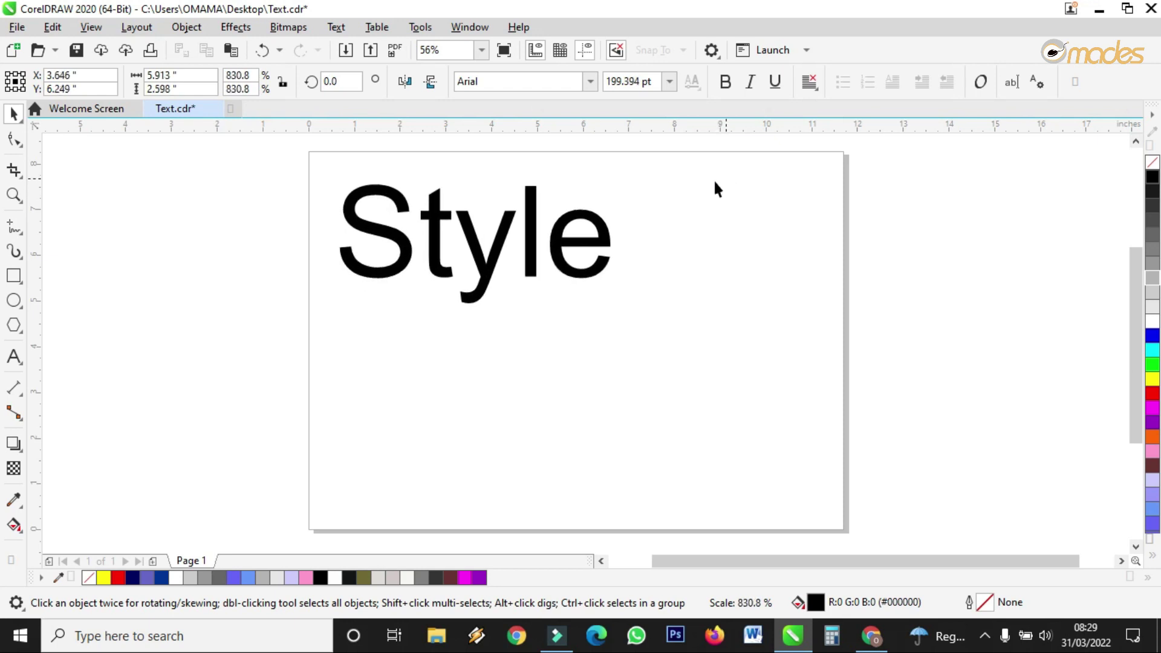
drag(528, 216, 585, 287)
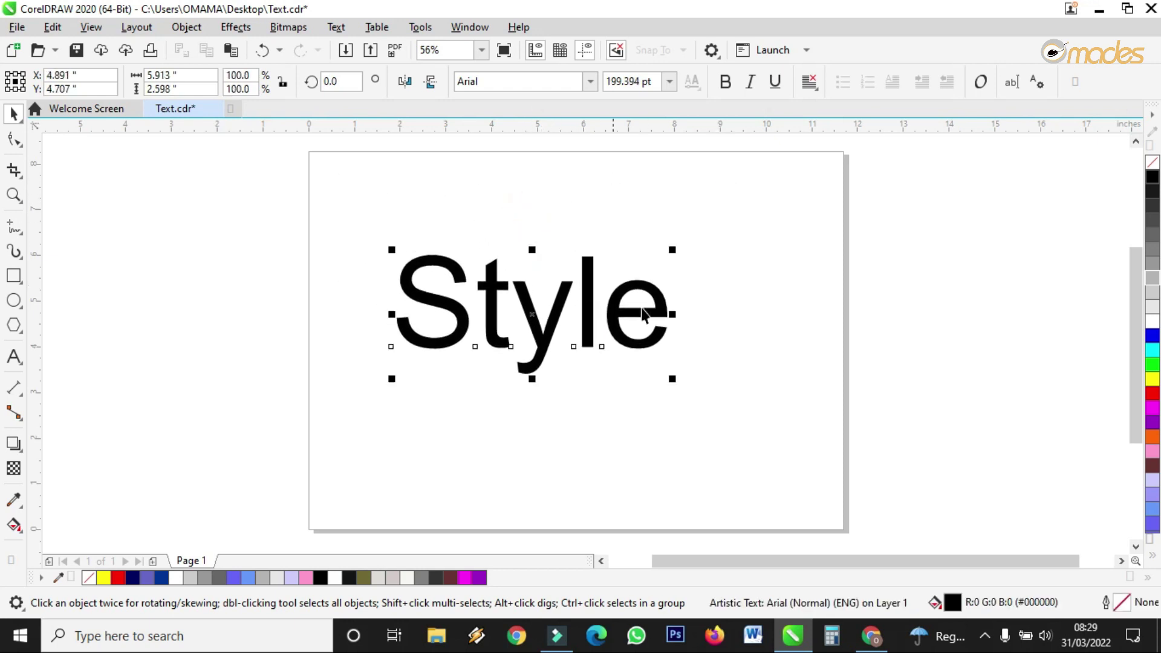
drag(672, 382, 728, 411)
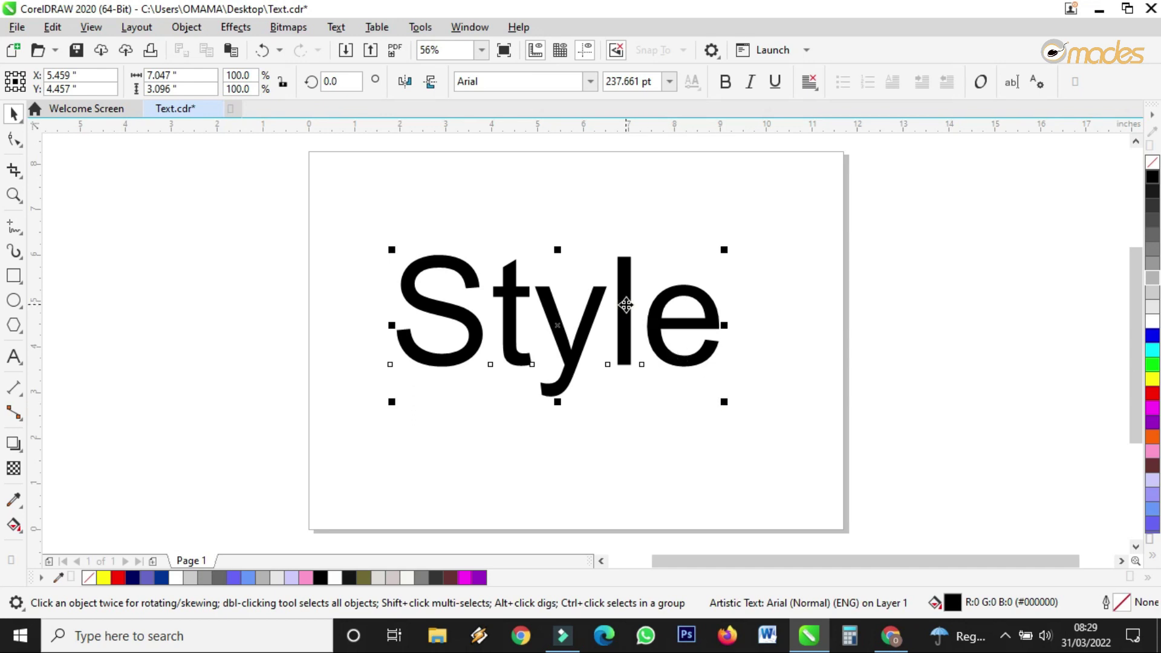
drag(625, 304, 632, 304)
click(859, 292)
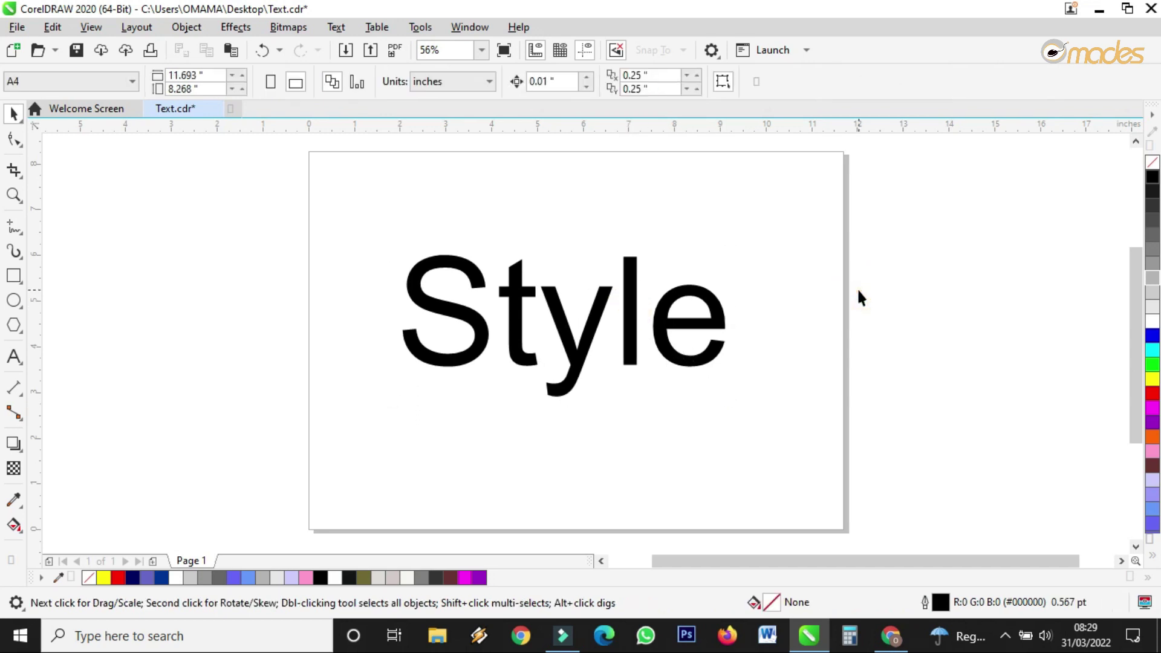
Browse the font list and preview various typefaces on the "Style" text, including Arial Black, Acryle Script and Adobe Garamond Pro.
click(635, 281)
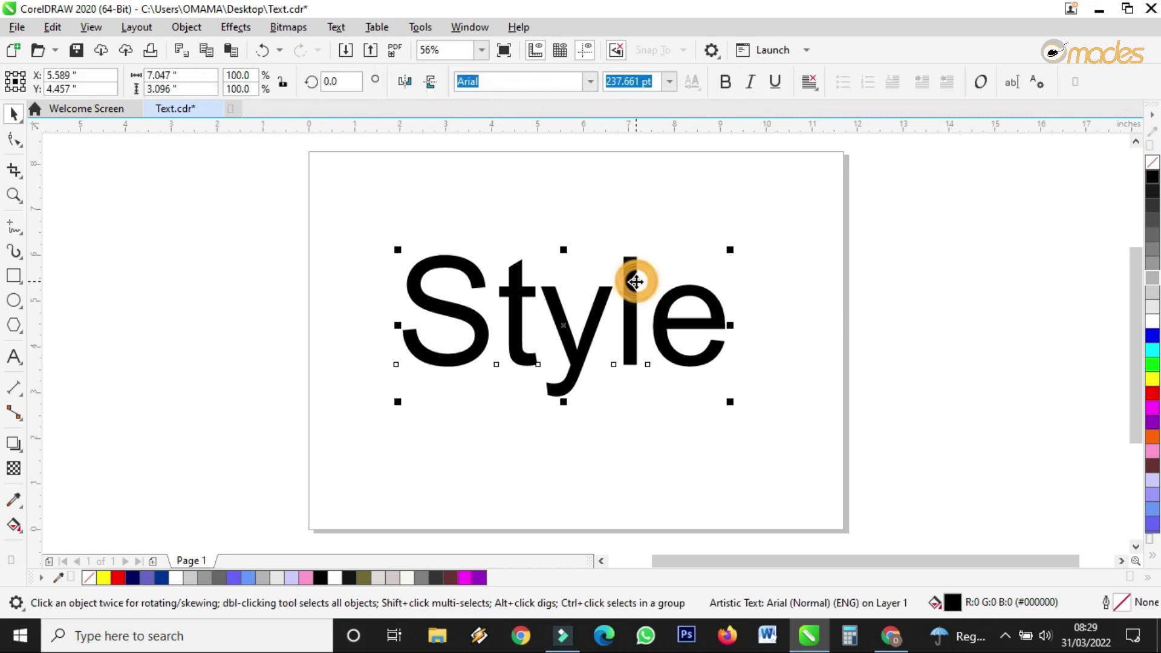
click(591, 82)
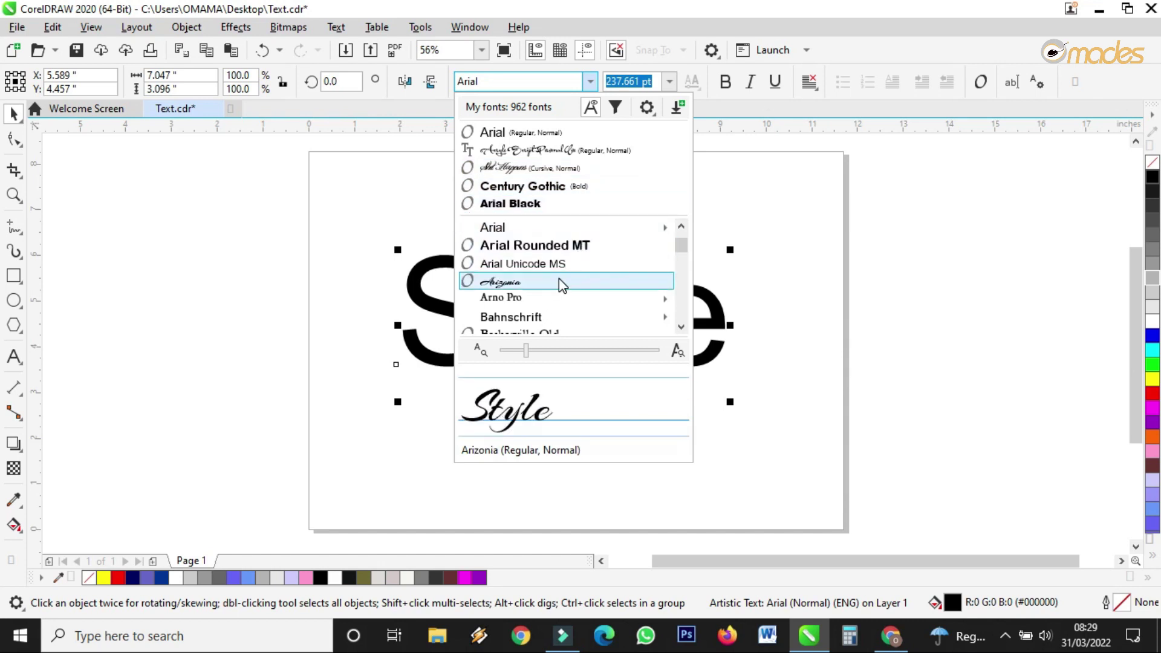
click(821, 239)
scroll(605, 290, down, 3)
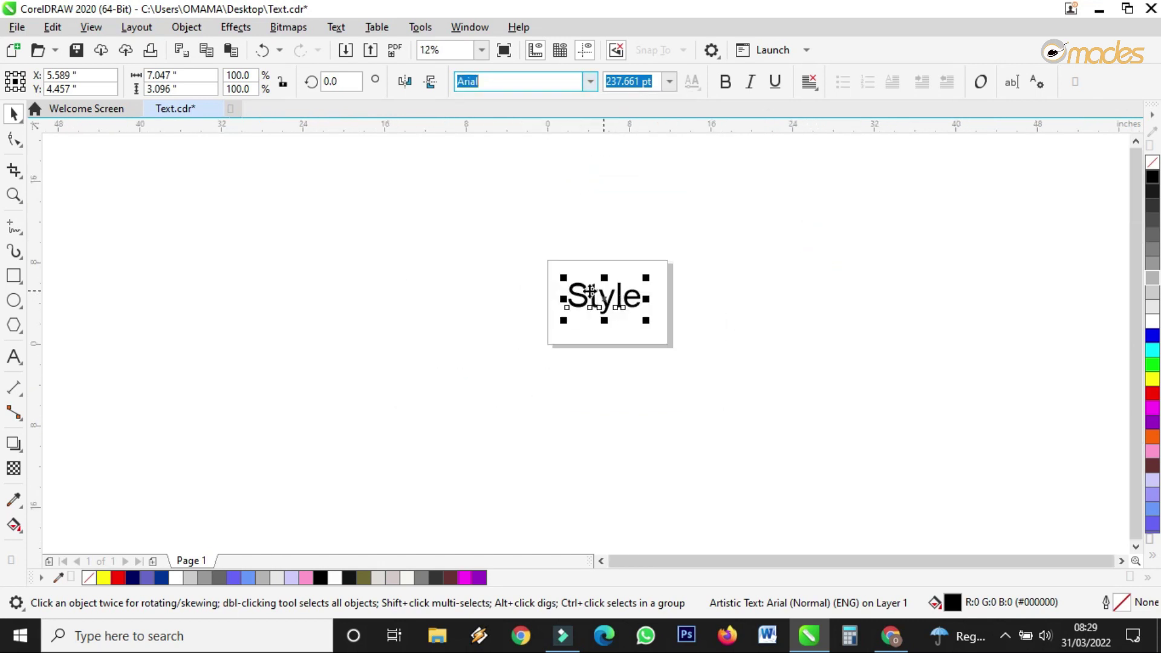
scroll(505, 281, up, 3)
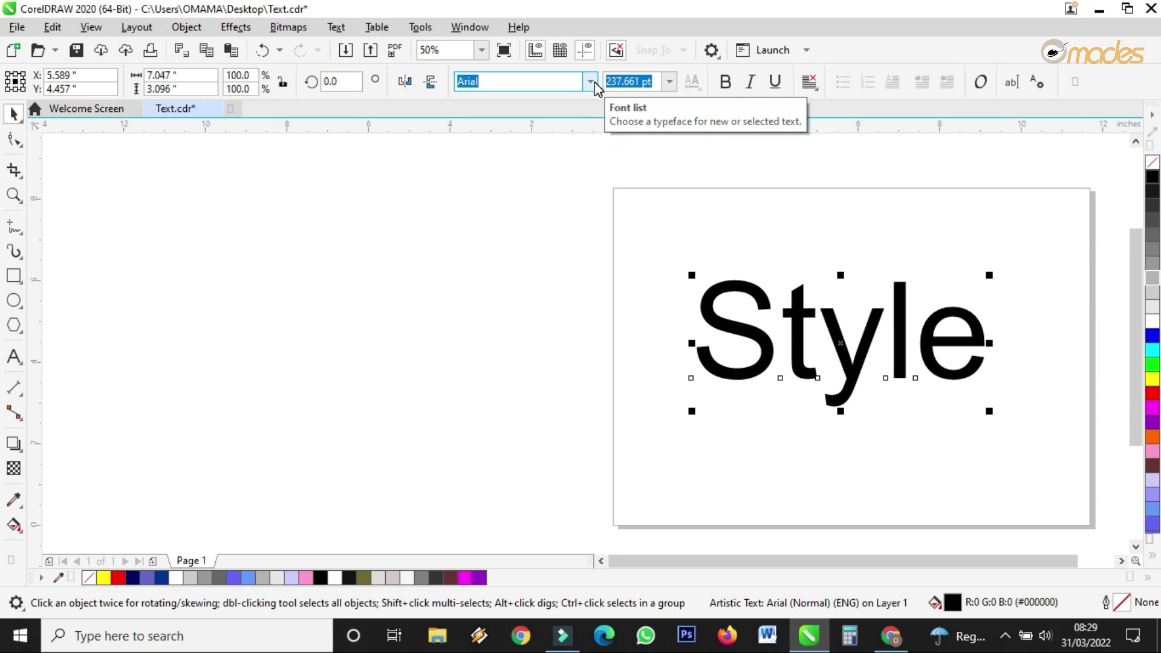
click(591, 81)
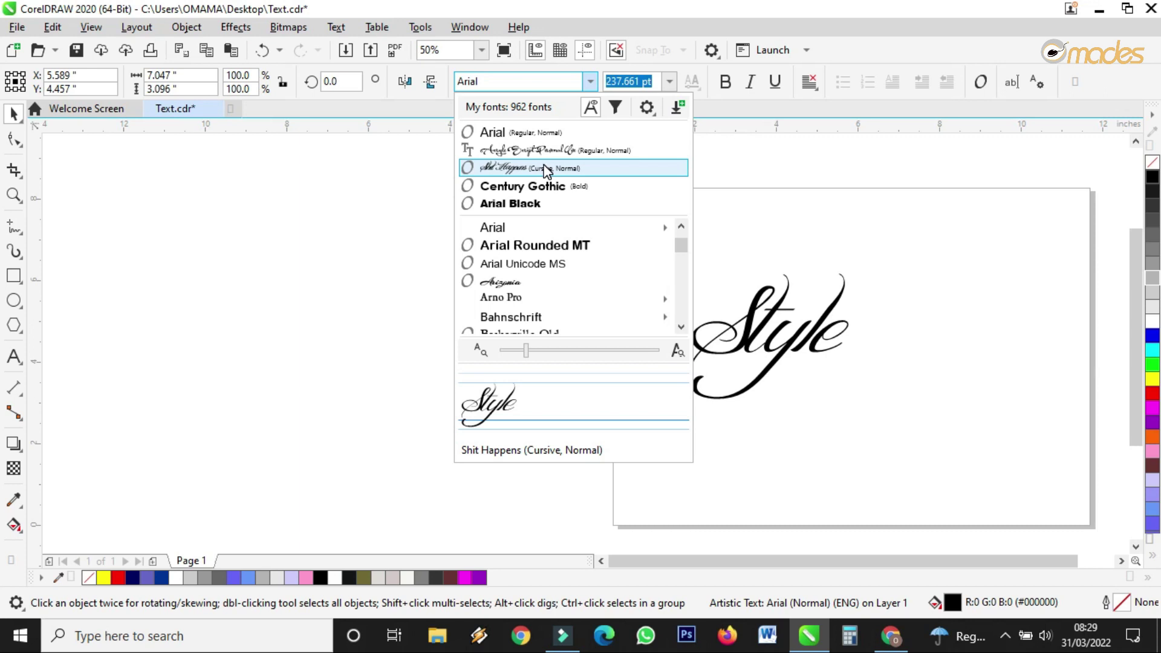
key(Down)
key(Down)
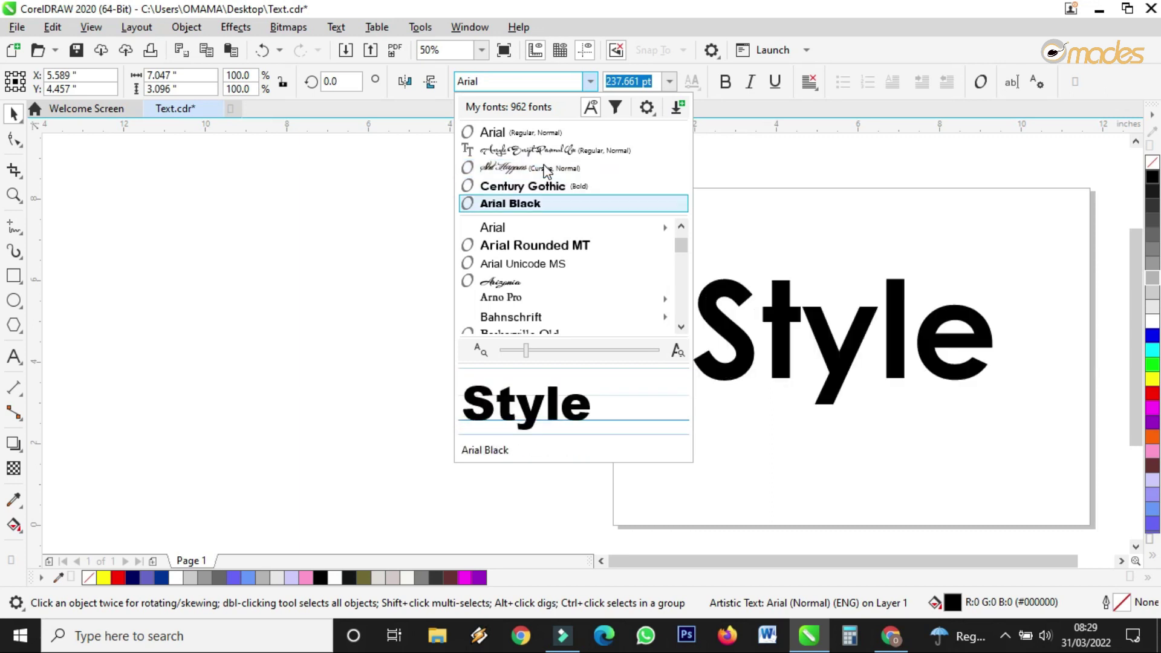
key(Down)
key(Down)
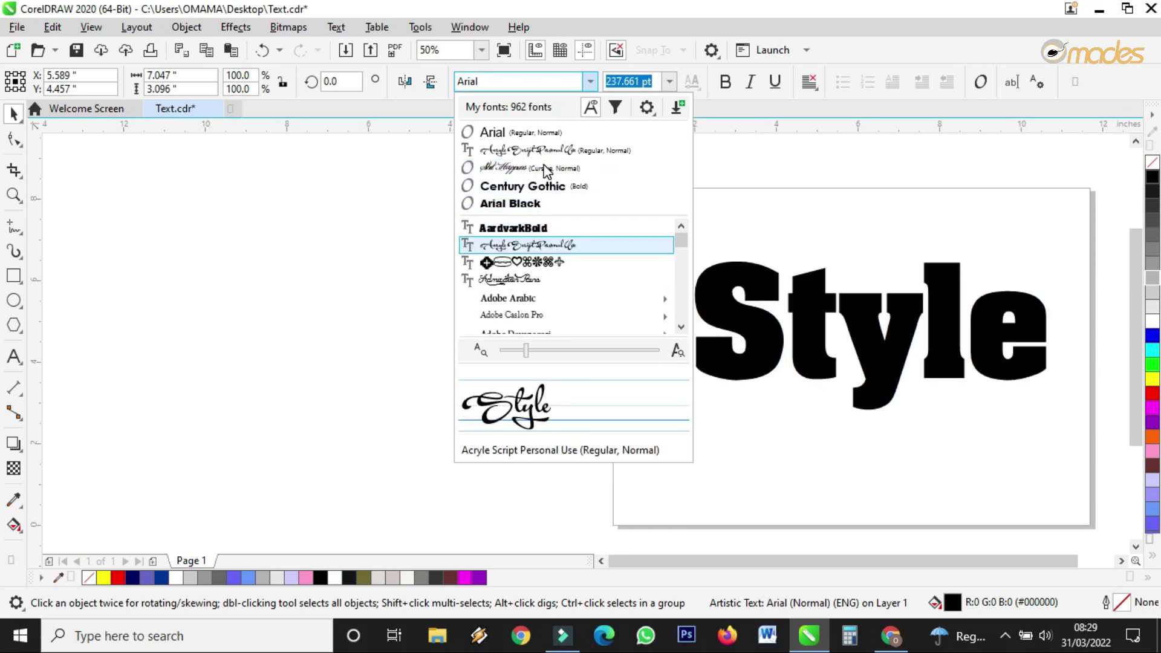
key(Down)
key(Down)
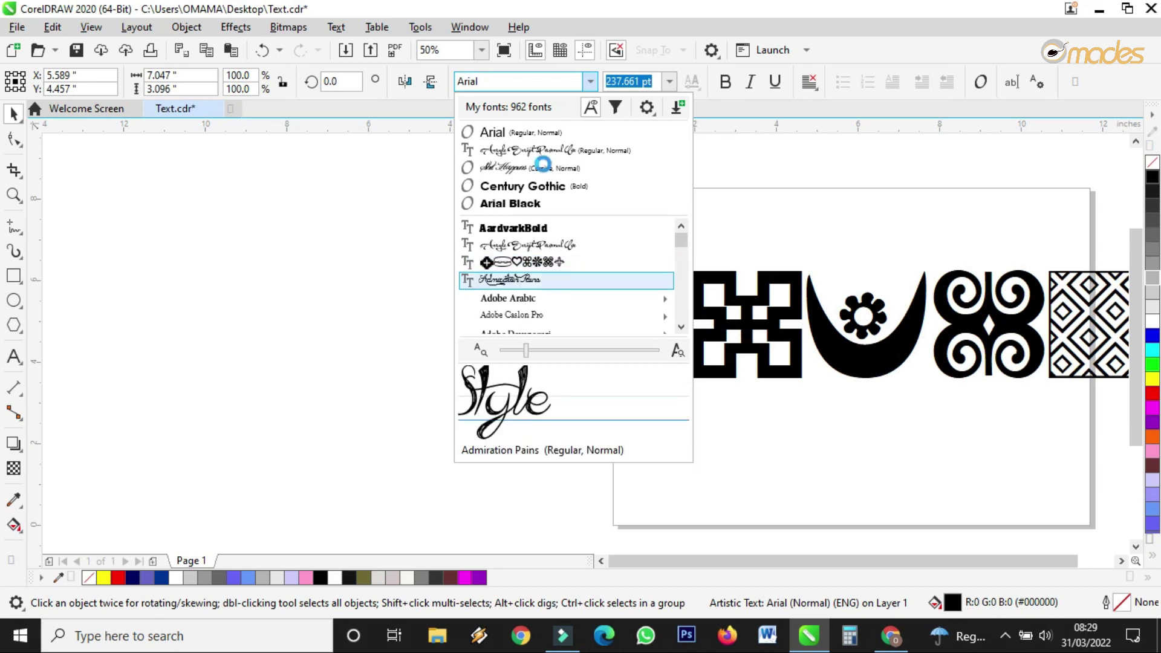
key(Down)
key(Down)
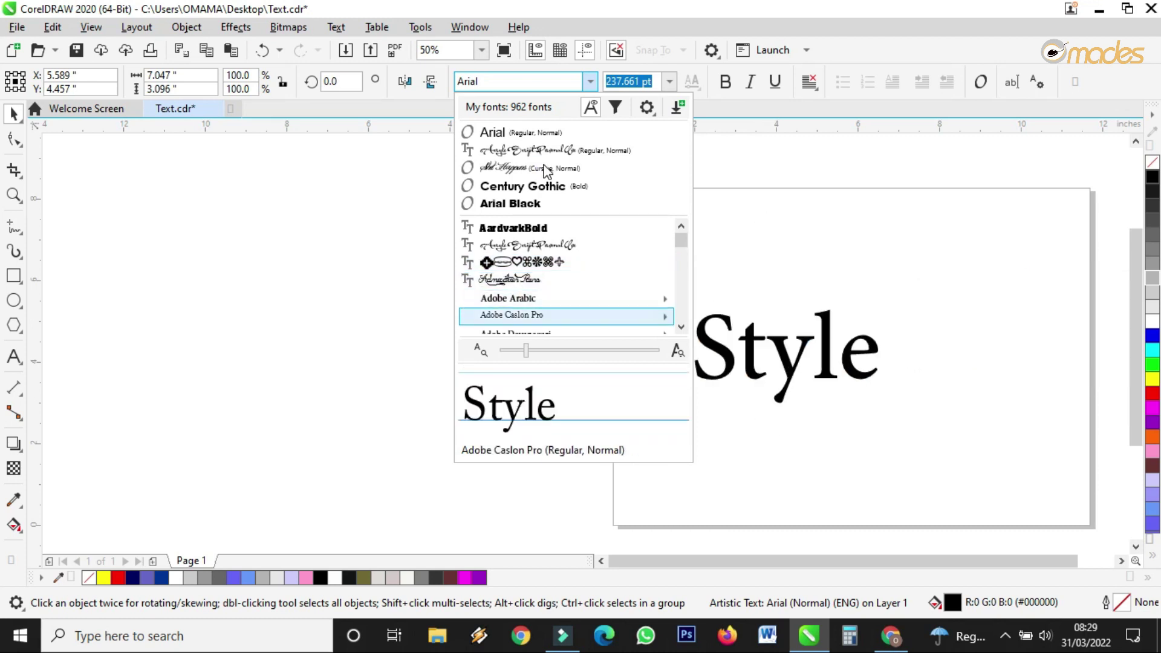
key(Down)
key(Down)
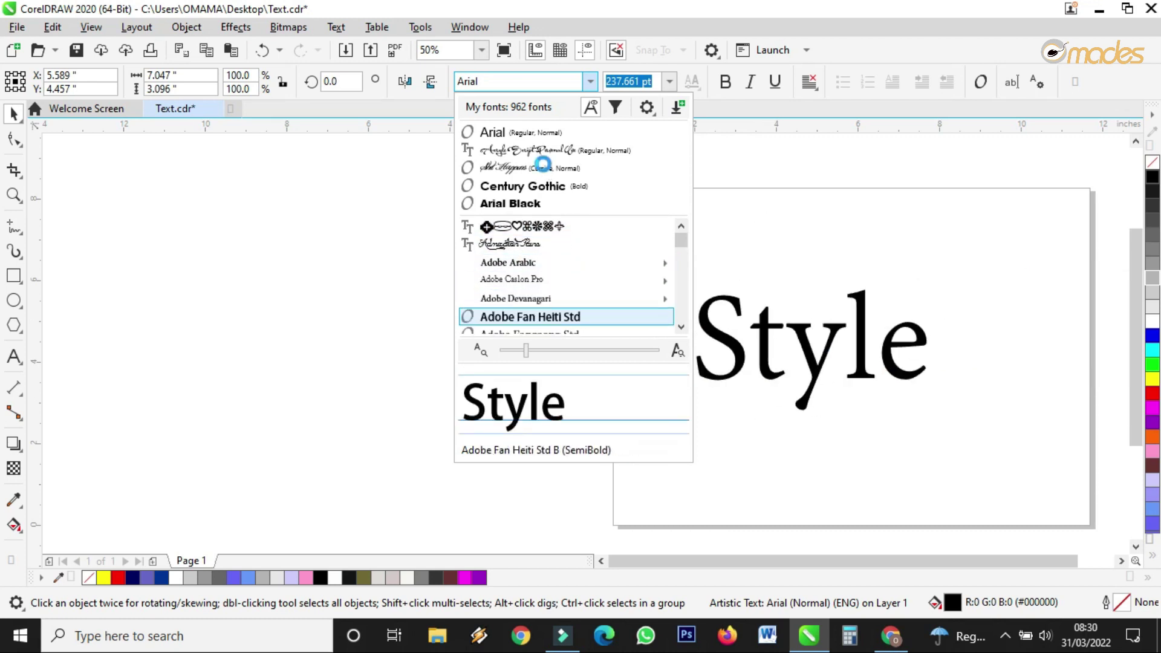
key(Down)
key(Down)
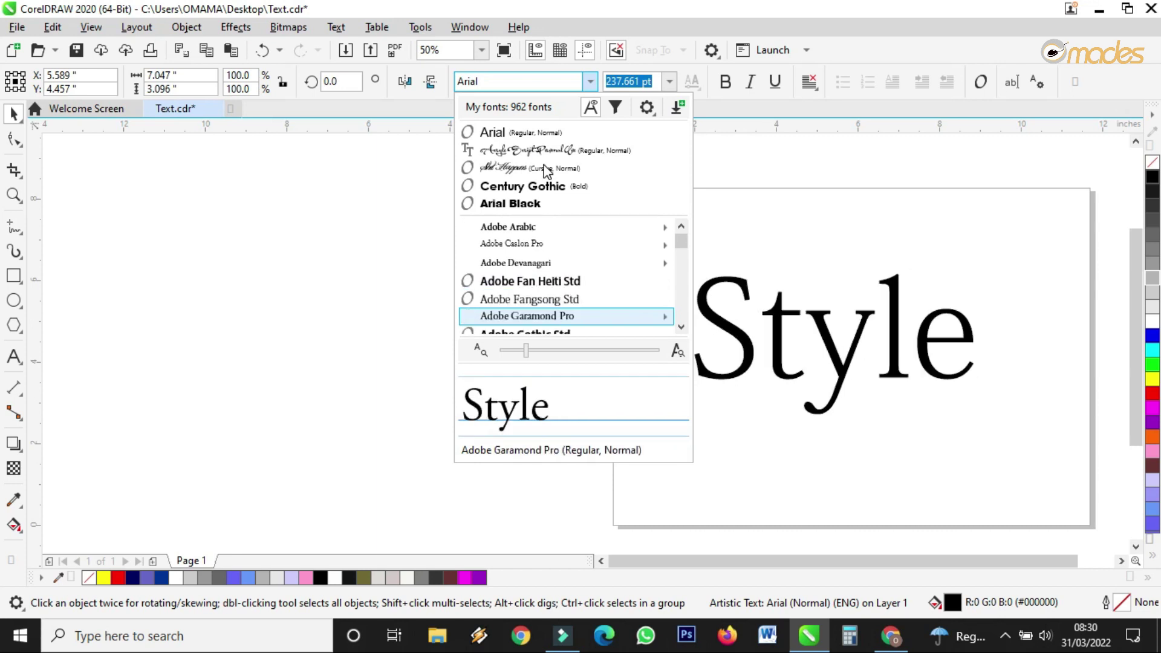
Set the "Style" text's font to Shit Happens and enlarge the text proportionally to about 352 pt.
click(490, 81)
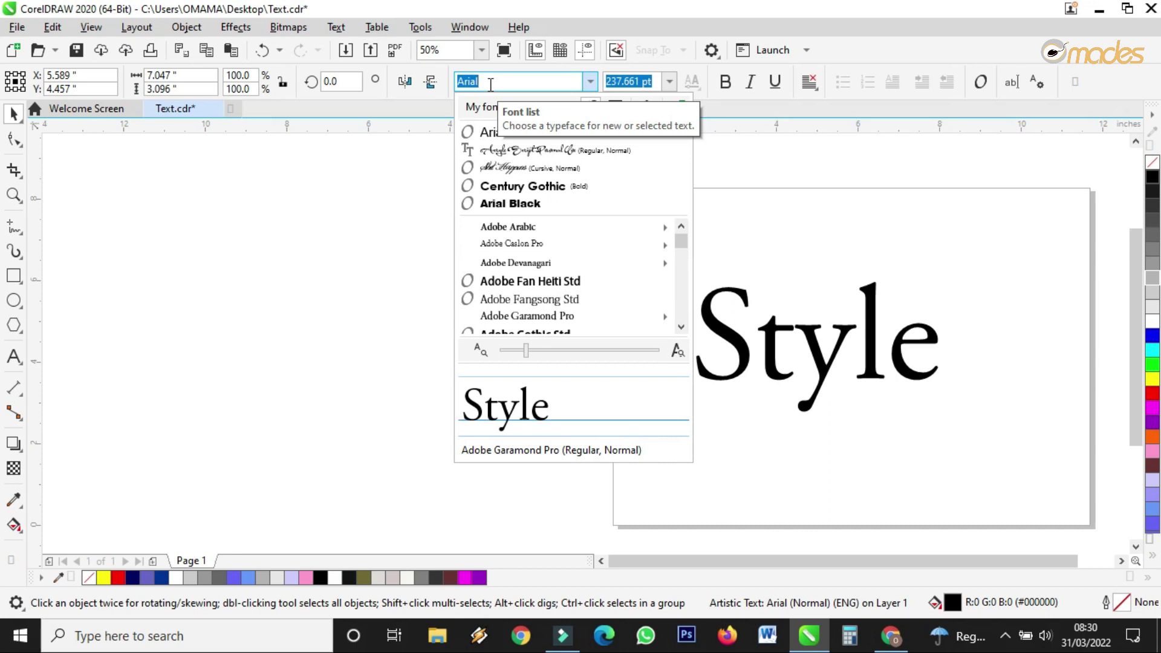
text(shit h)
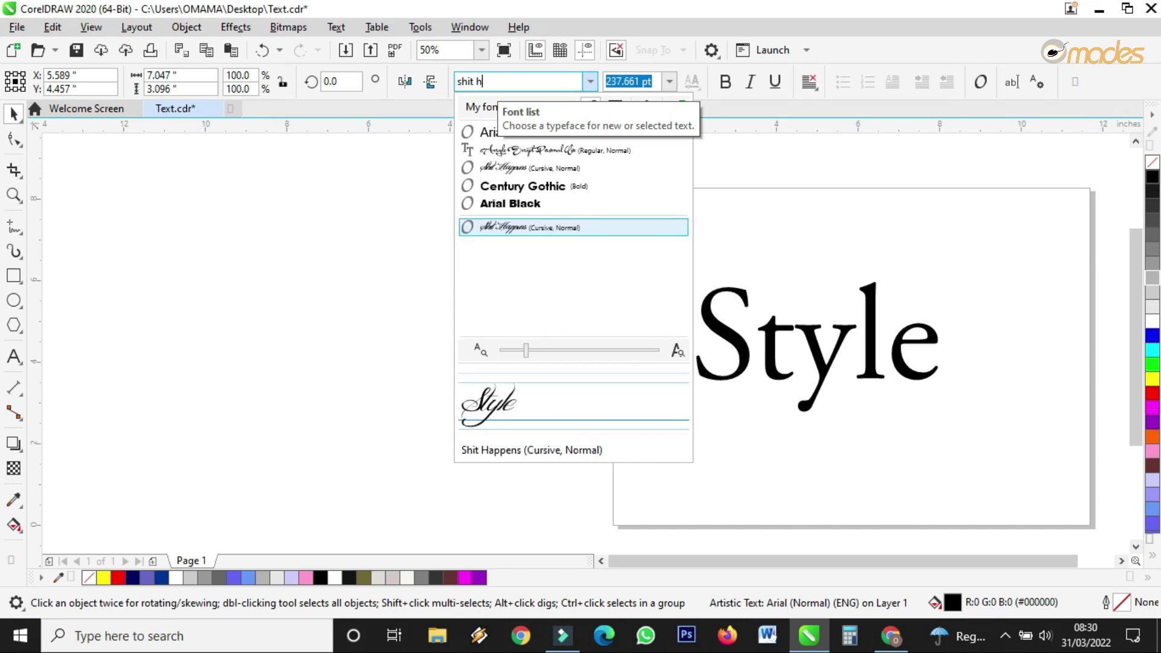
text(s)
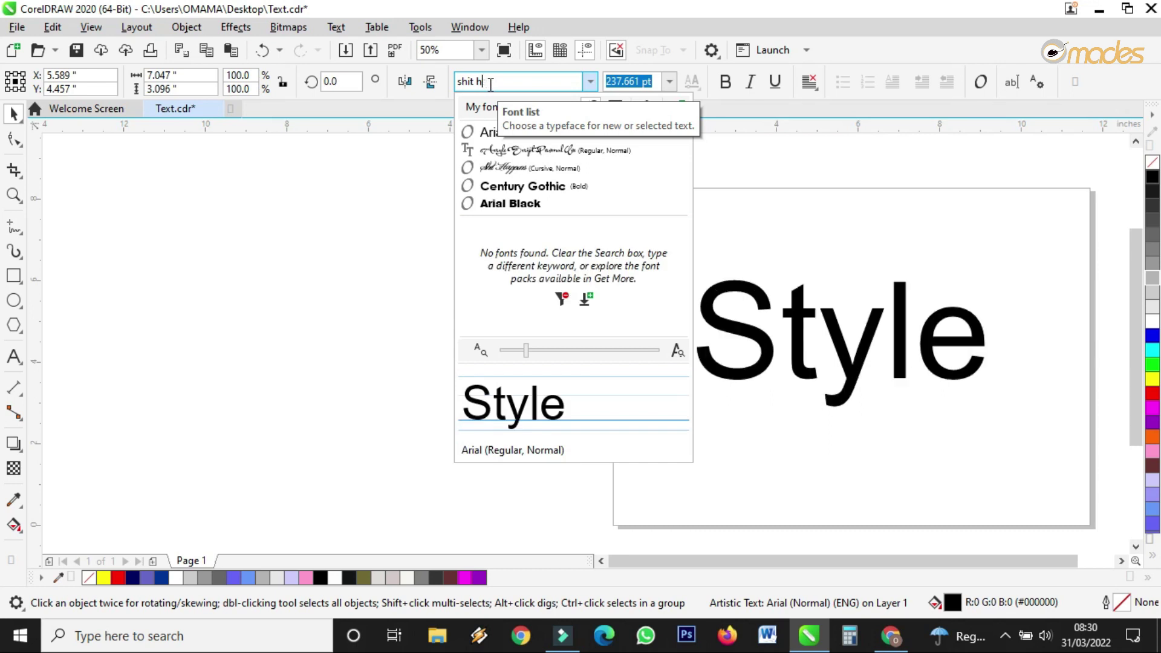
text(app)
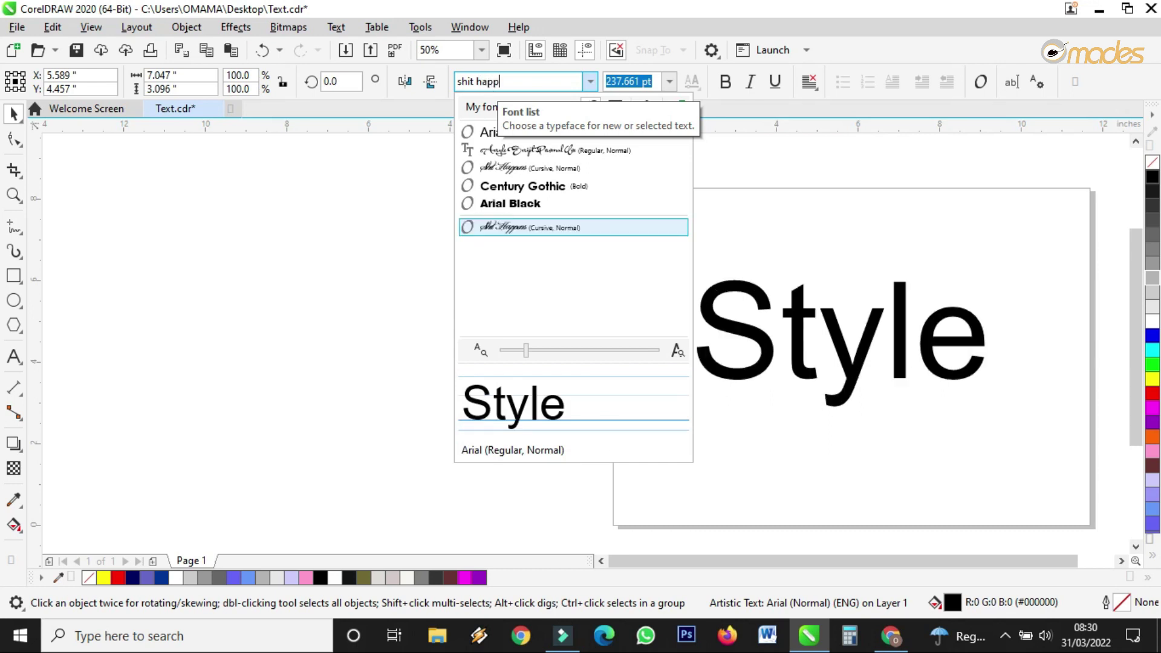
text(ens)
key(Return)
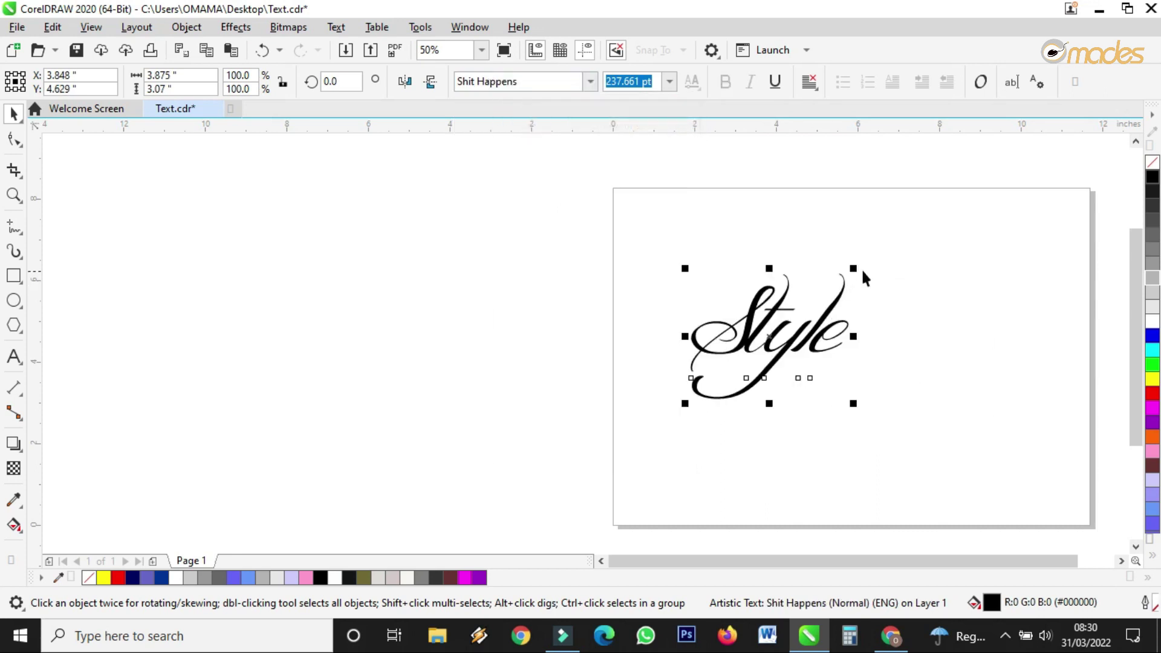
drag(854, 267, 1052, 204)
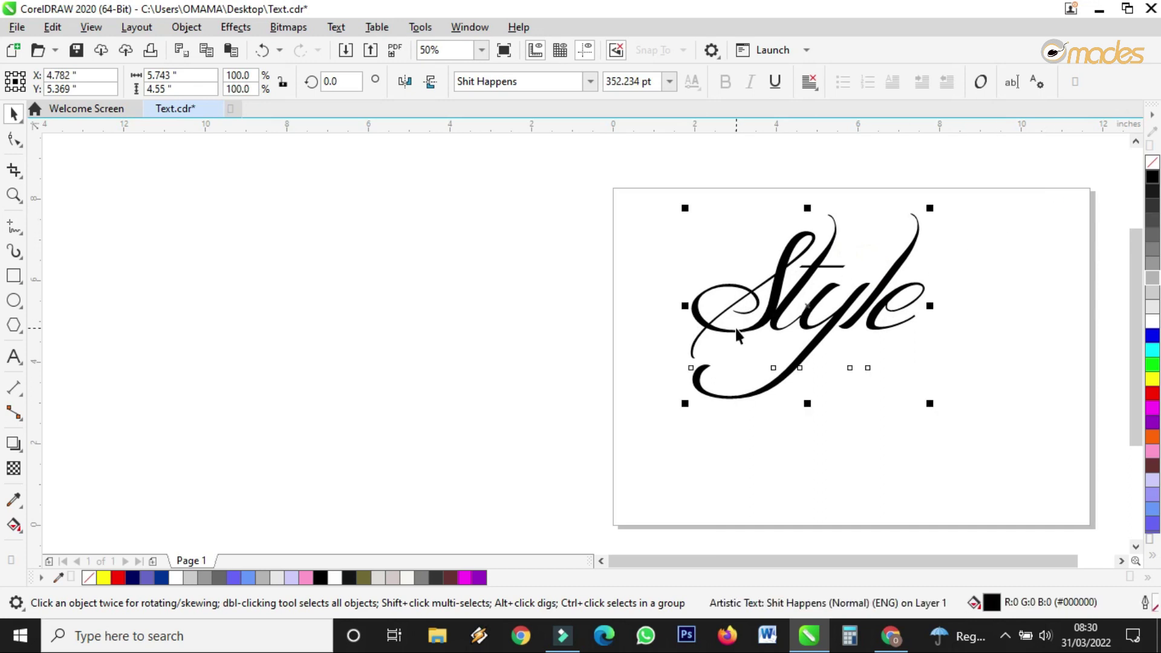
Change the "Style" text's font to Acryle Script Personal Use and move the text to the centre of the page.
scroll(734, 327, down, 2)
click(506, 81)
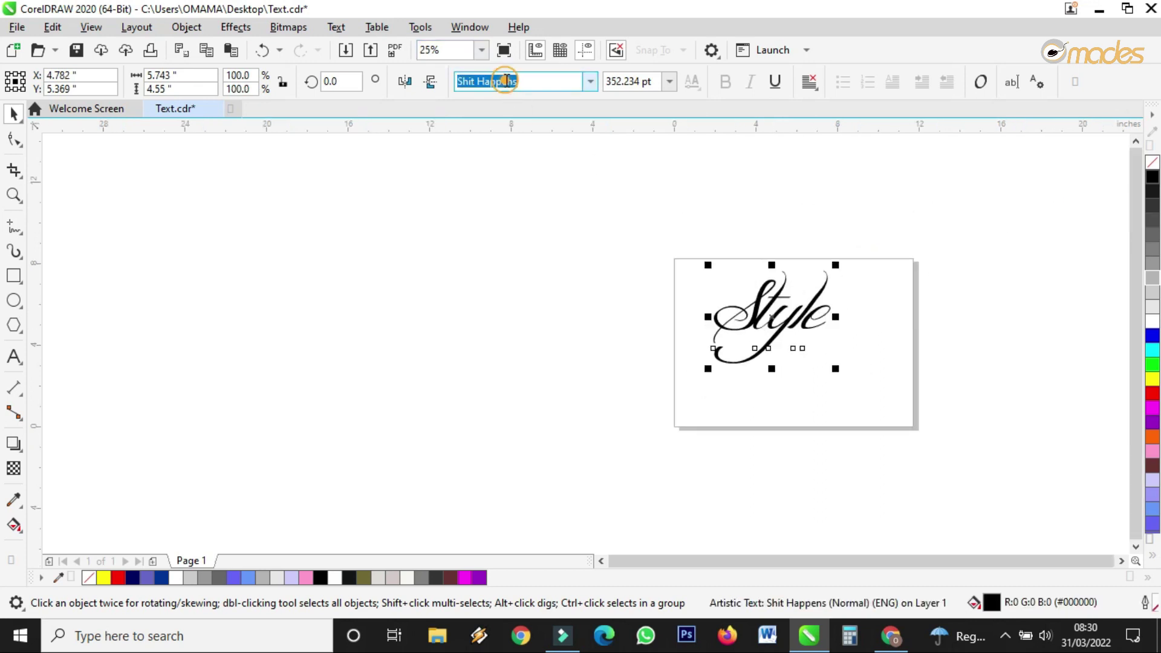
text(Acryle Scrip)
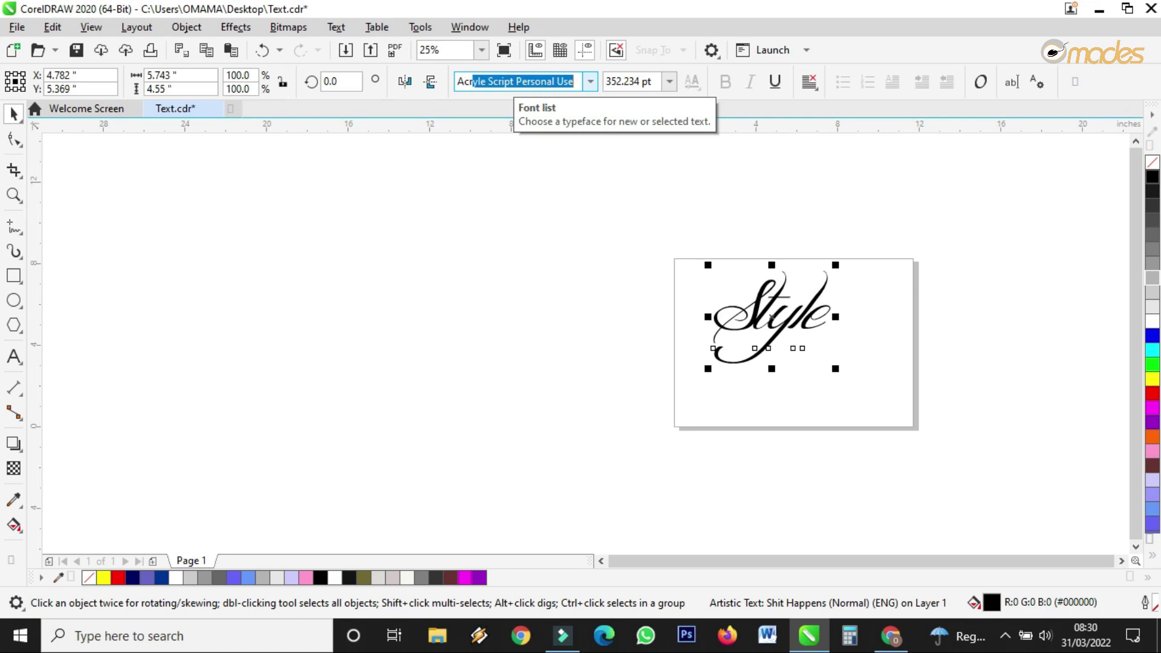
key(Return)
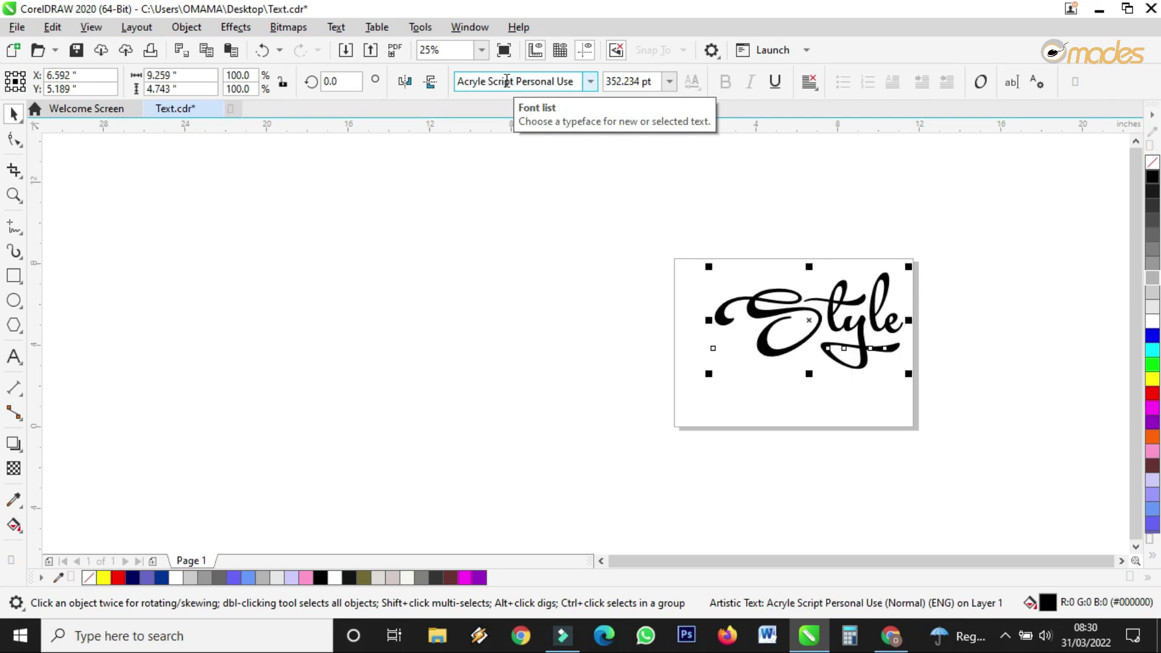
drag(842, 323, 823, 333)
scroll(917, 317, up, 1)
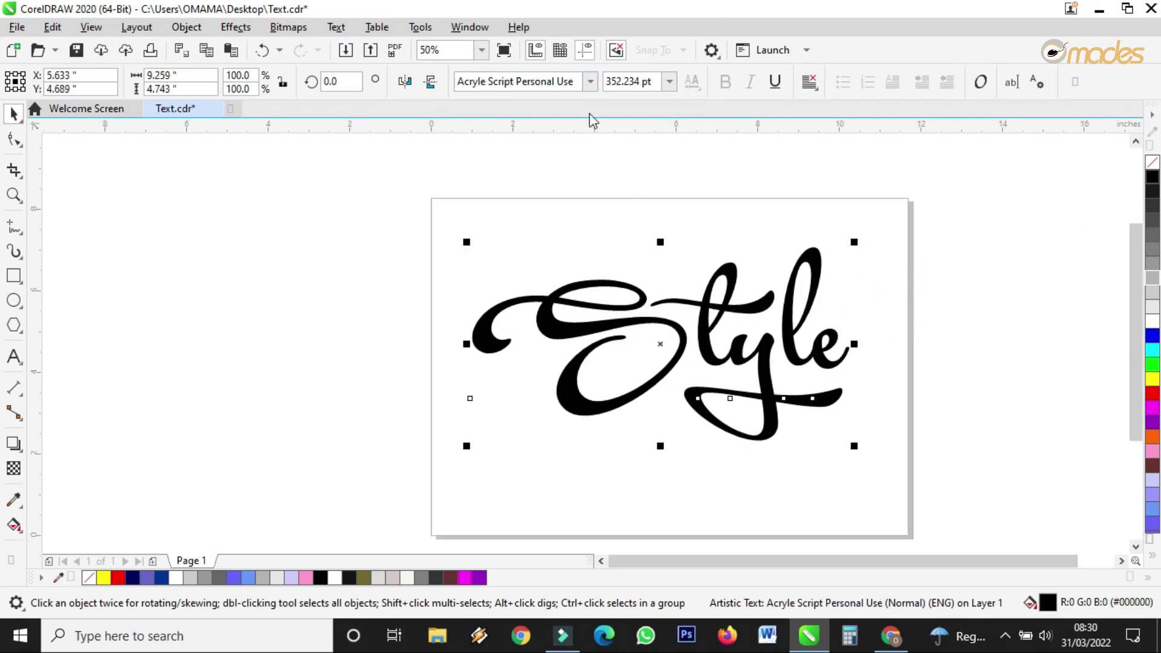
Shrink the "Style" text proportionally to about 8.6 × 4.4 inches and move it slightly towards the page's centre.
click(590, 81)
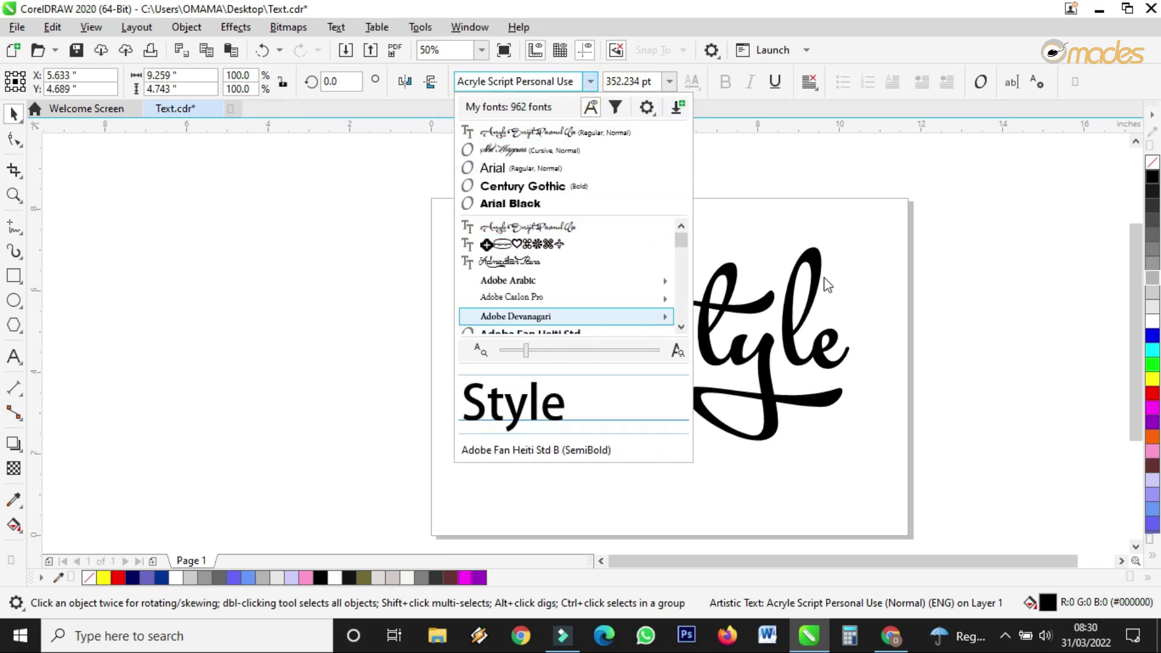
click(947, 269)
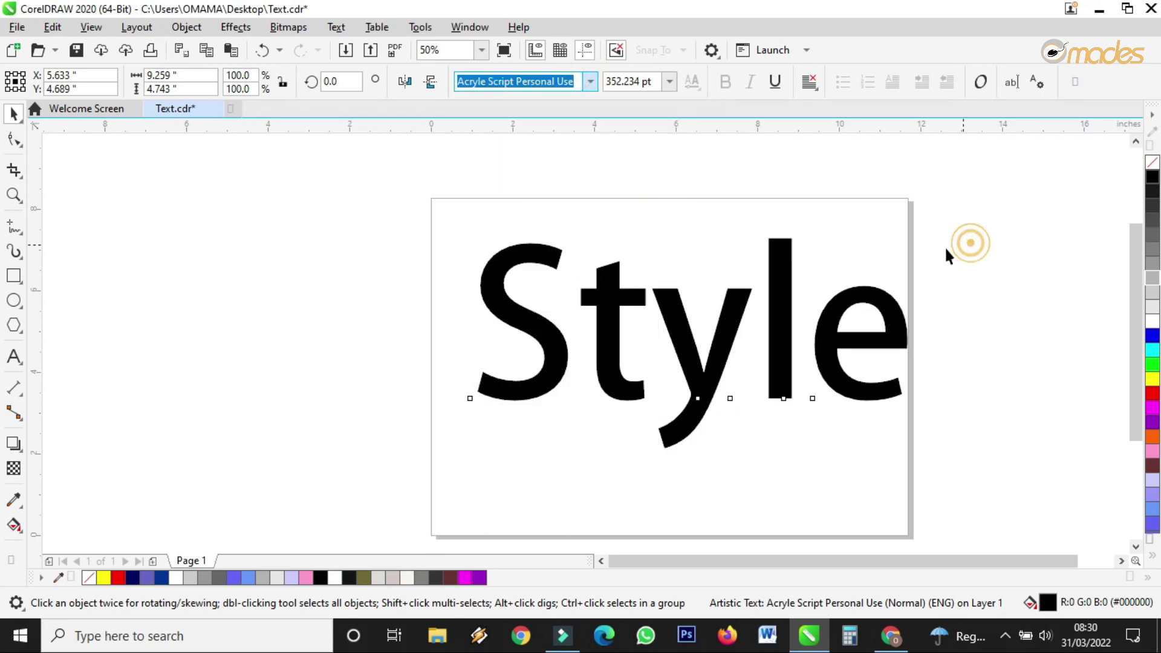
click(797, 344)
drag(854, 239, 842, 249)
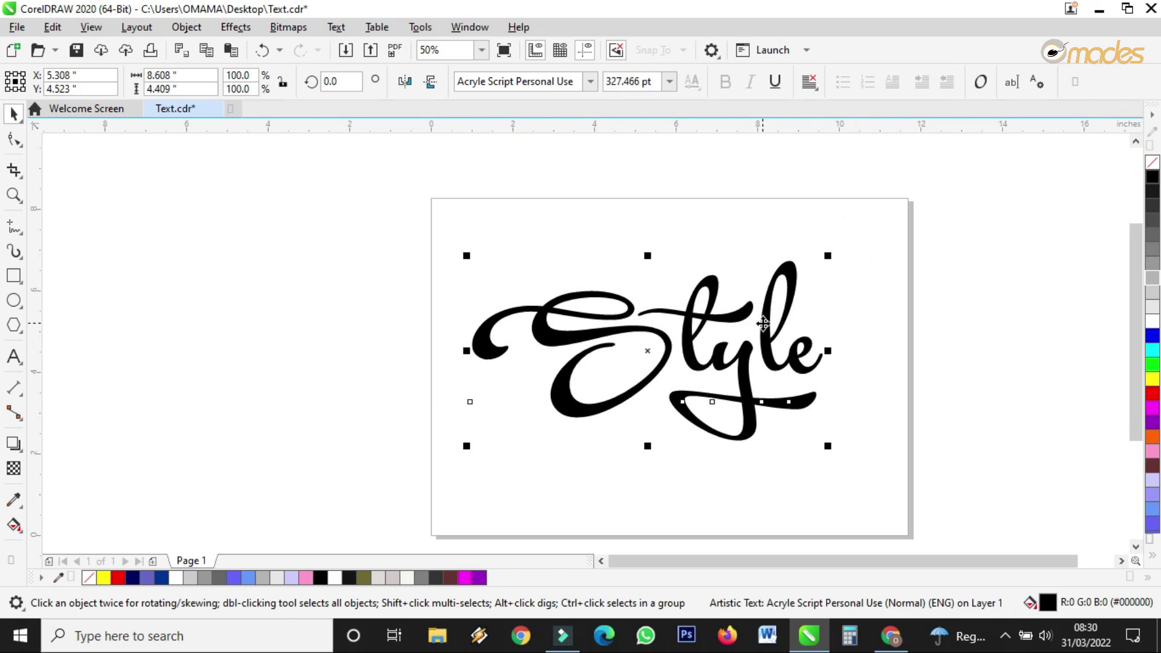
key(ctrl+z)
scroll(811, 345, up, 2)
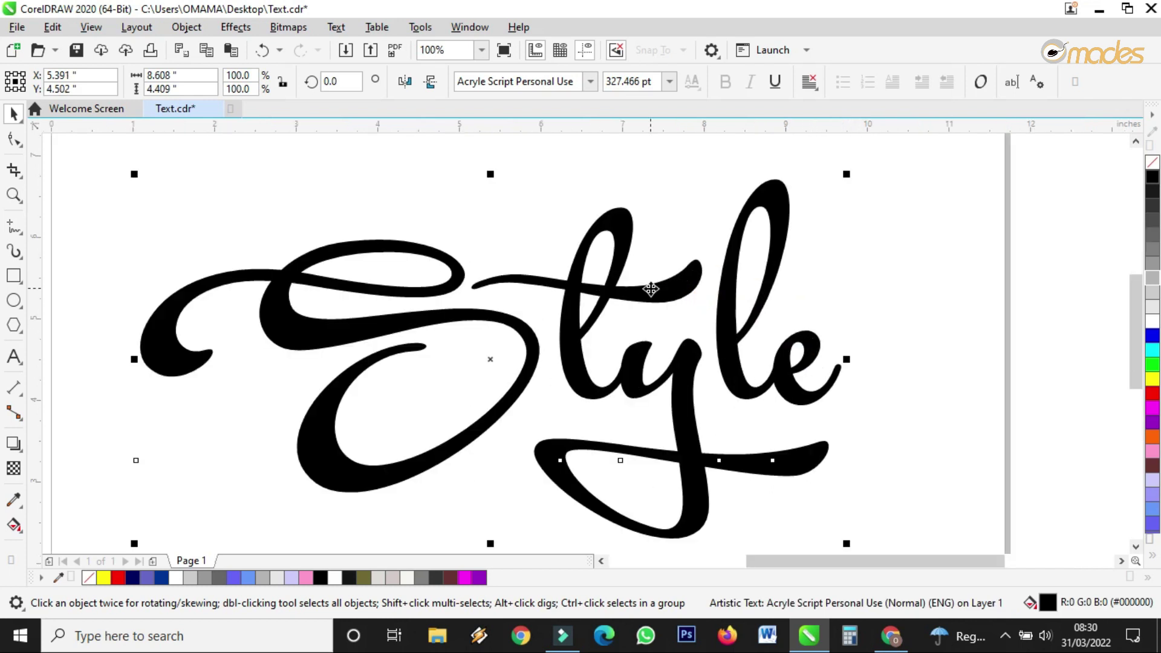
scroll(734, 300, down, 2)
click(835, 349)
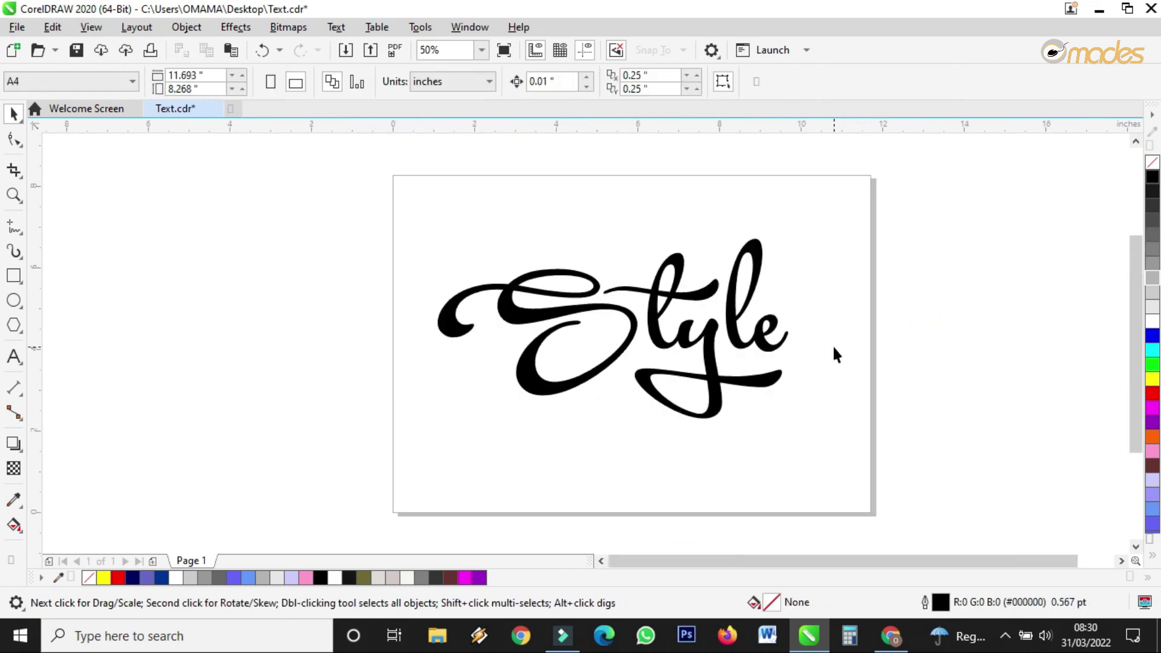
Give the "Style" text a 2.0 pt outline.
click(710, 336)
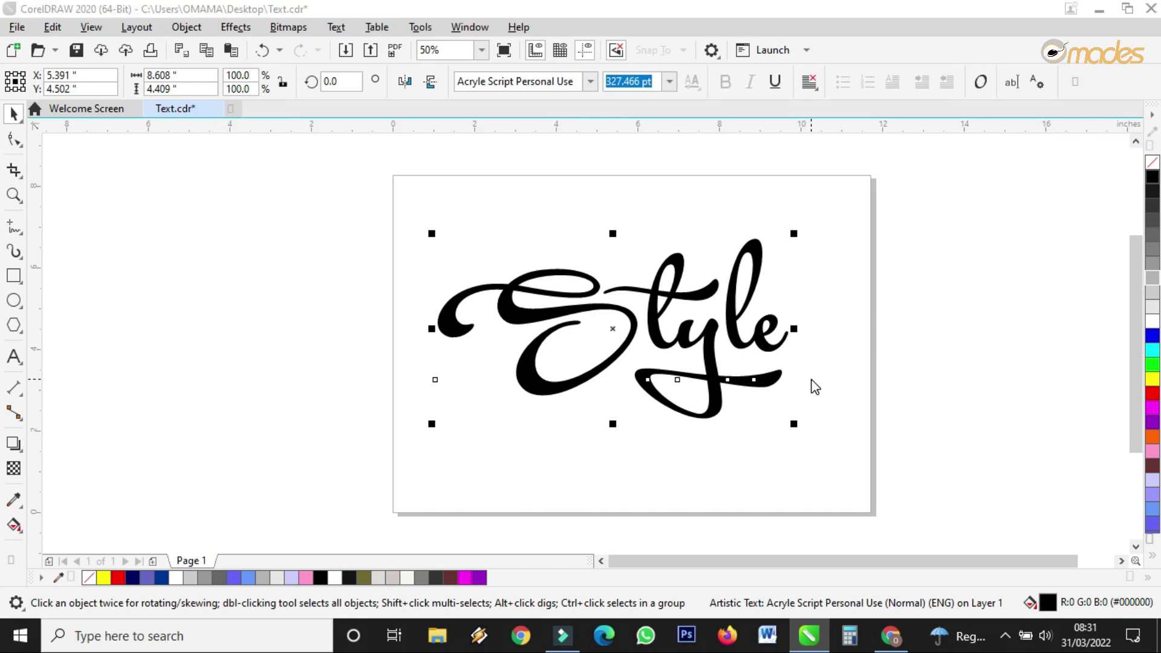
key(F12)
drag(653, 168, 318, 148)
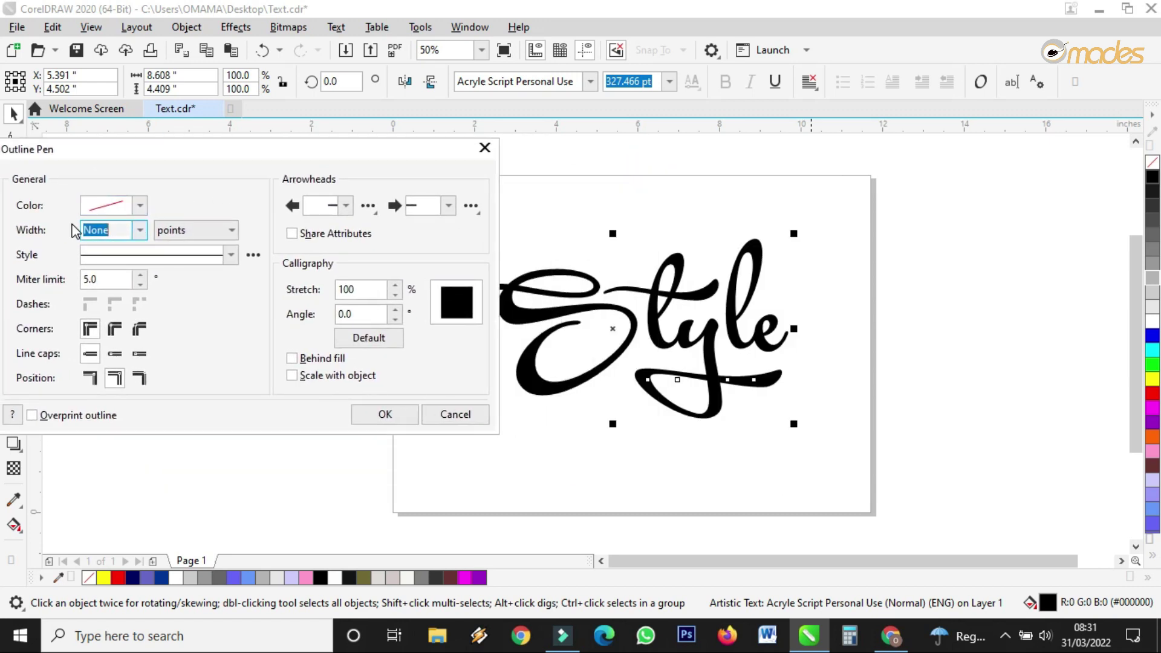
click(139, 207)
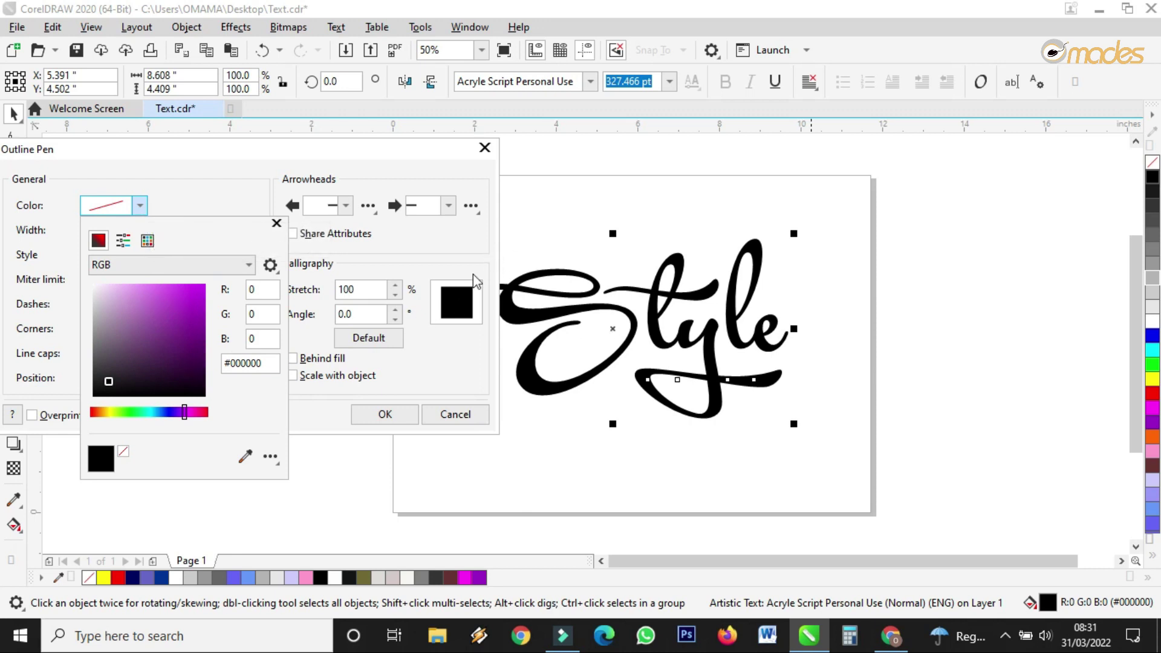
click(405, 258)
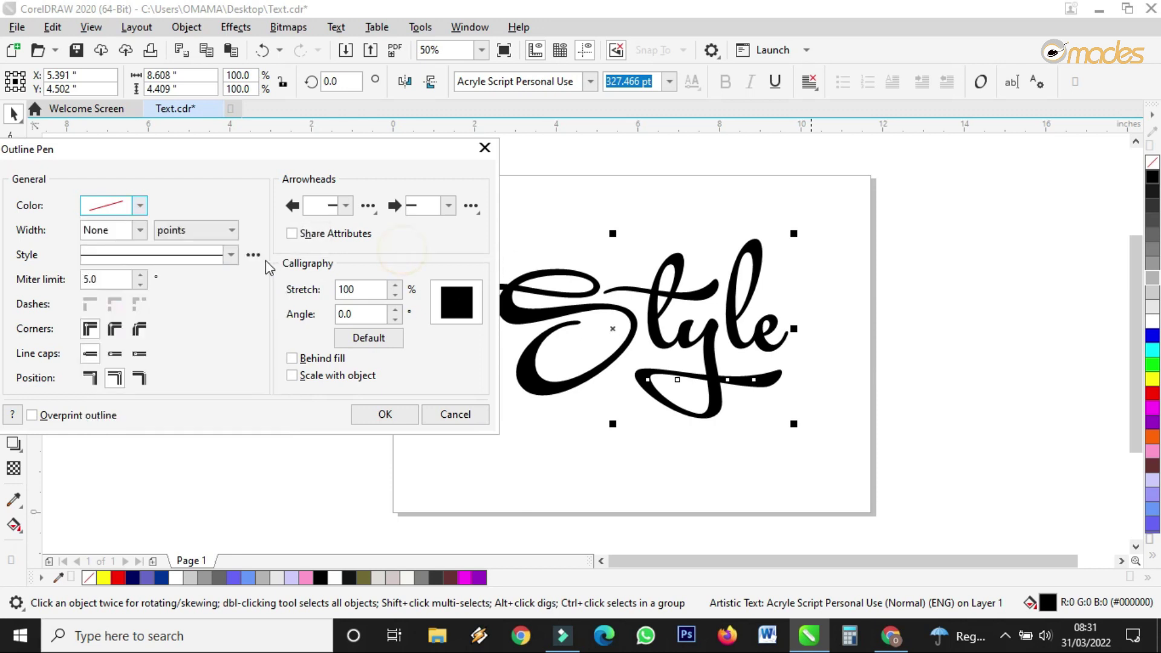
click(139, 231)
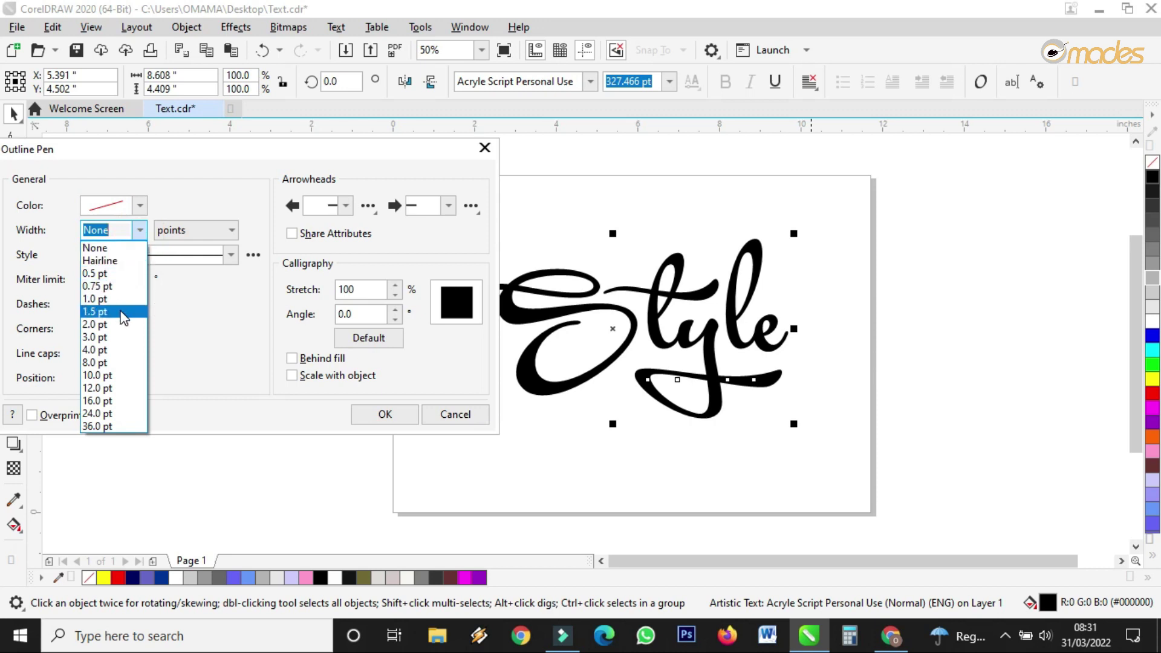
click(124, 312)
click(139, 230)
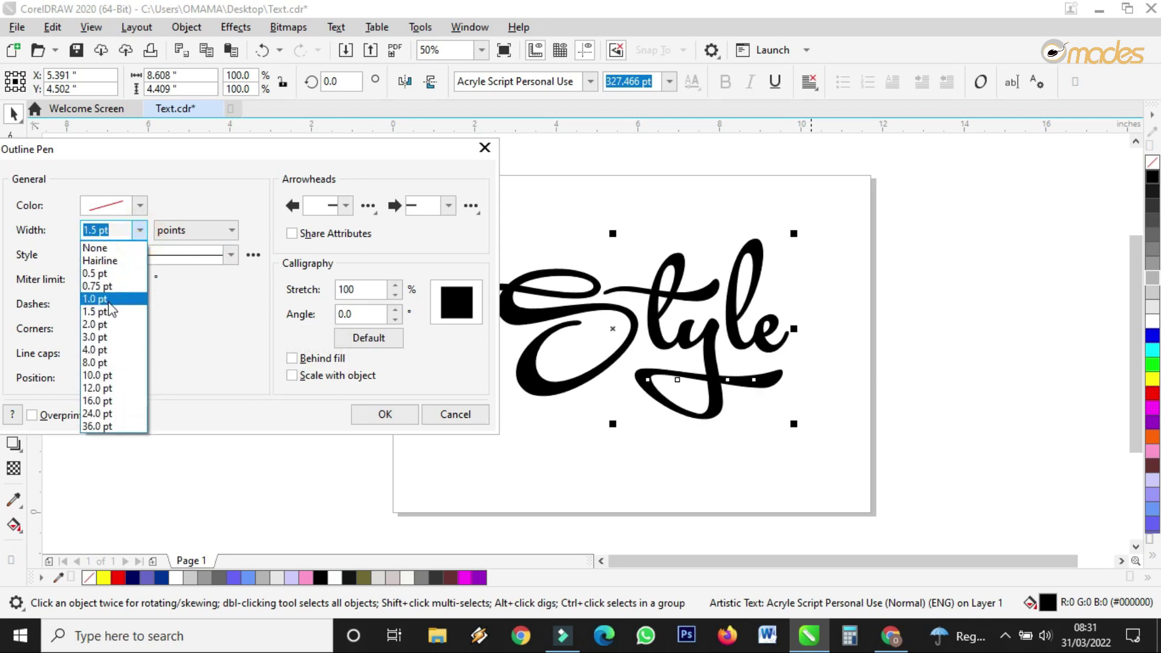
click(106, 325)
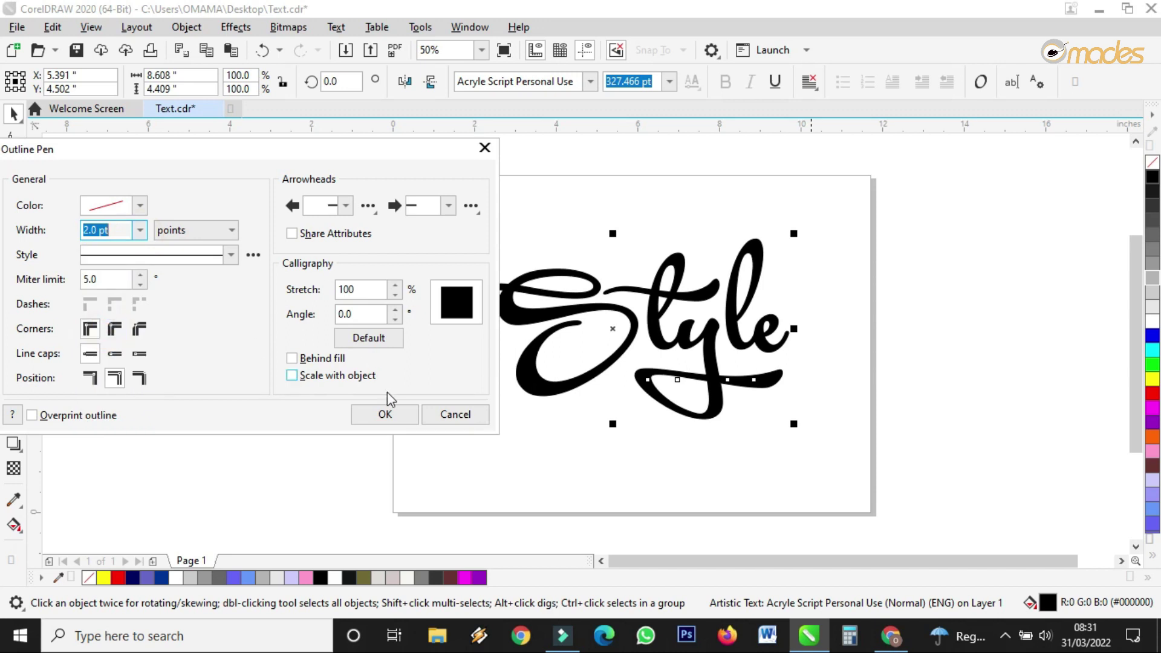
click(385, 414)
Convert the outlined "Style" text to curves.
scroll(686, 344, up, 1)
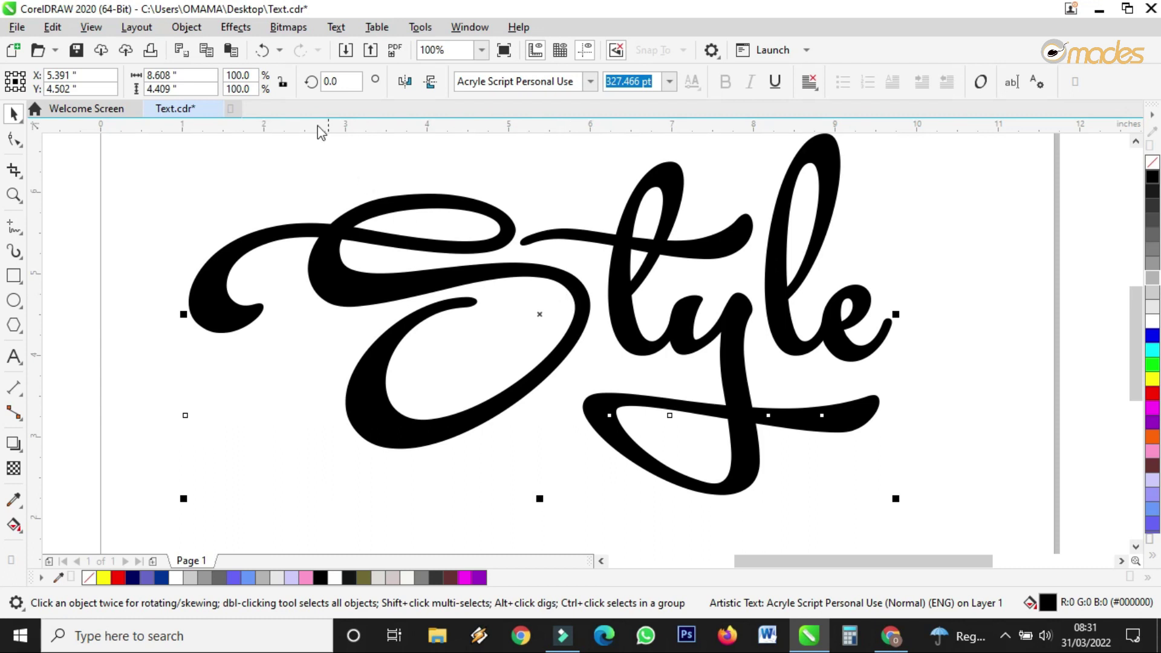
click(187, 28)
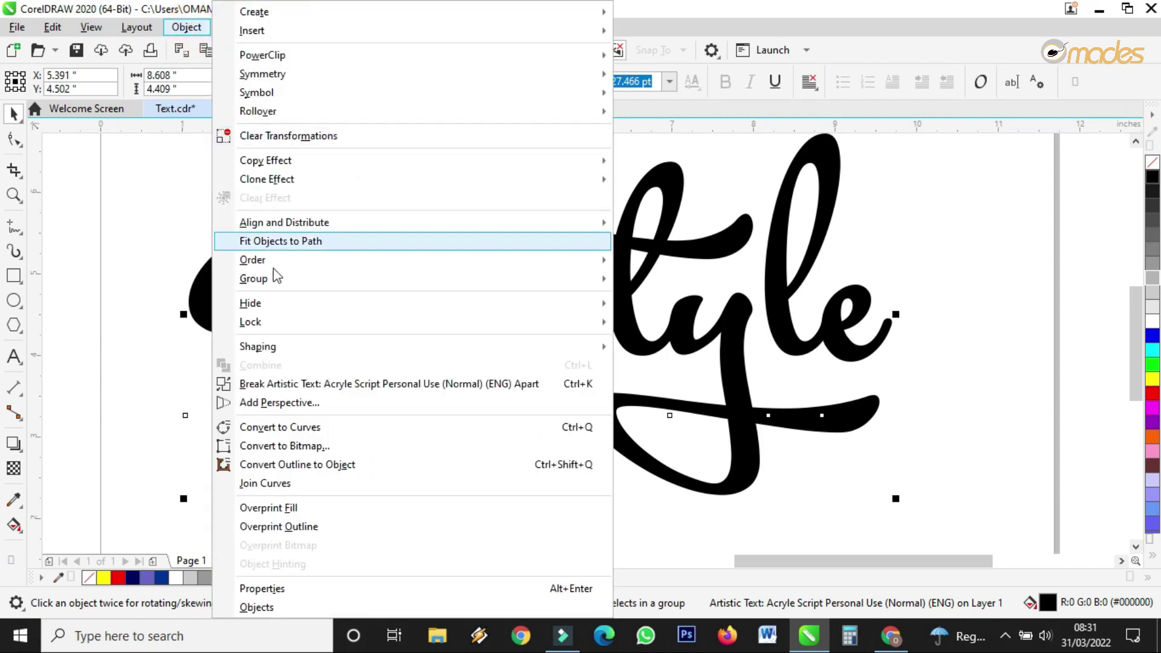
click(320, 427)
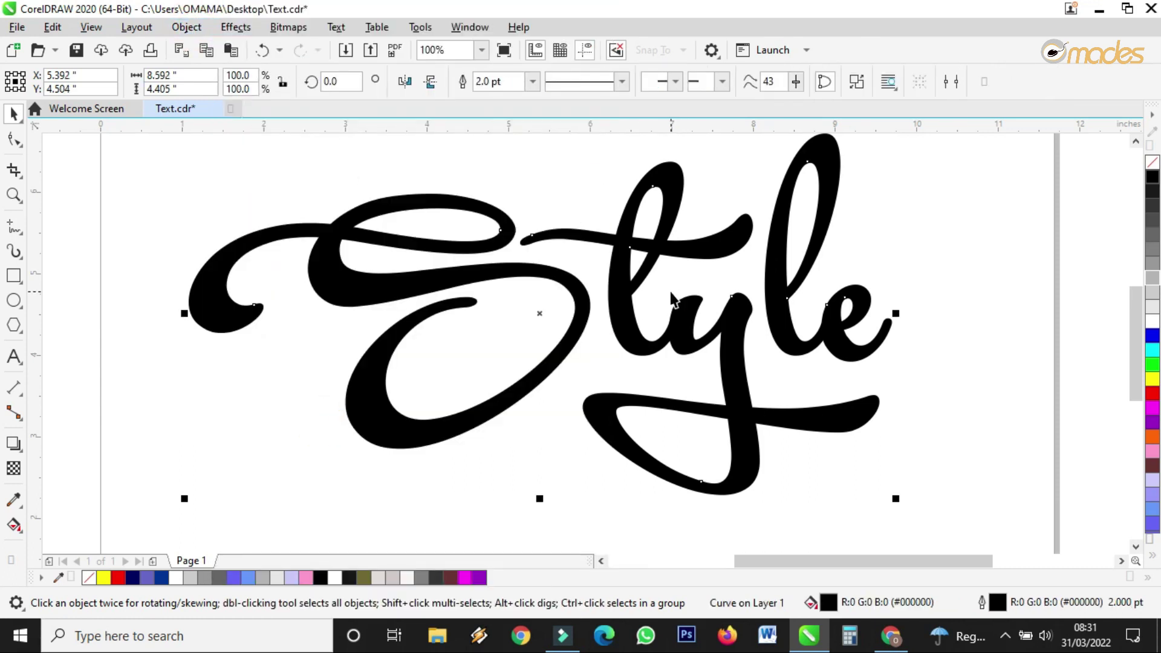
Place a duplicate of the "Style" curves outside the page, to the left of the original.
scroll(671, 297, down, 2)
click(890, 281)
drag(728, 290, 239, 290)
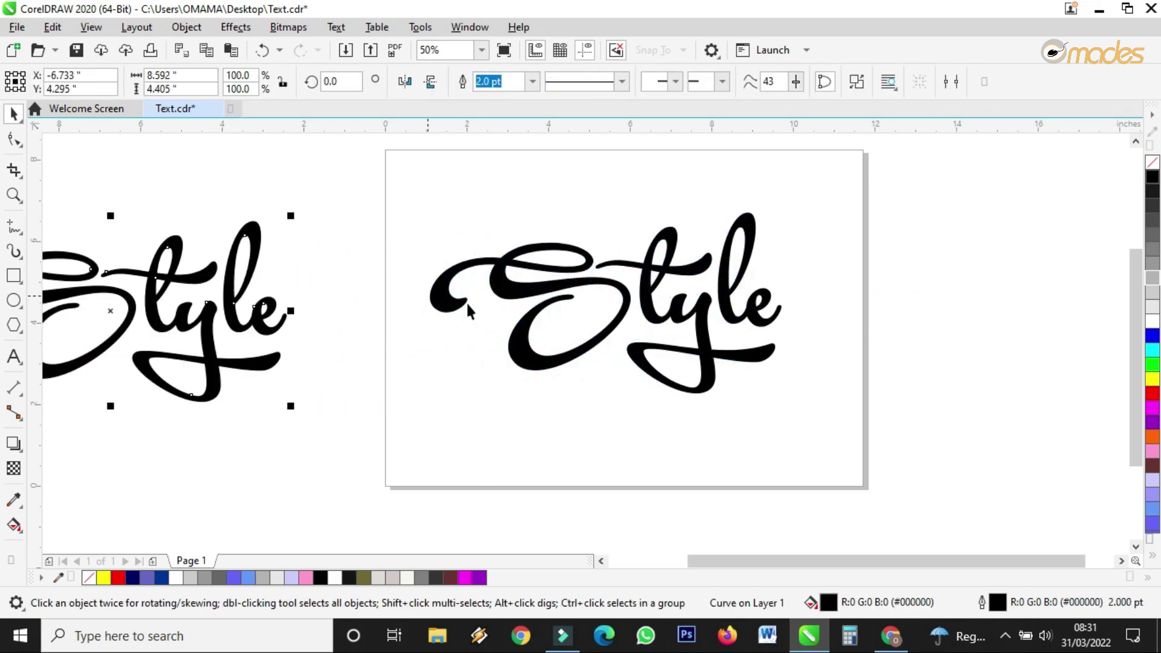
Fill the lettering on the page with Magenta (#FF00FF) and recolour its outline with the same magenta using the Color Eyedropper.
click(685, 279)
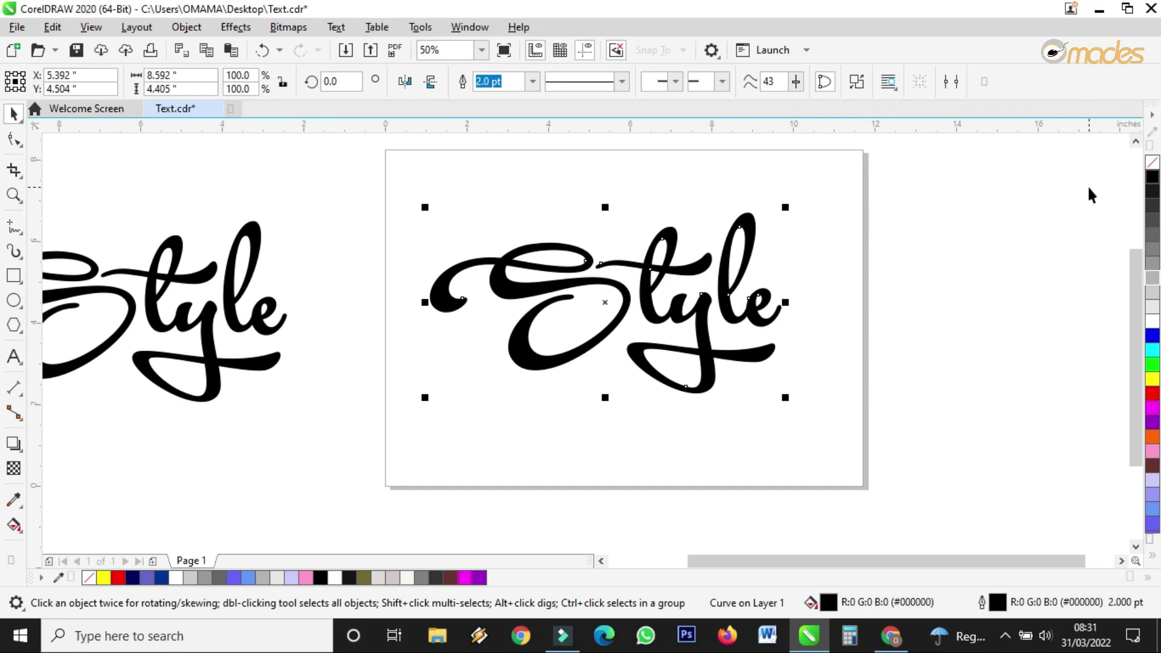
click(1152, 409)
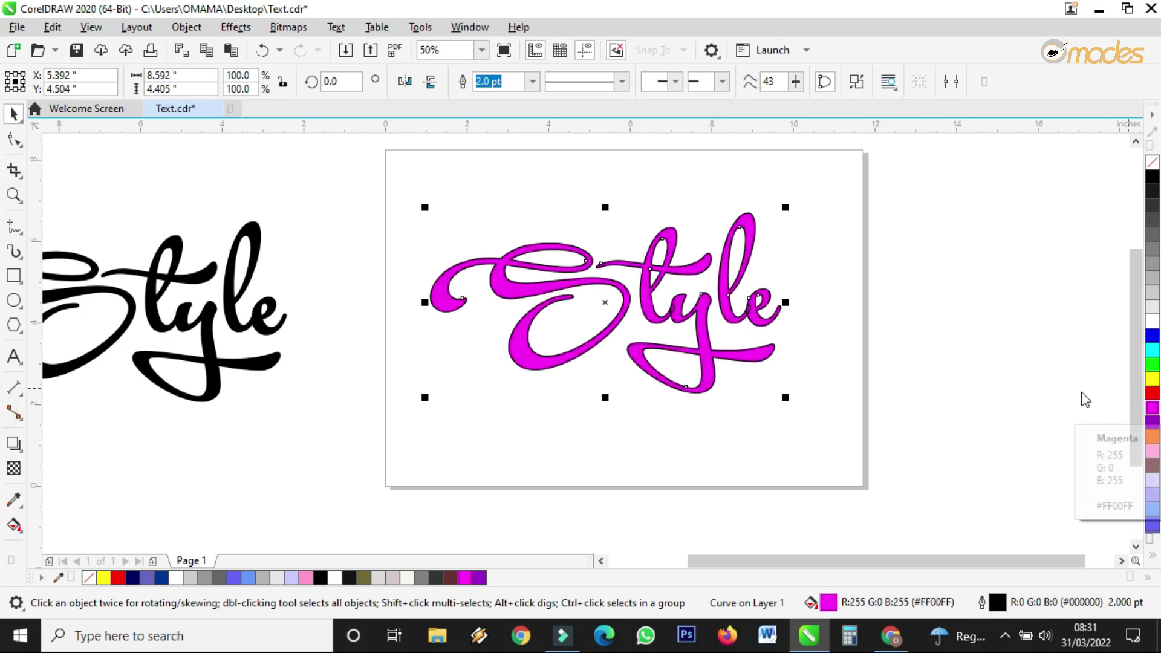
scroll(745, 241, up, 4)
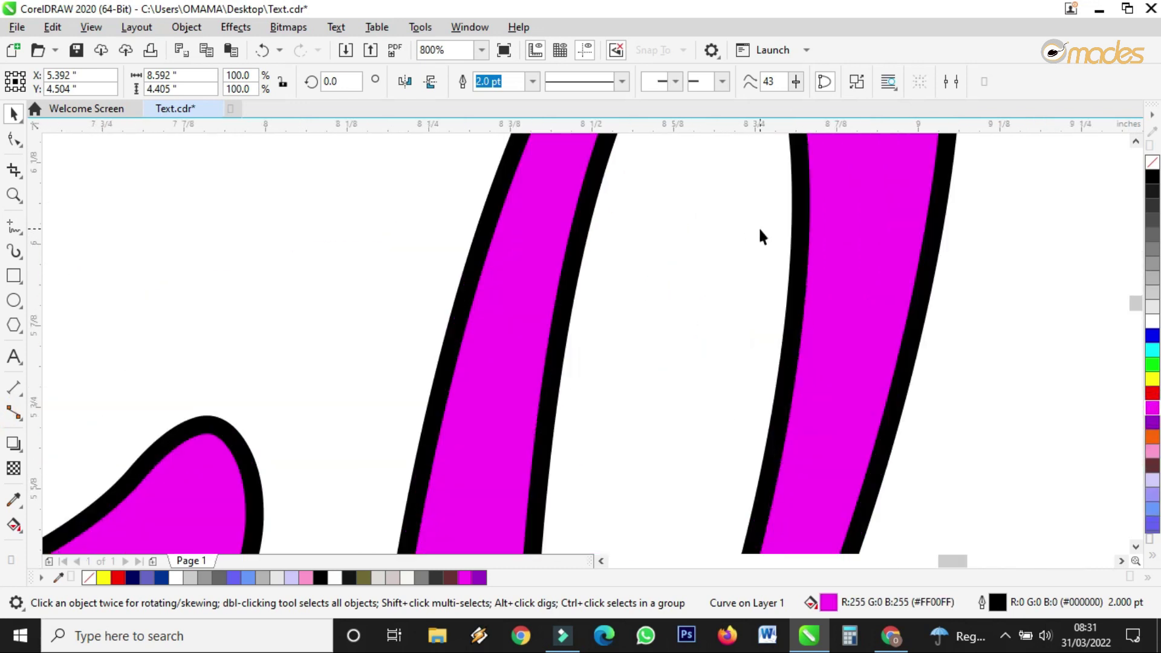
click(13, 499)
click(19, 508)
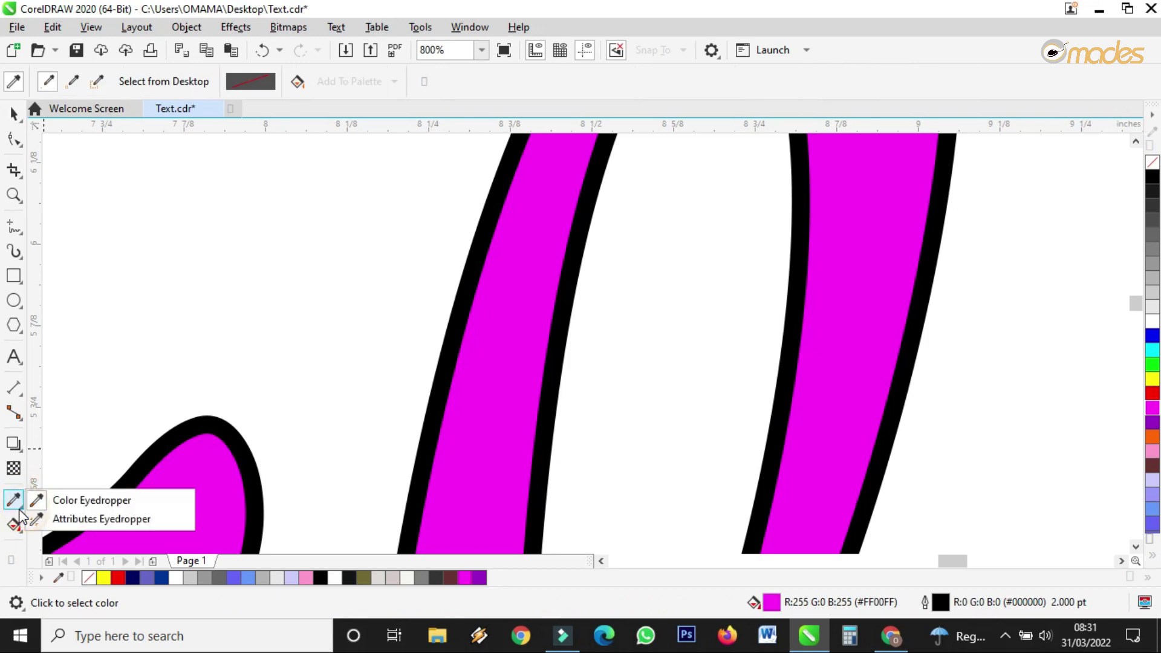
click(90, 501)
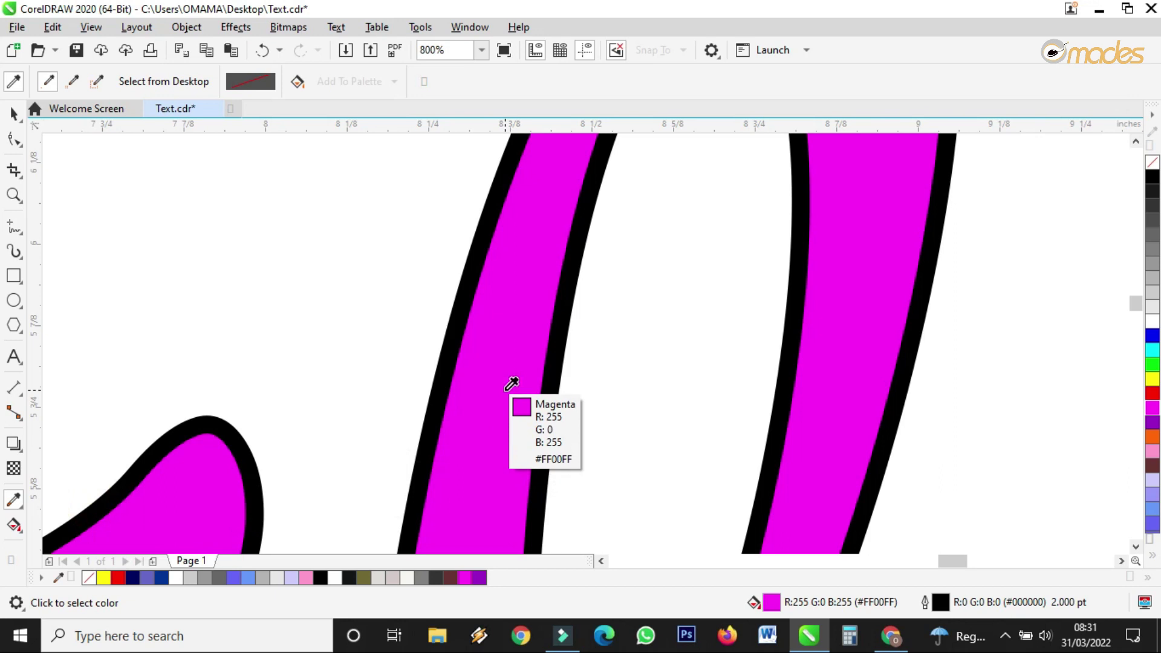
click(511, 384)
scroll(402, 407, up, 3)
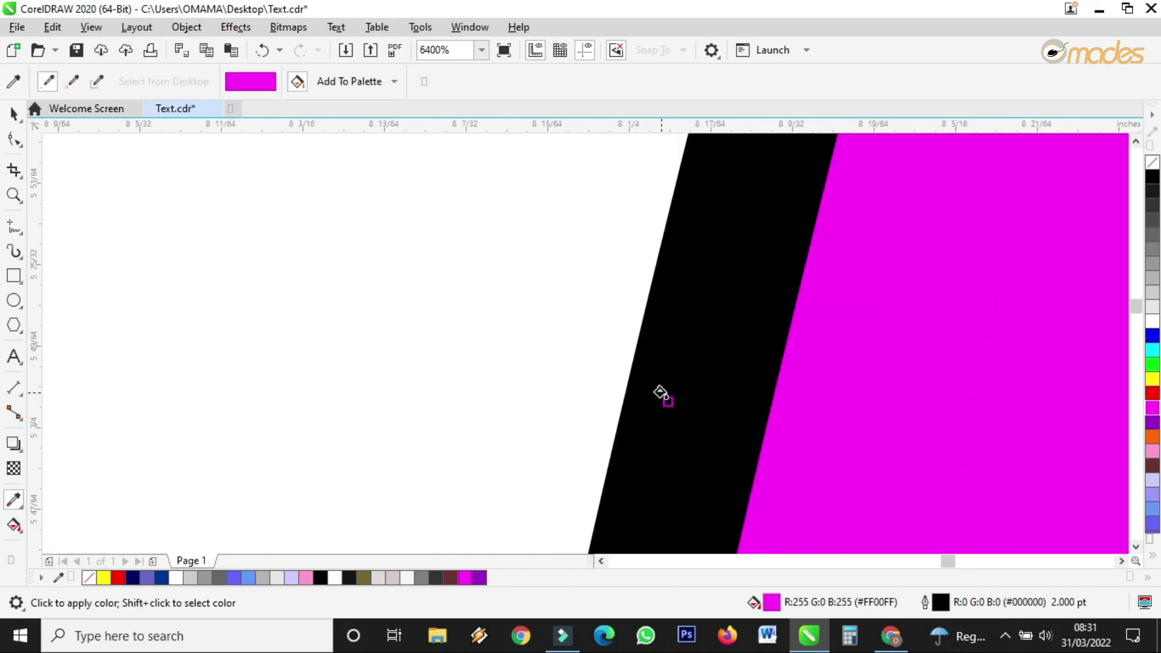
click(648, 419)
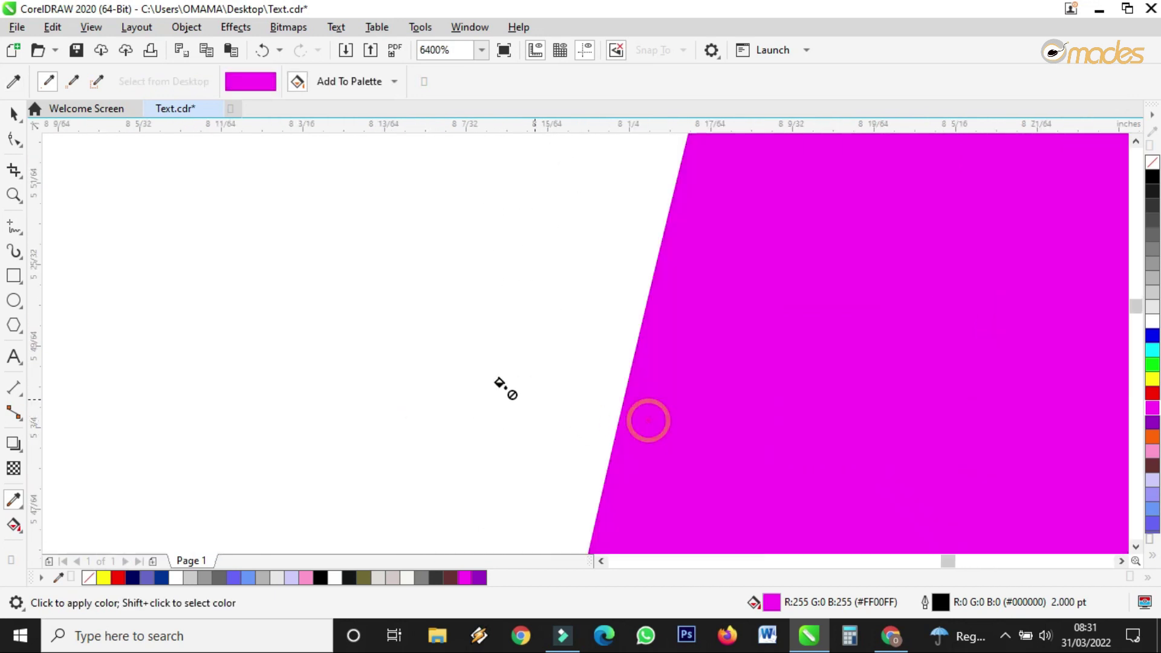
scroll(502, 386, down, 10)
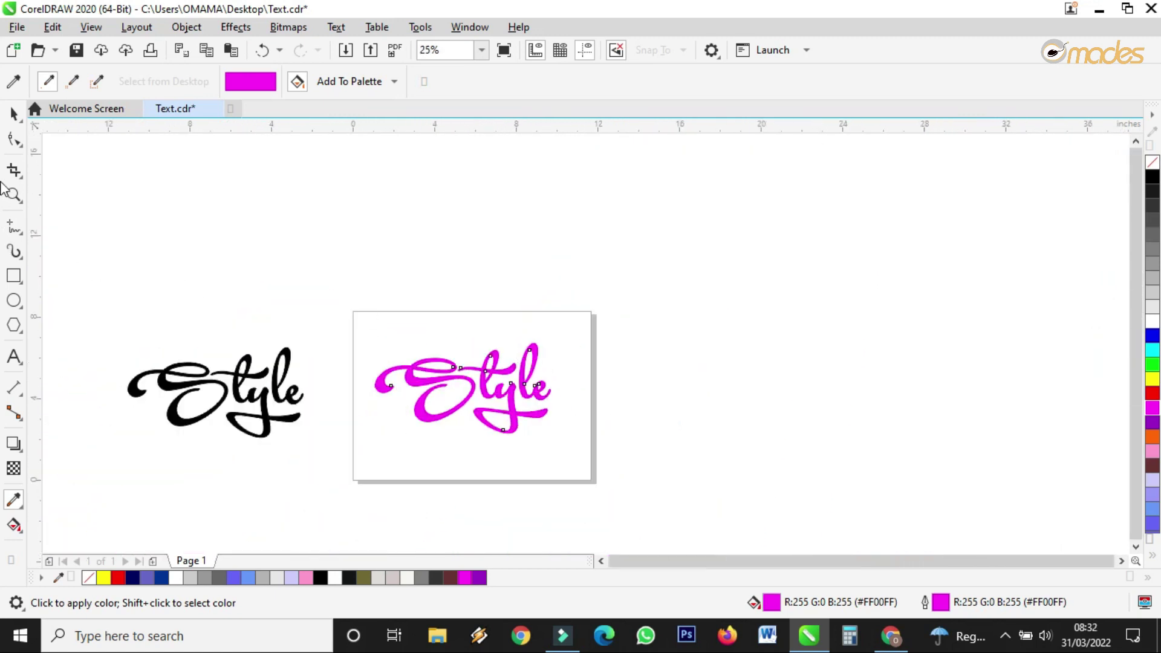
click(14, 113)
Try a to-center contour on the magenta lettering, then change it to a one-step inside contour with a 0.117" offset.
scroll(444, 370, up, 3)
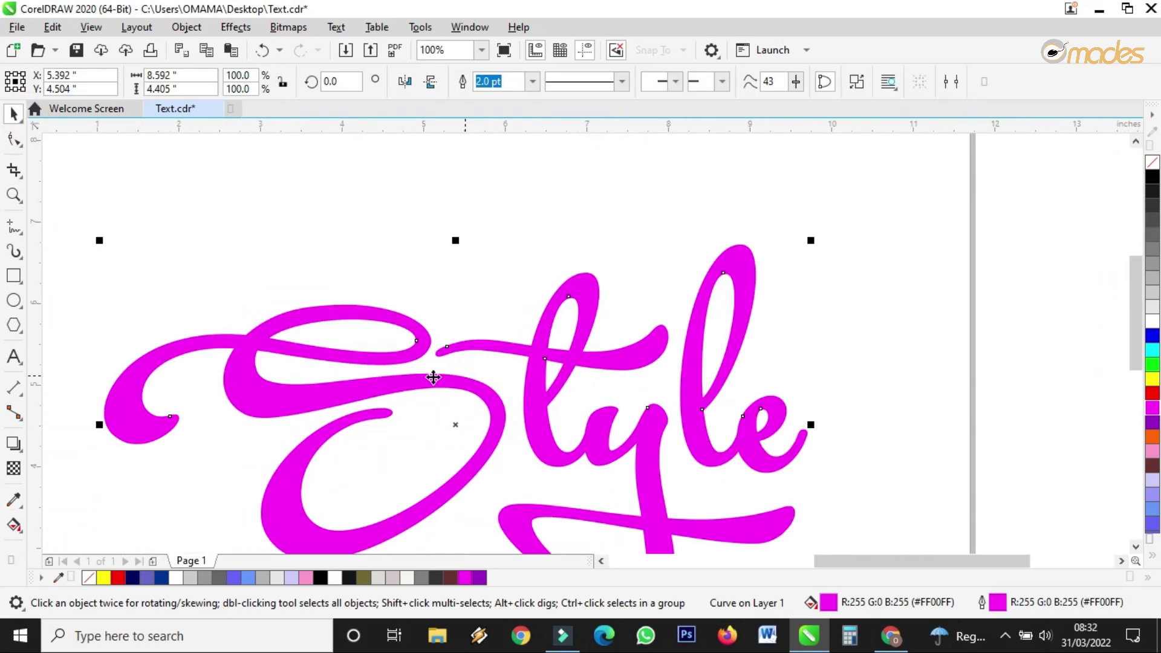
click(18, 447)
click(55, 466)
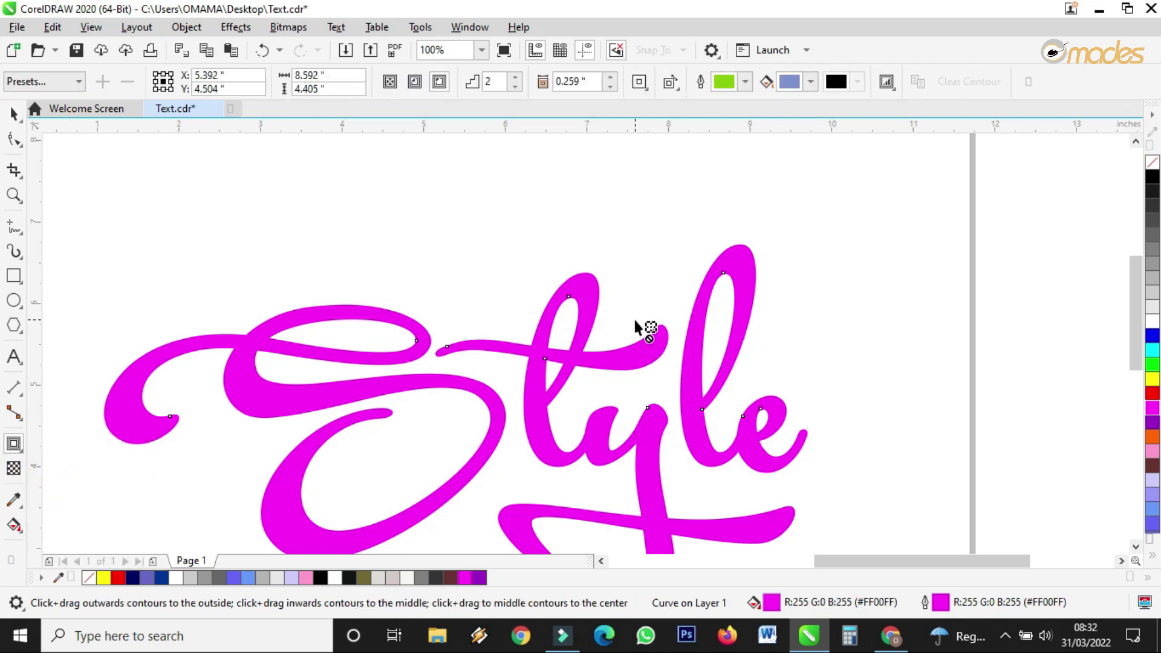
click(440, 82)
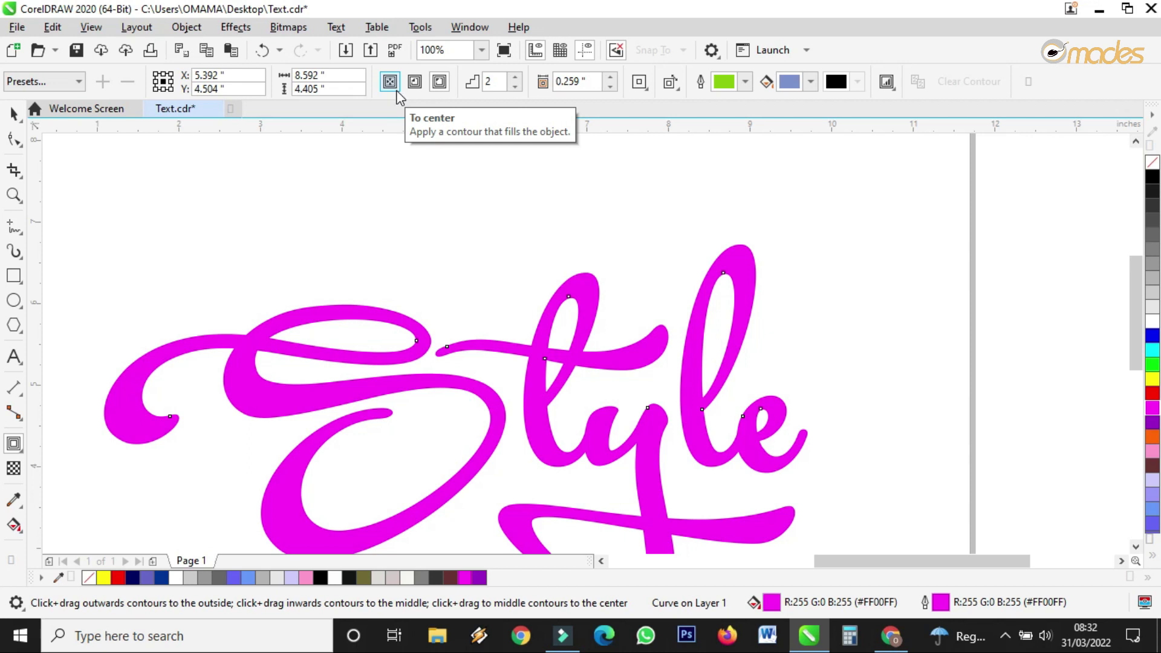
click(394, 89)
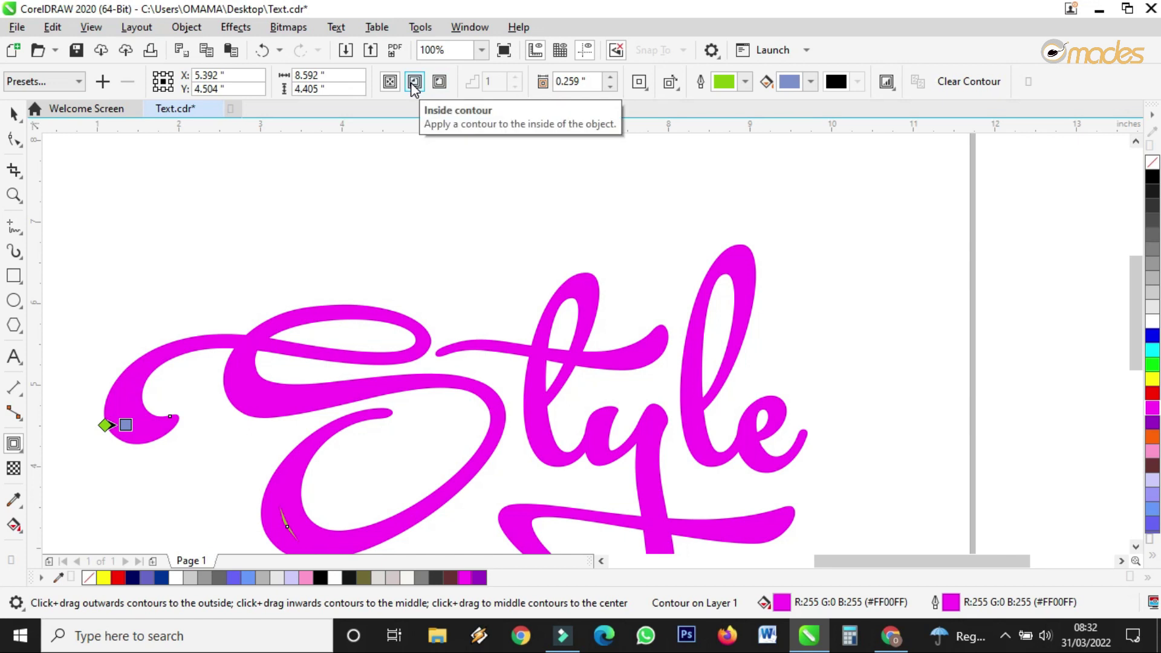
click(414, 82)
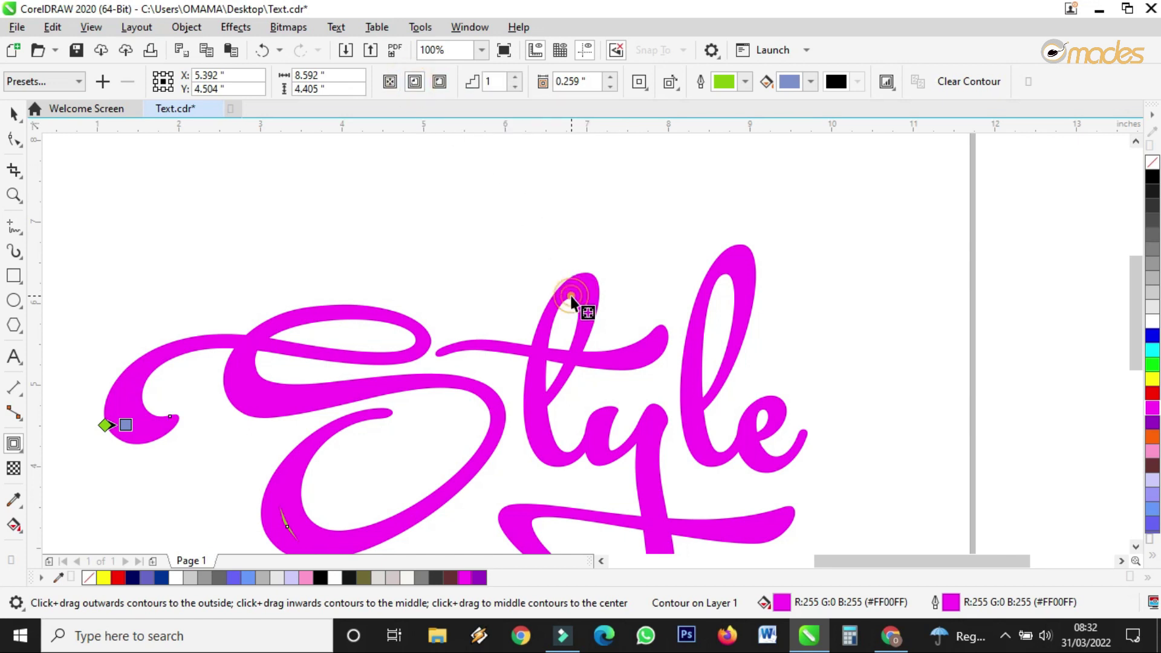
mouse_move(454, 246)
mouse_down()
mouse_move(623, 262)
mouse_move(455, 249)
mouse_up()
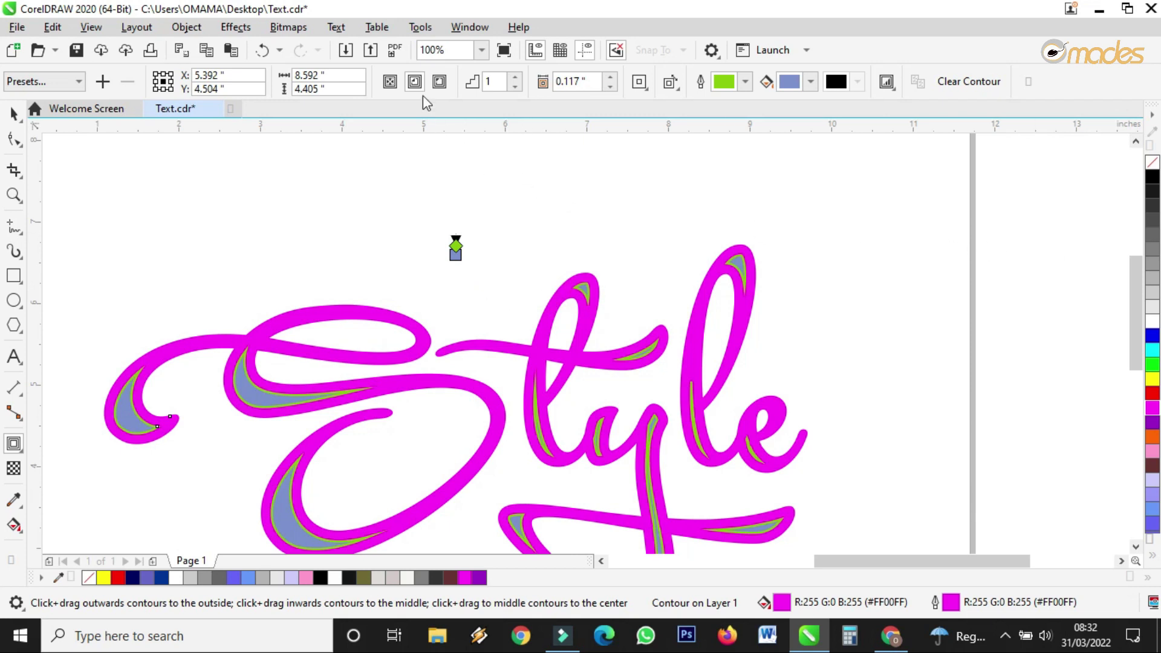
Switch the lettering's contour to an outside contour and widen its offset to about 0.237".
click(439, 91)
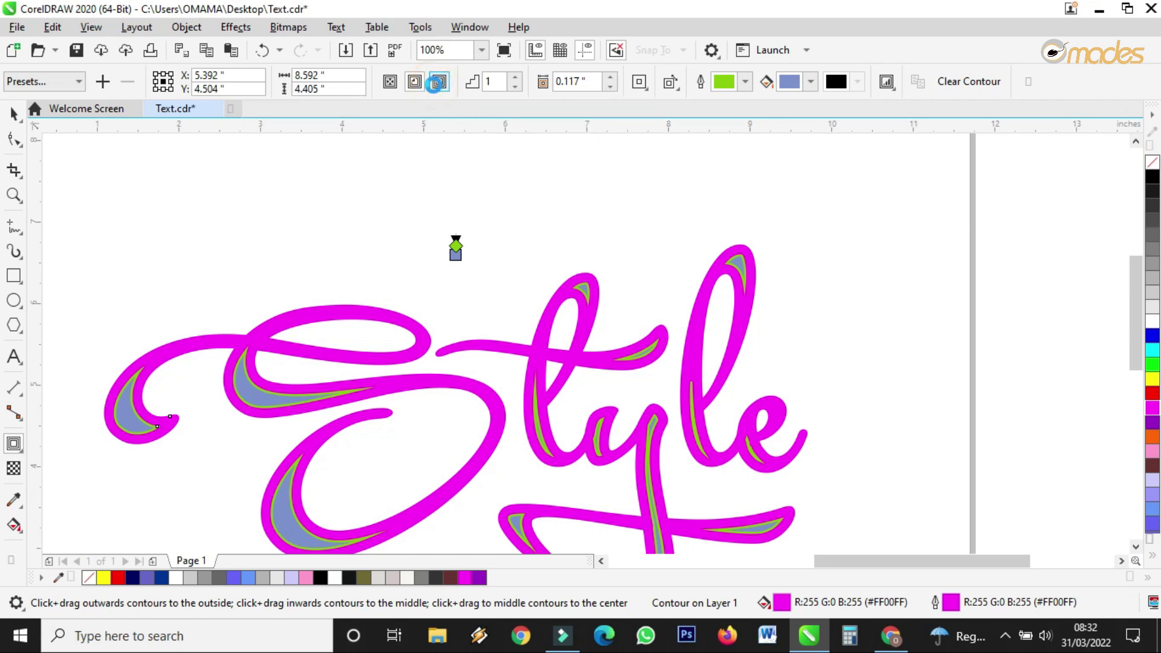
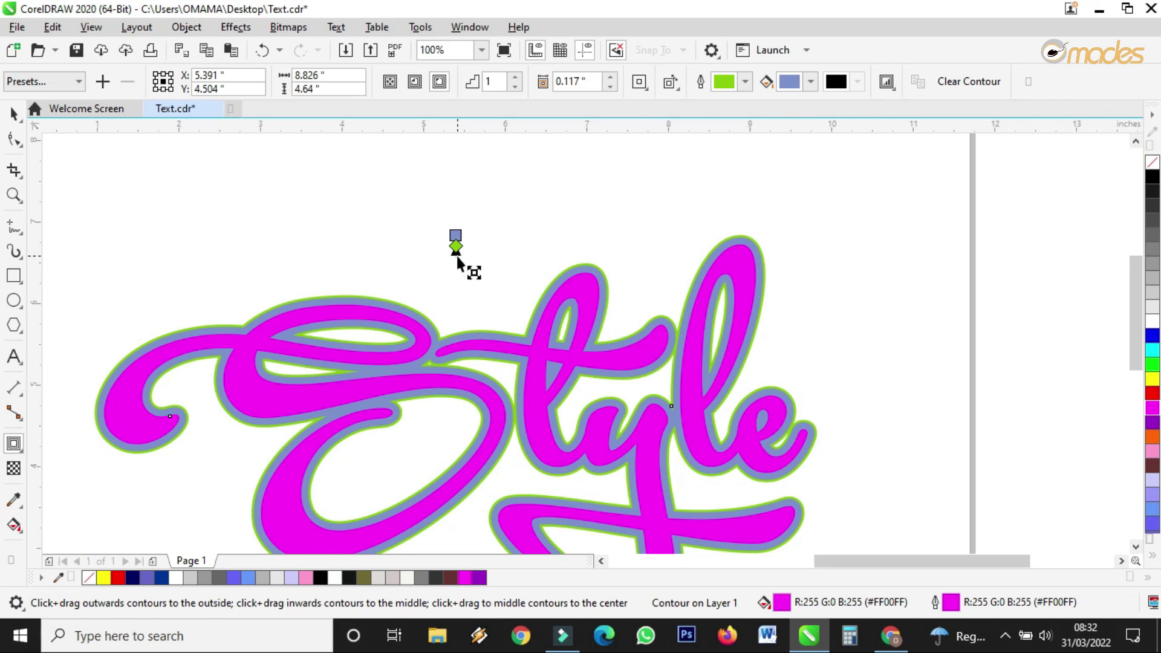
mouse_move(467, 237)
mouse_down()
mouse_move(477, 248)
mouse_move(486, 201)
mouse_move(479, 223)
mouse_up()
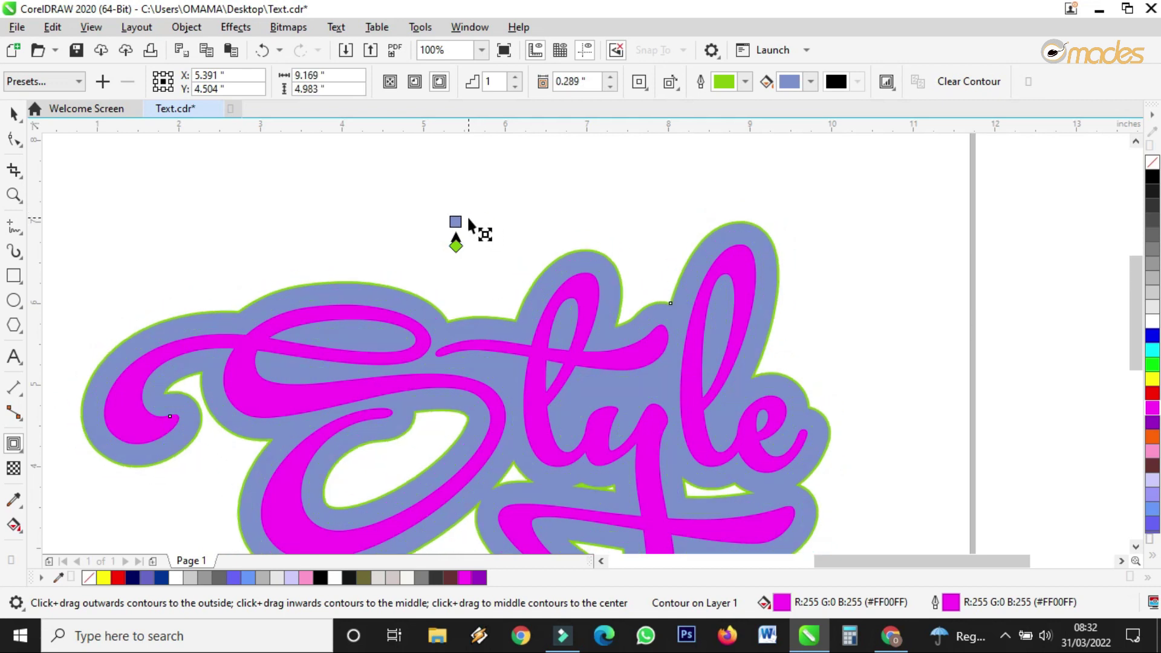
click(456, 222)
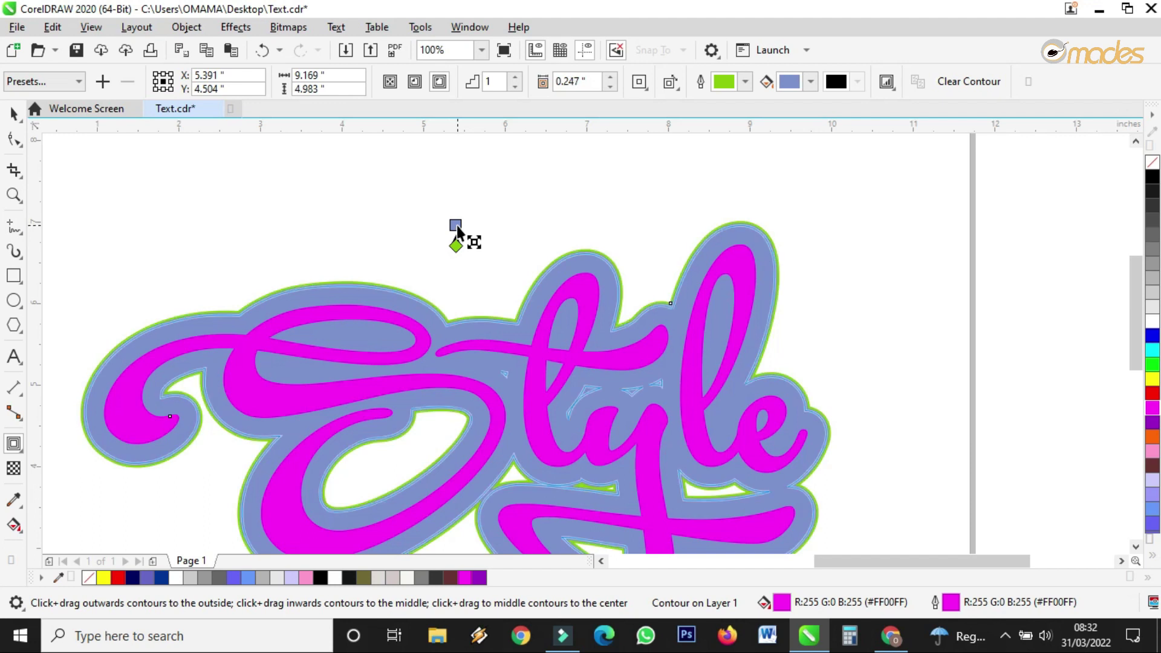
drag(456, 226, 457, 226)
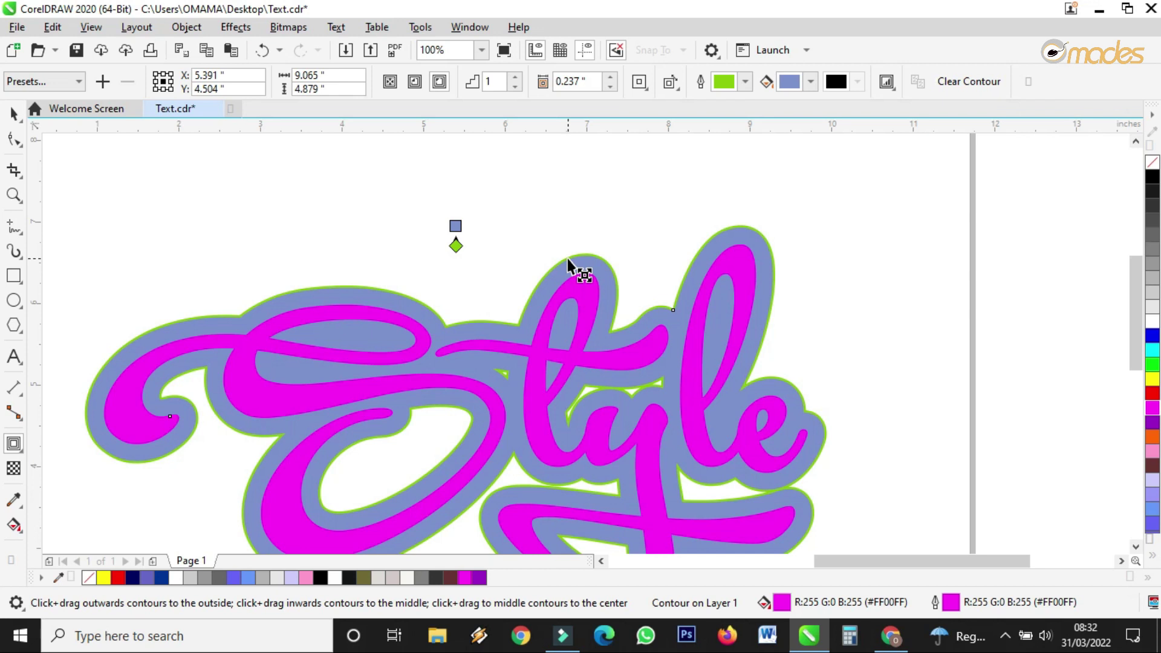
Try the contour at a 0.174" offset and with two steps, restoring the 0.237" offset and single step.
click(454, 244)
drag(456, 225, 456, 231)
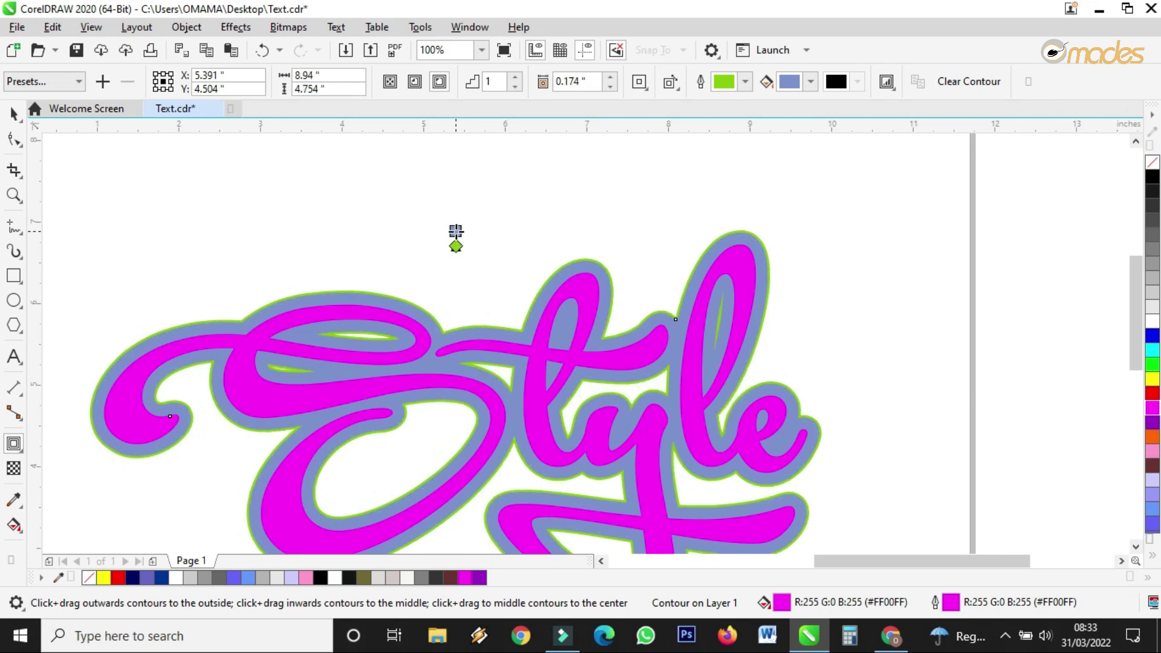
click(456, 231)
drag(456, 231, 456, 225)
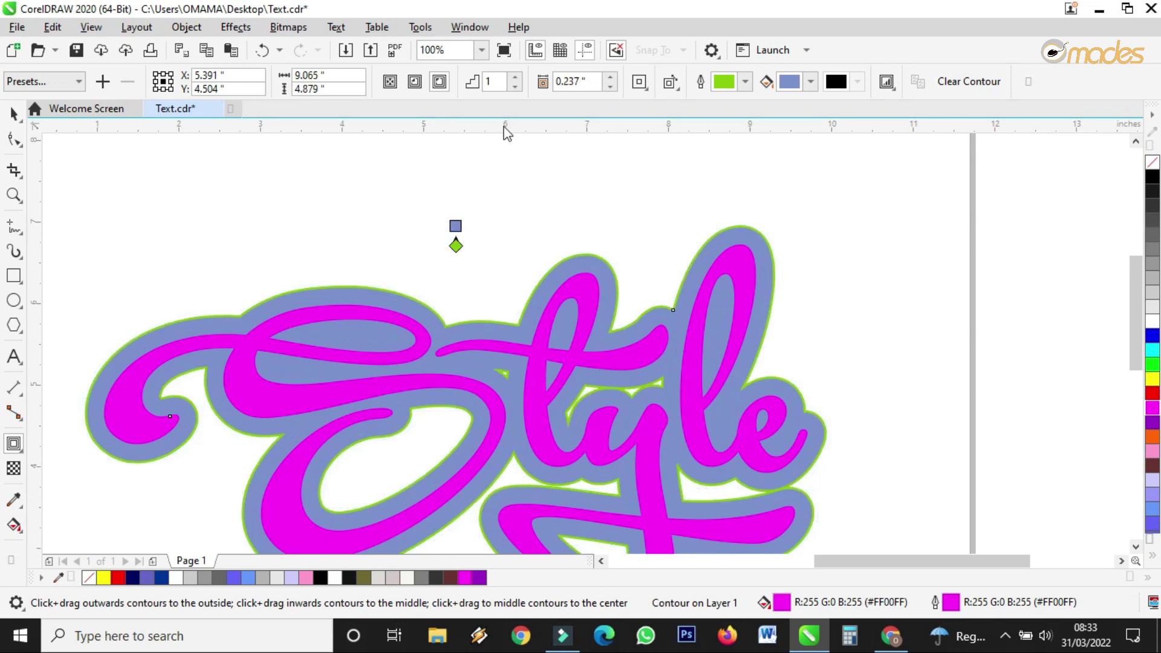
click(515, 77)
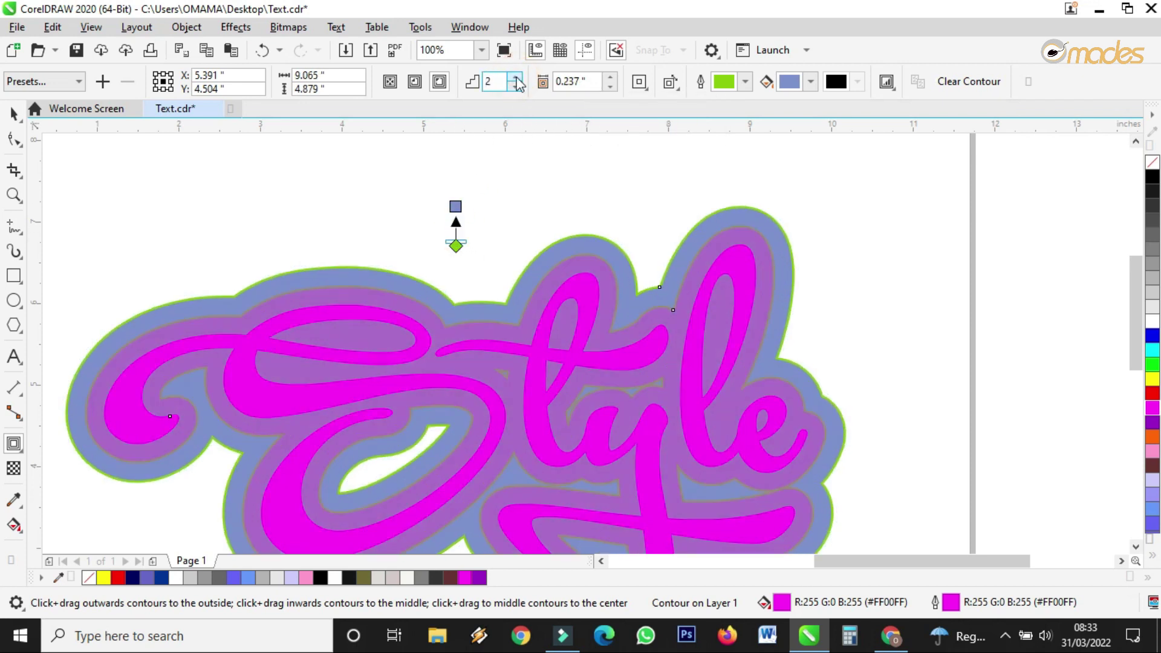
click(515, 87)
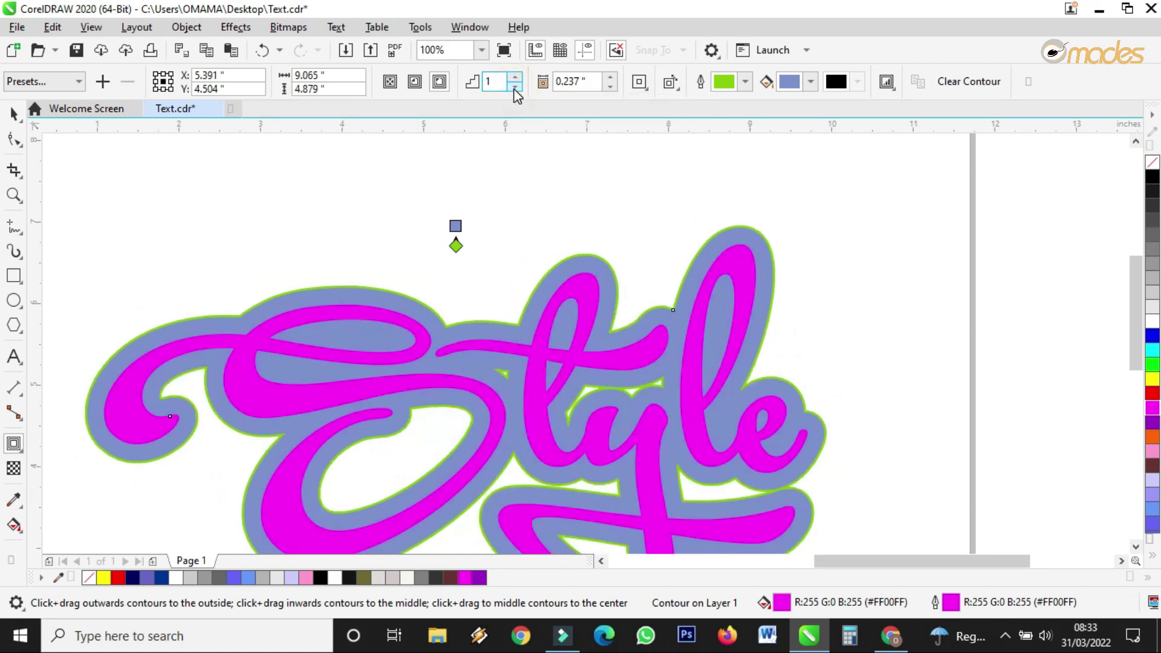
click(17, 118)
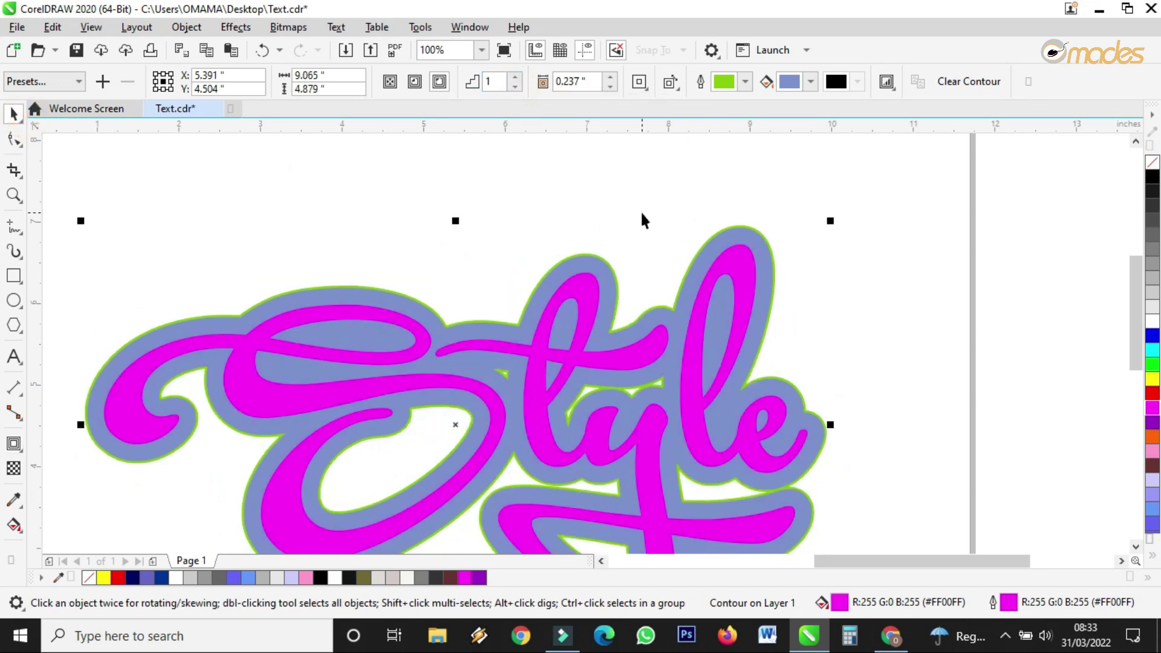
scroll(640, 210, down, 2)
scroll(686, 247, up, 2)
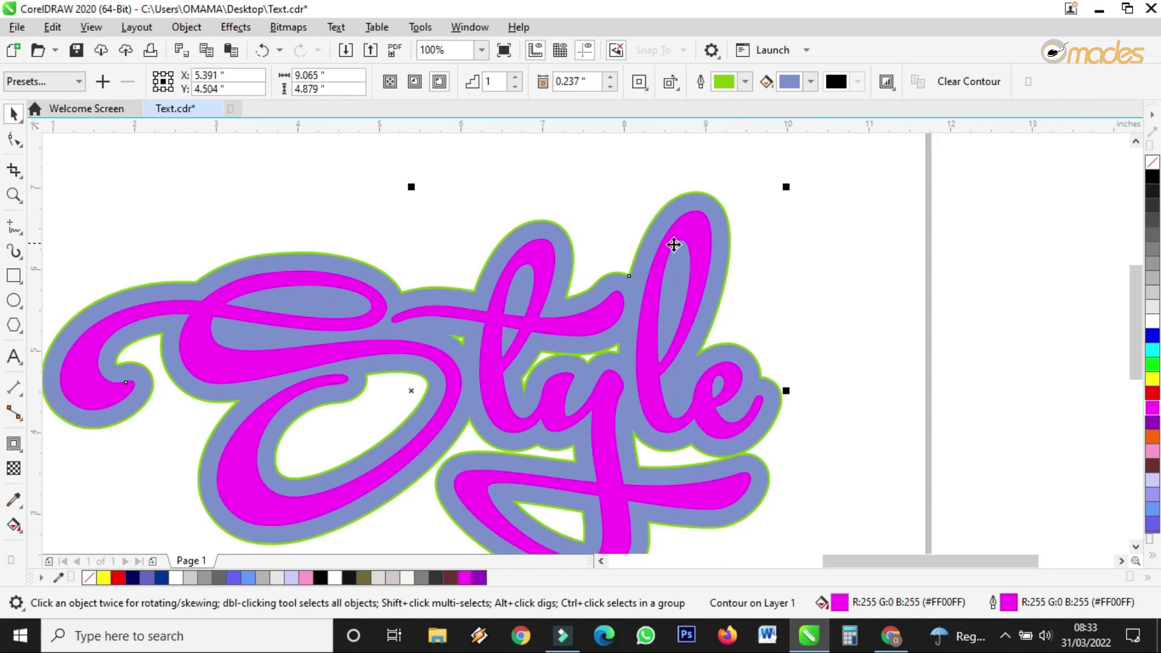
scroll(674, 246, down, 2)
click(865, 343)
scroll(741, 265, up, 3)
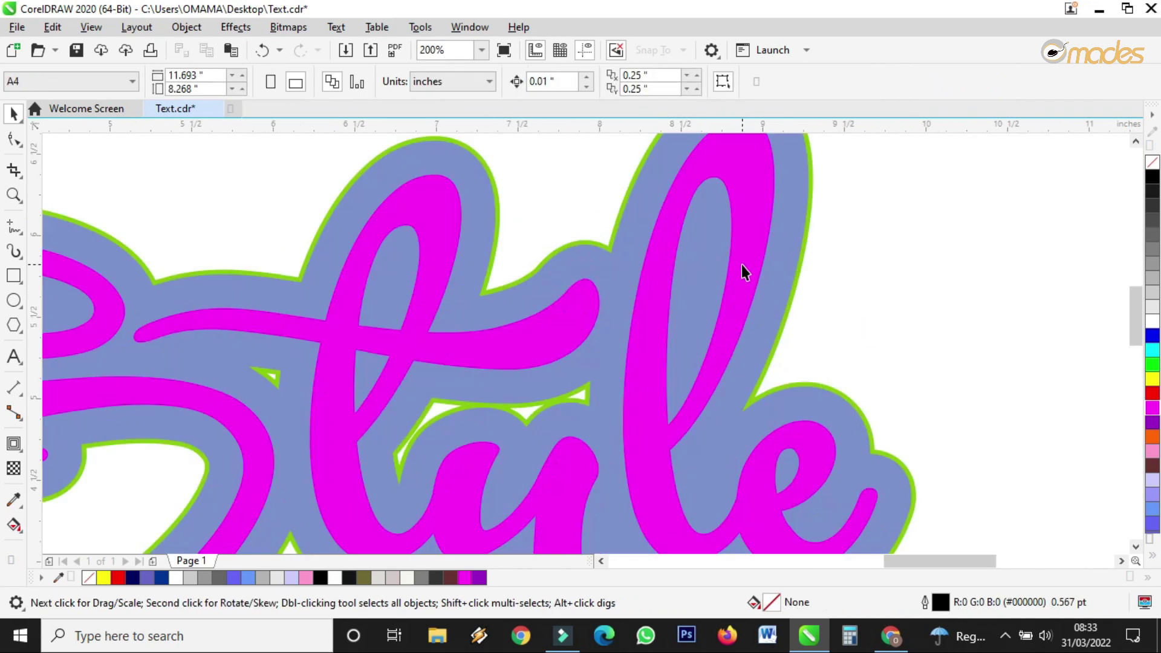
right_click(743, 264)
right_click(737, 225)
right_click(737, 224)
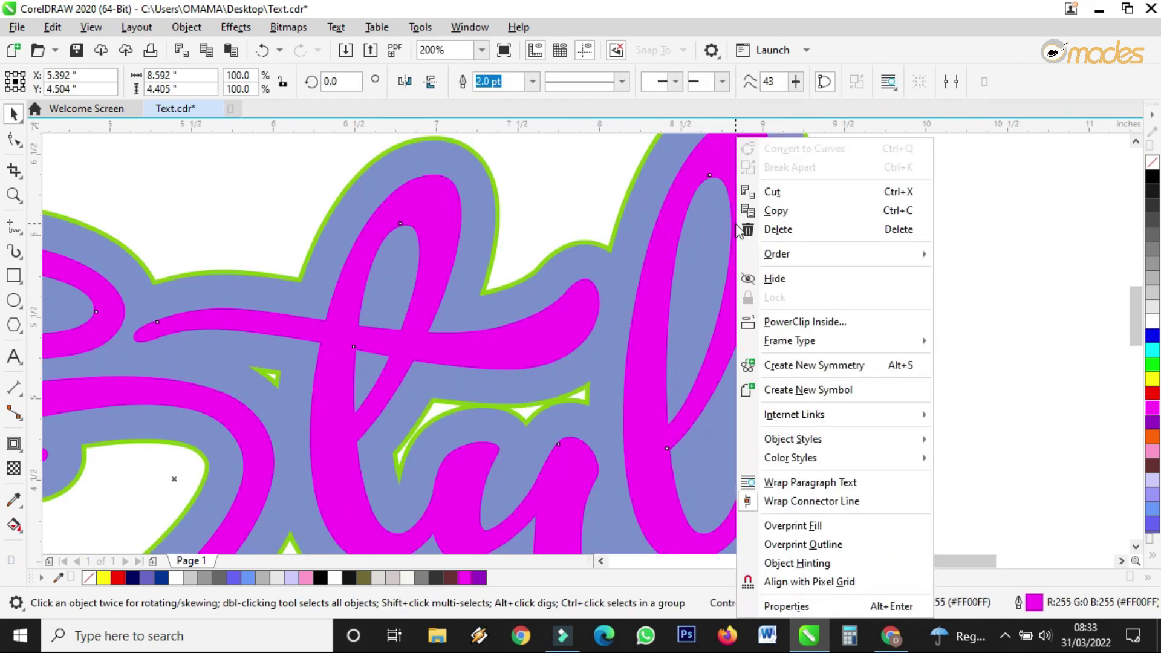
key(Escape)
scroll(742, 305, down, 2)
Break the contour apart so that the magenta lettering and the blue contour shape are separate objects.
click(540, 284)
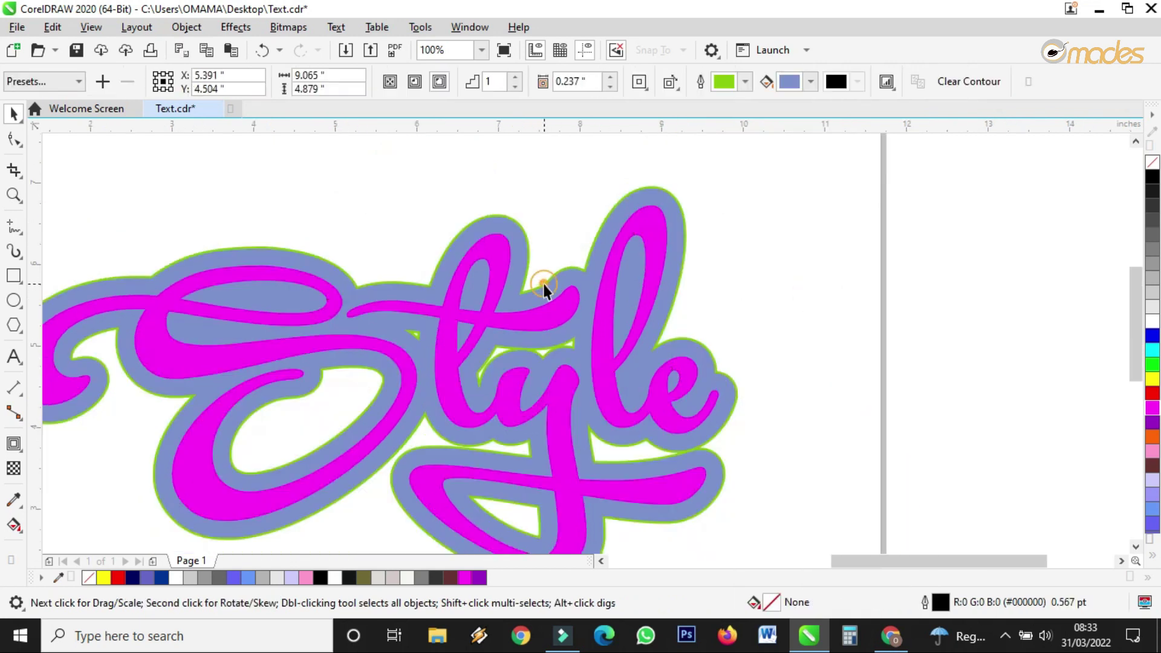
click(13, 446)
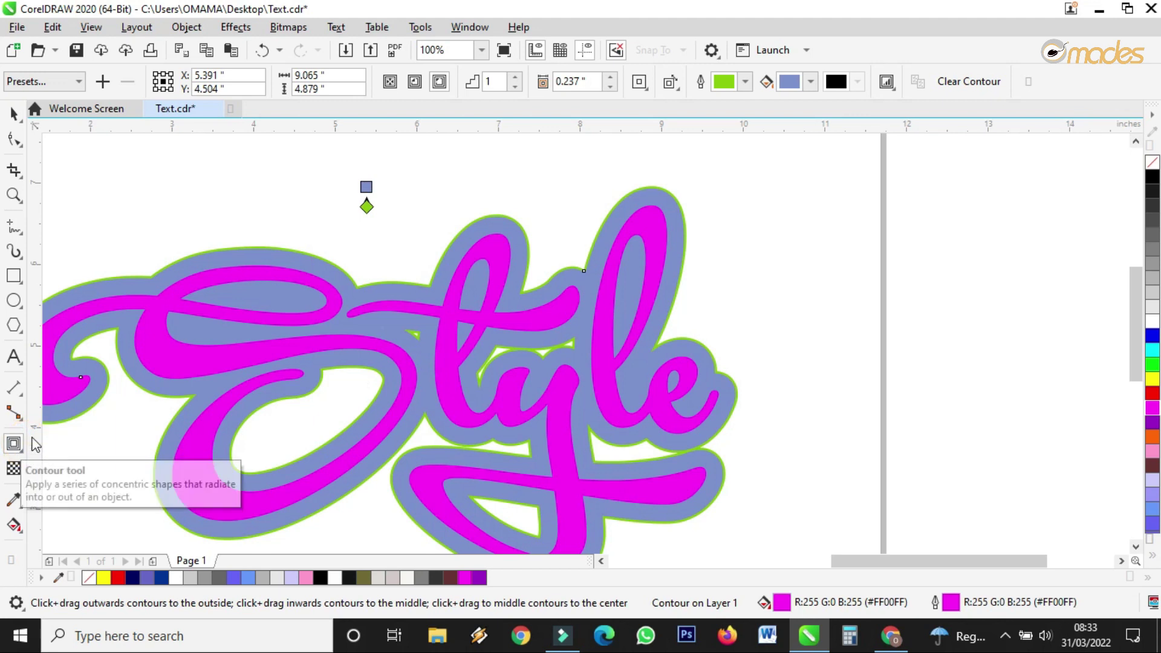
right_click(393, 333)
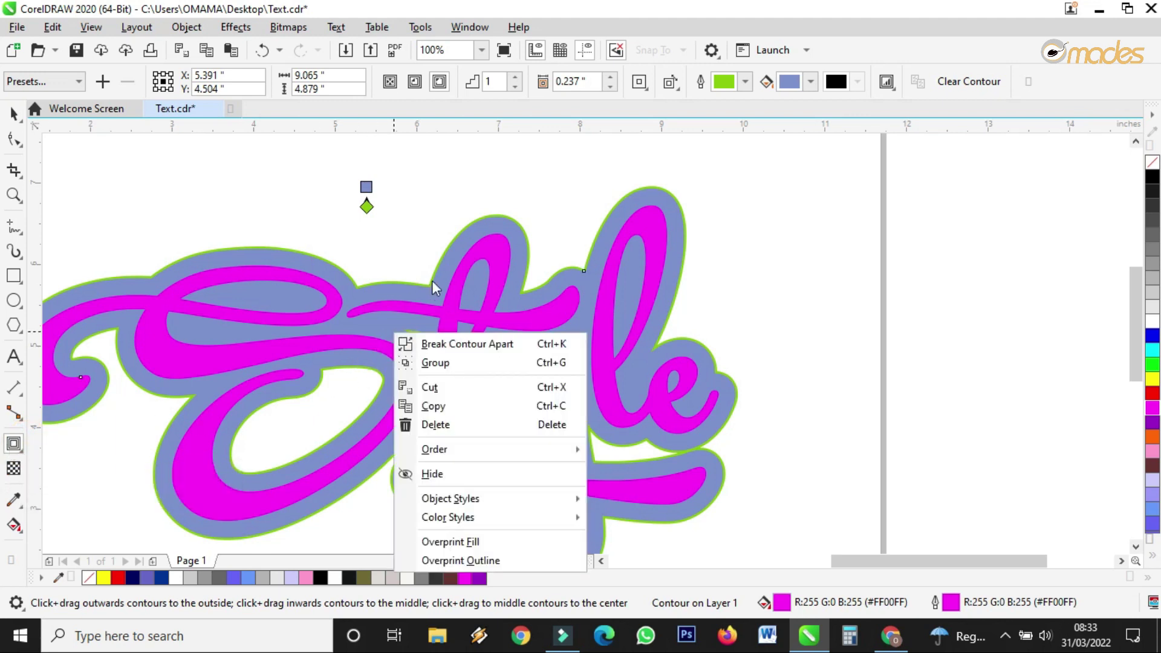
right_click(459, 268)
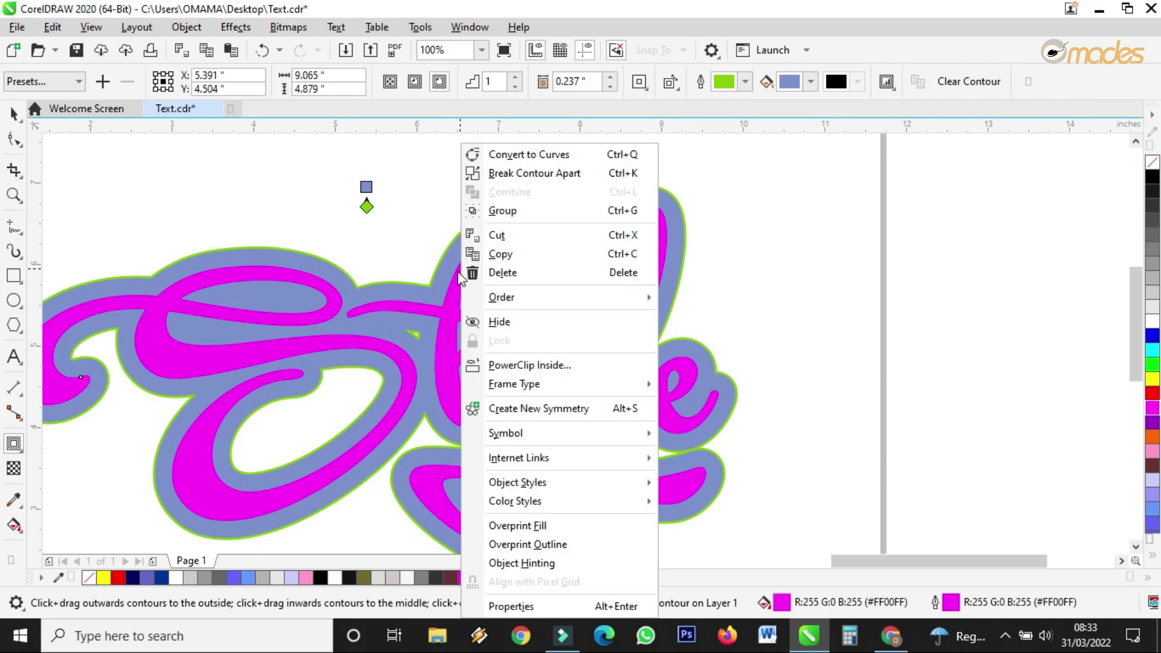
click(492, 174)
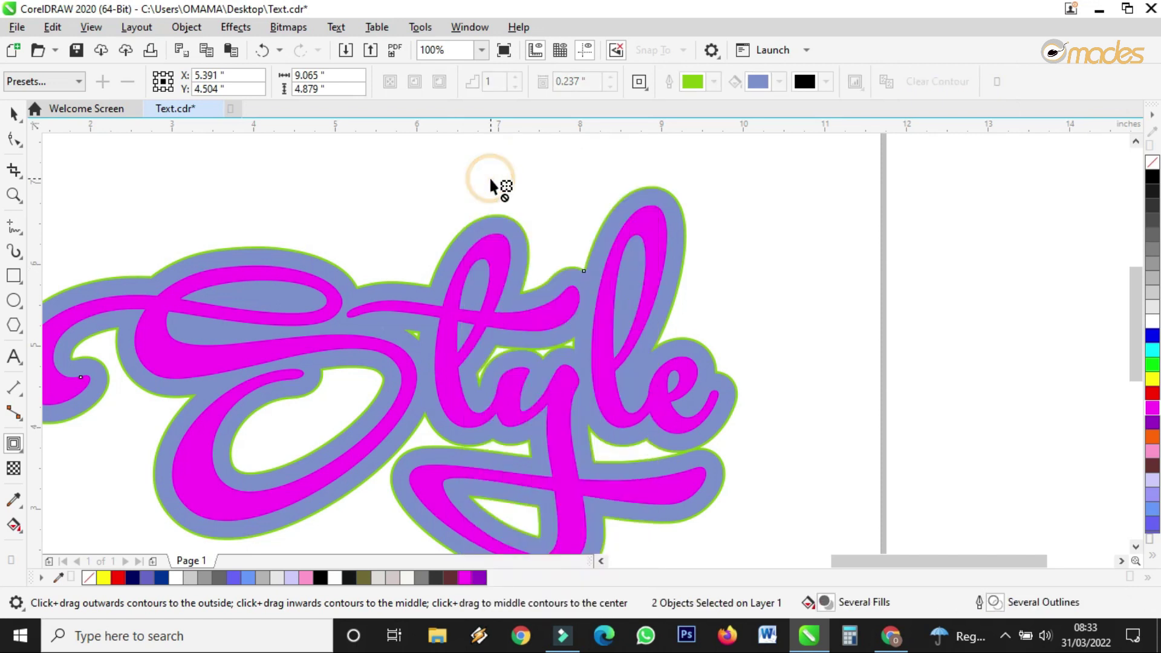
Try moving the magenta lettering away from the blue contour shape, then undo the move.
click(14, 113)
scroll(861, 264, down, 2)
drag(874, 178, 353, 480)
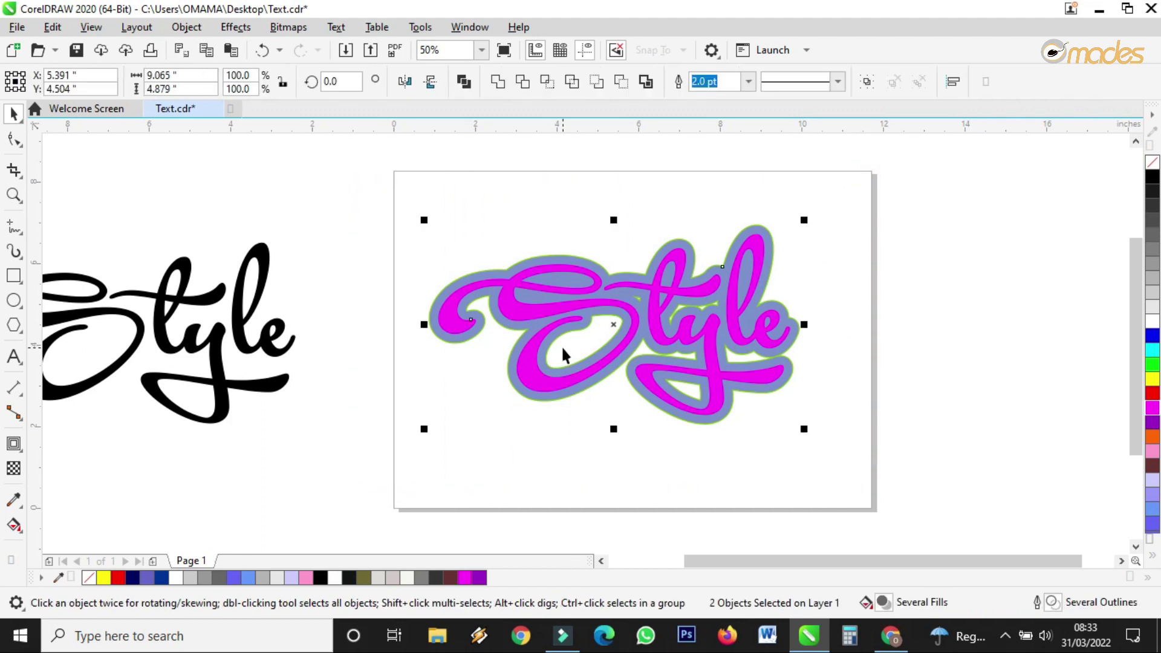
click(775, 227)
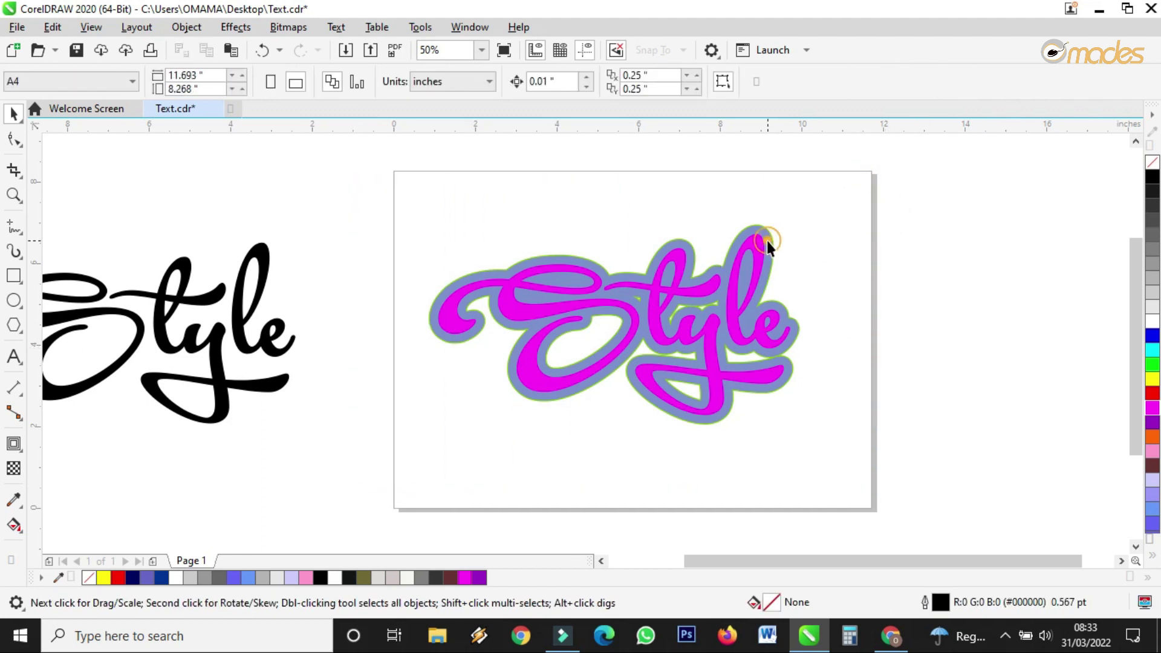
scroll(767, 241, up, 4)
click(748, 253)
scroll(659, 309, down, 4)
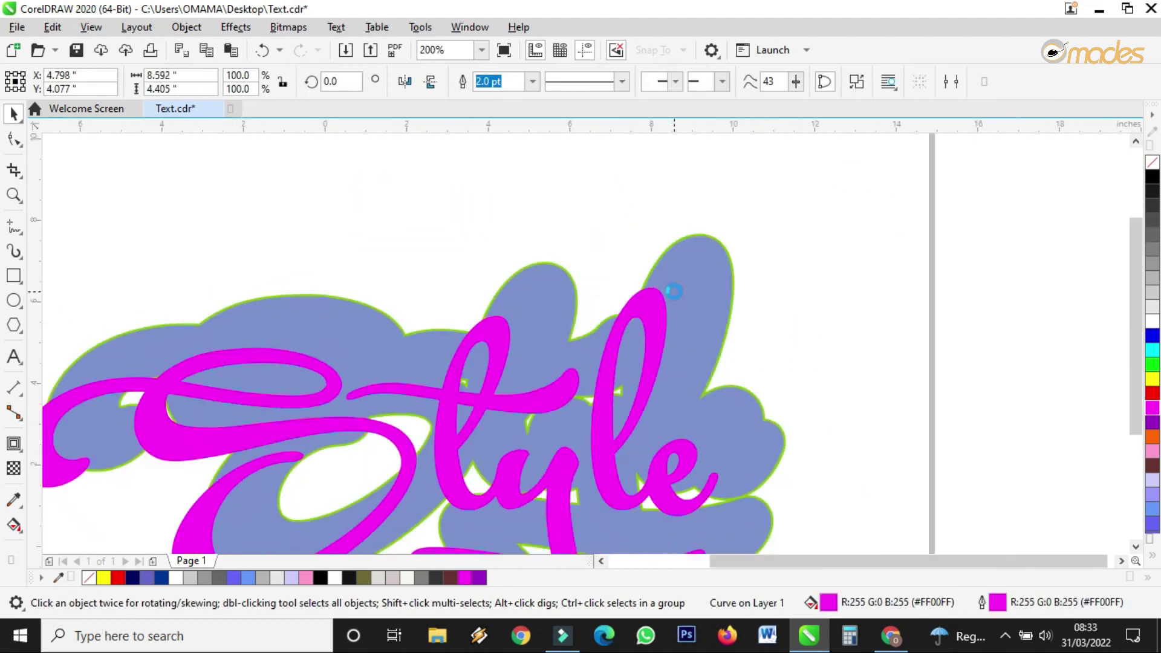
click(770, 303)
drag(821, 241, 285, 486)
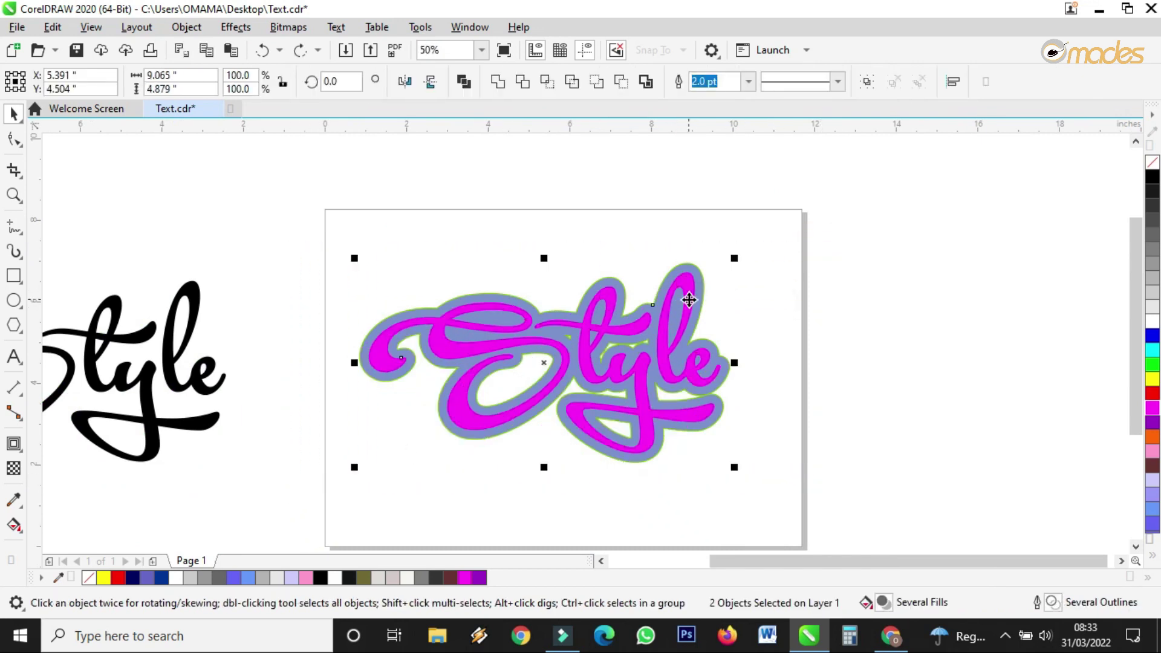
scroll(690, 300, up, 2)
click(861, 292)
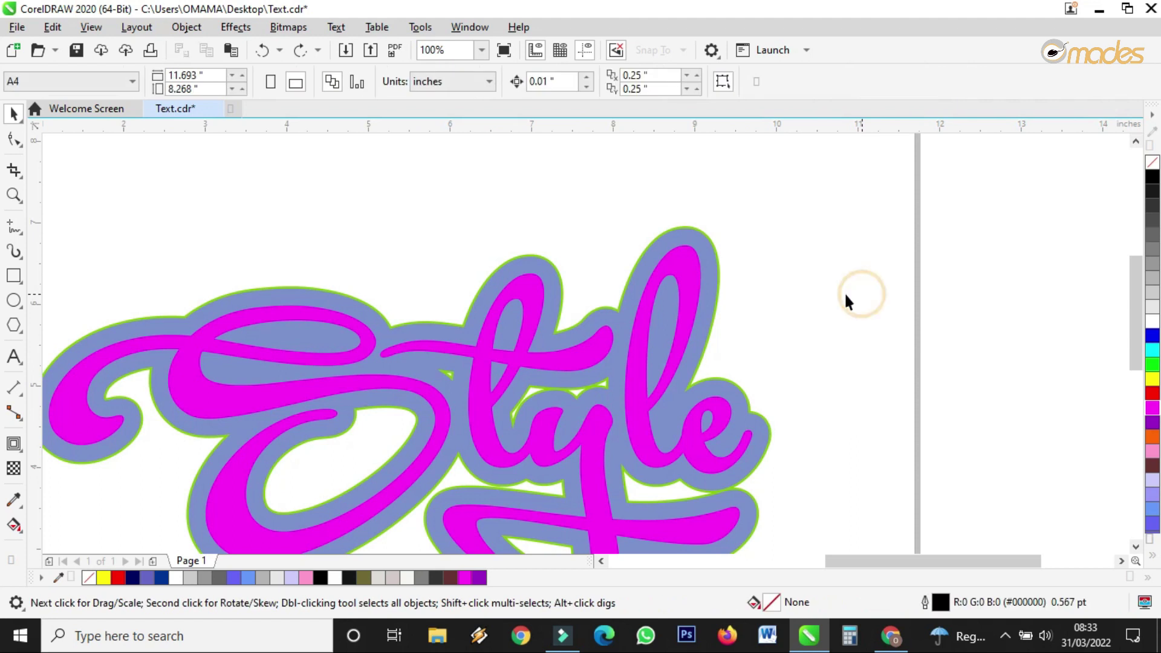
Try thicker green outlines of 4 pt and 8 pt on the blue contour shape.
click(690, 268)
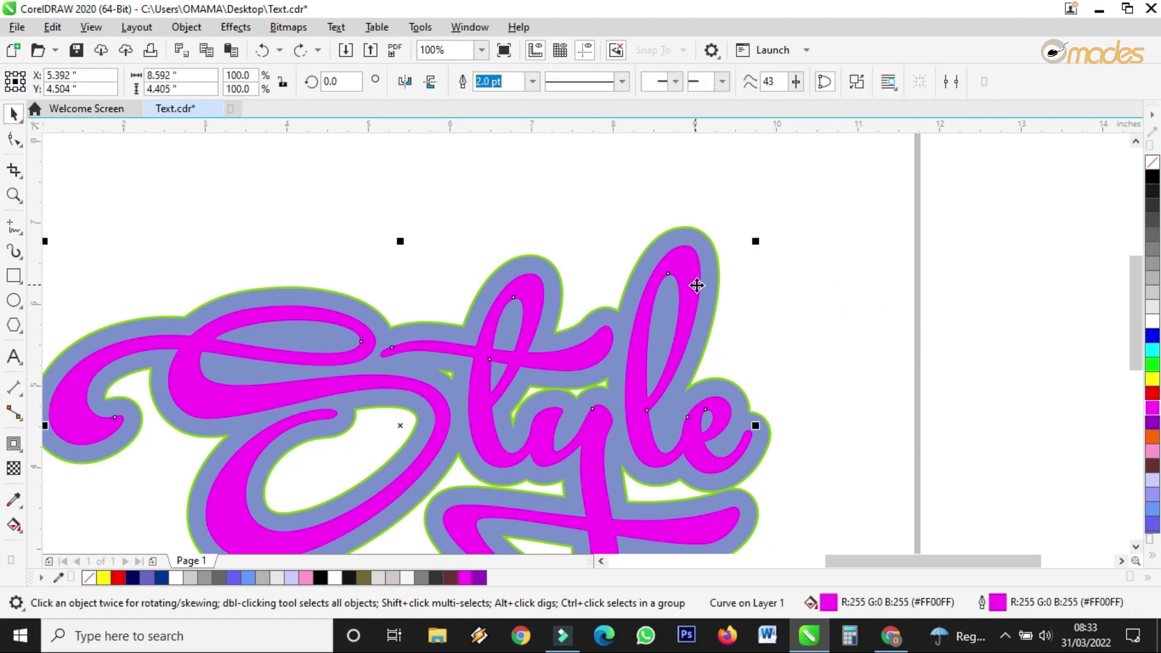
click(710, 257)
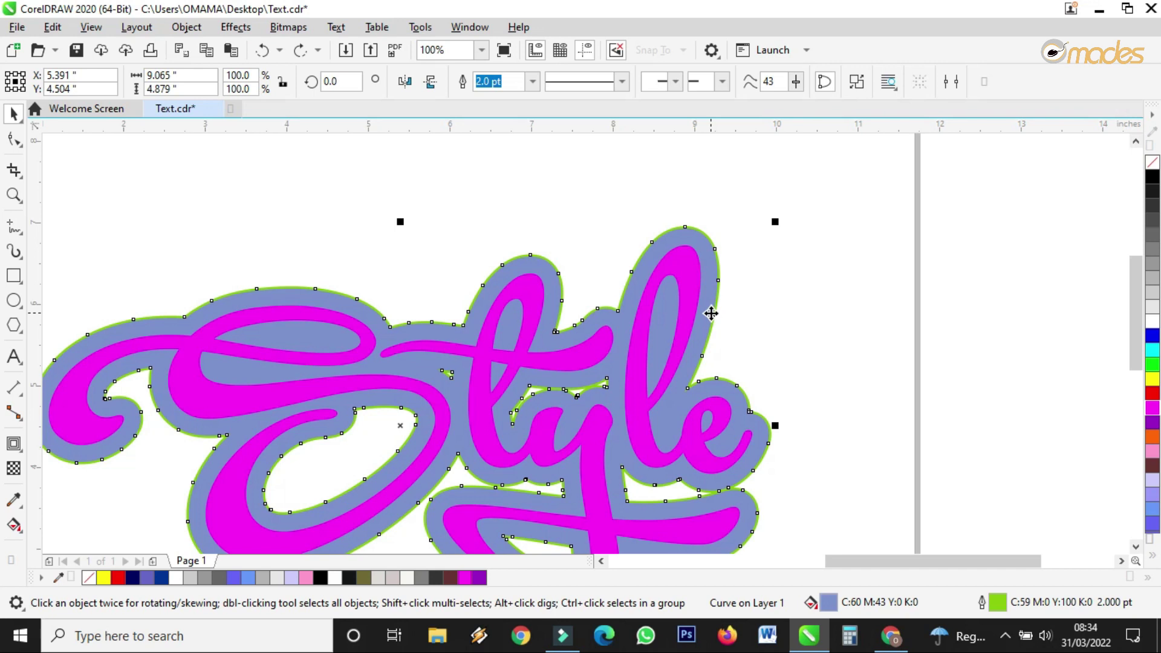
key(F12)
drag(609, 174, 1015, 167)
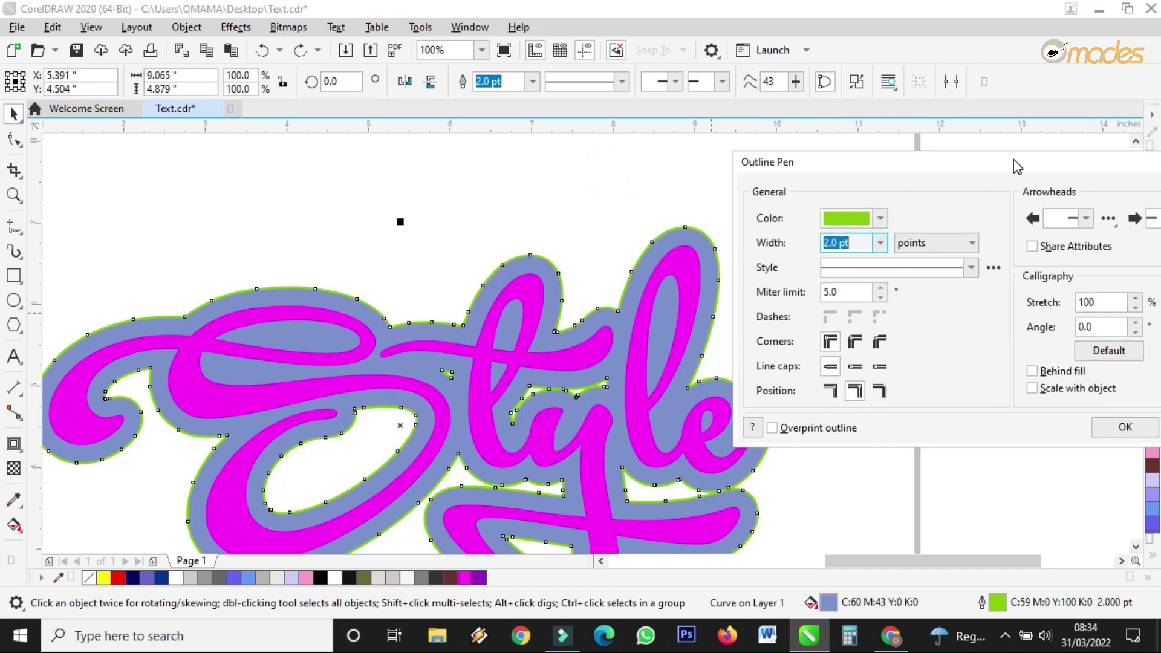
click(882, 246)
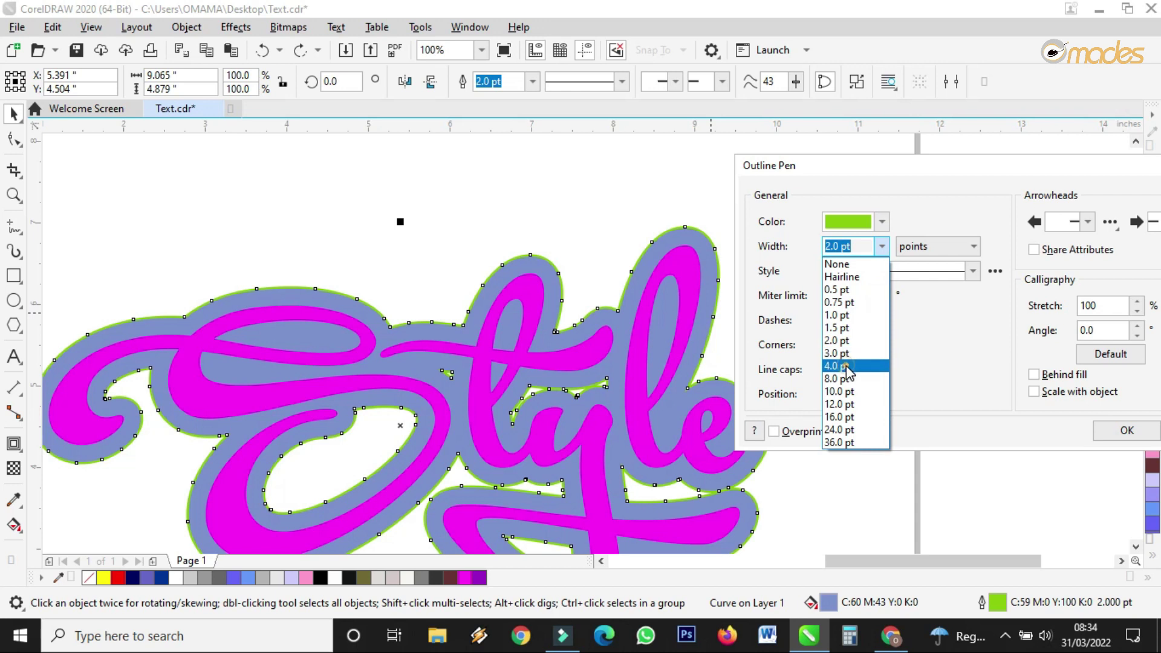
click(837, 365)
click(881, 246)
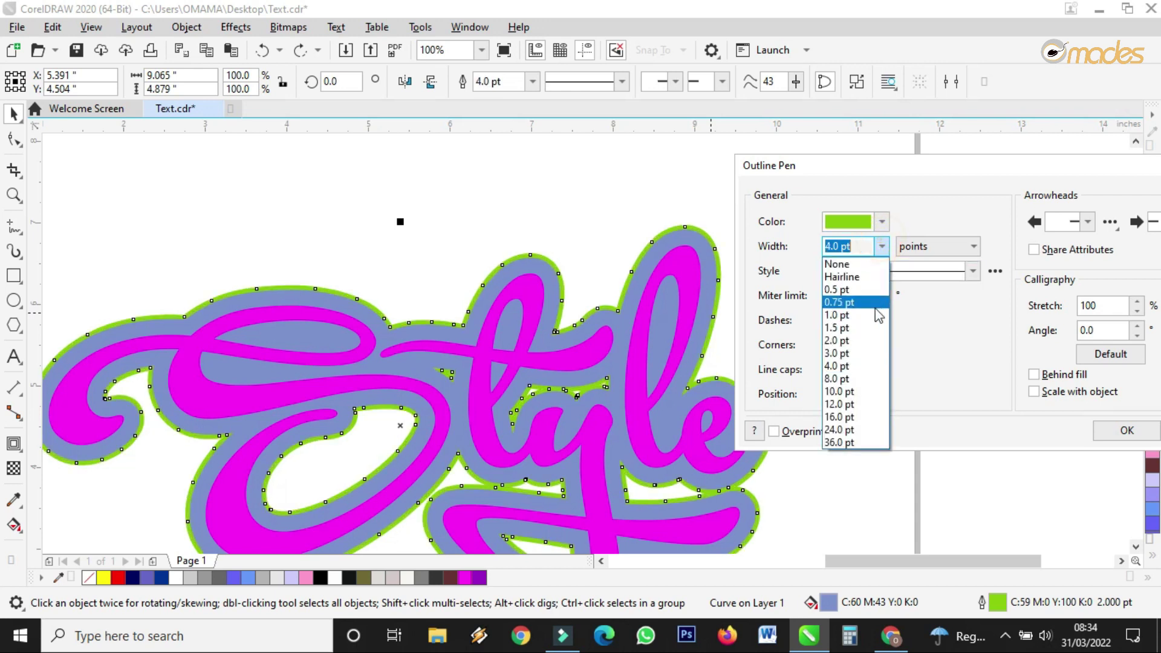
click(847, 379)
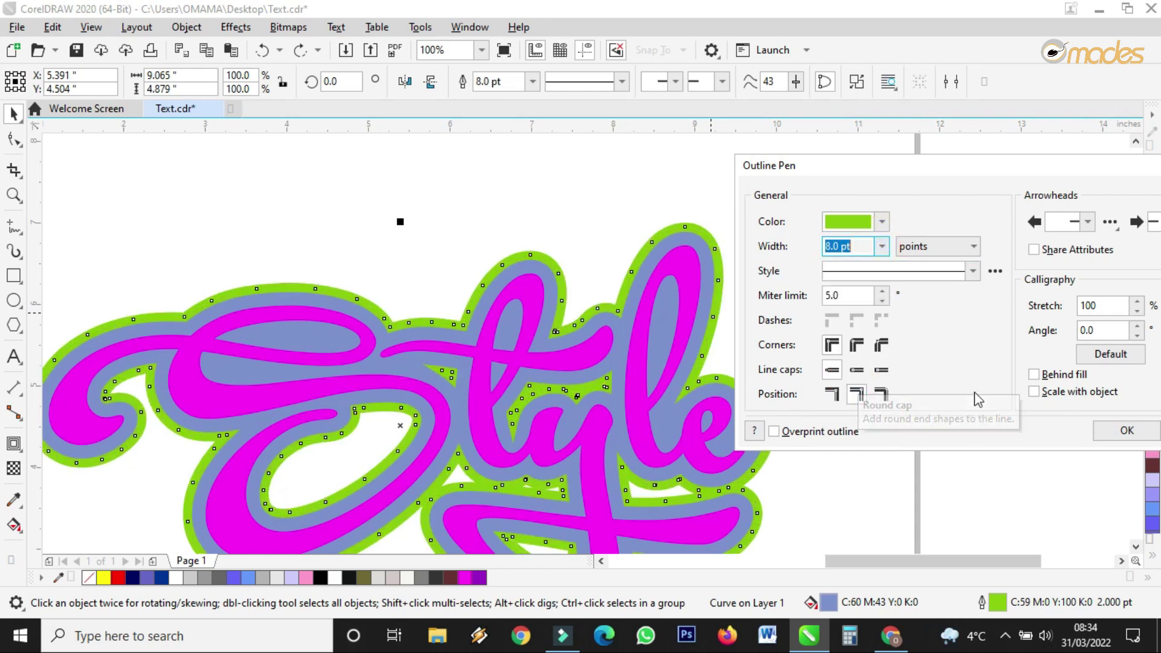
Try placing the contour shape's green outline behind its fill, then cancel the outline settings.
click(1041, 377)
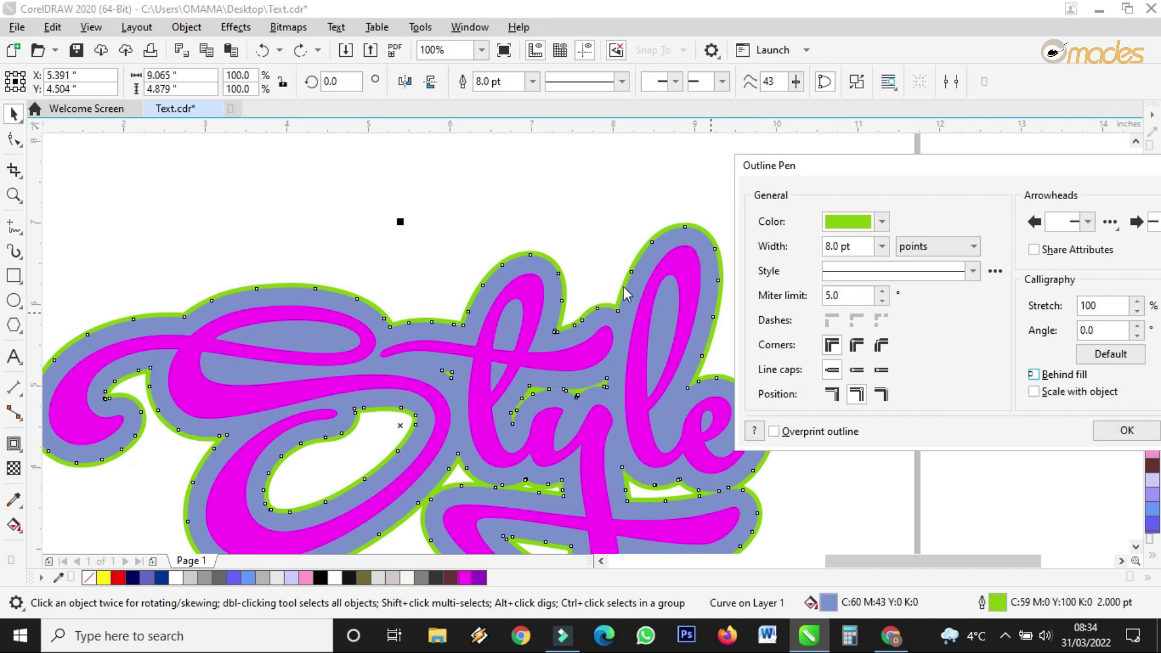
click(1063, 376)
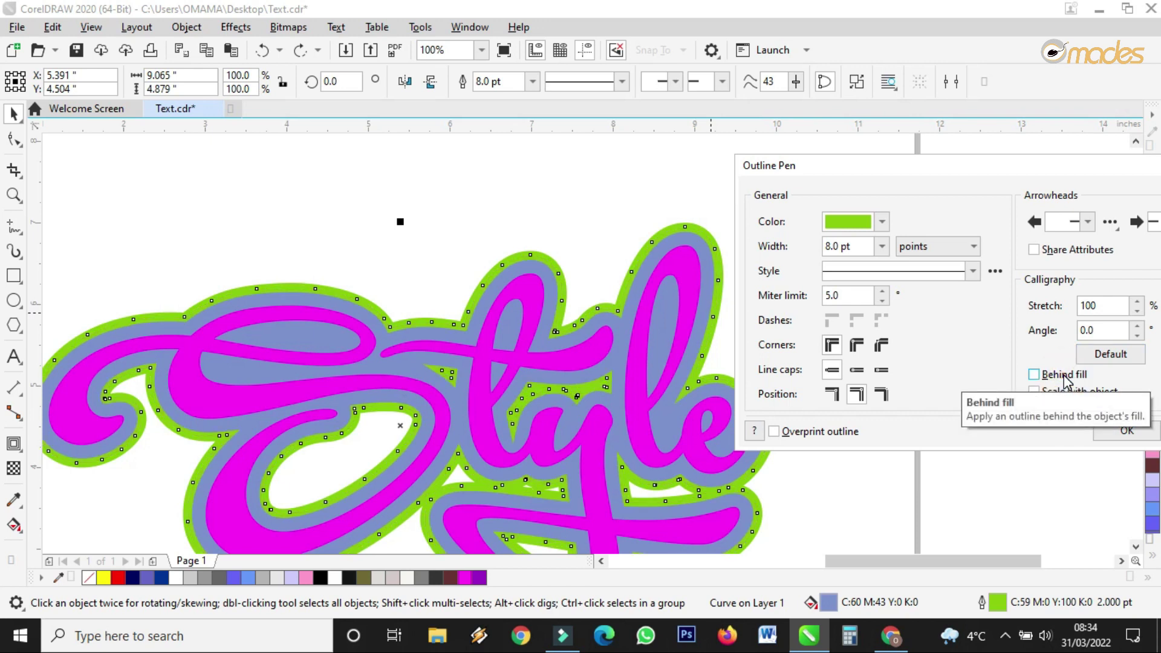
drag(1088, 175, 919, 180)
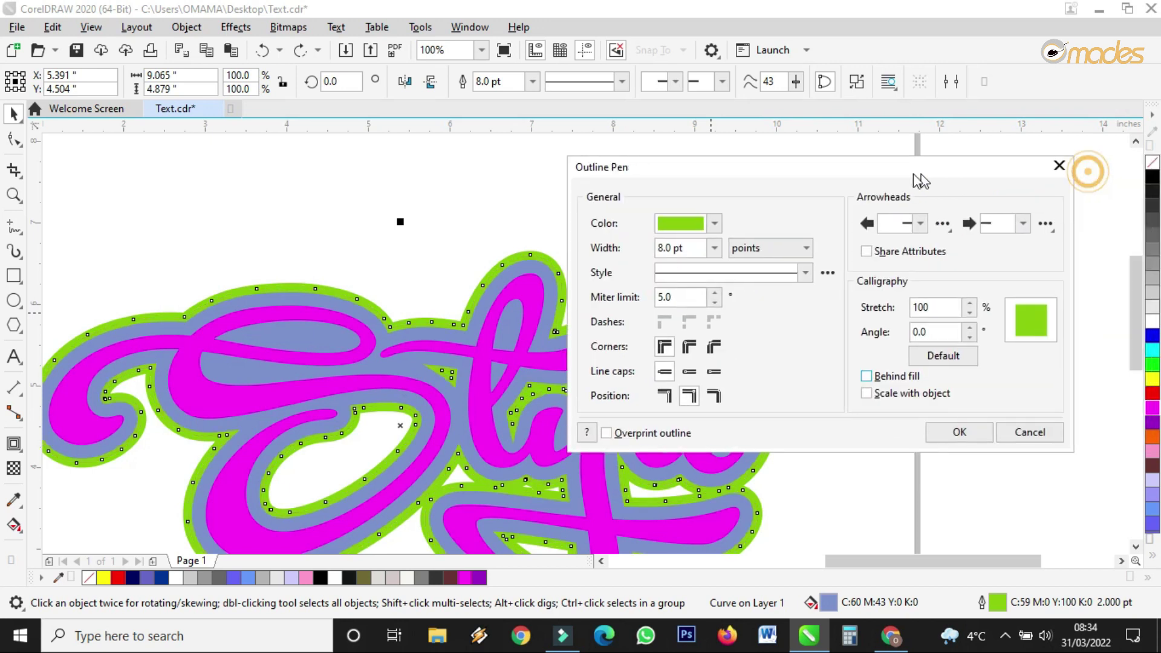
click(1029, 432)
Place a vertical guideline at about 9.065" along the outer edge of the magenta letter l.
scroll(726, 272, up, 2)
scroll(712, 245, up, 1)
scroll(701, 240, down, 1)
drag(29, 238, 685, 342)
scroll(763, 328, up, 2)
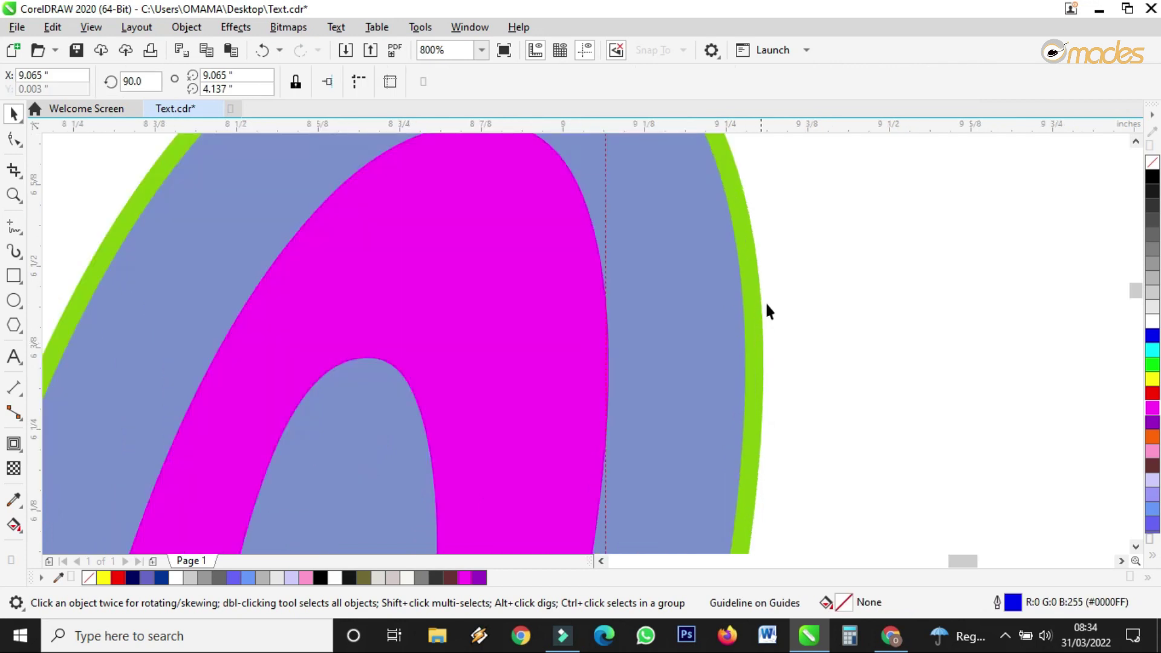
scroll(598, 312, up, 2)
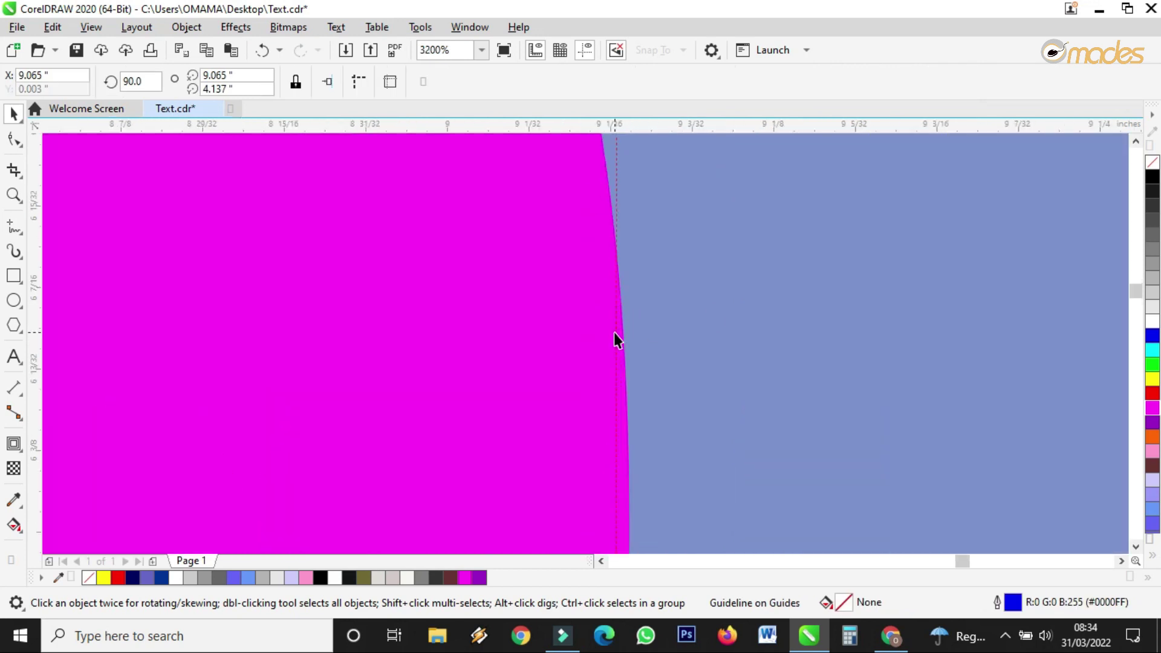
Shift the guideline to about 9.067" and place a copy of it at about 9.277" on the contour shape's outer edge.
click(617, 255)
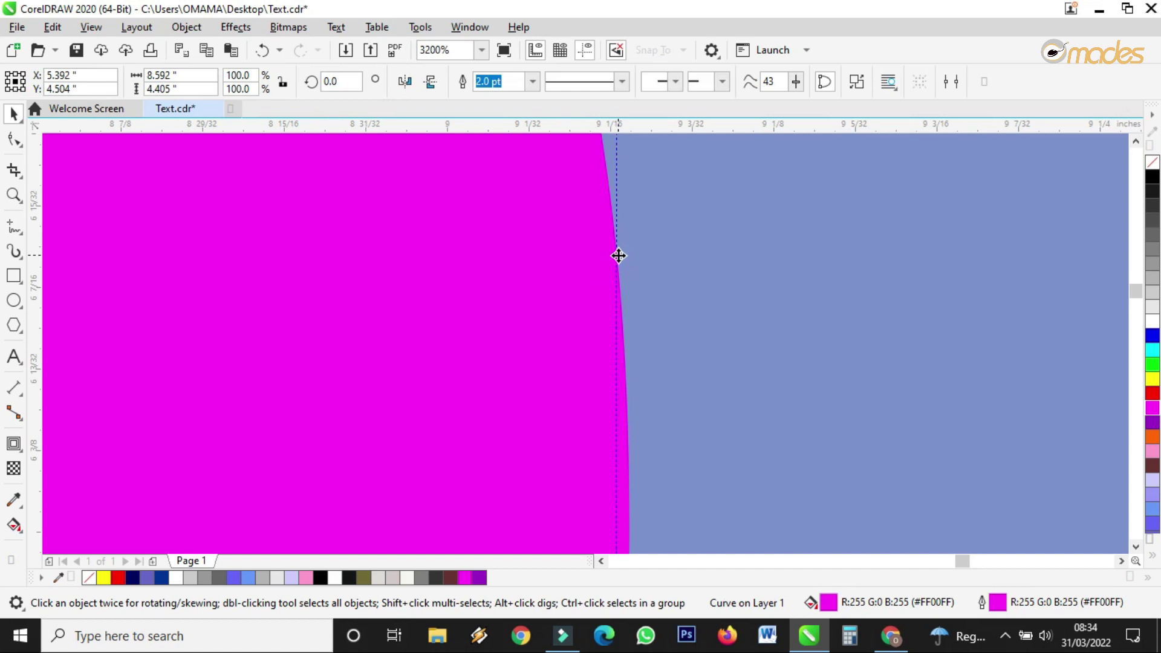
scroll(622, 261, down, 2)
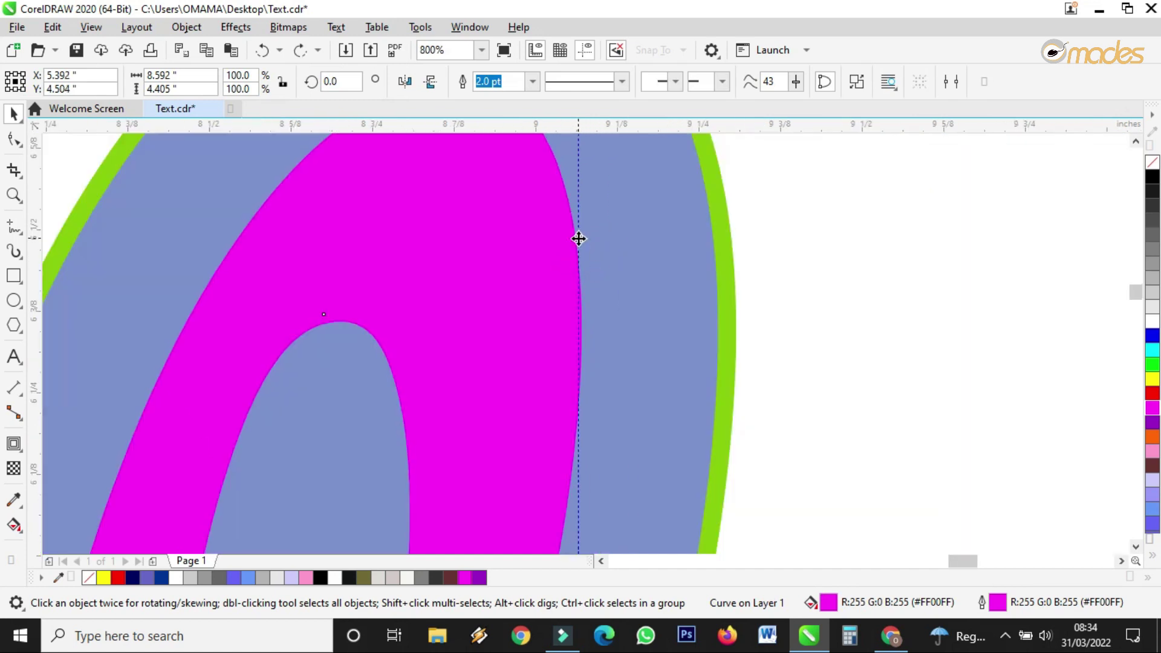
click(578, 240)
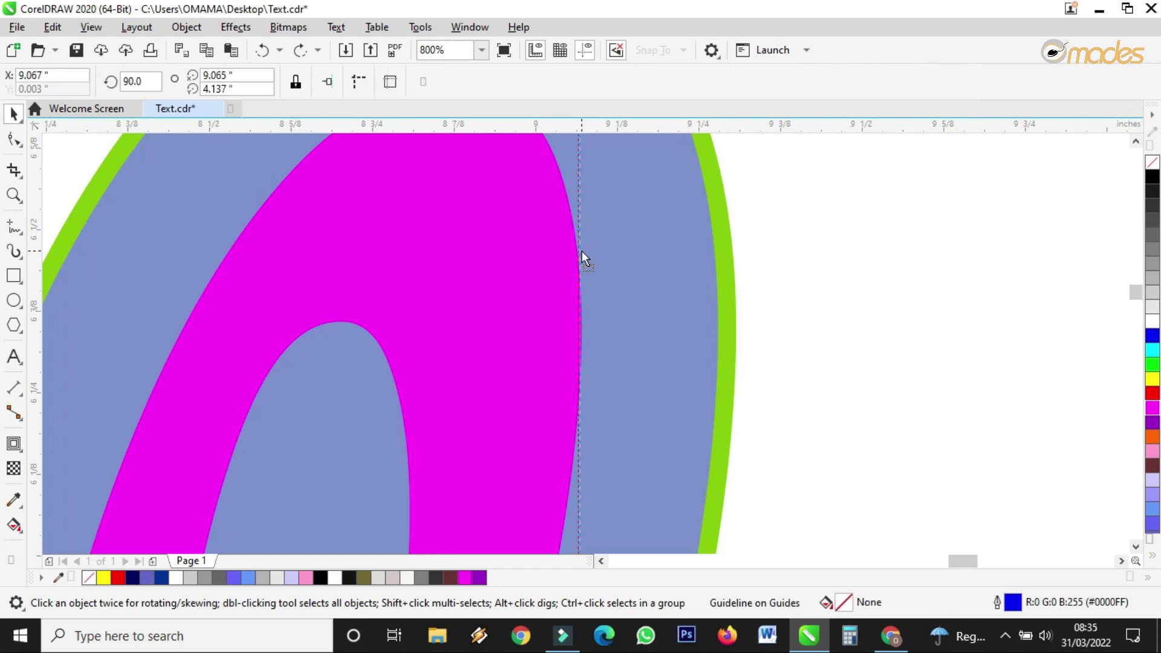
drag(581, 252, 718, 306)
scroll(707, 312, down, 1)
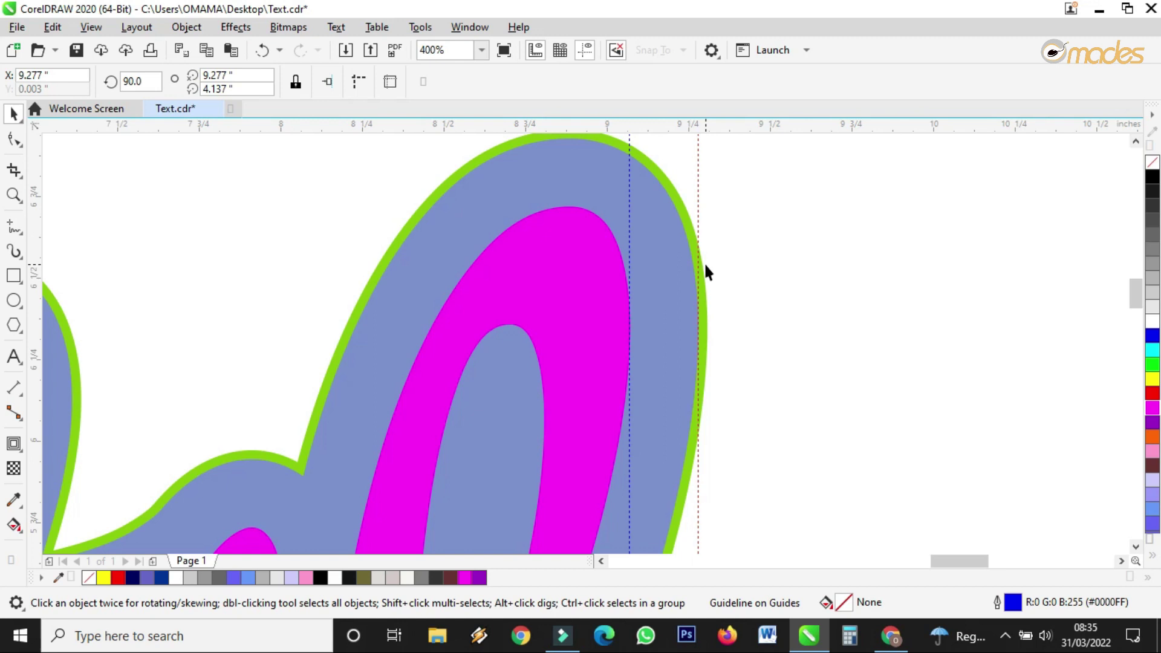
key(F12)
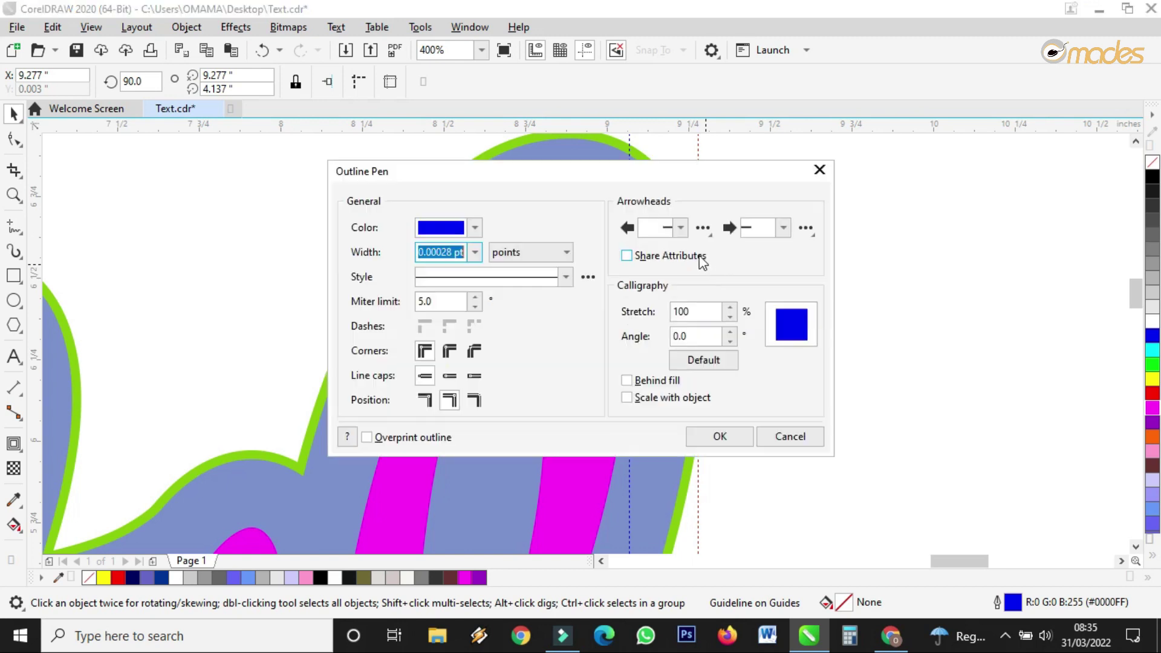
drag(585, 180, 304, 195)
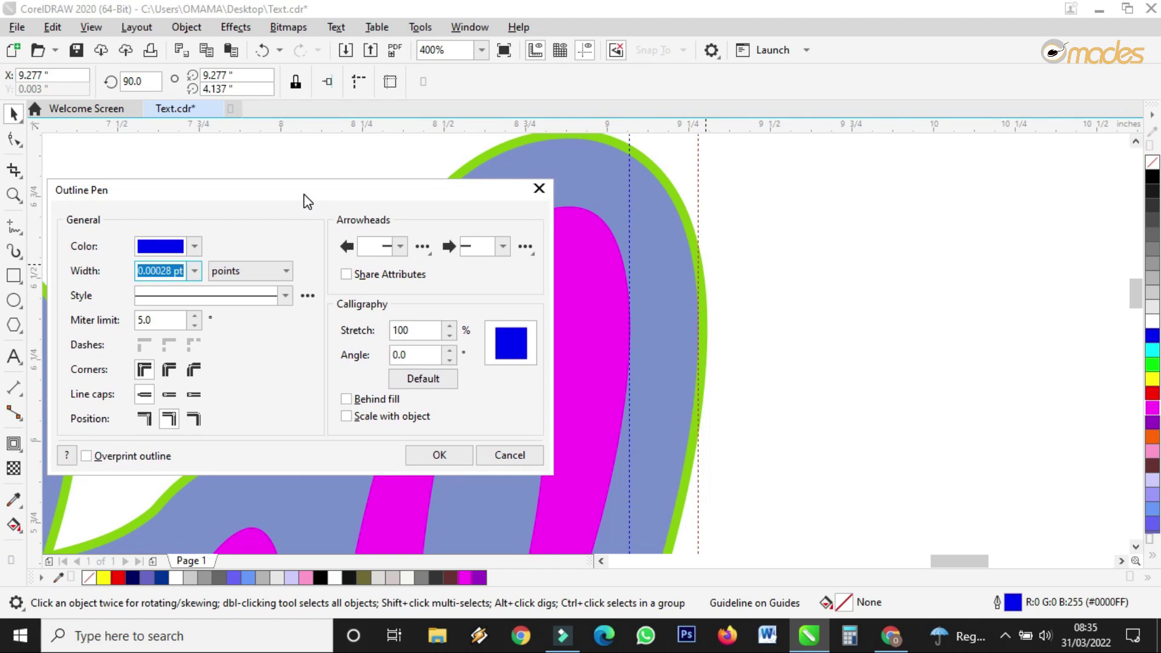
click(516, 455)
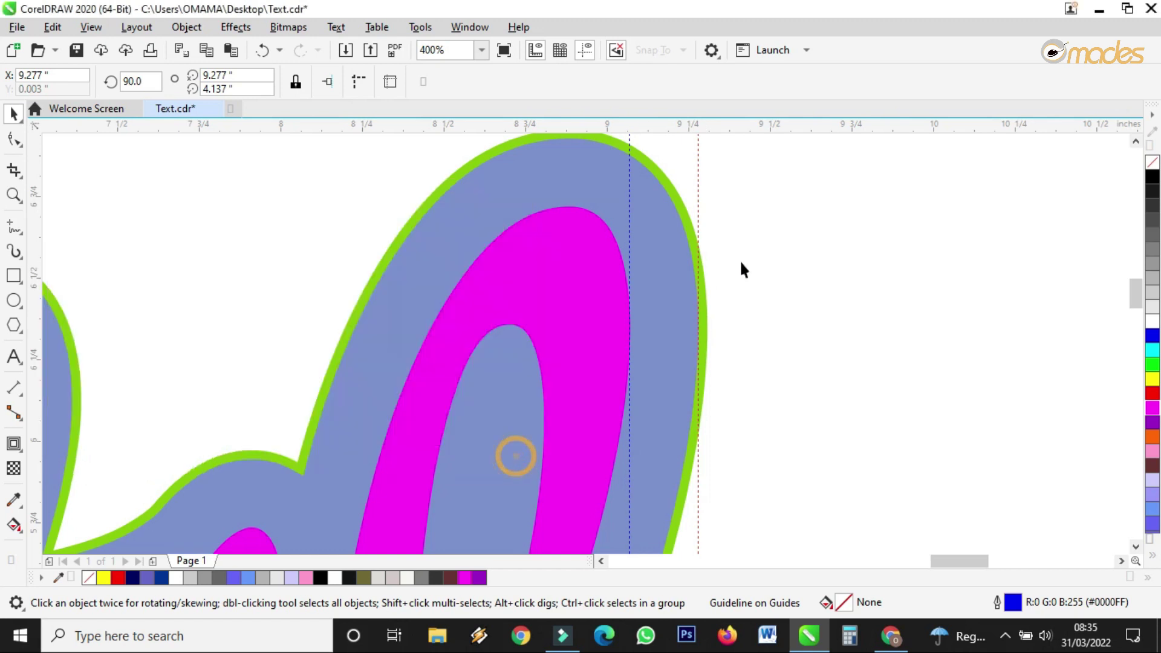
Try an 8 pt outline placed behind the fill on the selected vertical guideline.
scroll(677, 296, up, 1)
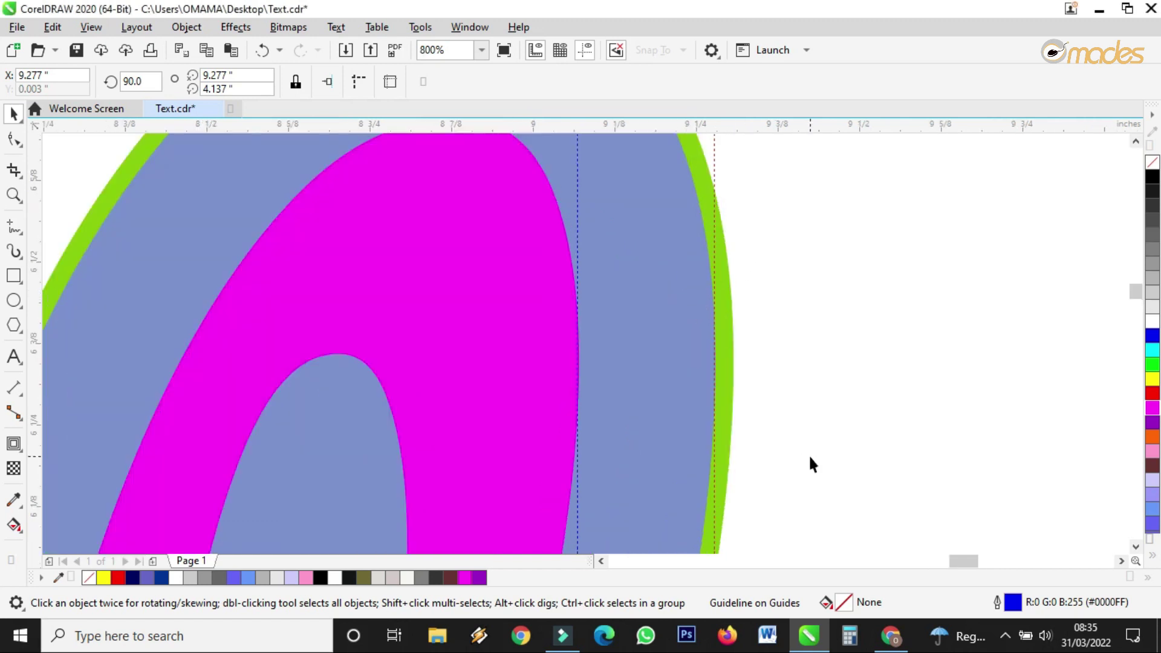
key(F12)
drag(552, 175, 904, 234)
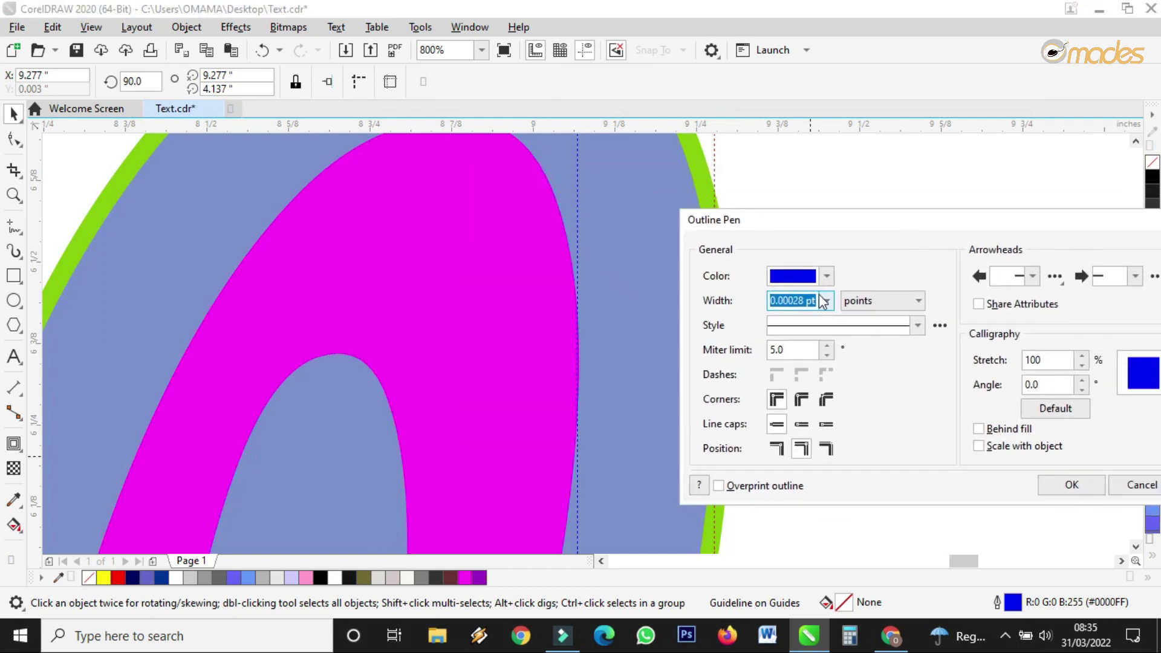
click(823, 301)
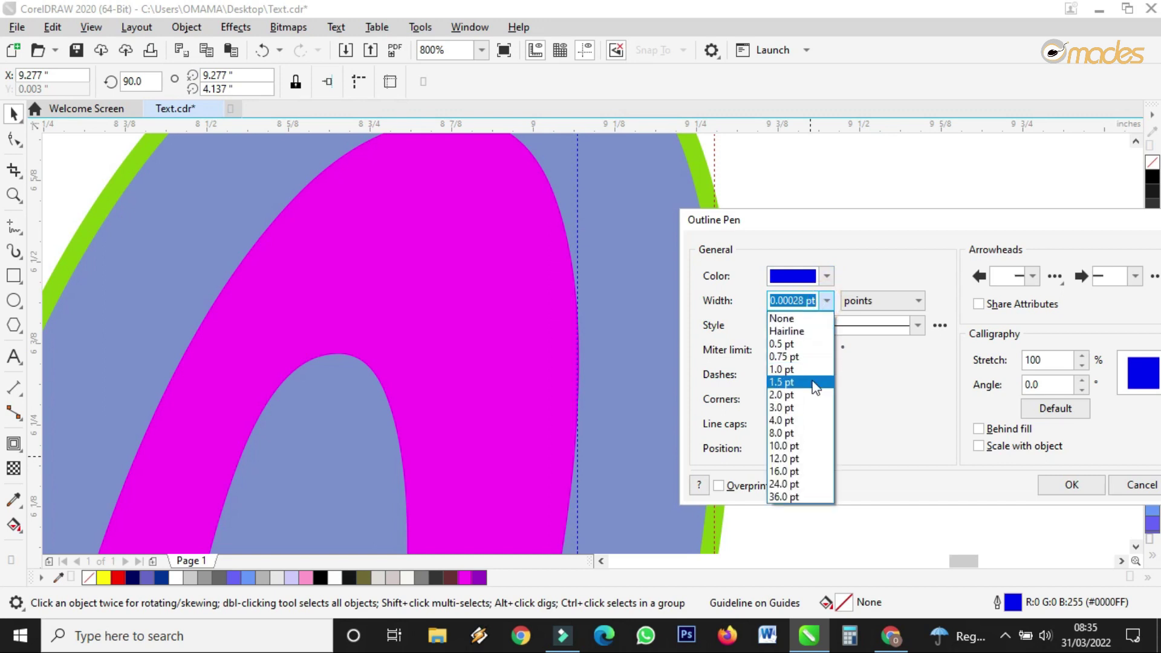
click(799, 433)
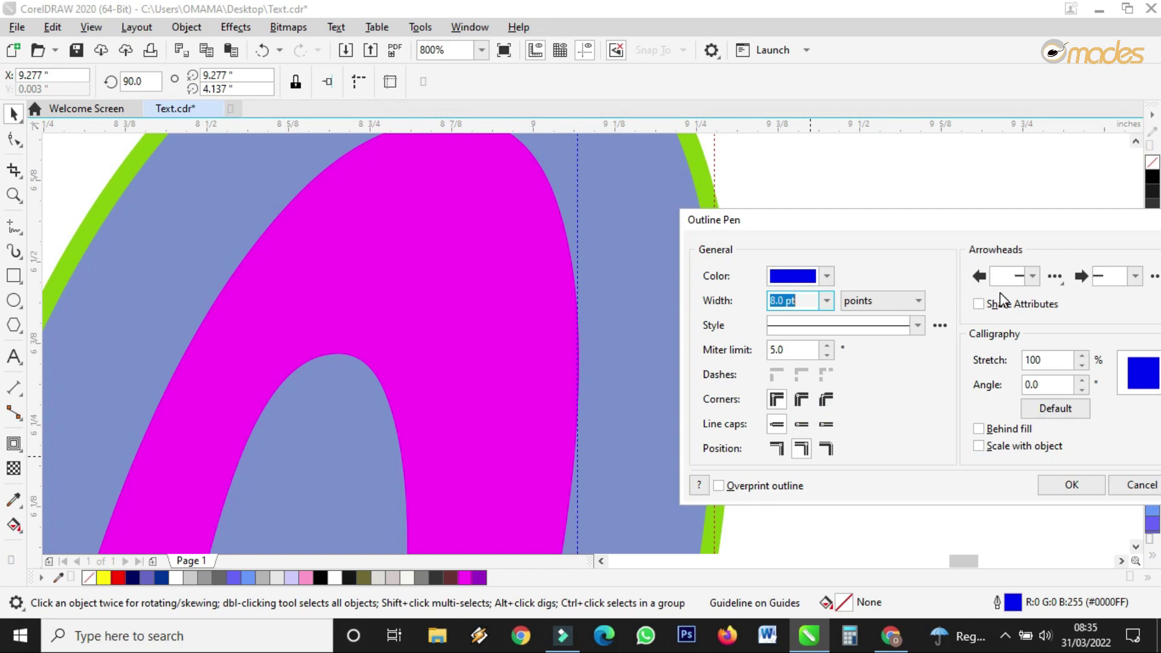
click(1068, 485)
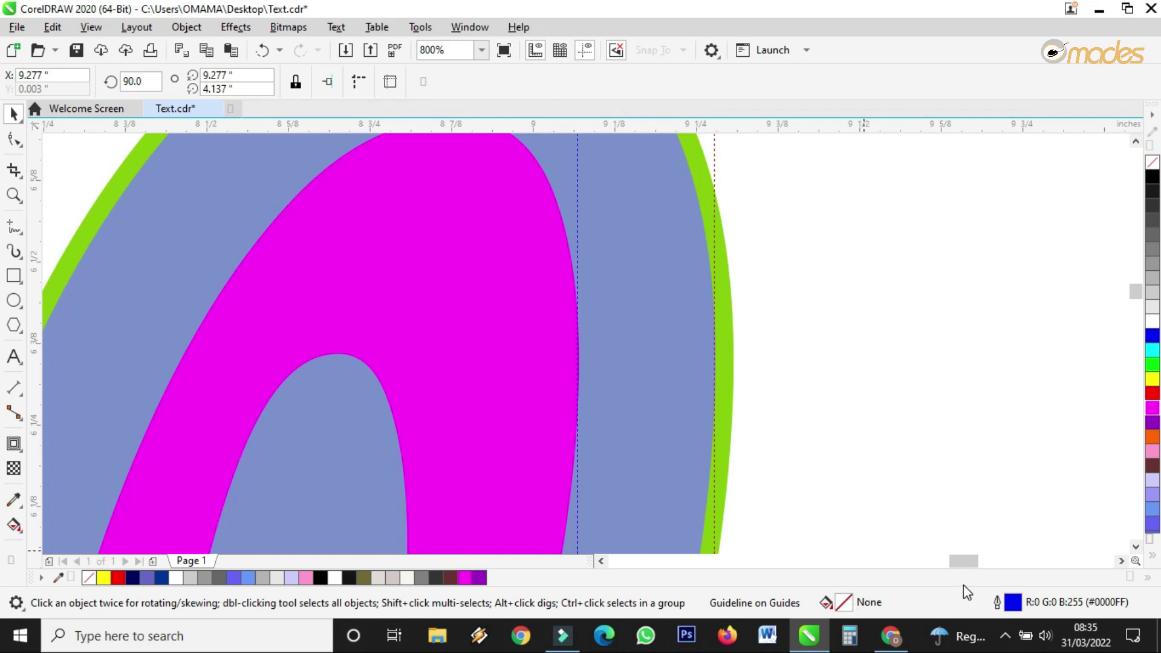
key(F12)
drag(591, 175, 1016, 228)
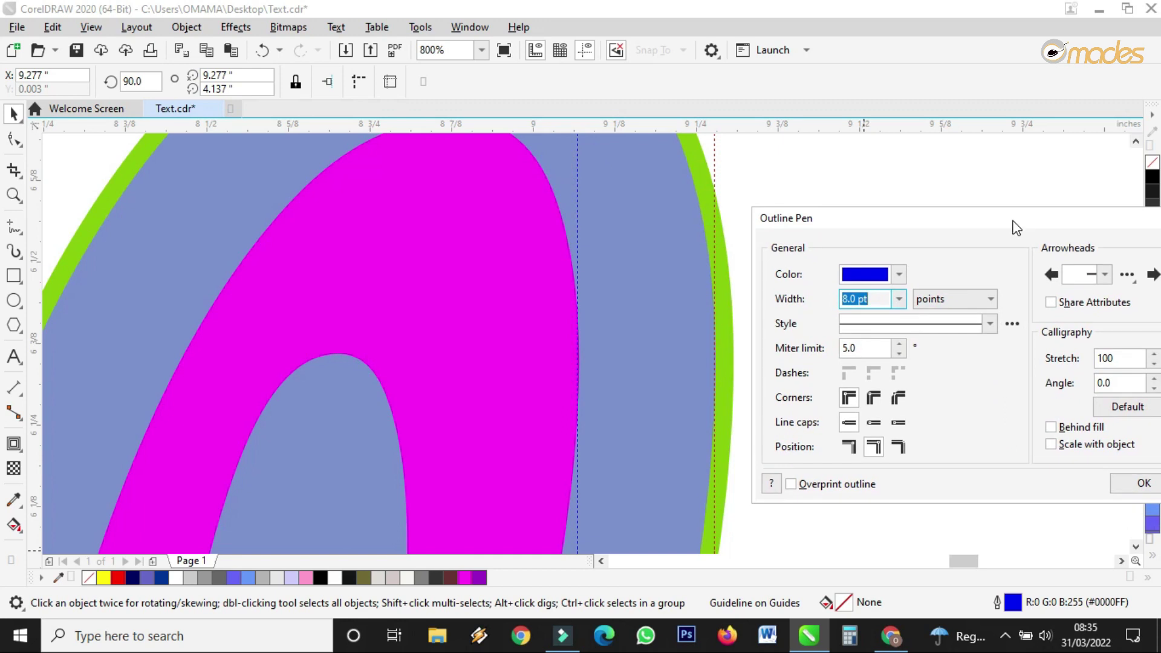
click(1069, 429)
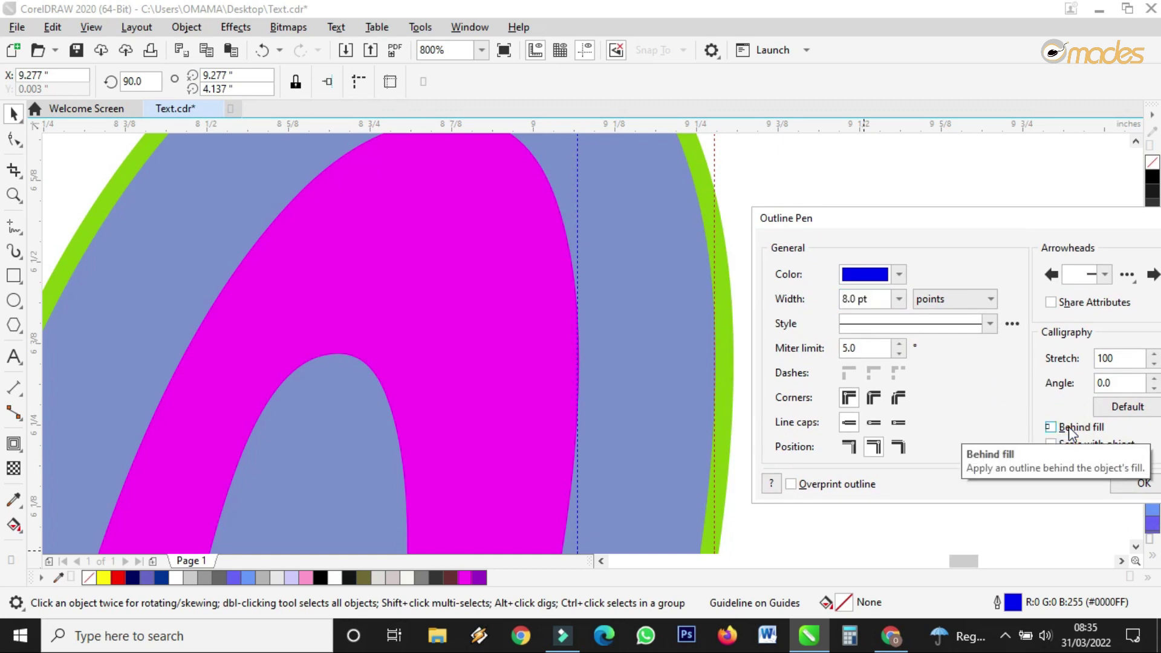
click(1143, 483)
scroll(735, 354, down, 1)
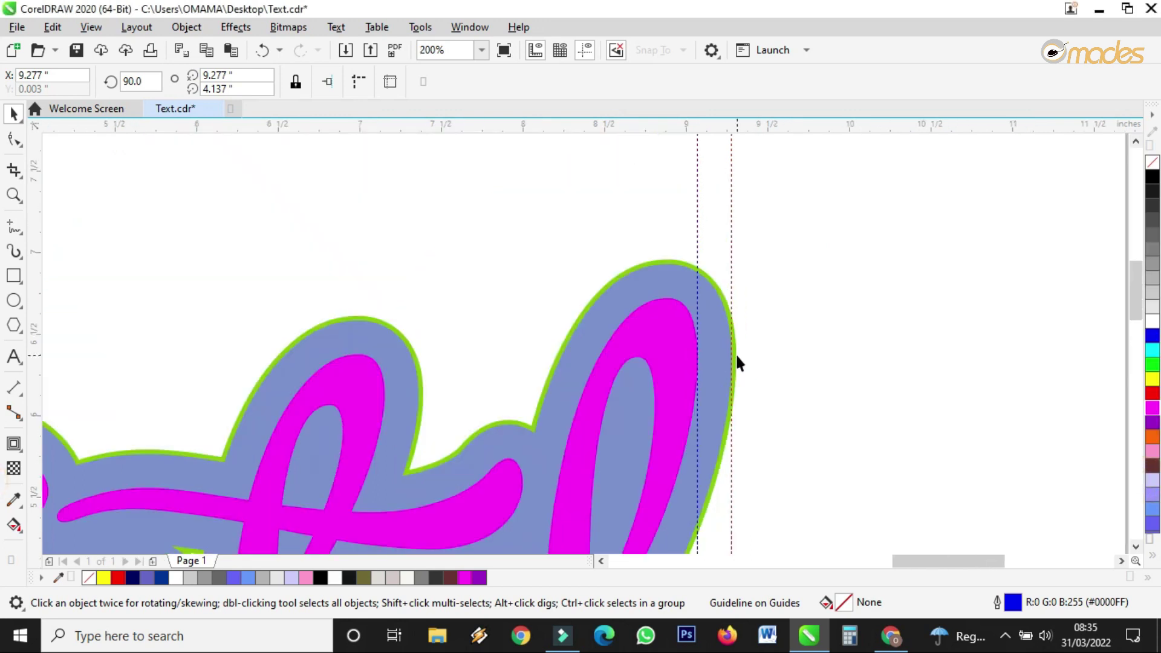
Select the blue contour shape and set its green outline width to 8 pt.
click(709, 303)
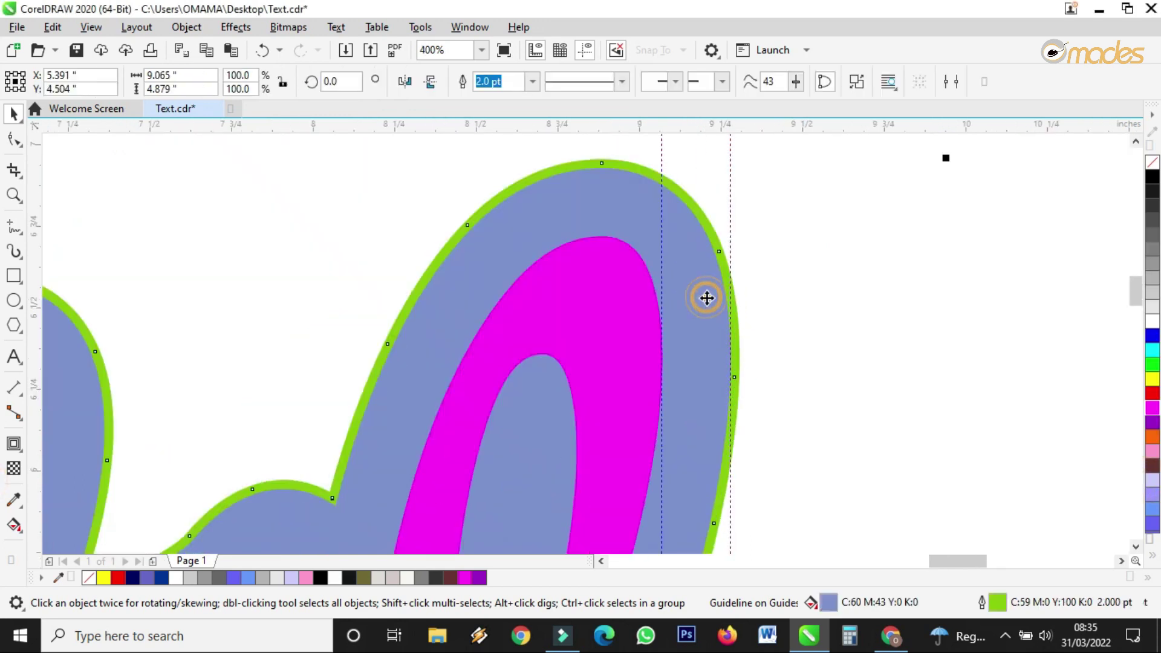
scroll(768, 323, up, 1)
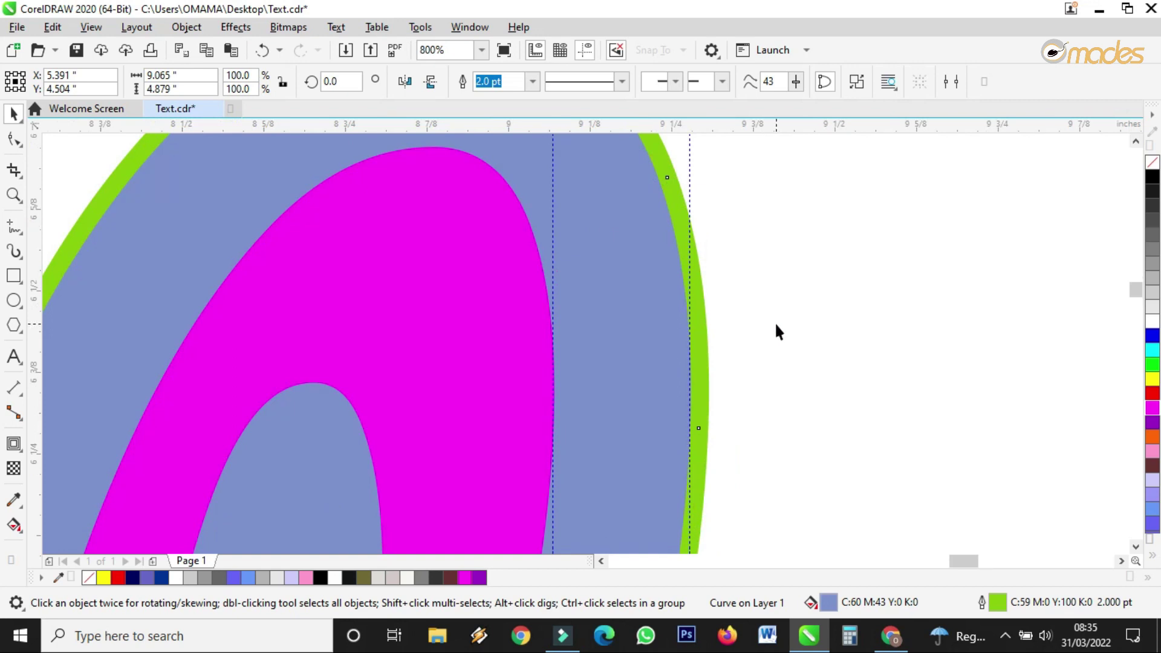
key(F12)
drag(630, 177, 969, 189)
click(813, 266)
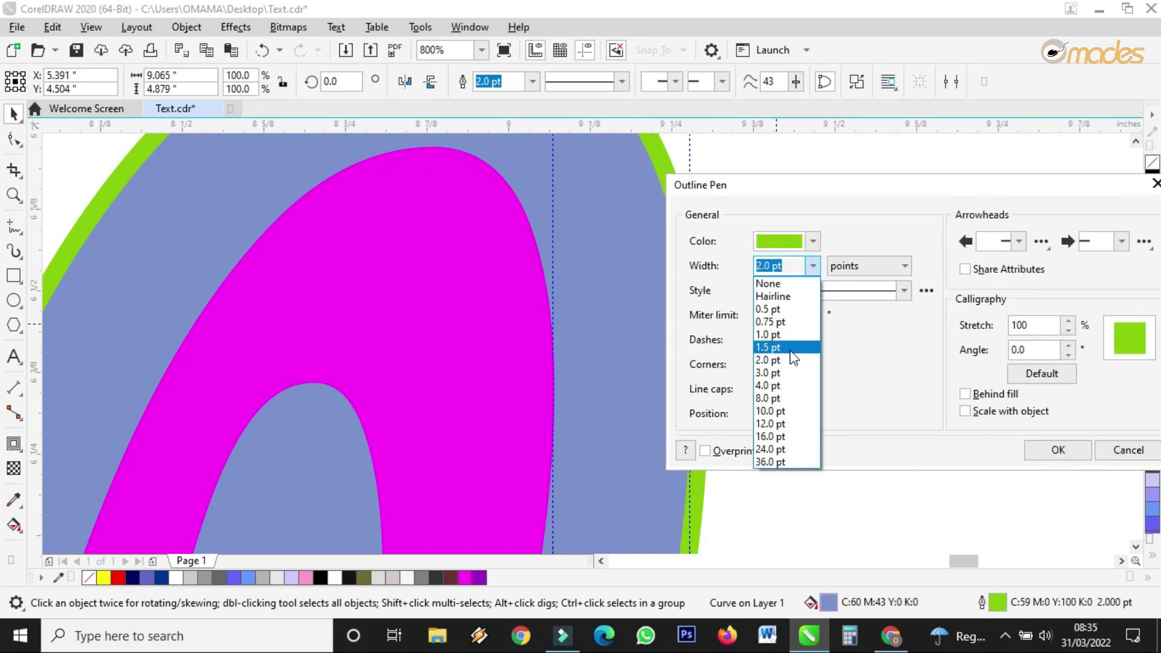
click(779, 397)
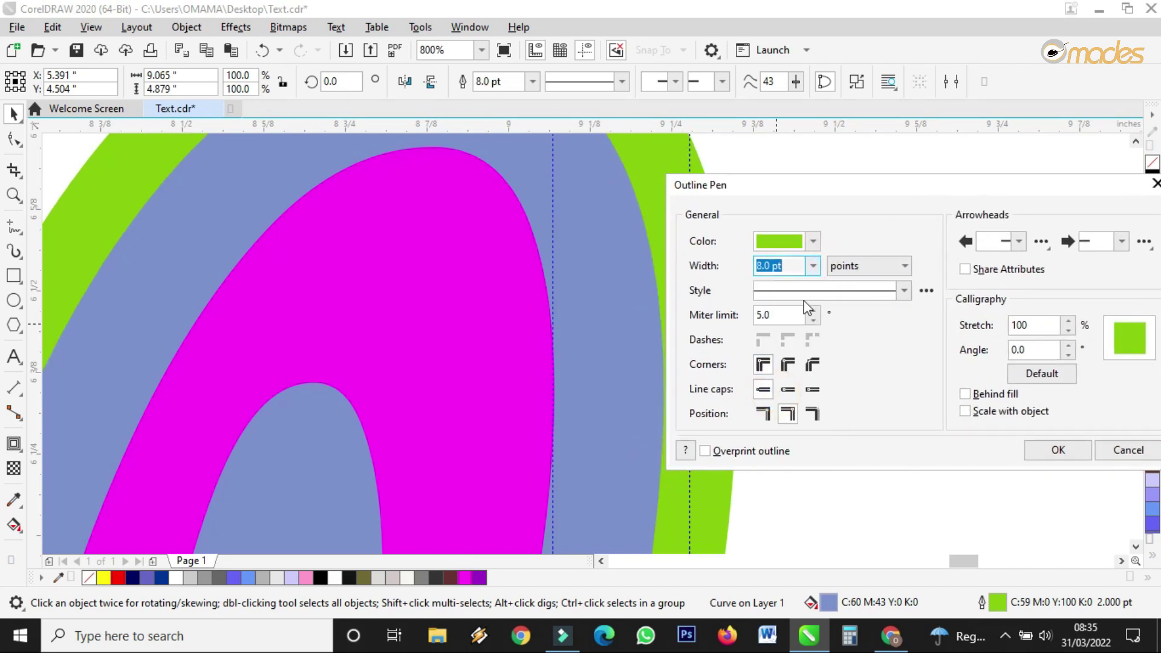
drag(806, 184, 1005, 260)
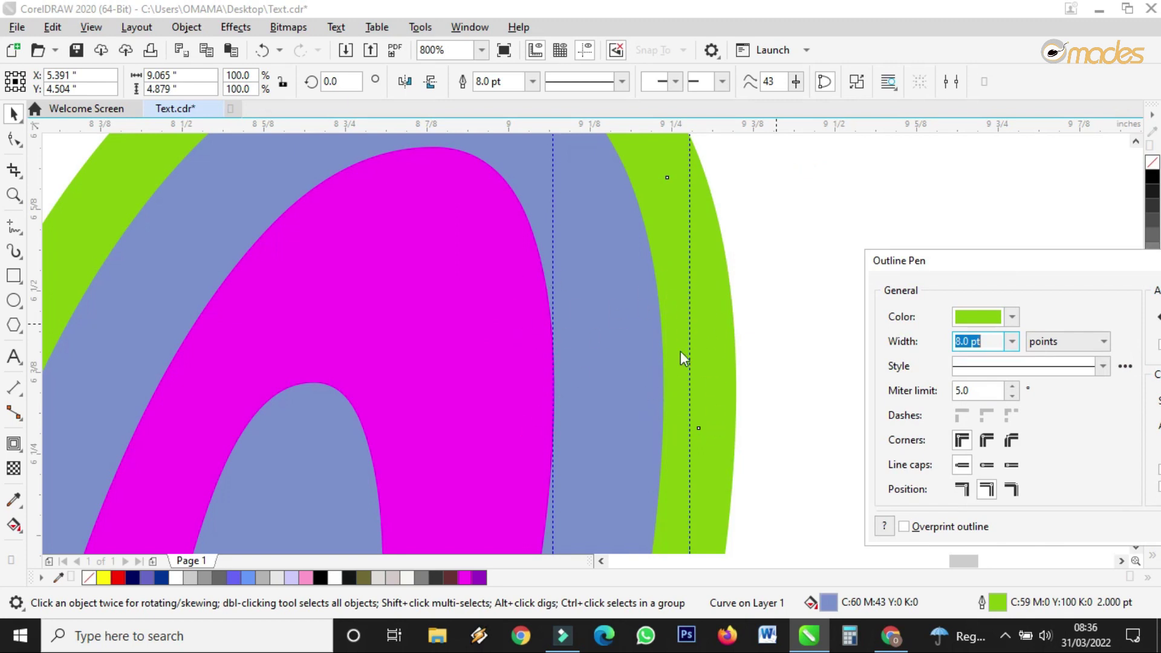
drag(1101, 261, 584, 385)
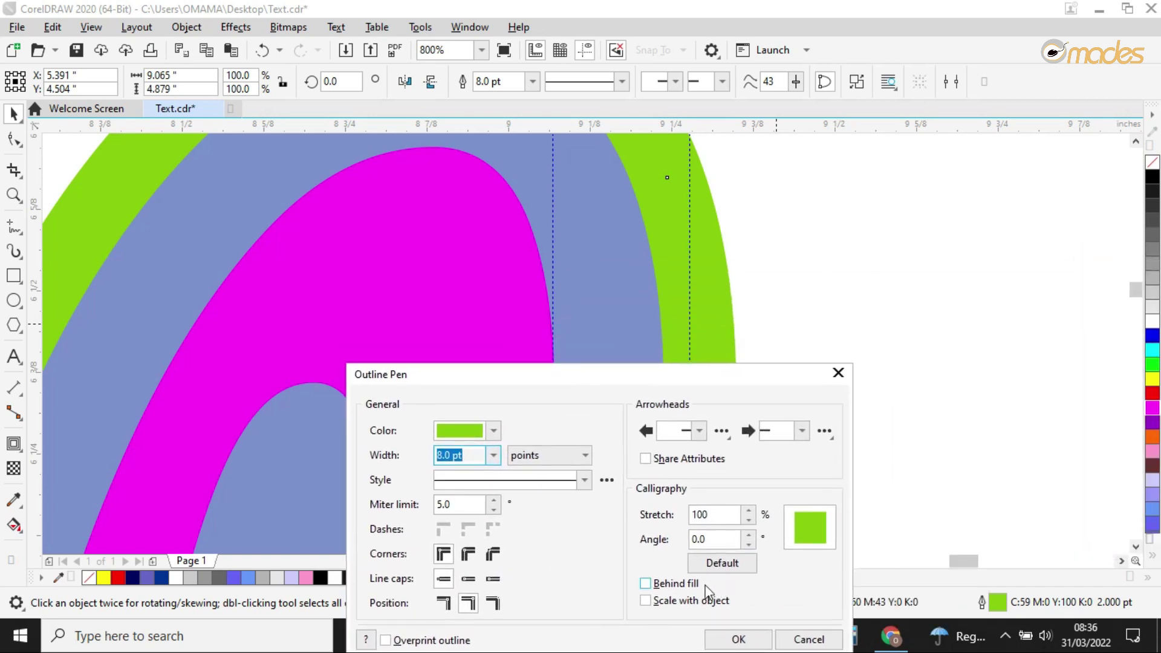
Place the contour shape's green outline behind its fill, toggling the option to compare, and apply the outline settings.
click(685, 585)
drag(677, 370, 908, 223)
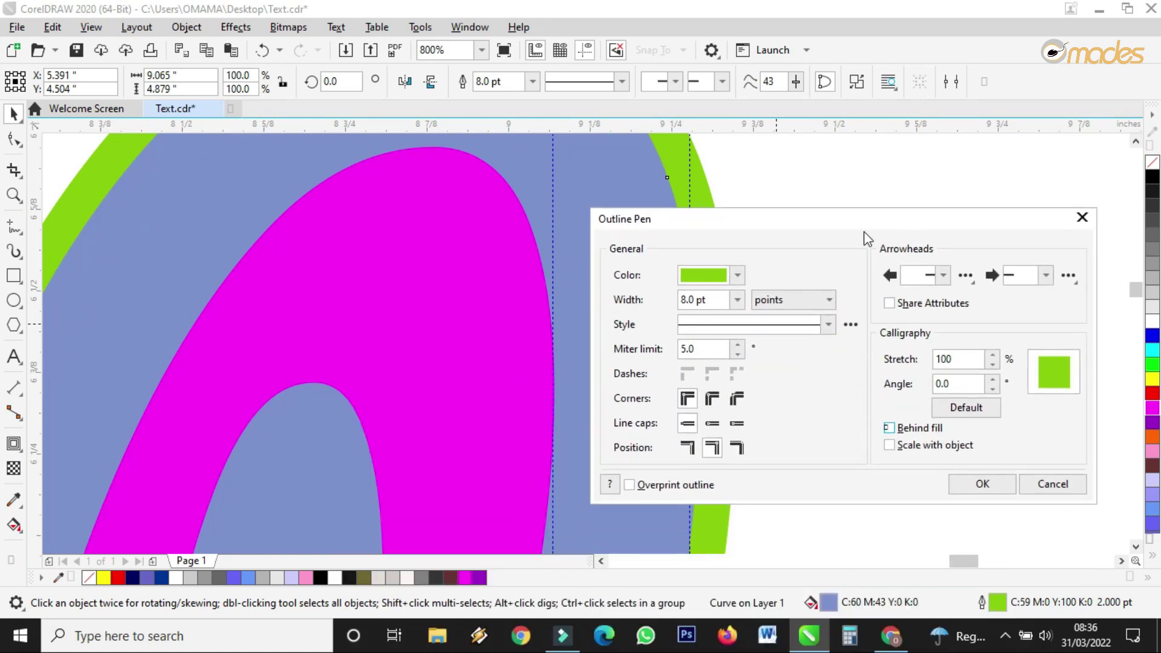
drag(811, 236, 884, 251)
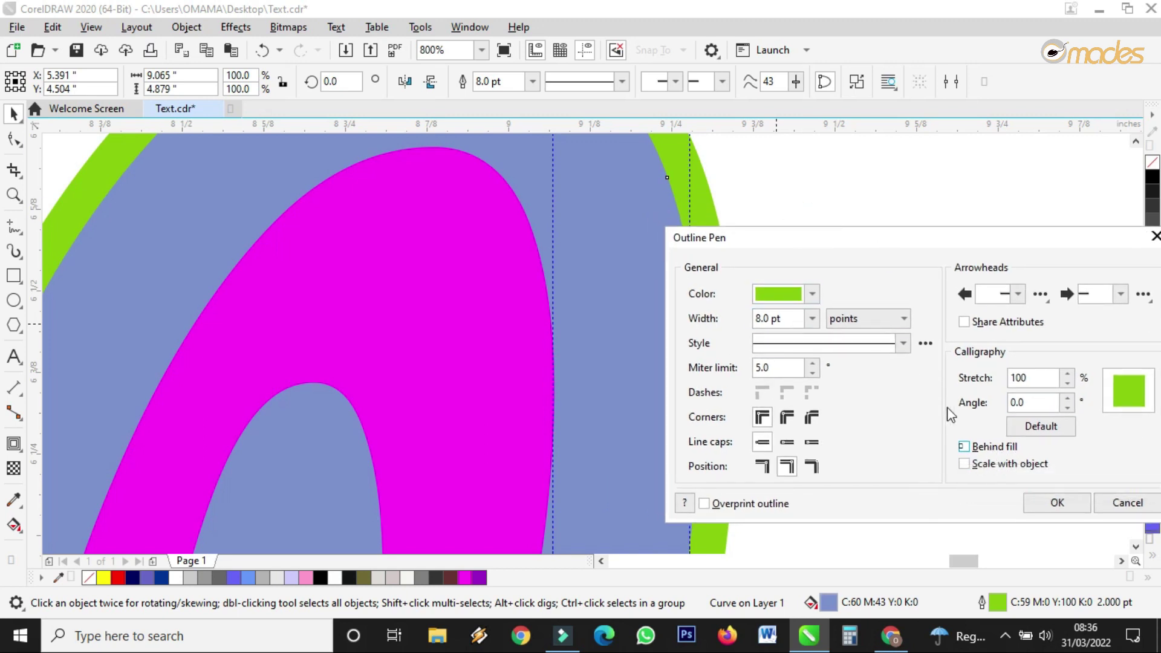
click(978, 453)
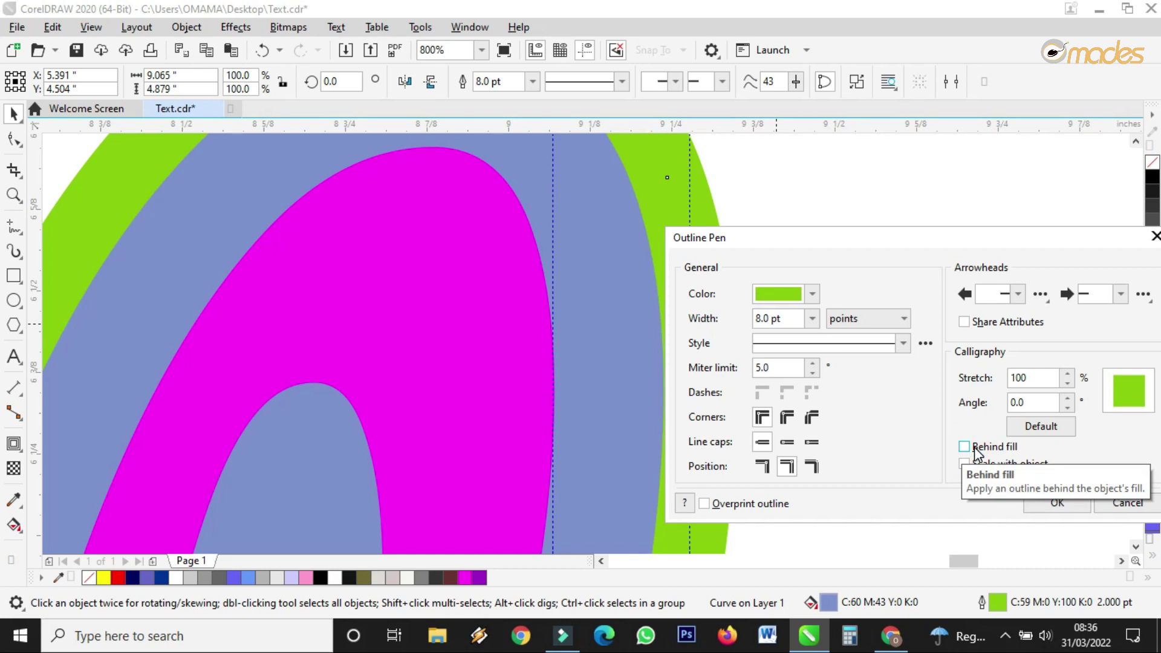
click(978, 452)
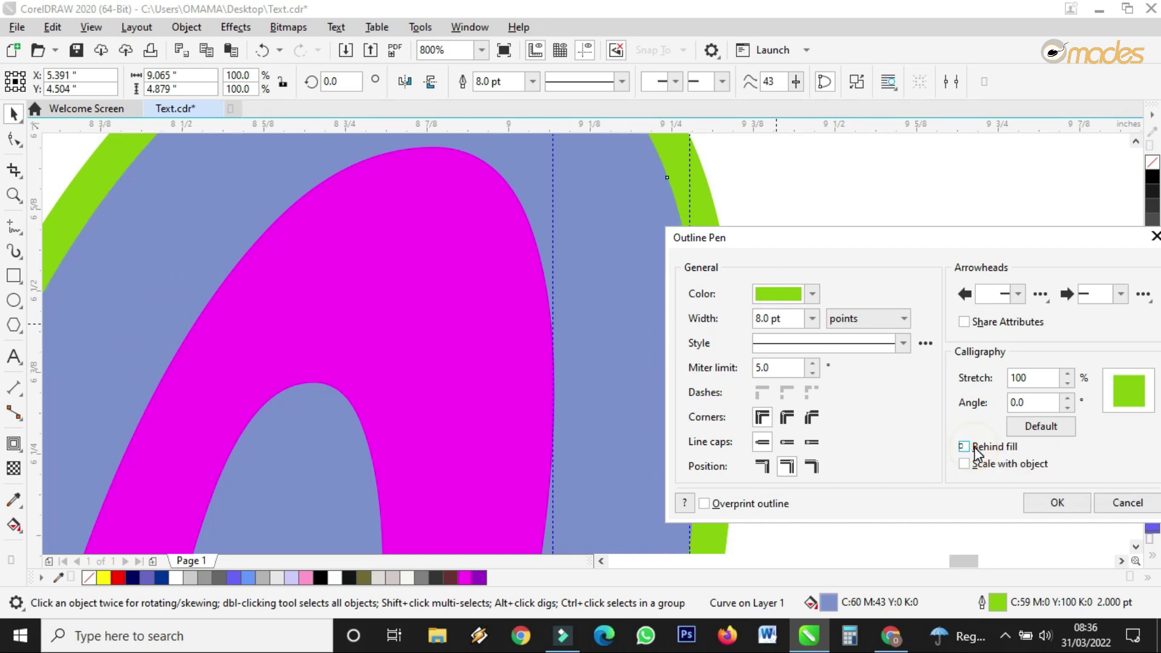
click(1057, 503)
Increase the contour shape's green outline width to 10 pt and deselect the shape.
scroll(778, 297, down, 3)
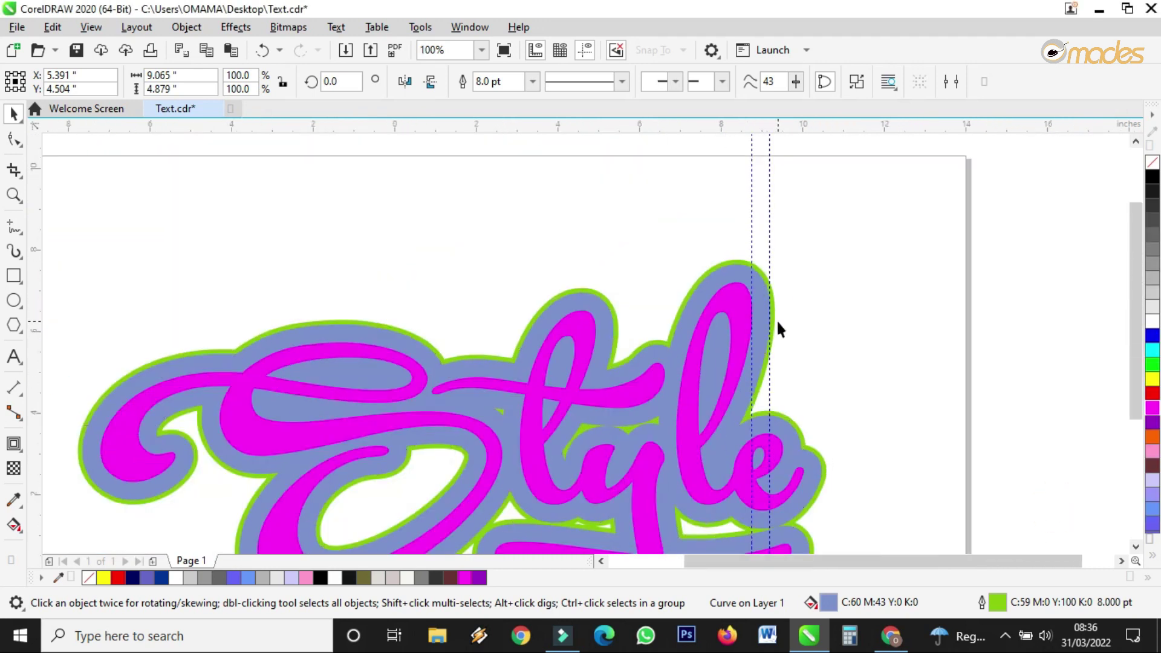
scroll(778, 324, down, 1)
scroll(778, 324, up, 2)
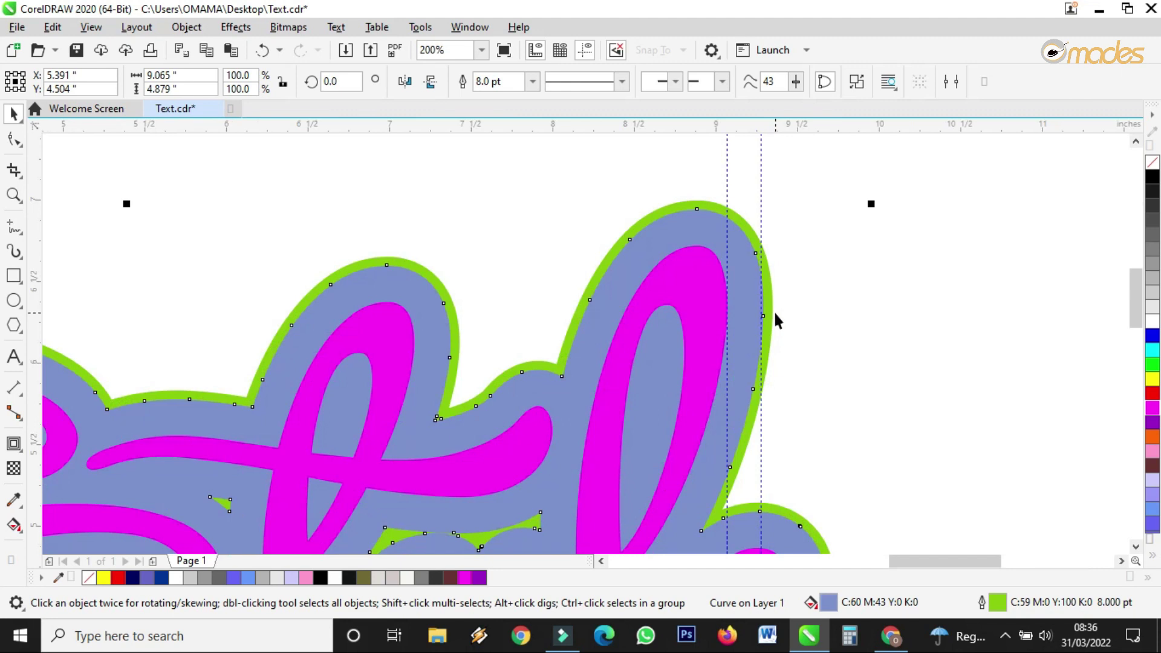
key(F12)
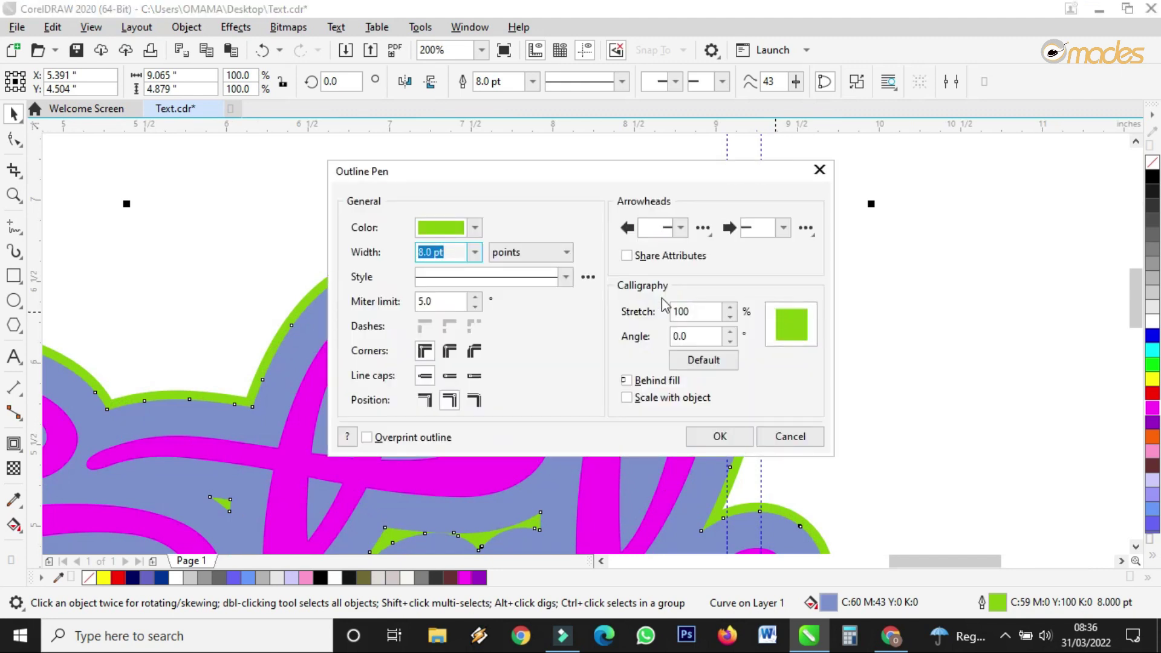
double_click(446, 243)
text(10)
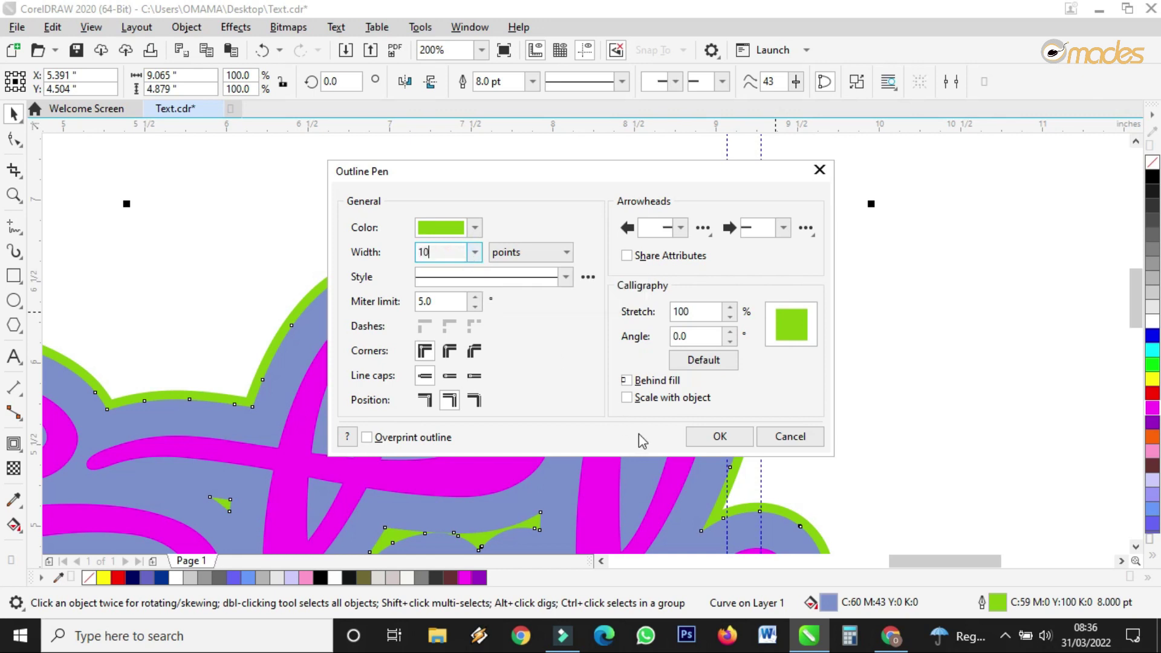
click(718, 435)
click(957, 366)
Select the blue contour shape behind the lettering and fill it with white.
scroll(675, 254, down, 1)
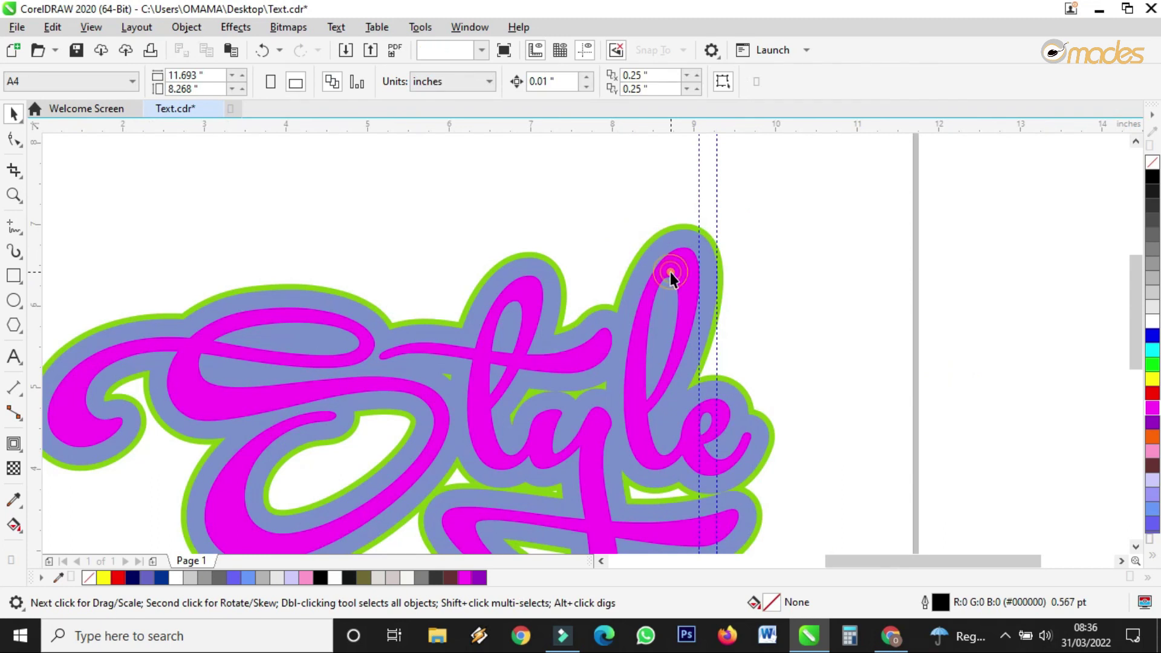
click(677, 266)
click(855, 270)
scroll(762, 260, up, 1)
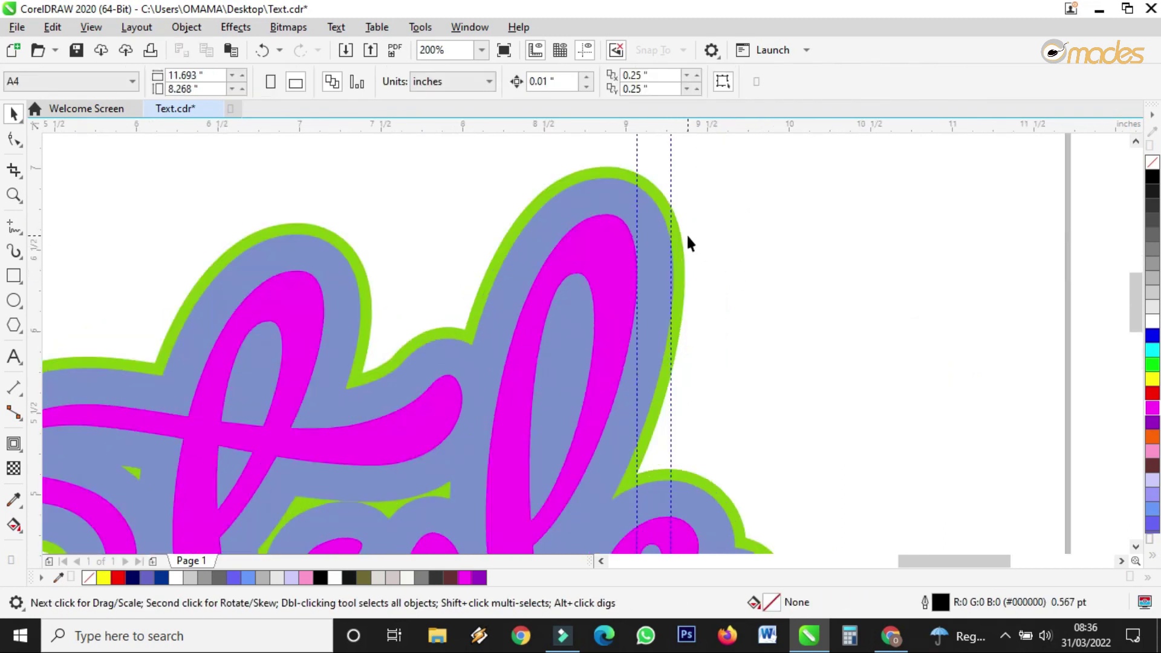
click(653, 228)
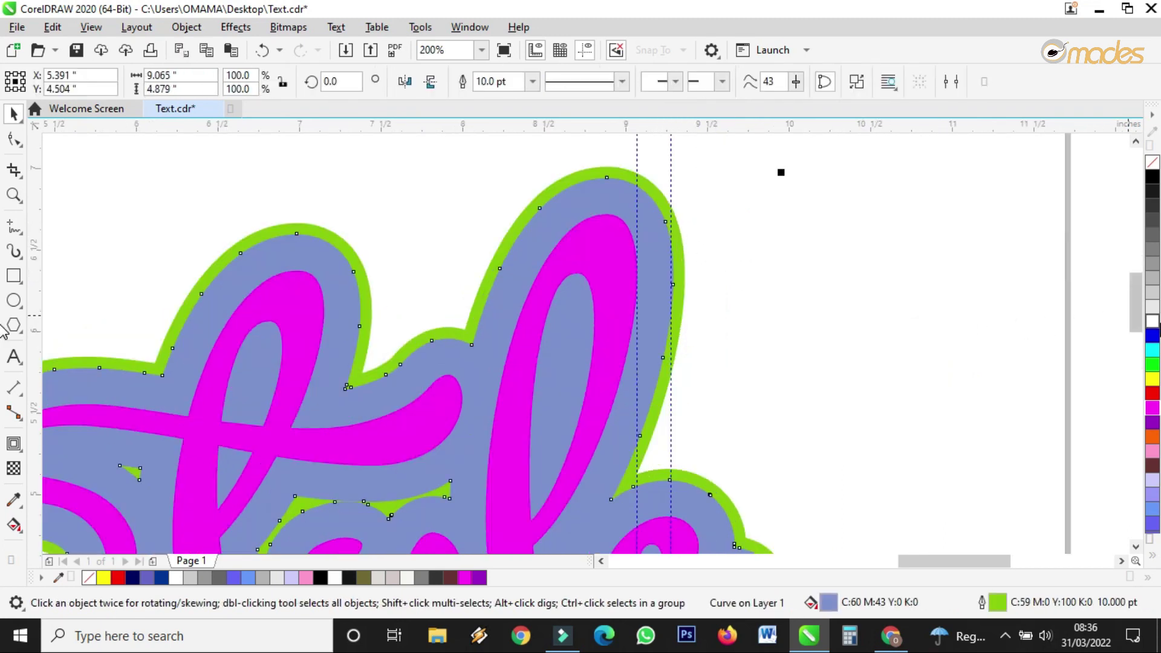
click(1152, 321)
scroll(889, 299, down, 2)
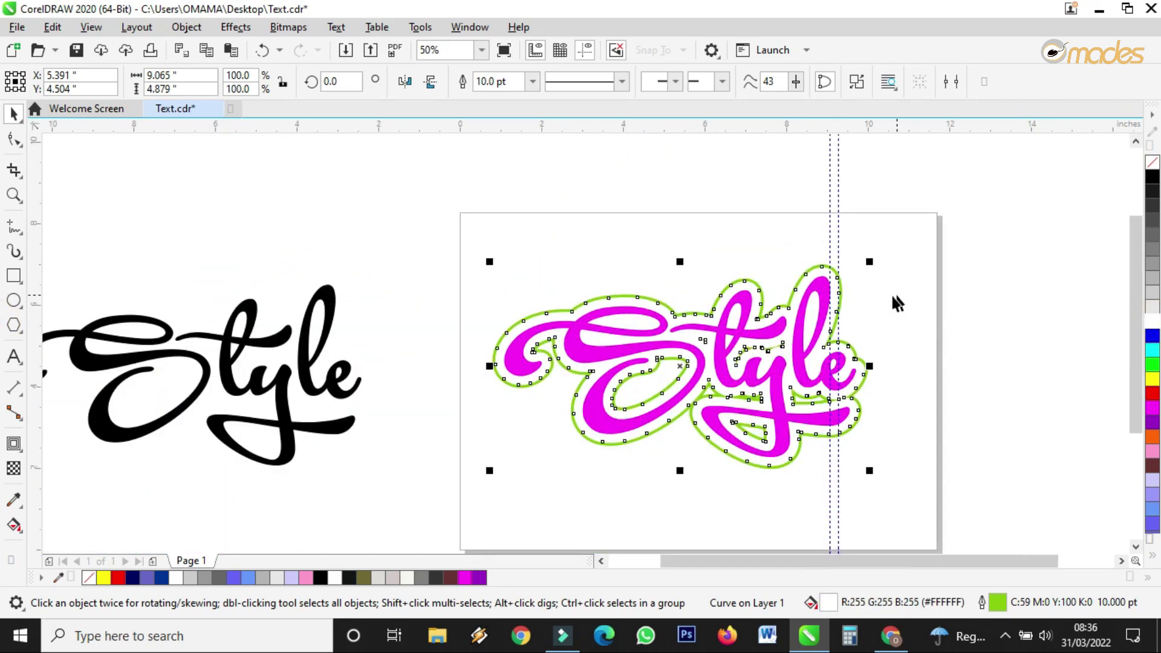
Apply a horizontal fountain fill from white to pink across the contour shape, trying magenta as the end colour first.
scroll(858, 326, up, 1)
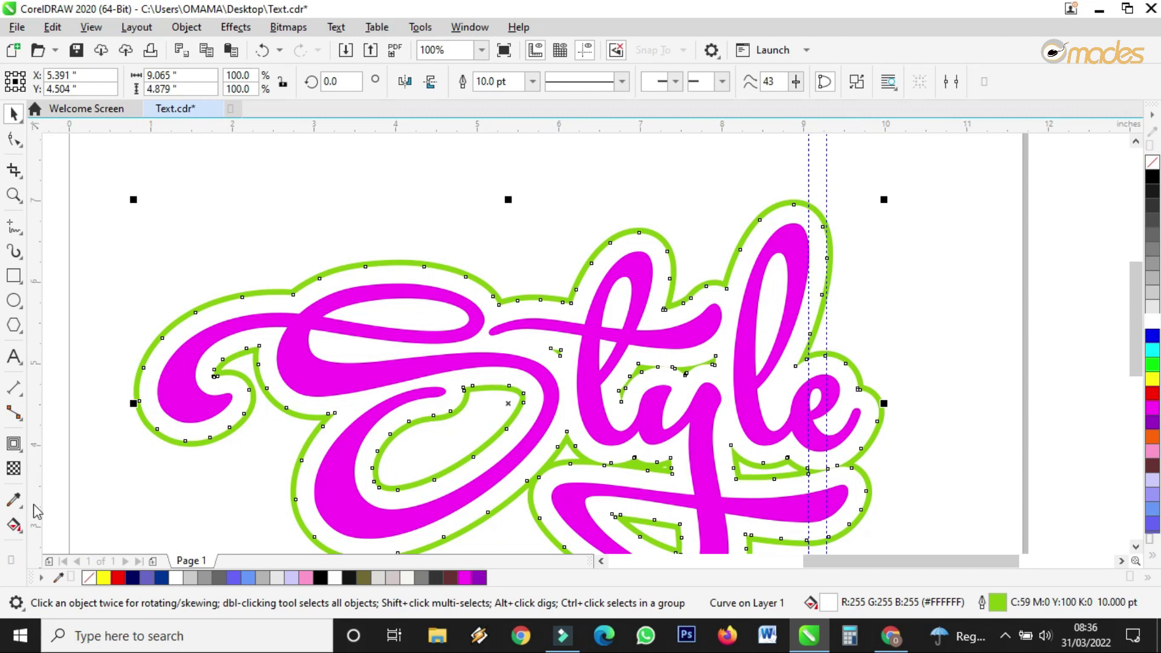
click(13, 524)
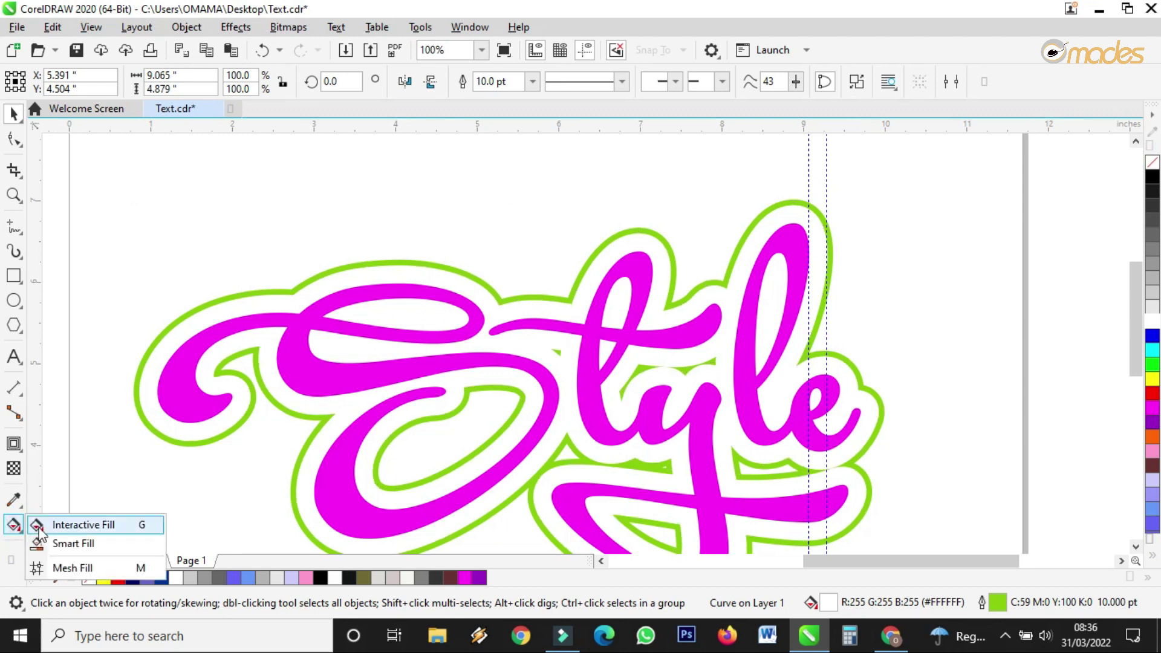
click(40, 526)
drag(144, 373, 719, 363)
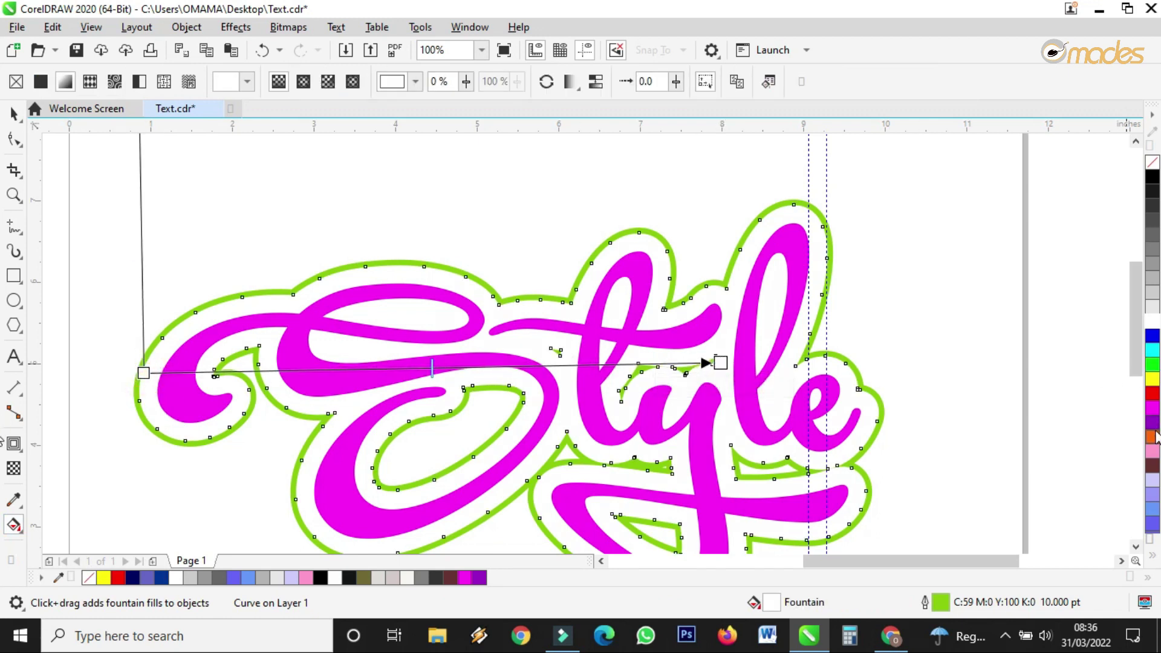
drag(1149, 407, 720, 363)
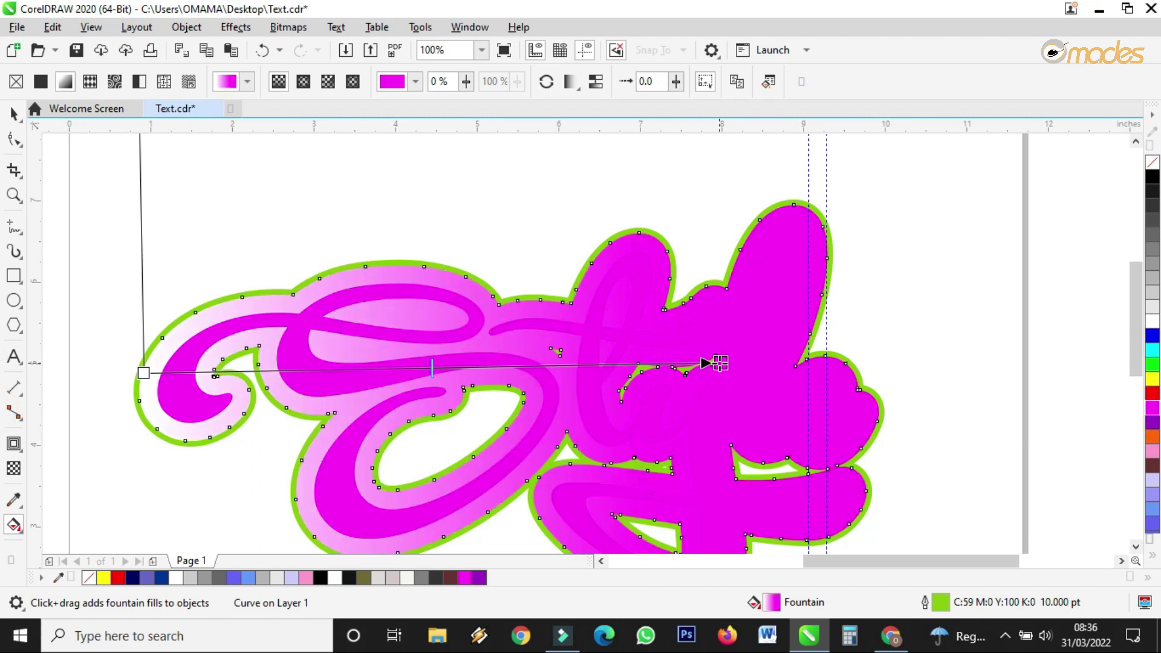
drag(1152, 452, 720, 363)
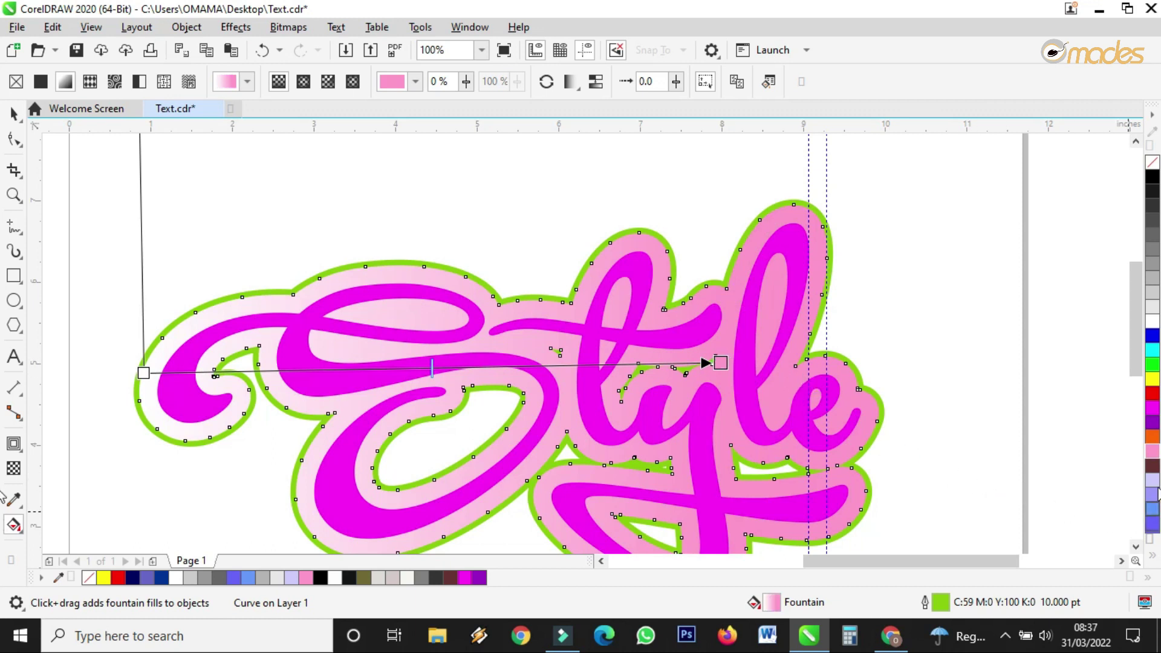
scroll(1156, 493, down, 1)
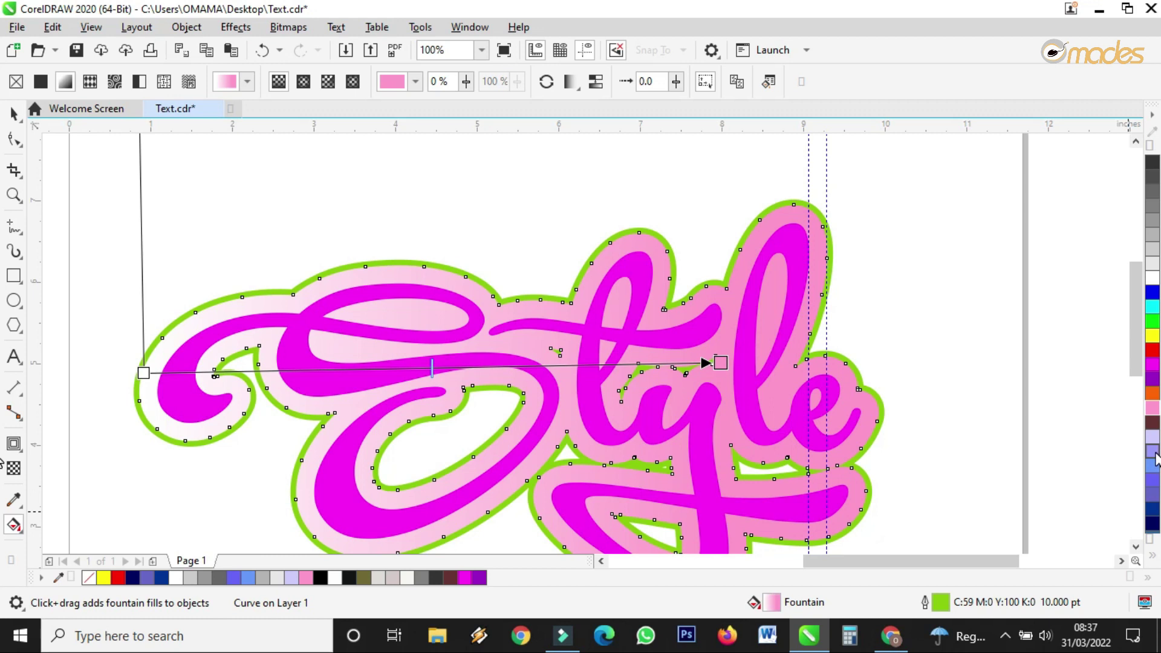
Replace the contour shape's pink gradient with an elliptical fountain fill from a light grey centre to white, trying lavender as the end colour first.
drag(1156, 459, 722, 364)
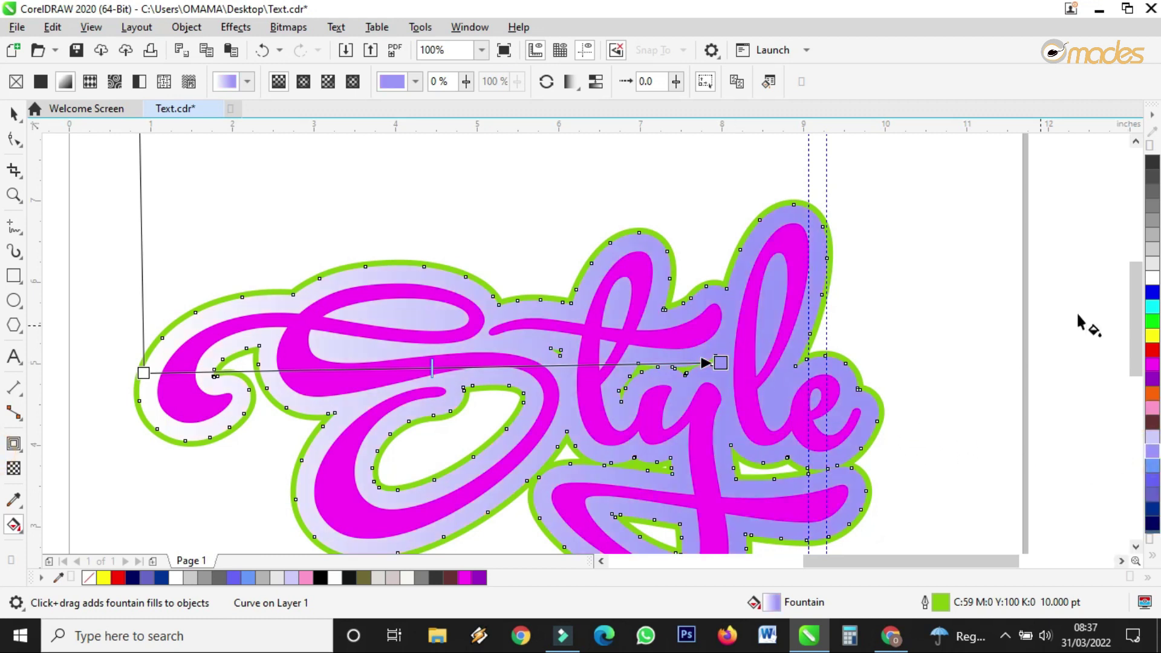
drag(1152, 263, 705, 362)
click(303, 81)
drag(431, 367, 580, 393)
drag(721, 363, 846, 312)
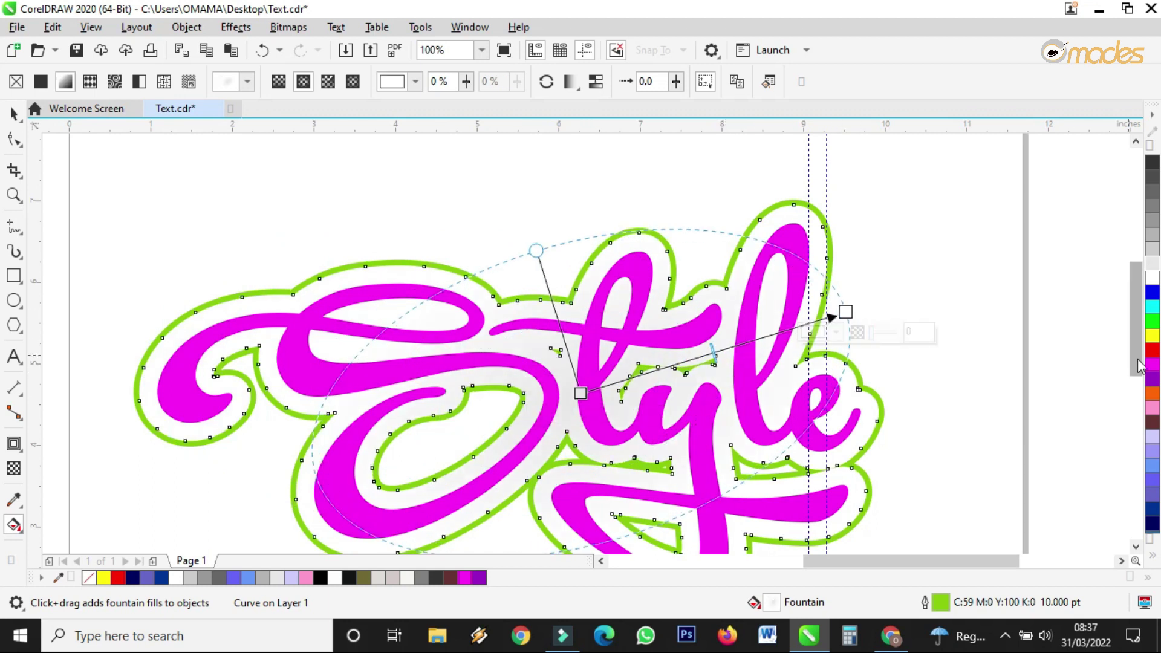
Set the centre colour of the elliptical fill to pale lavender, extend the ellipse slightly outward and deselect the contour shape.
click(1149, 544)
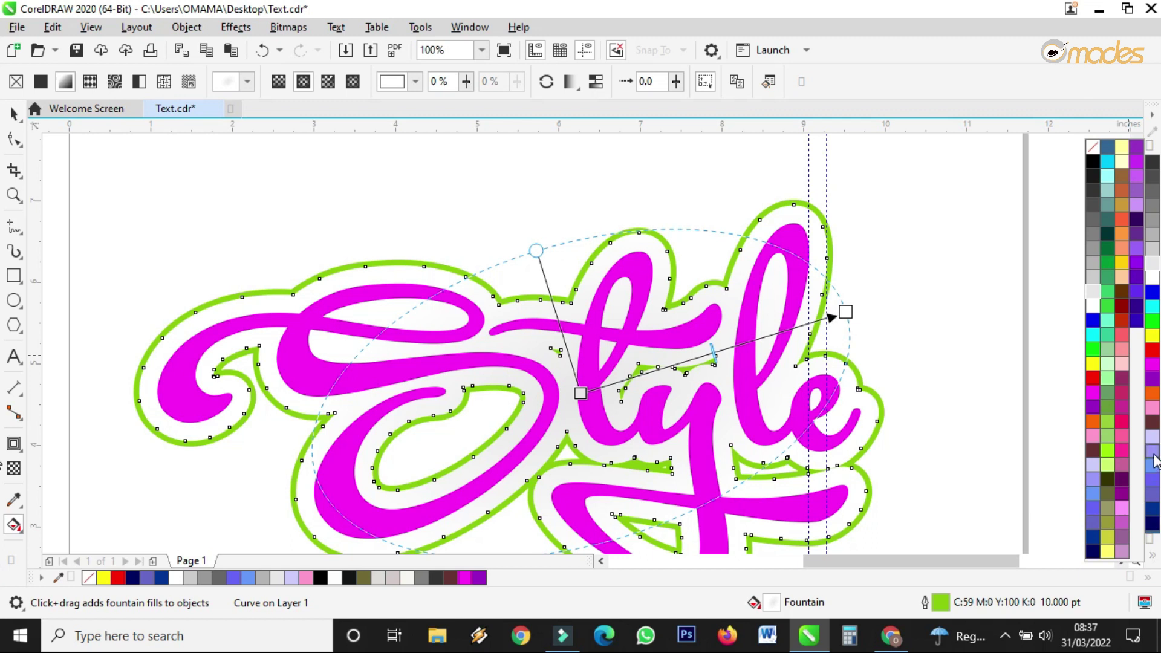
drag(1152, 450, 581, 394)
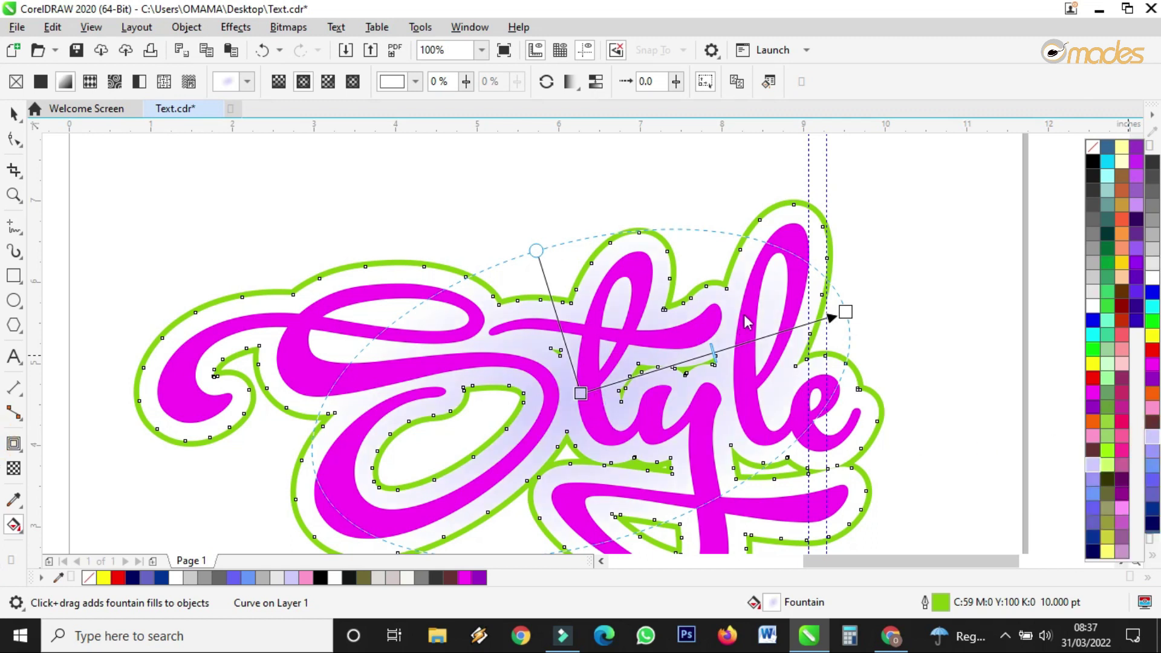
drag(844, 305, 866, 296)
click(13, 113)
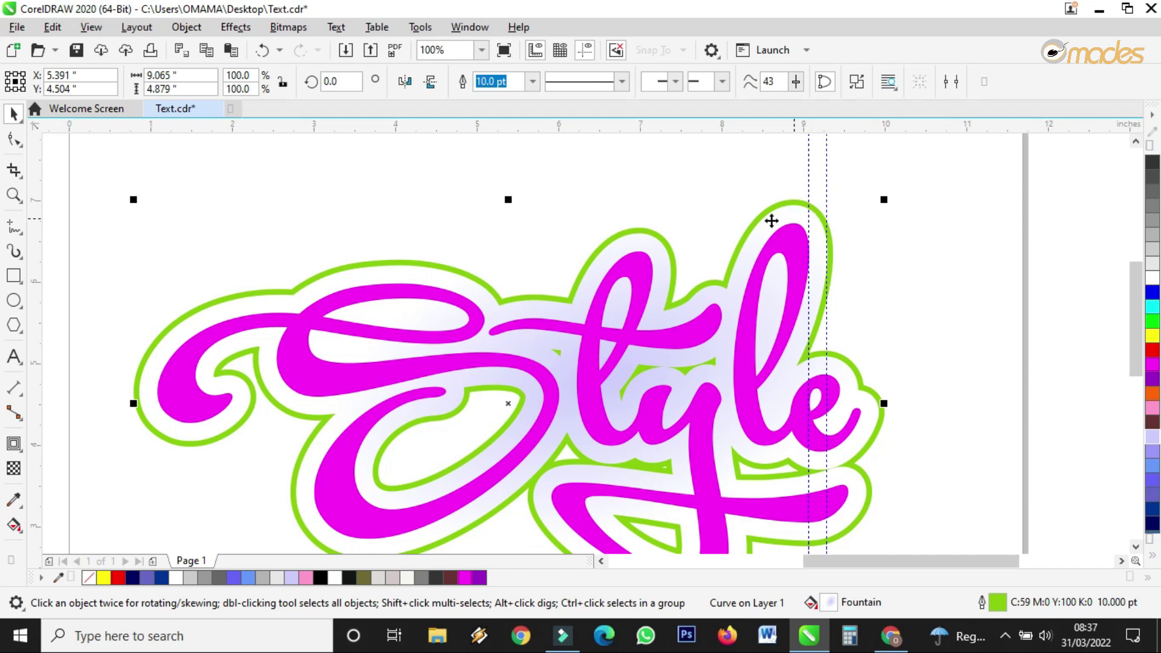
scroll(655, 256, down, 2)
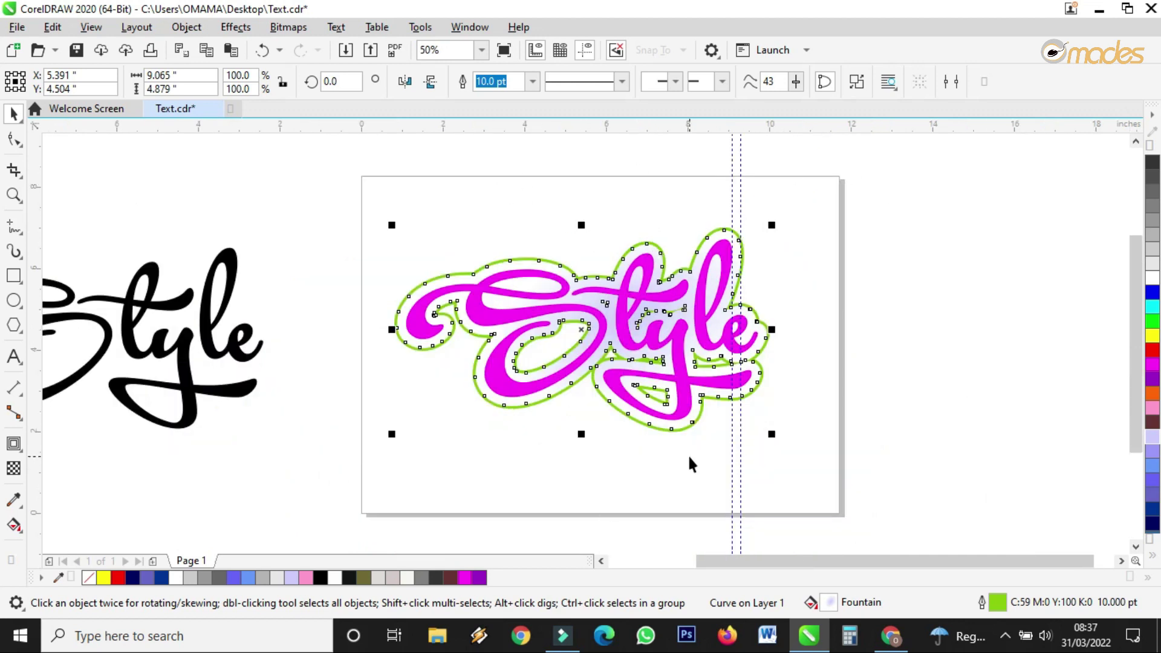
click(635, 467)
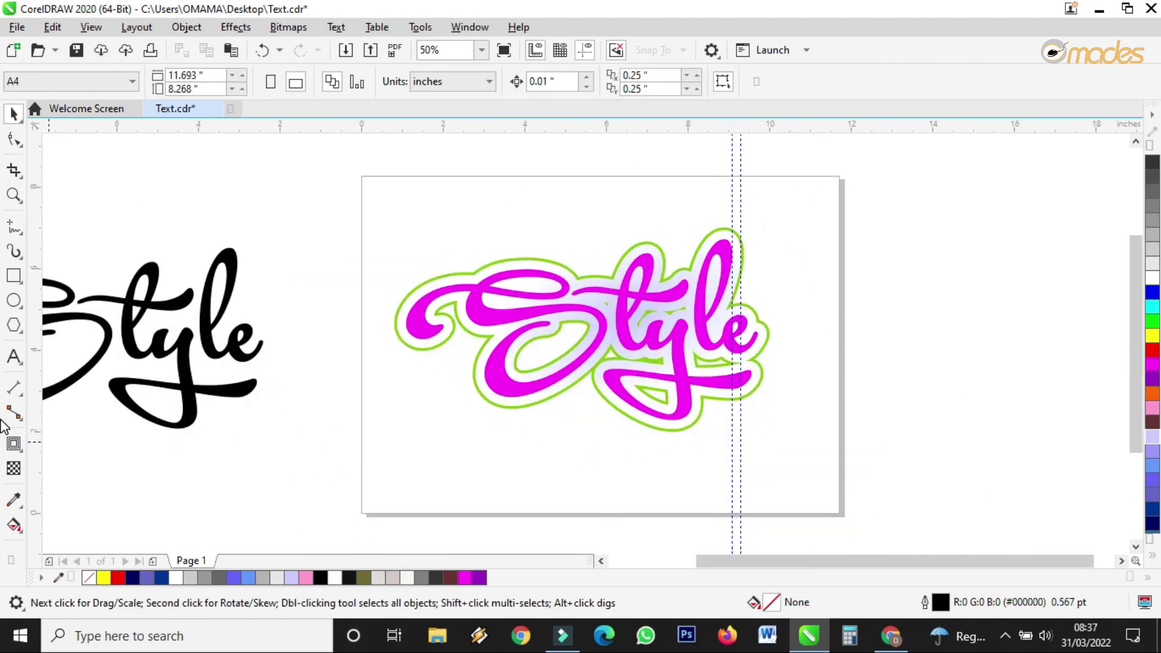
Add a page-sized rectangle behind the lettering and fill it with yellow.
double_click(14, 276)
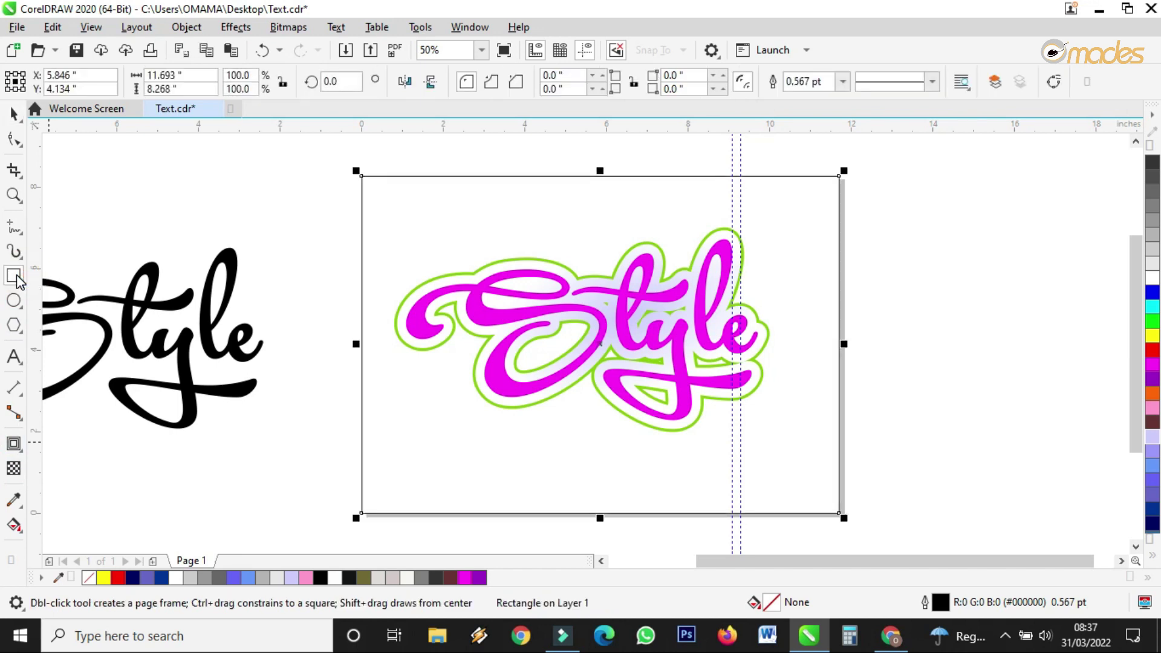
click(13, 114)
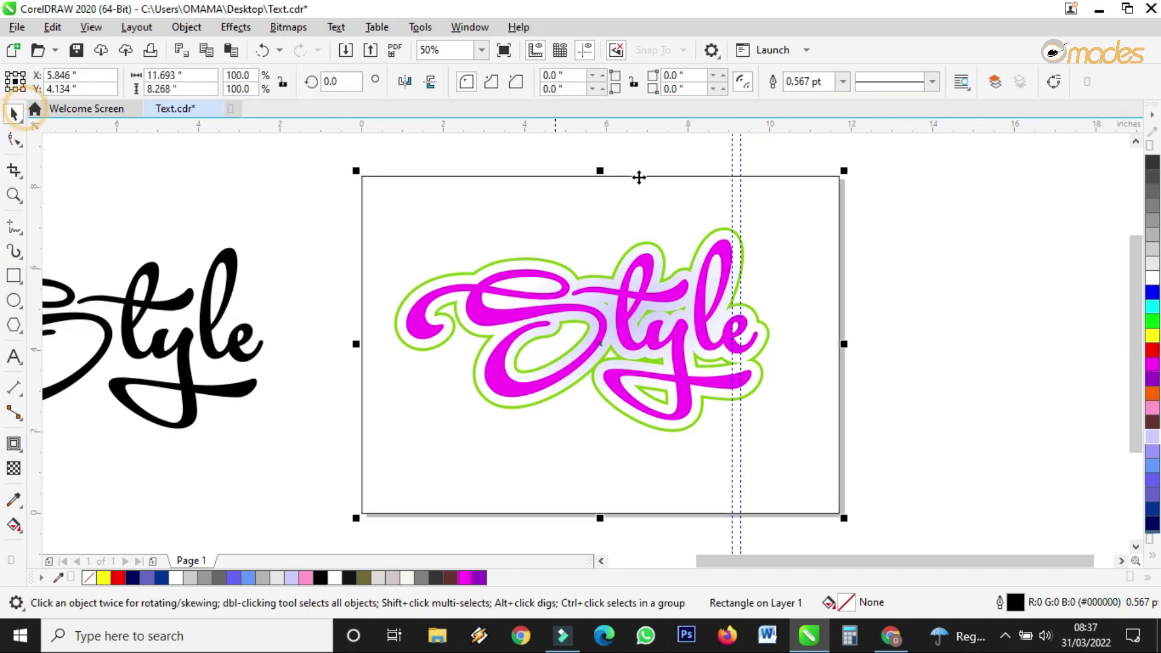
click(1152, 336)
Recolour the contour shape's outline light blue (#6699FF), trying pale lavender, light grey and #6666CC first, and deselect it.
scroll(751, 298, up, 2)
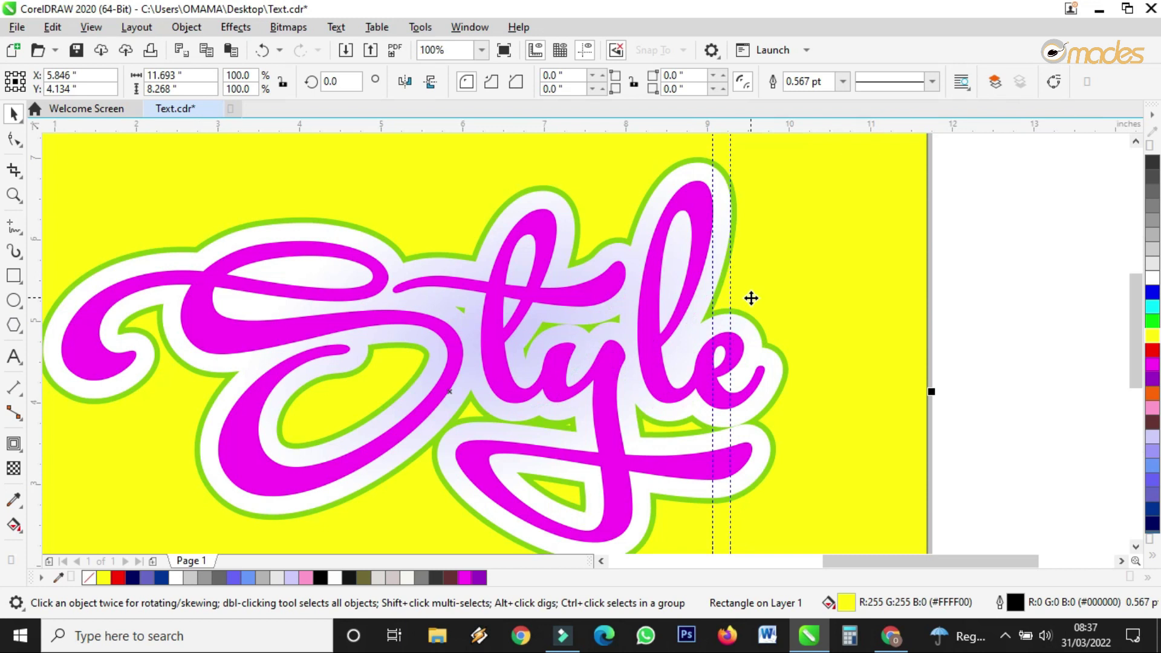
scroll(750, 298, up, 1)
click(748, 322)
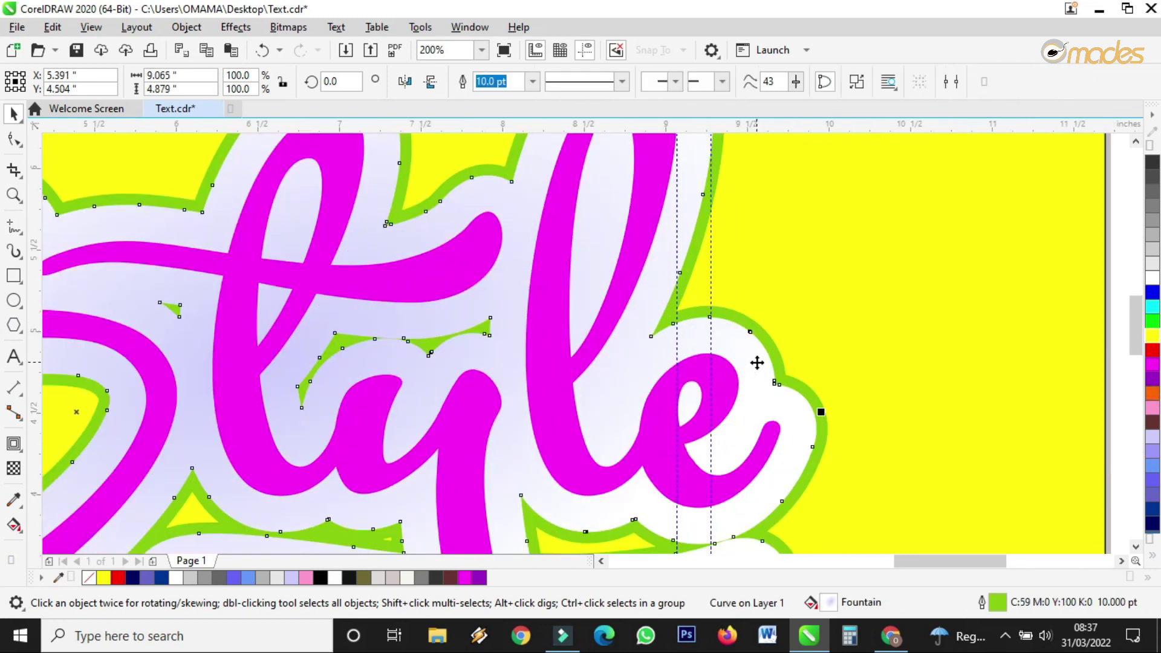
scroll(757, 362, down, 1)
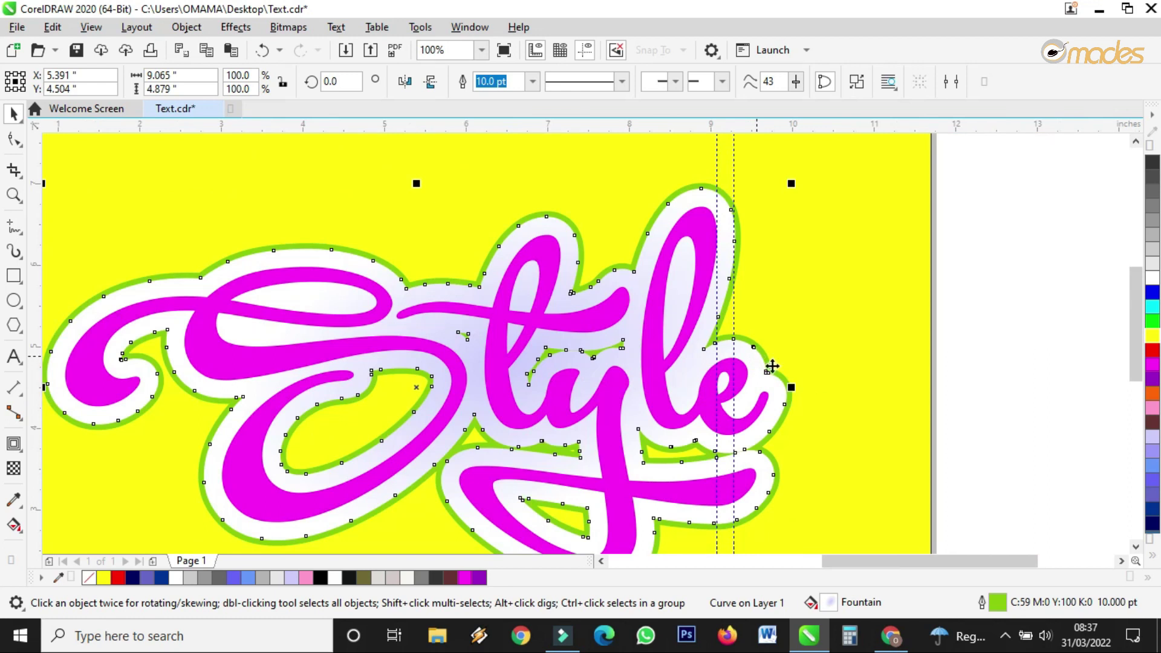
right_click(1150, 442)
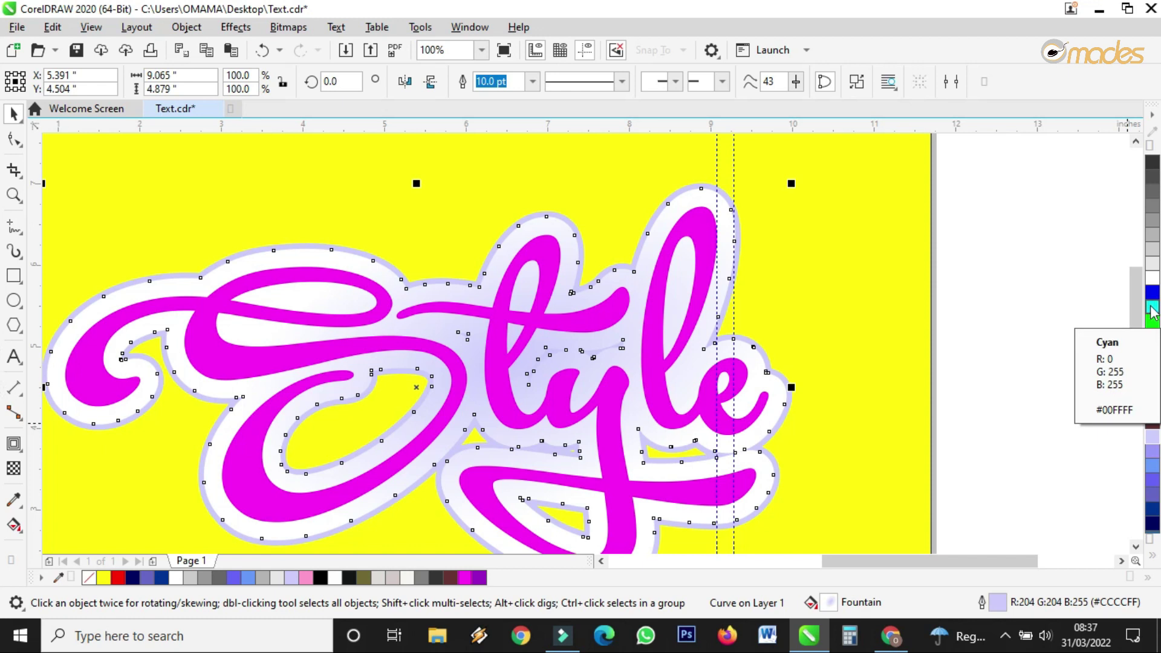
right_click(1151, 268)
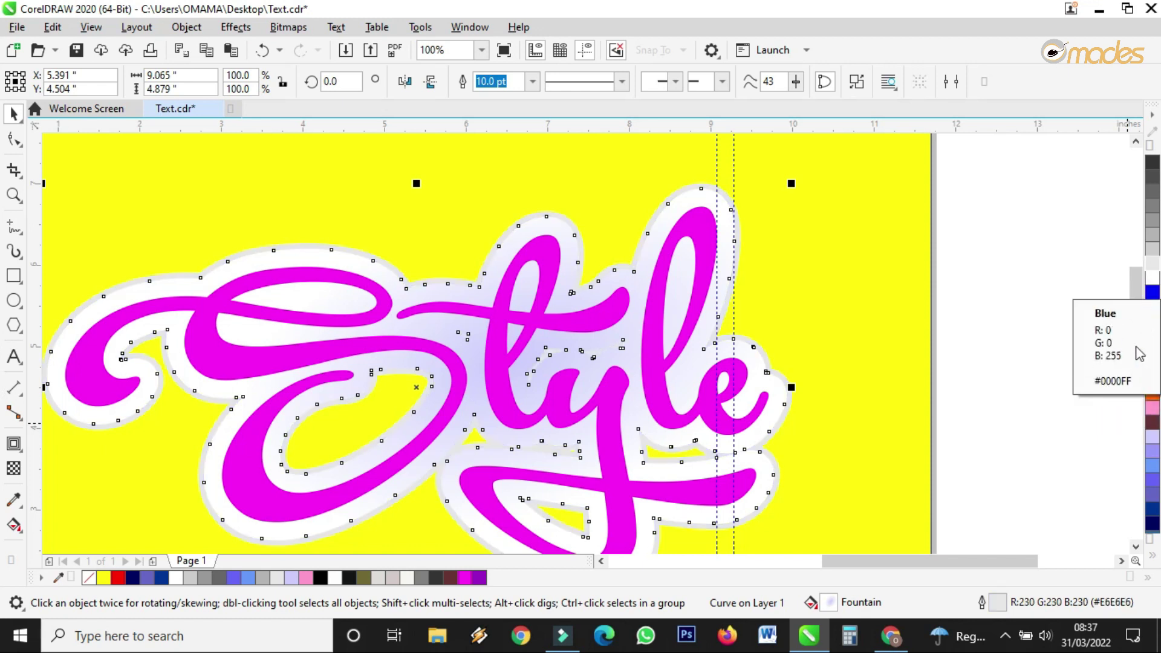
right_click(1153, 504)
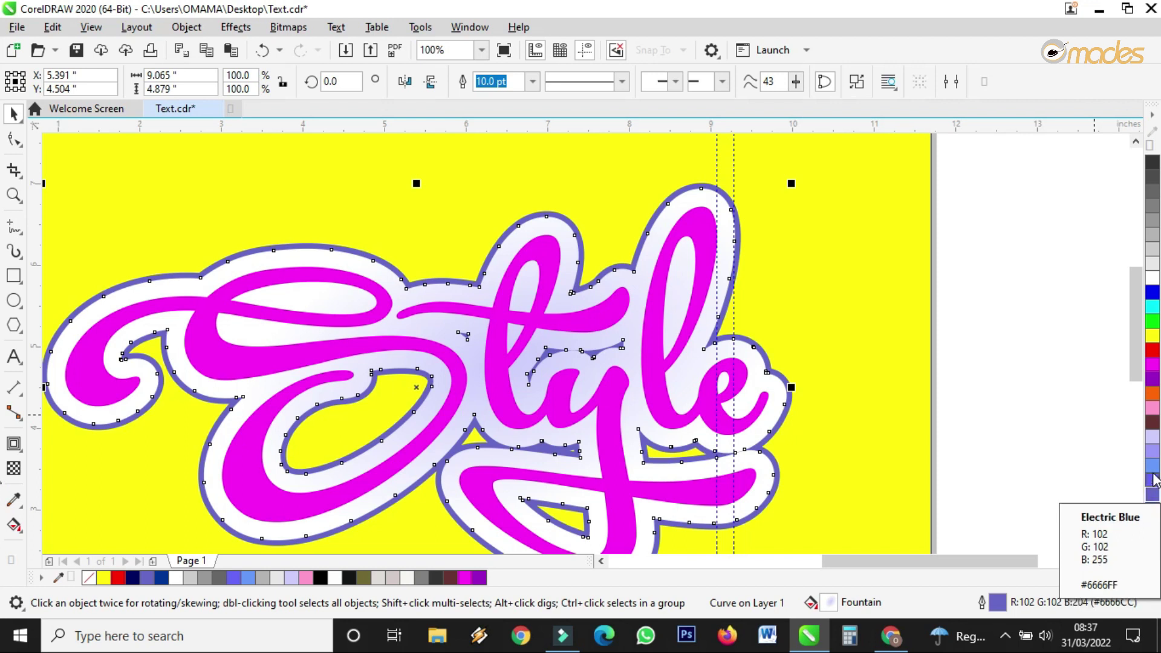
right_click(1154, 478)
click(978, 421)
scroll(734, 363, down, 2)
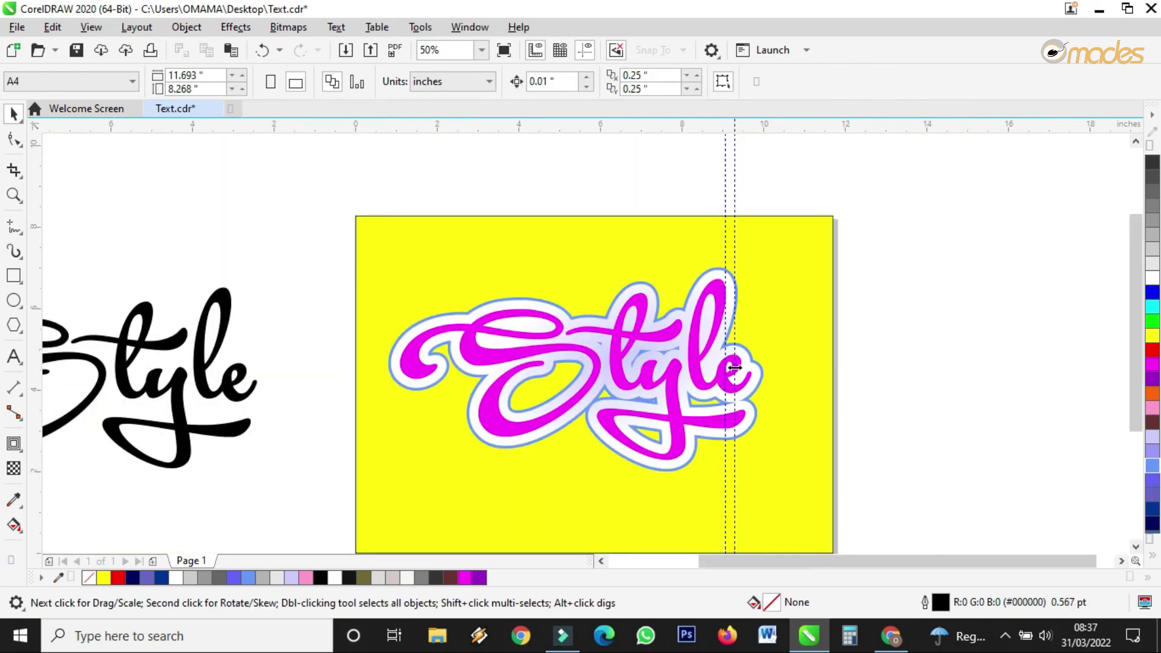
scroll(640, 375, up, 2)
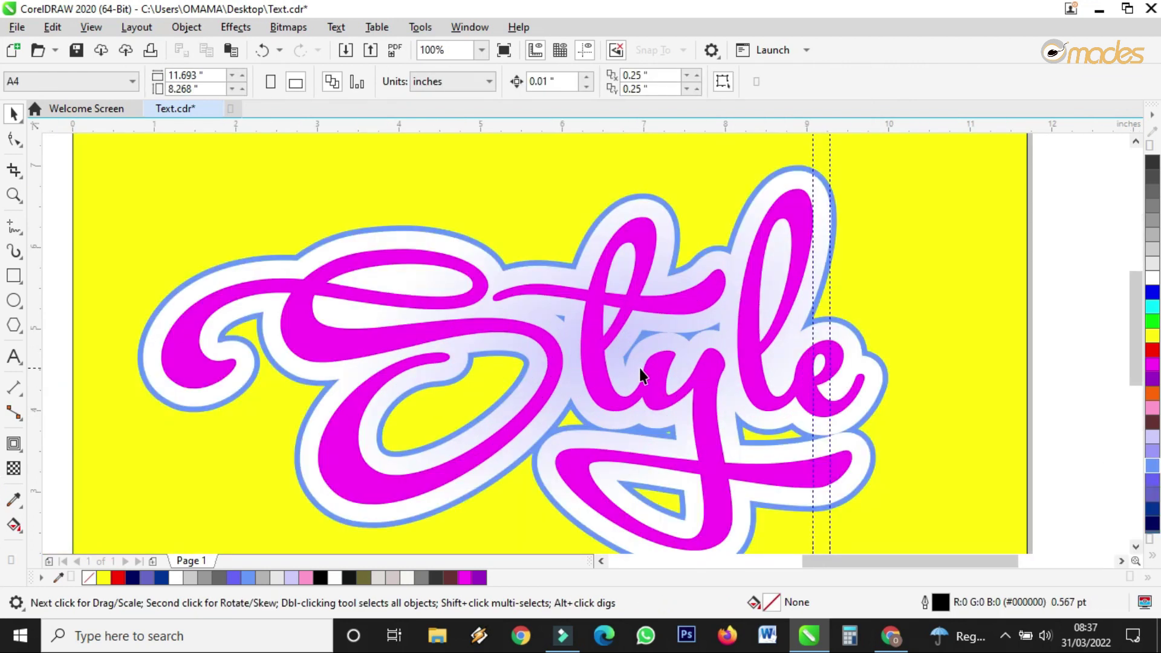
Select the contour shape, bring up the Bevel effect and apply the Emboss style with a 0.02" distance.
click(577, 338)
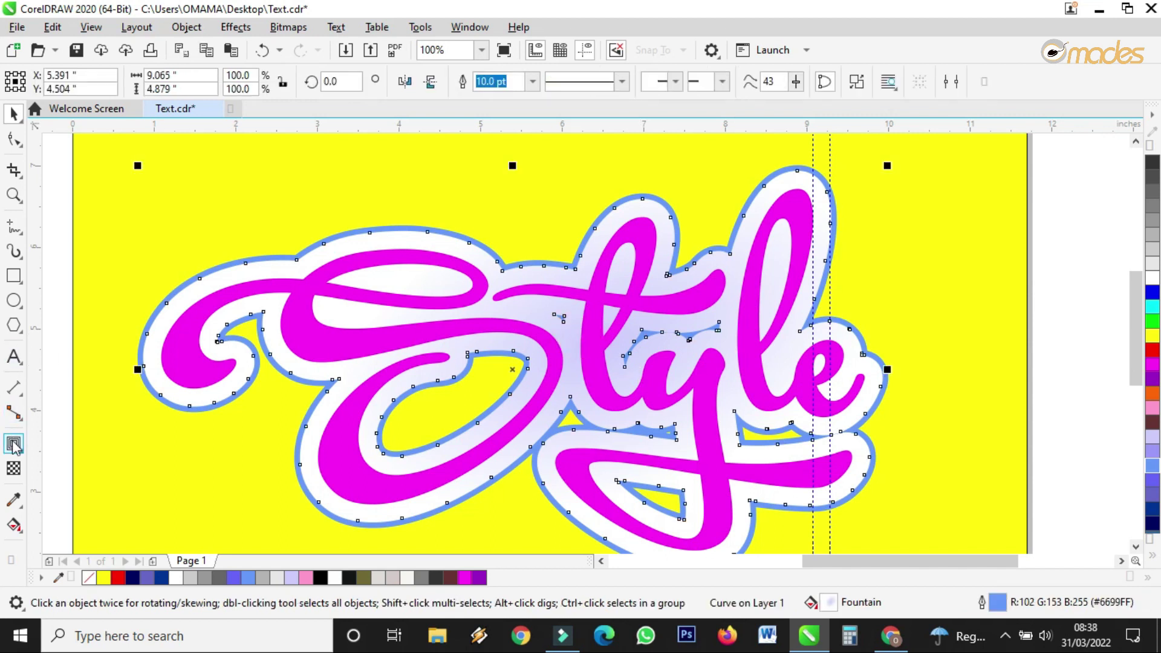
click(237, 28)
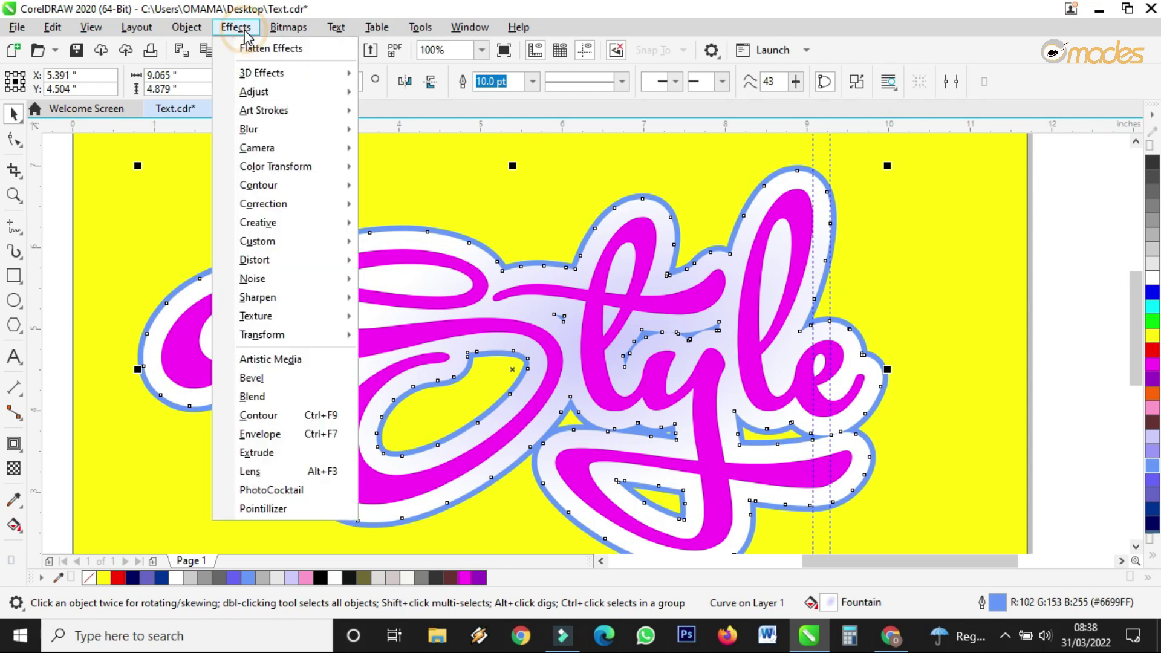
click(280, 381)
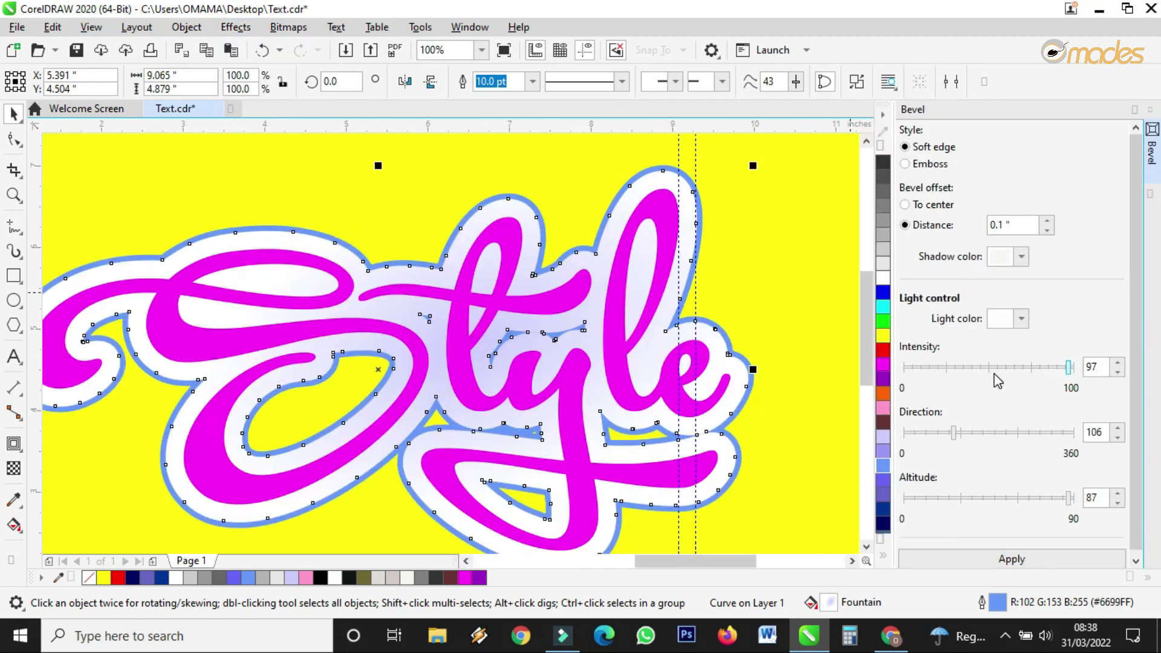
click(923, 168)
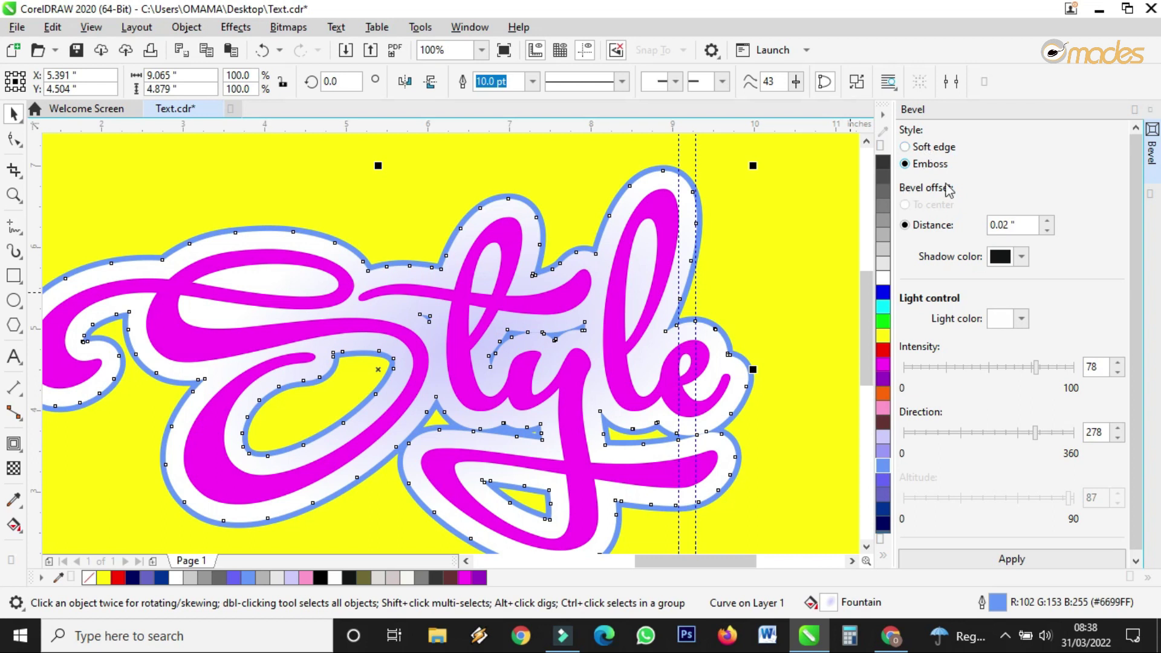
click(1040, 557)
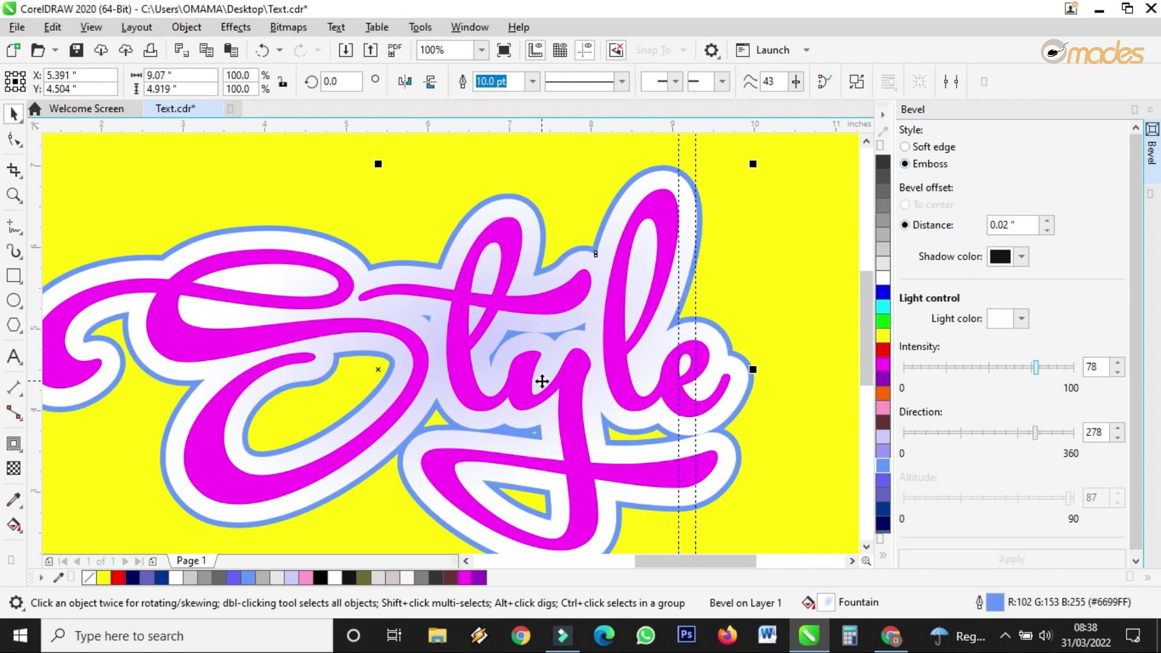
Apply the Soft edge bevel style at a 0.1" distance to the contour shape, switching back to Emboss once to compare.
click(929, 148)
click(1022, 559)
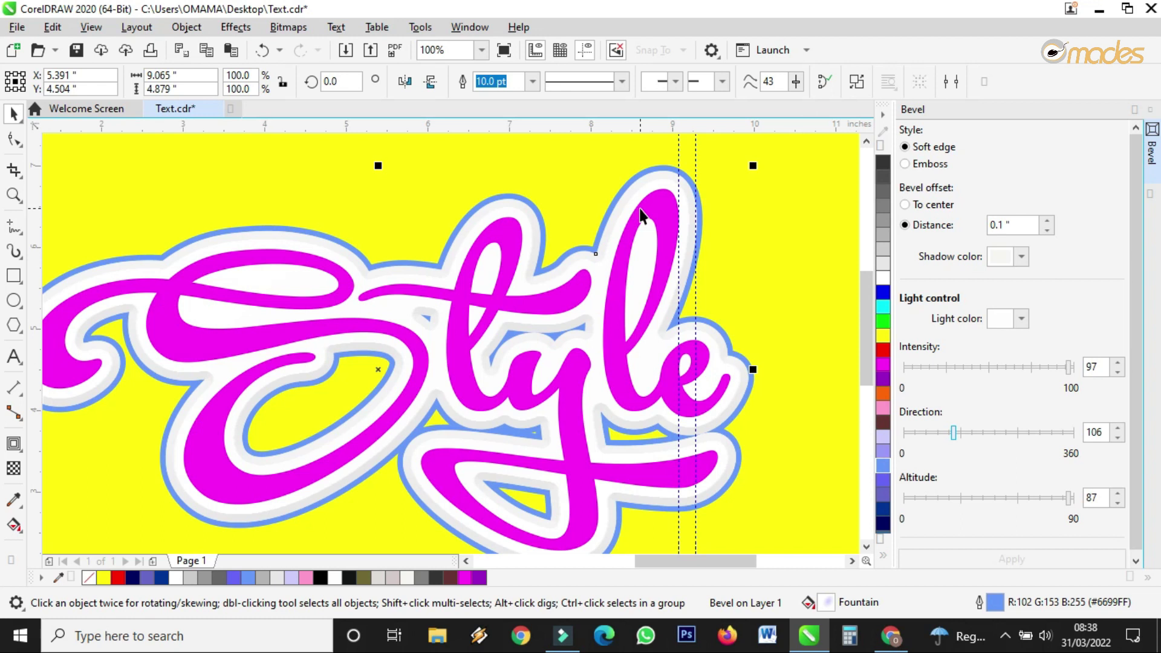
click(930, 163)
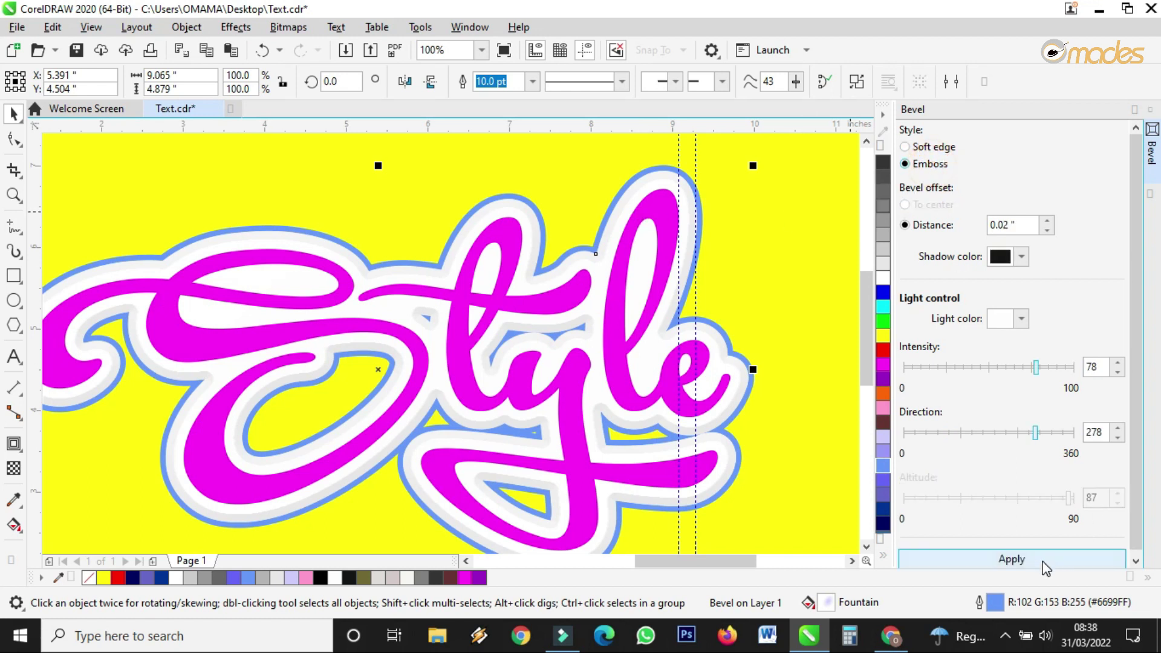
click(1044, 566)
click(923, 151)
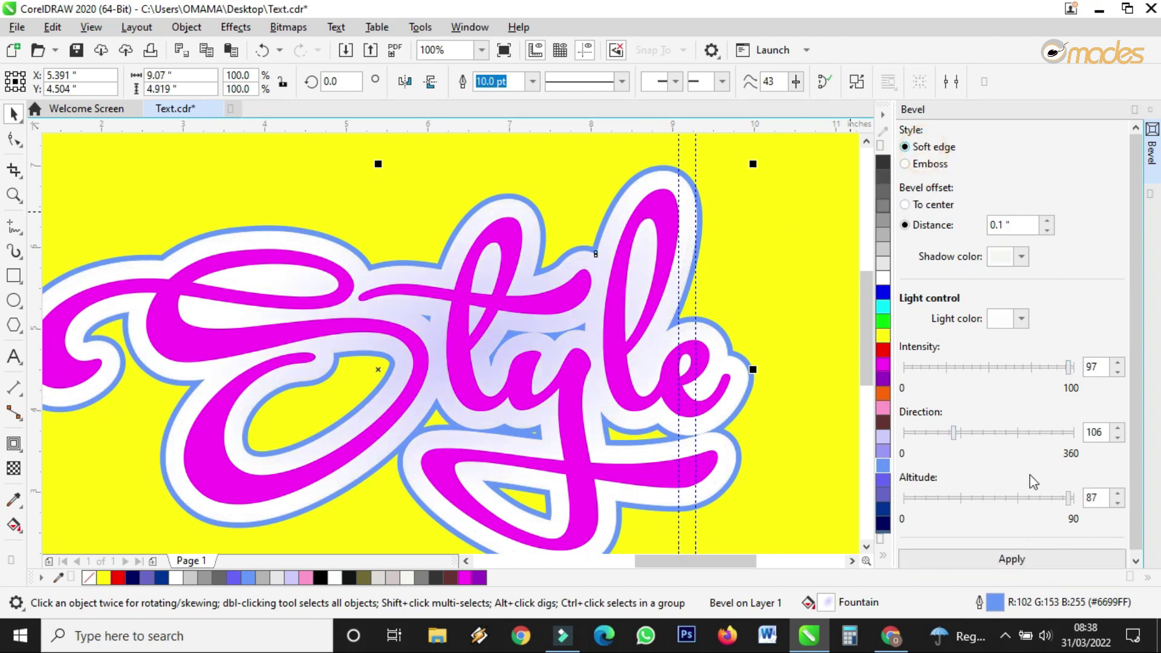
click(1021, 557)
Set the Soft edge bevel's light altitude to 81, trying 57, 40 and 77 first, and apply it.
click(1011, 497)
click(1022, 559)
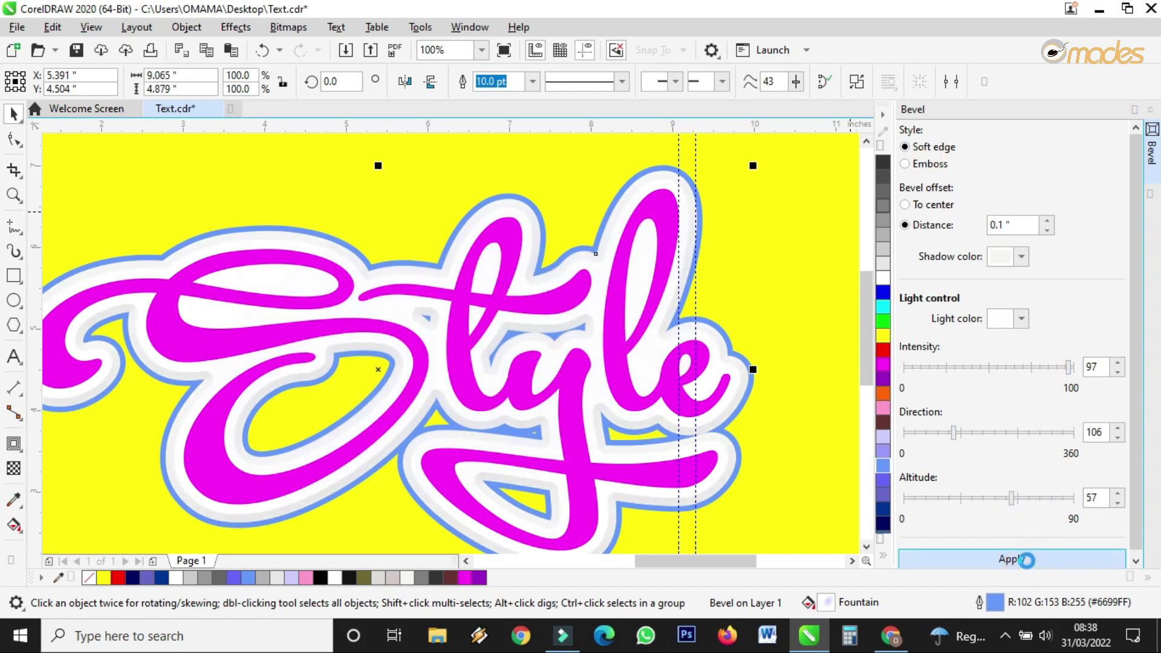
click(979, 498)
click(1010, 558)
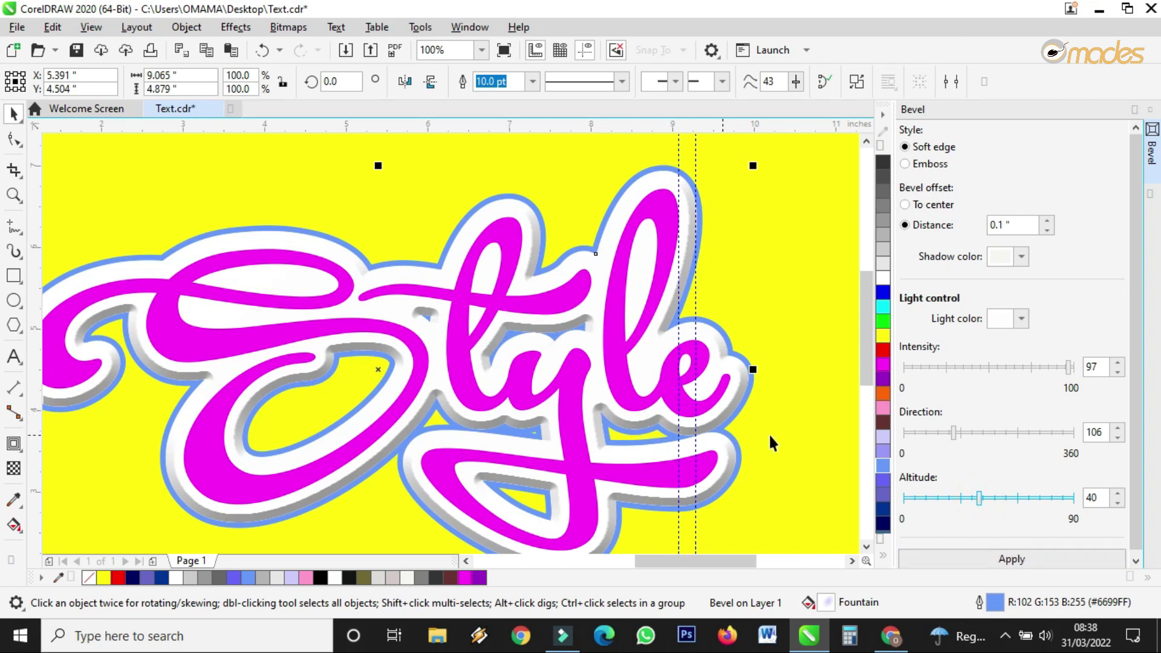
click(1020, 553)
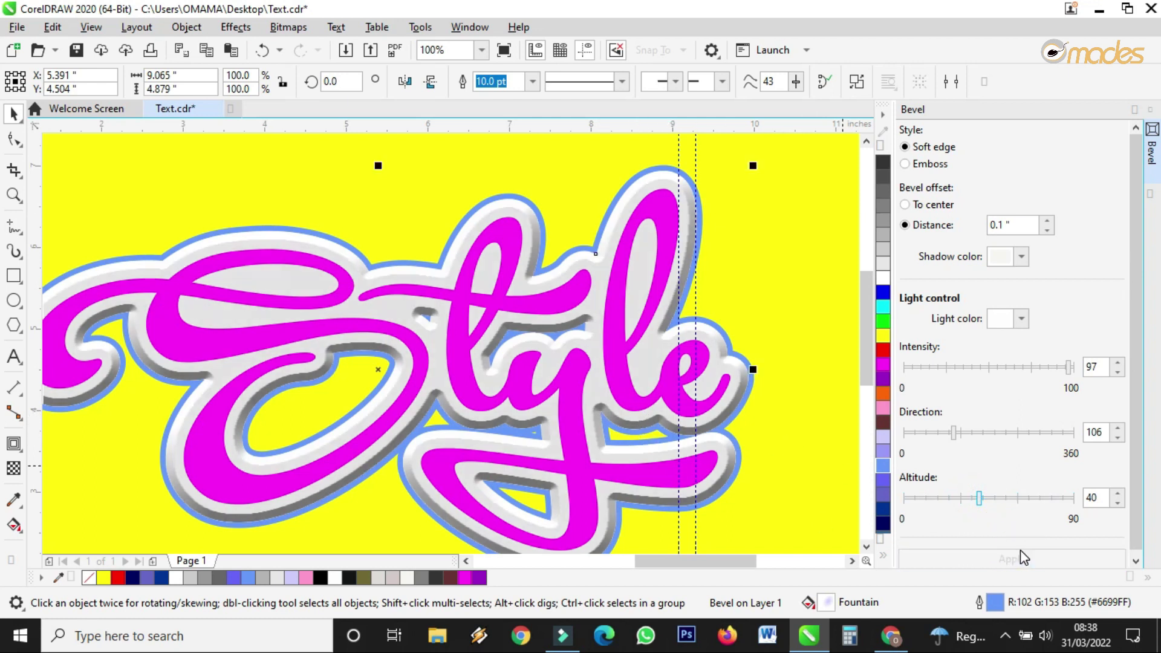
click(1052, 499)
click(1053, 560)
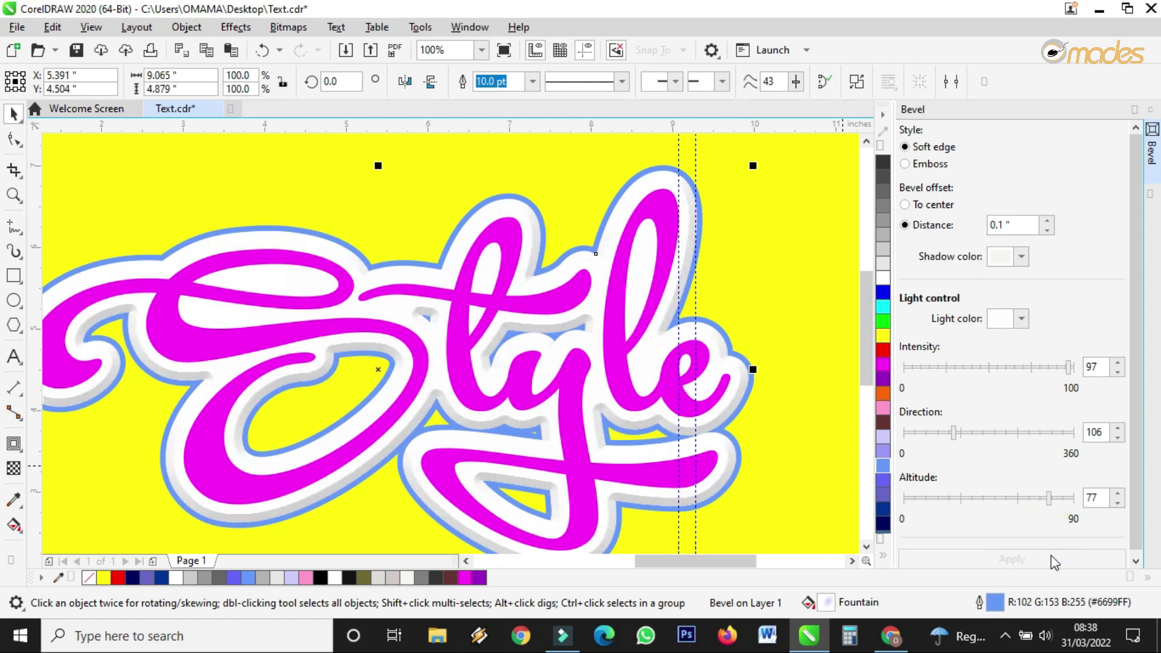
click(1056, 498)
click(1055, 559)
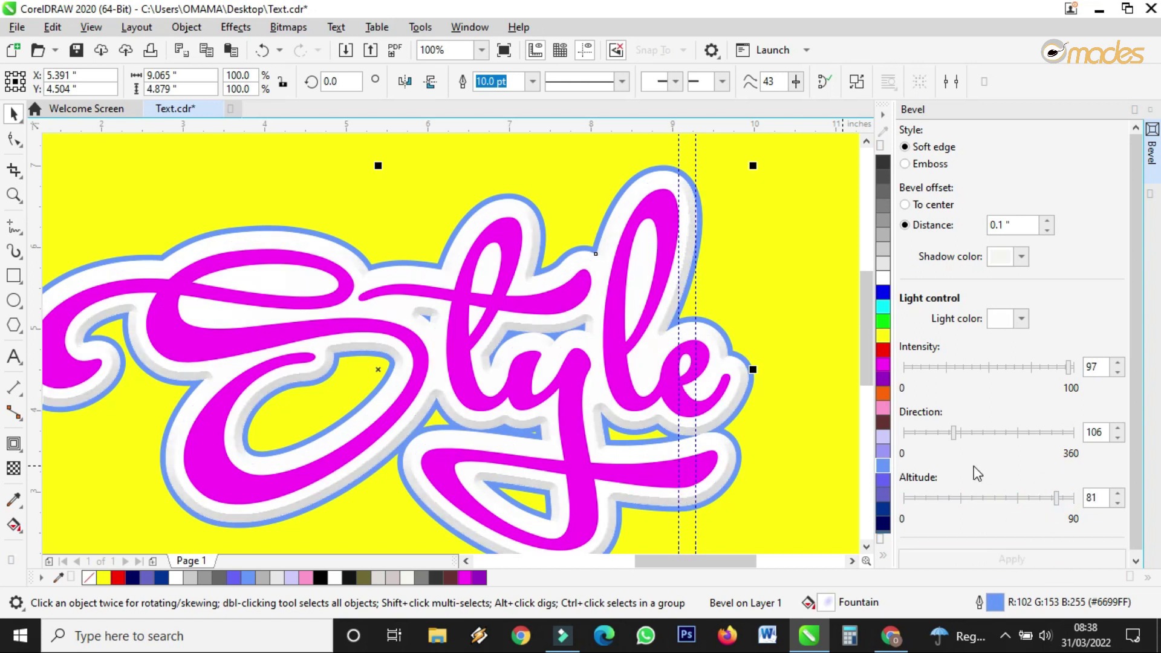
Set the Soft edge bevel's light direction to 75, trying 219, 107, 61 and 324 first, and apply it.
click(1006, 433)
click(1028, 553)
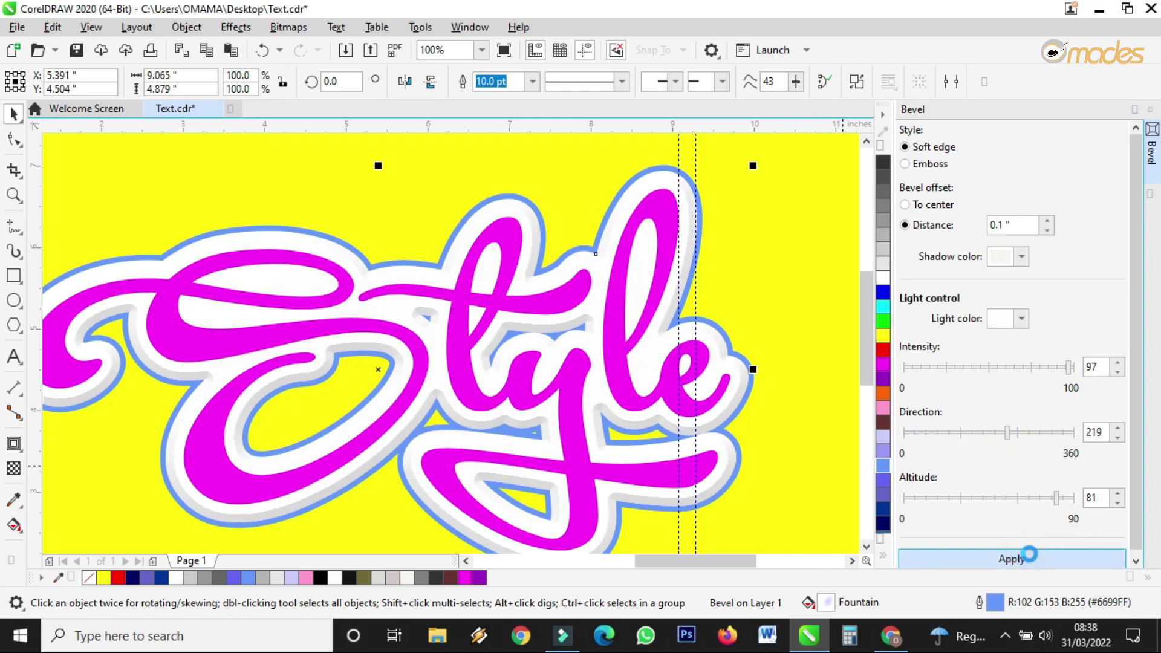
click(954, 433)
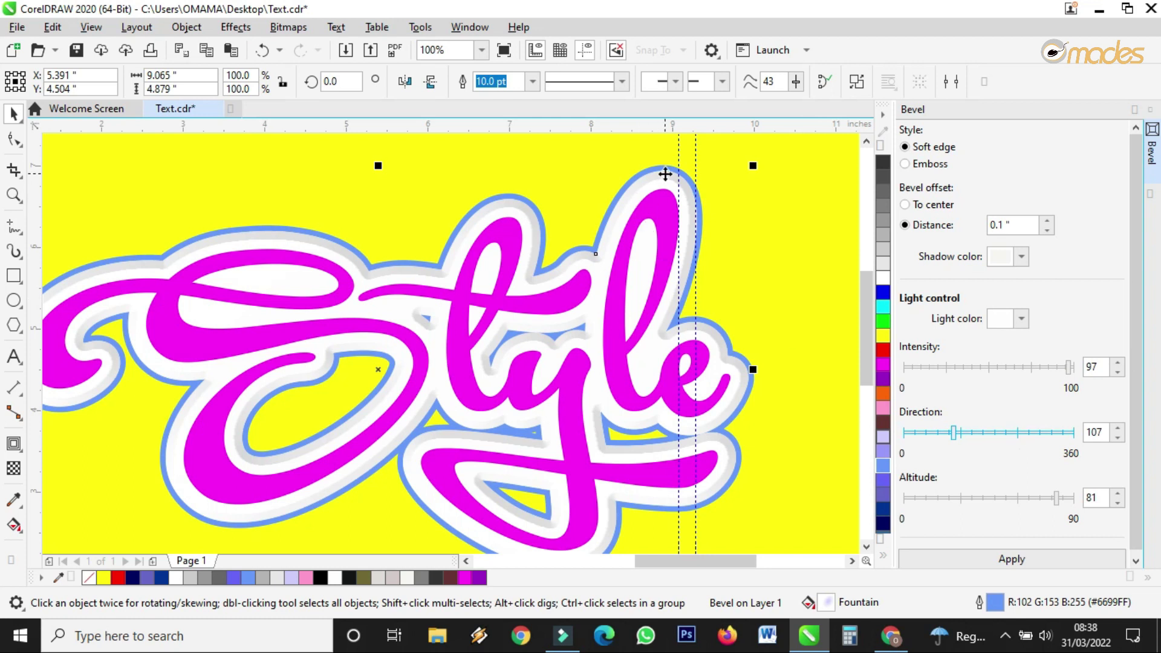
click(1020, 560)
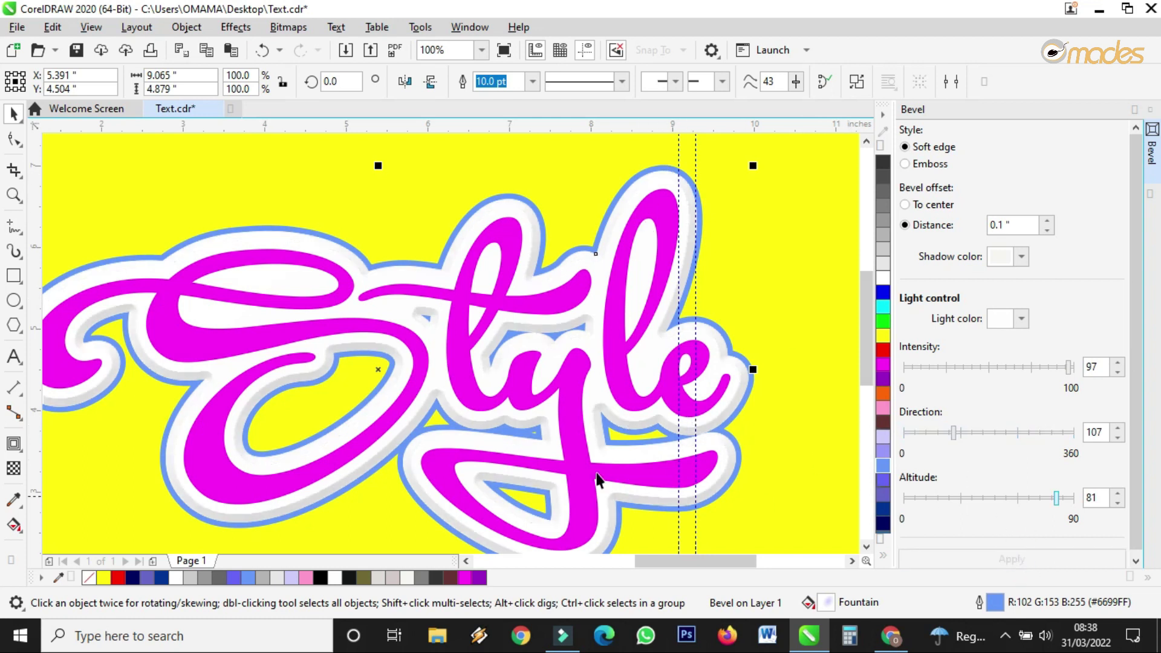
click(934, 433)
click(1025, 560)
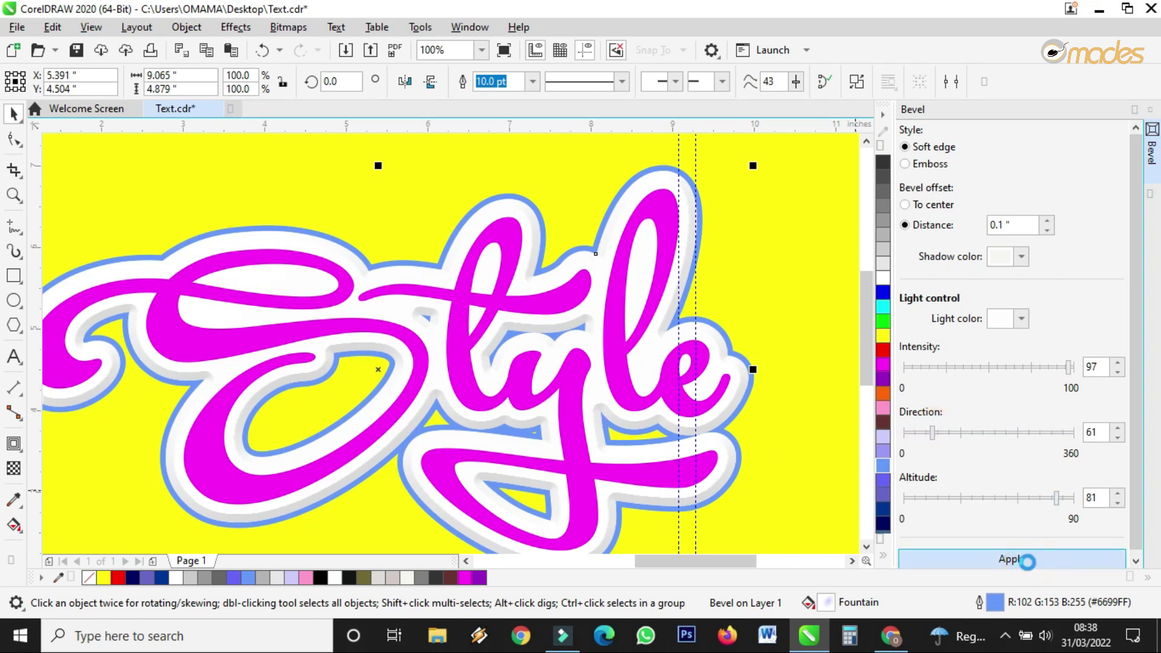
click(1056, 433)
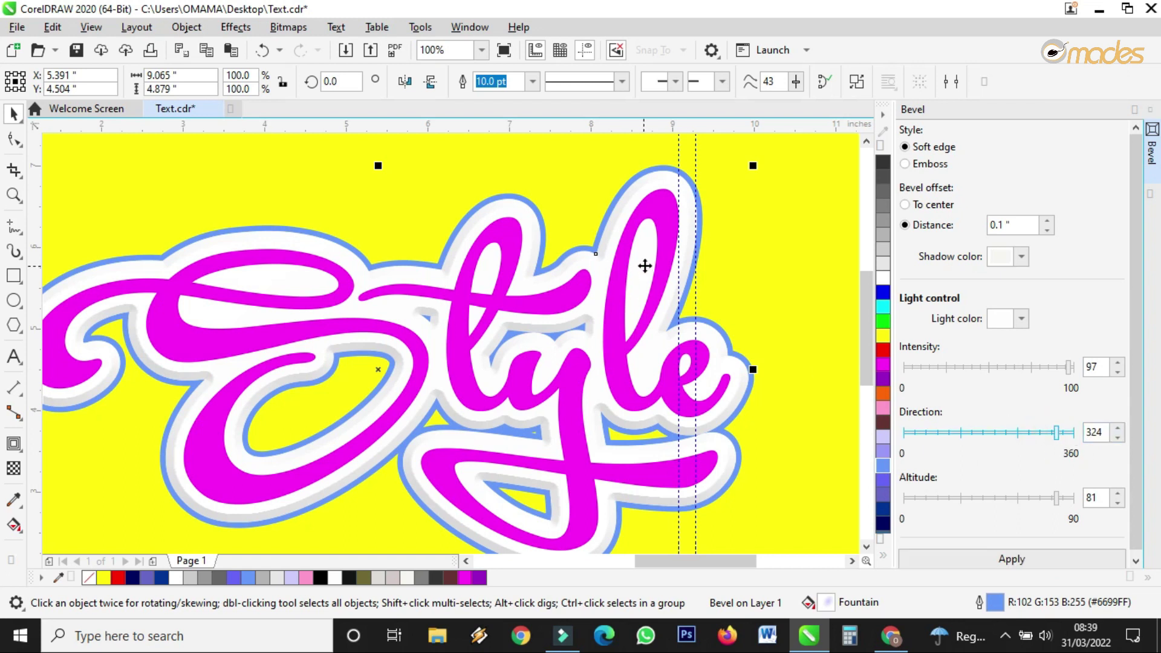
click(1019, 557)
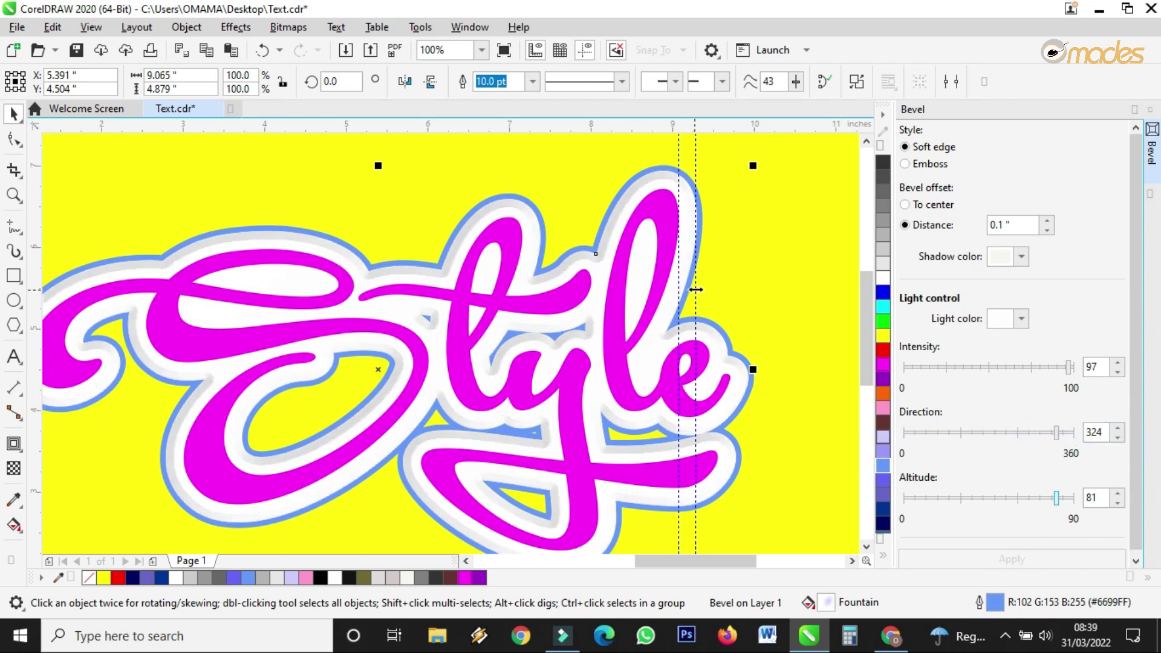
click(939, 432)
click(1018, 559)
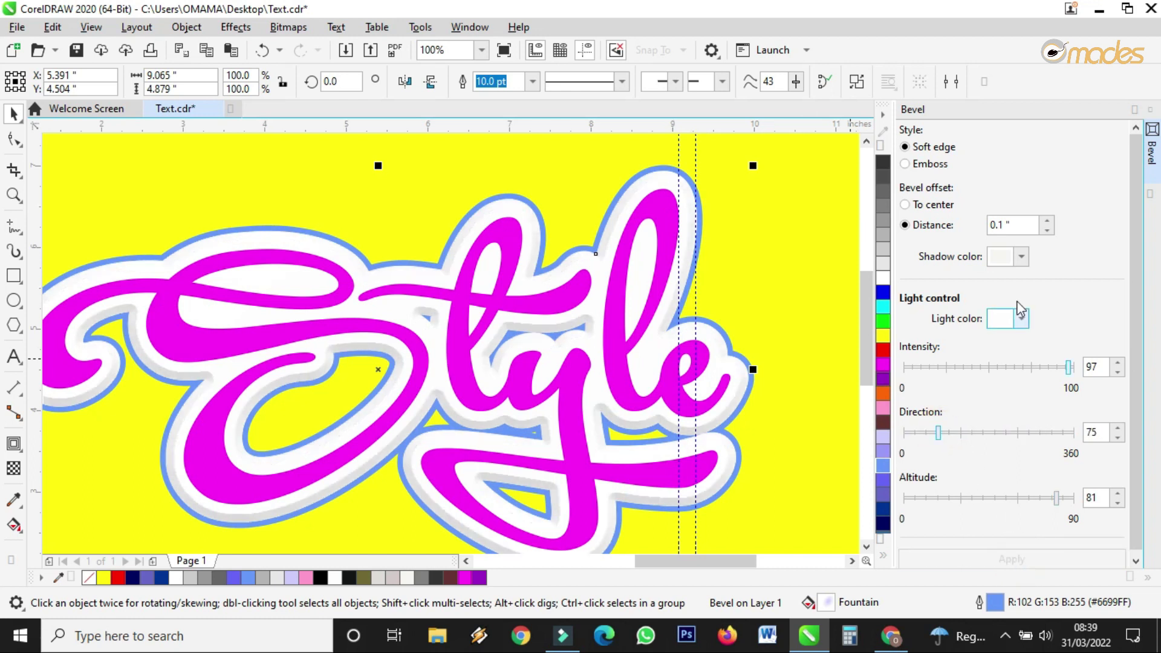
Set the bevel's light intensity to 92, trying 60 first, and apply it to the contour shape.
click(1005, 367)
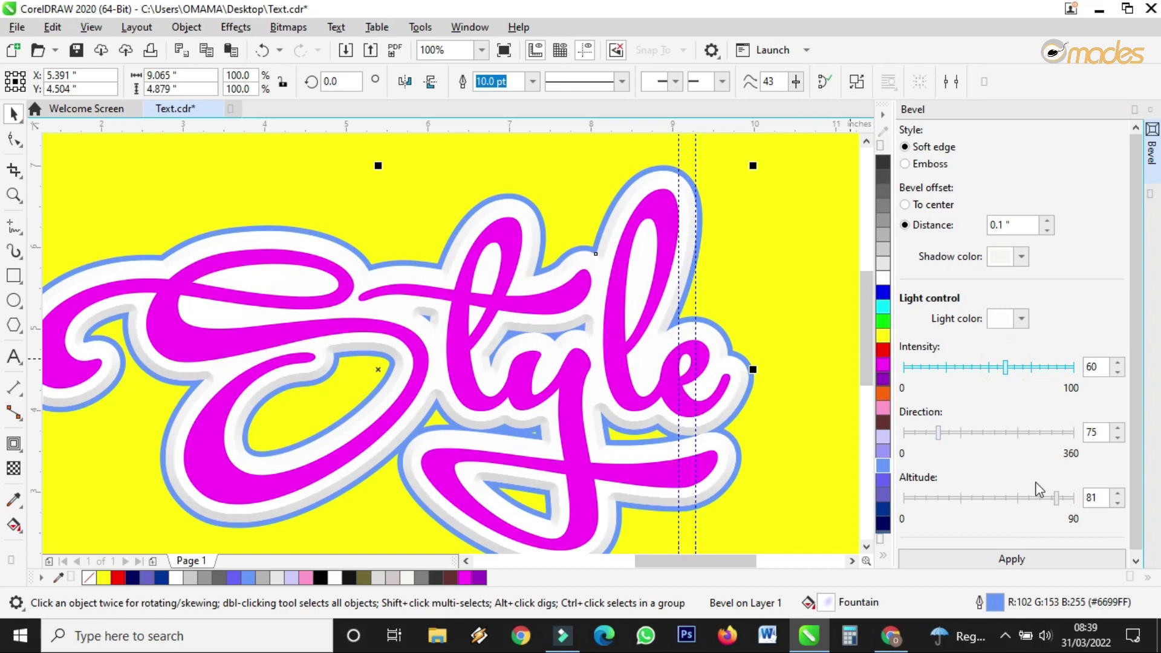
click(1022, 559)
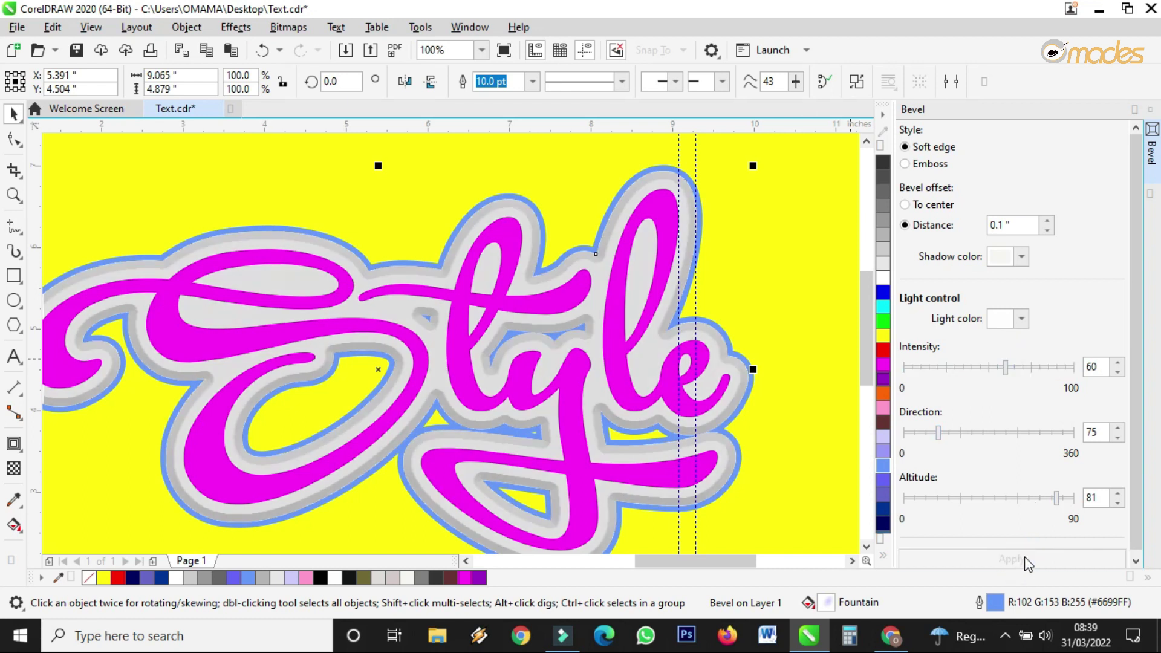
click(1050, 367)
click(1045, 558)
click(1058, 367)
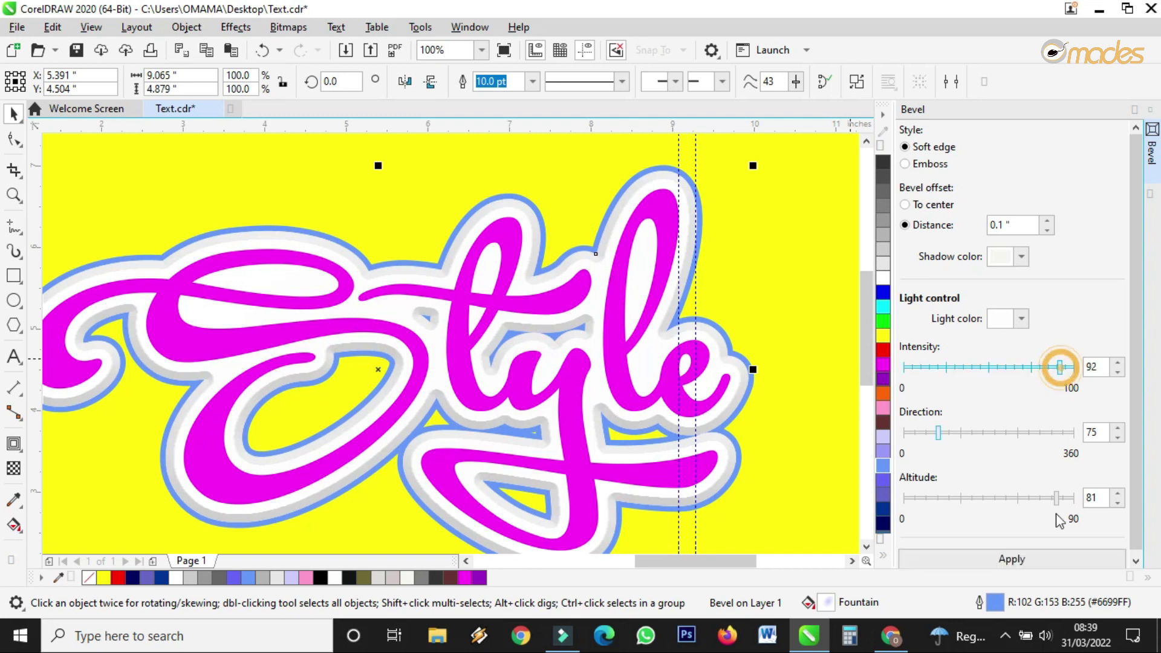
click(1039, 558)
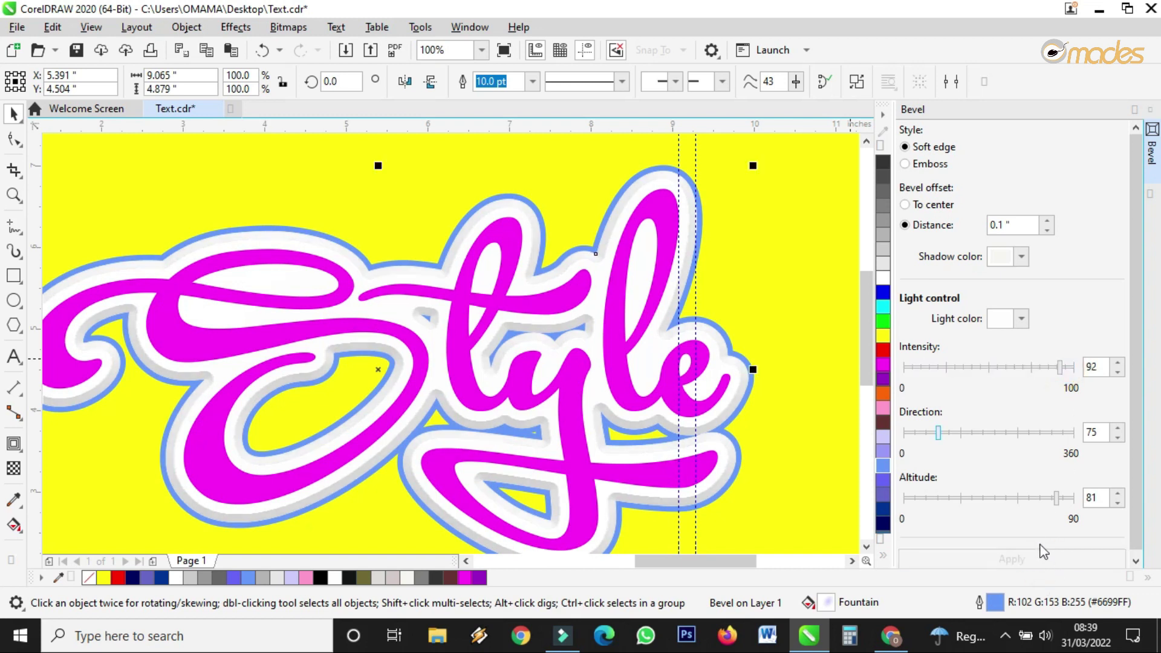
Set the bevel's shadow colour to white (C0 M0 Y0 K0) and apply it.
click(1020, 257)
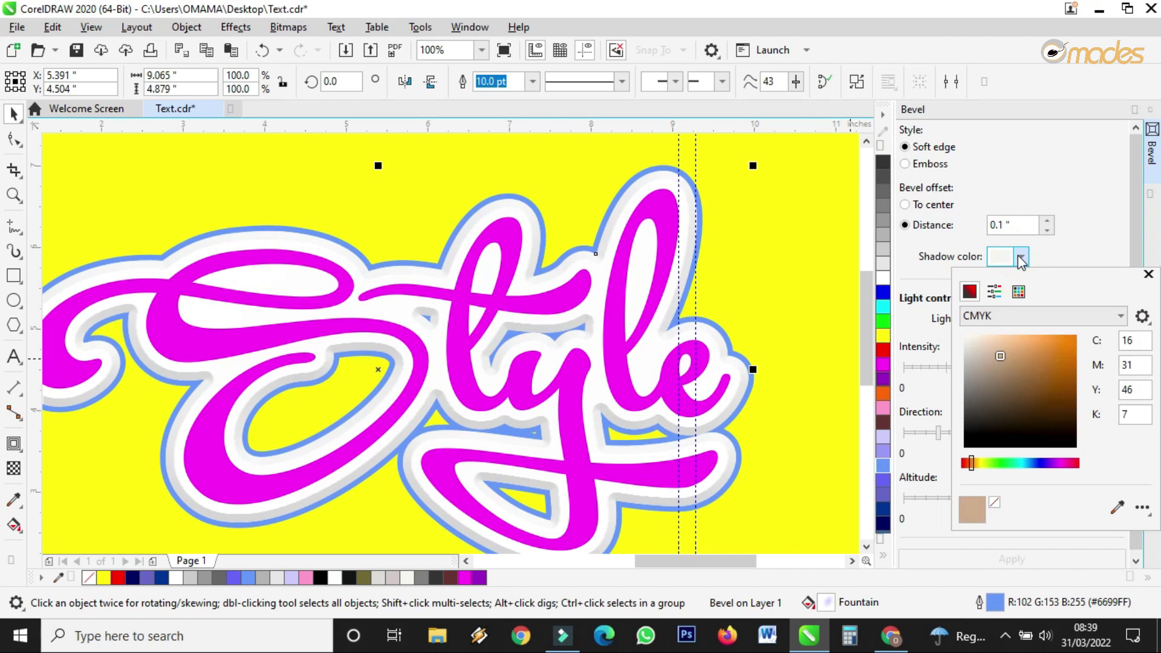
click(965, 335)
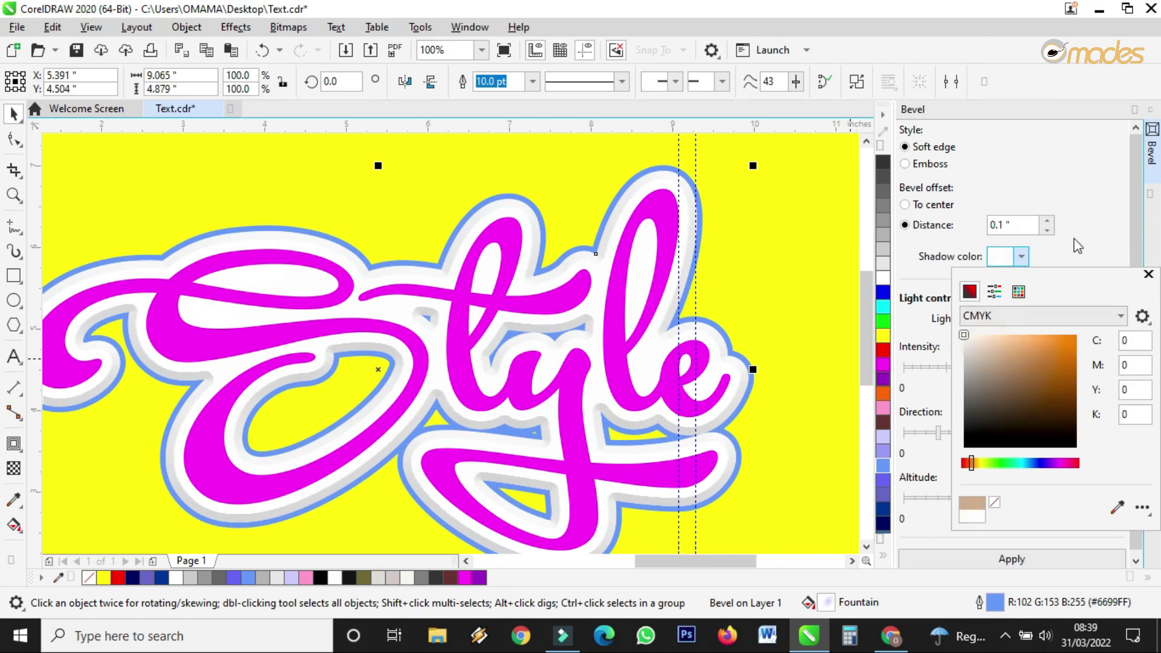
click(1079, 218)
click(1040, 560)
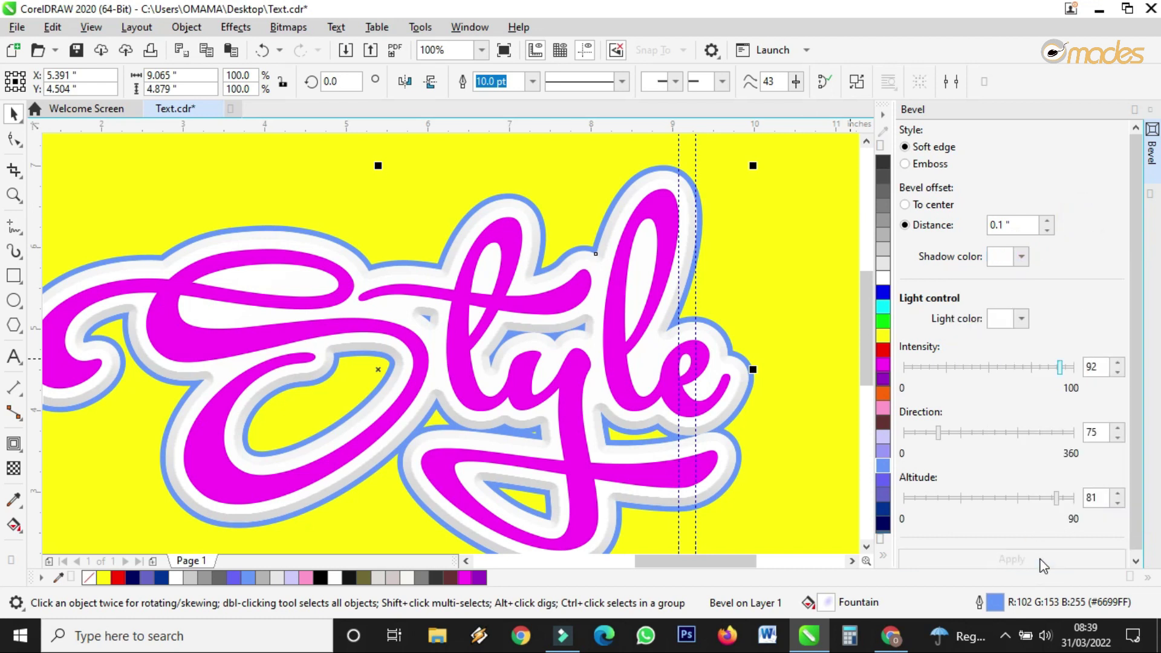
Try a pale grey light colour (C7 M9 Y8 K0) on the bevel, and return it to white (C0 M0 Y0 K0).
click(1020, 319)
click(967, 404)
click(1085, 284)
click(1040, 559)
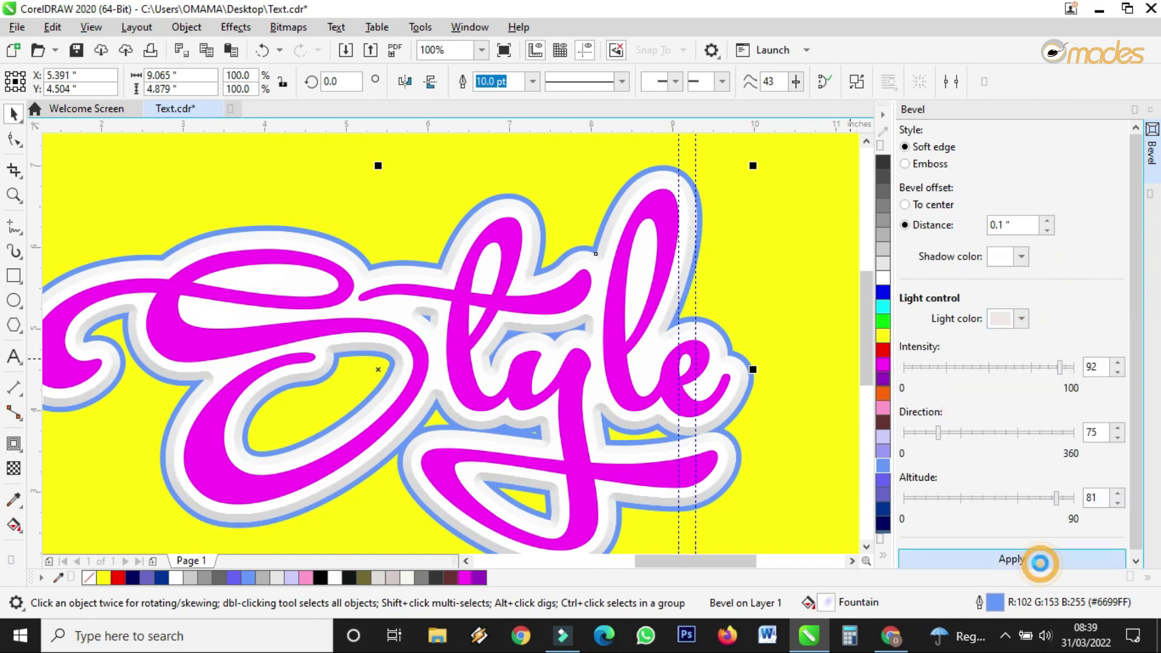
click(1020, 319)
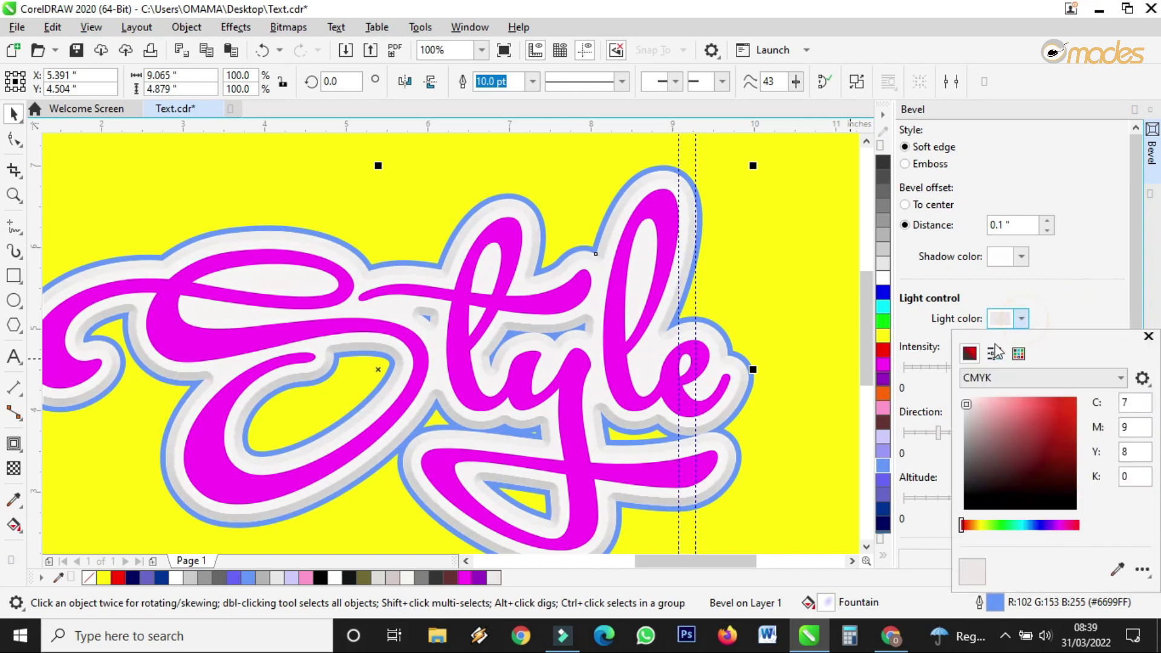
click(963, 397)
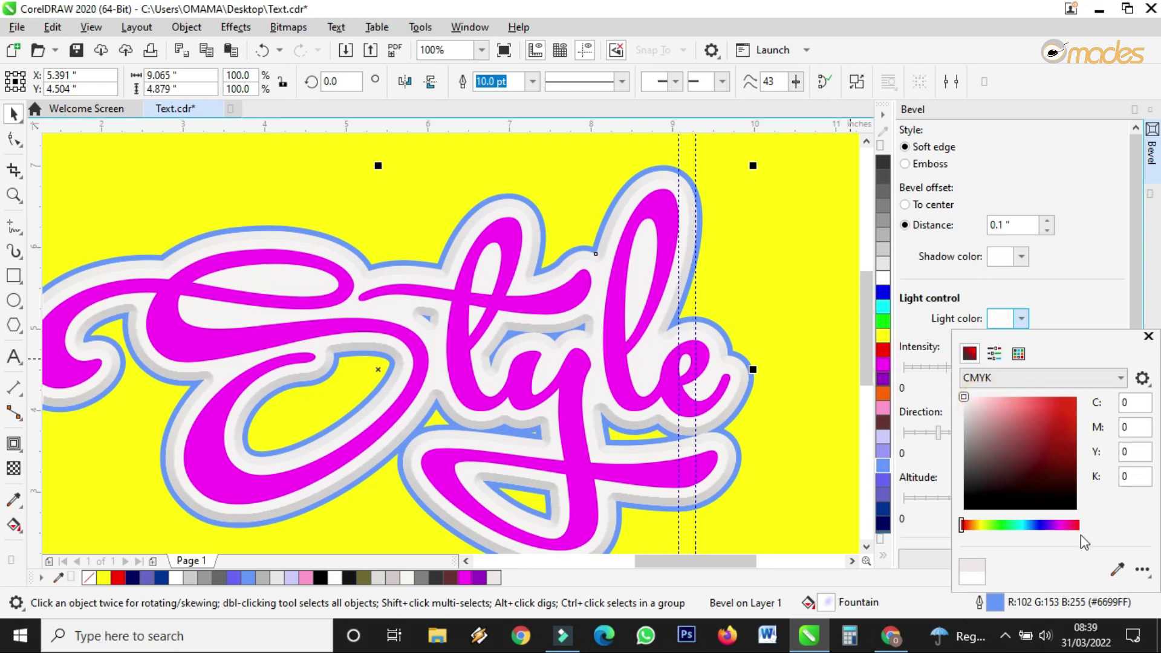
click(1086, 271)
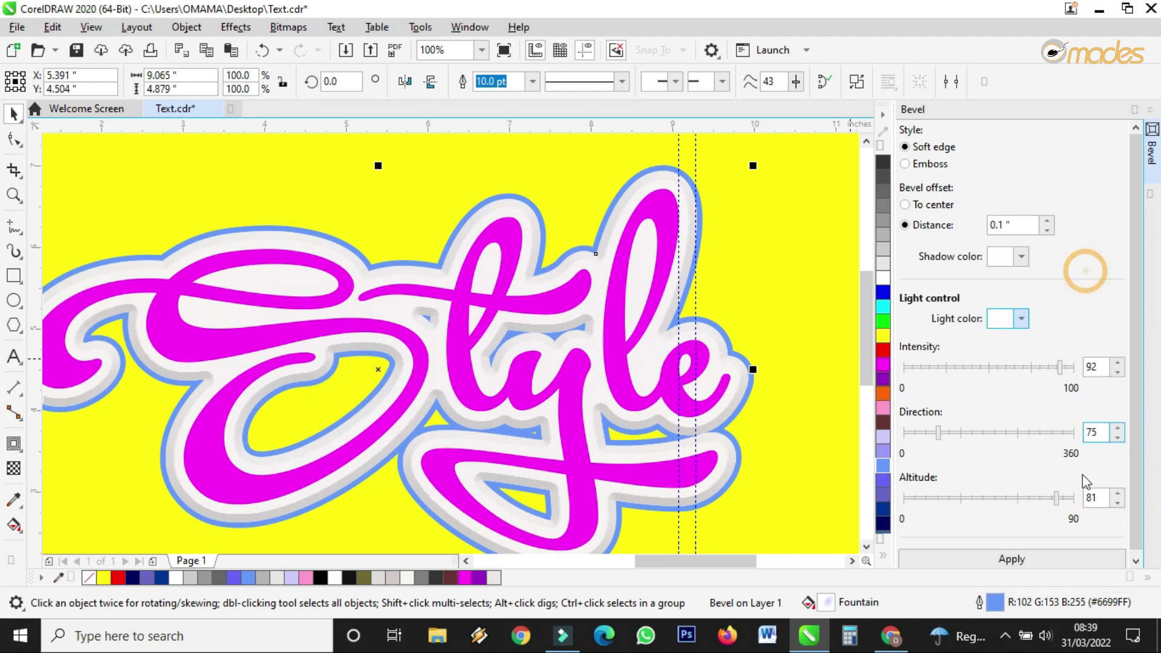
click(1040, 557)
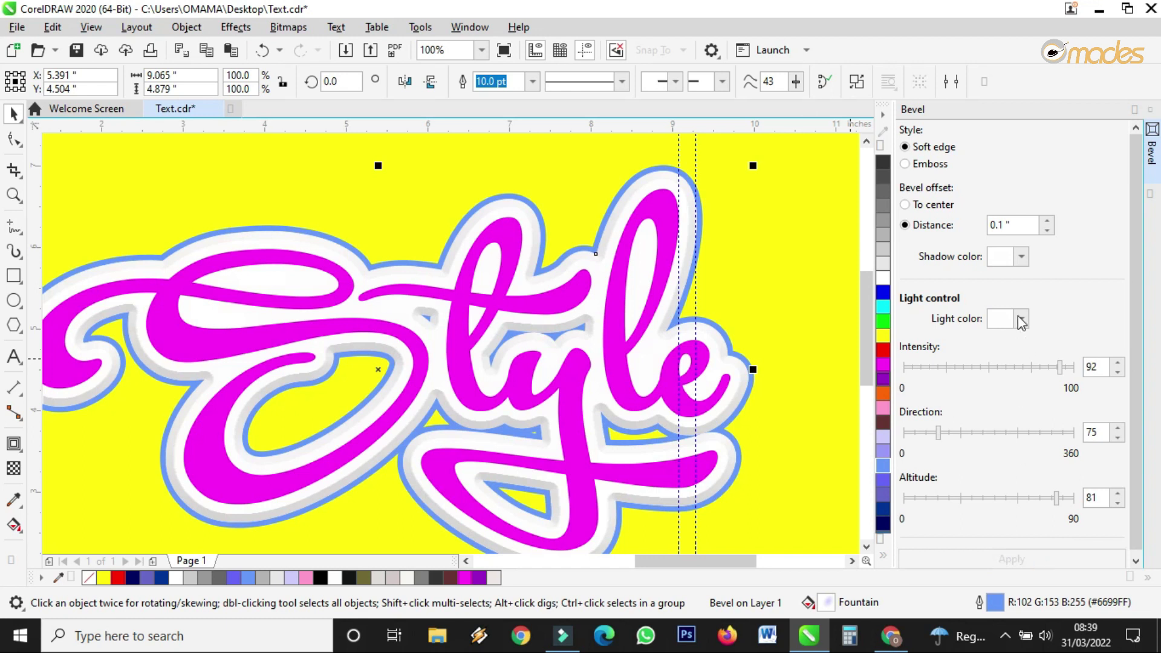
Change the bevel's shadow colour to a very light grey and apply it.
click(1022, 256)
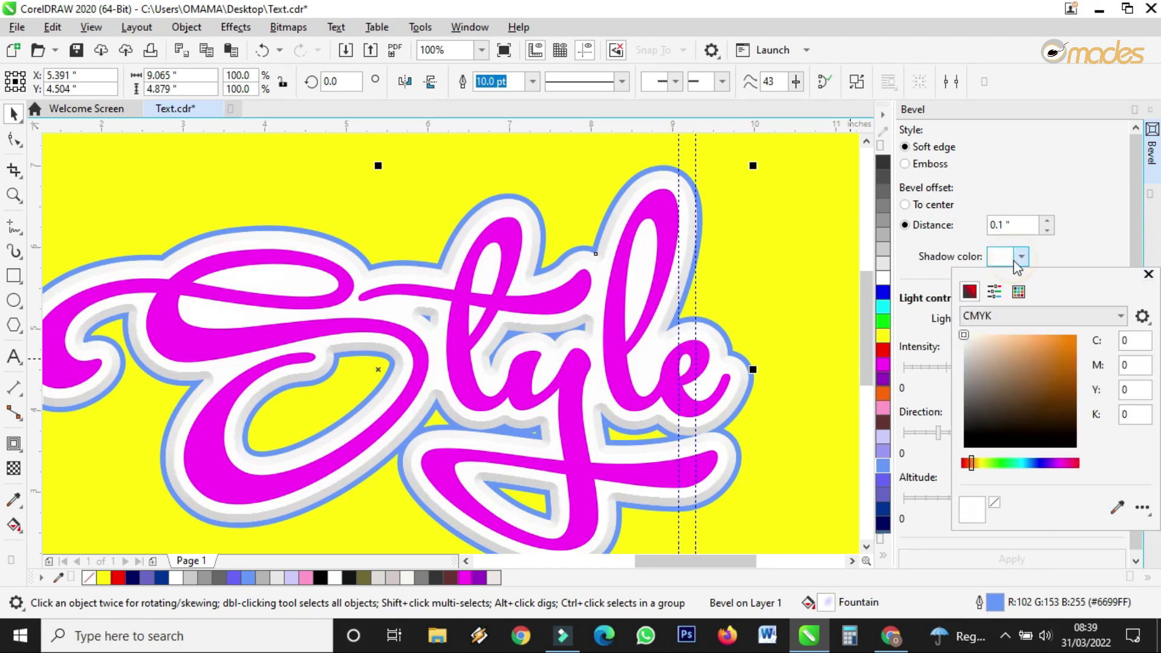
click(965, 342)
click(1062, 555)
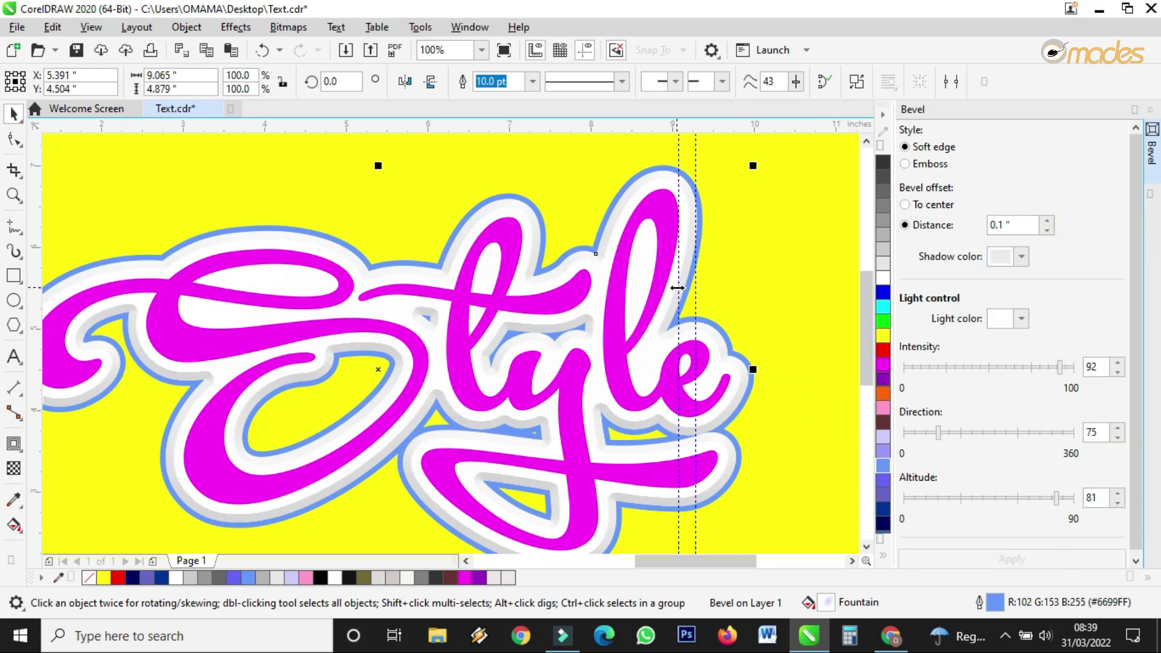
Recolour the contour shape's outline lavender blue (#9999FF), trying #E6E6E6, #CCCCCC, #CCCCFF and #6699FF first, and deselect it.
scroll(676, 288, down, 1)
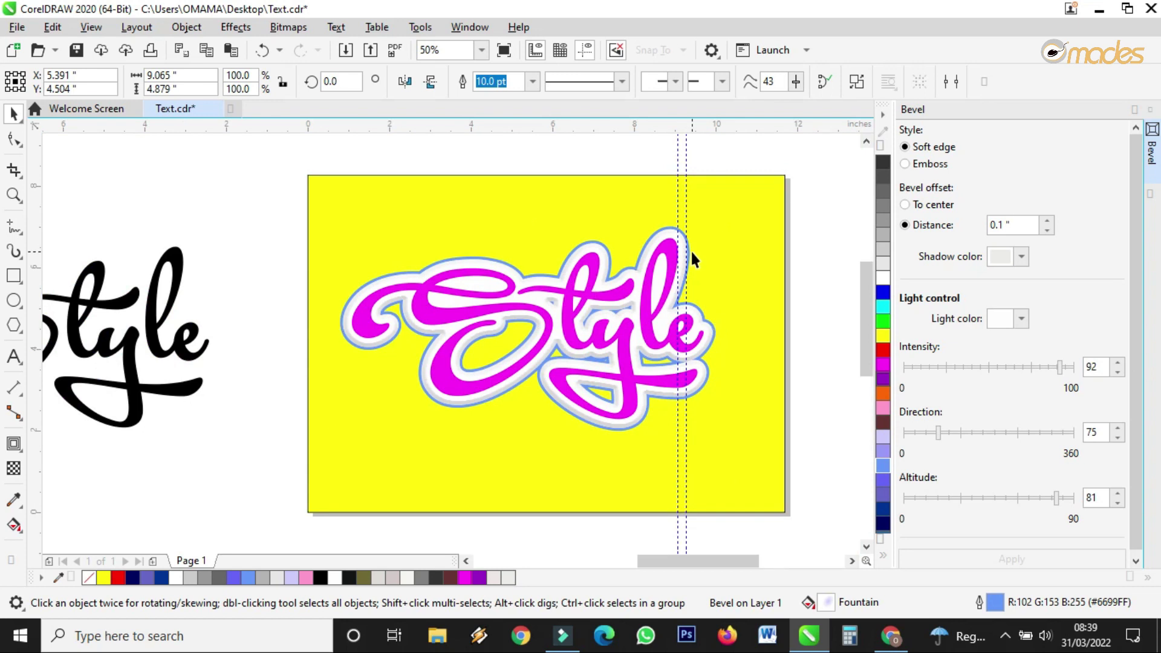
scroll(690, 249, up, 1)
scroll(675, 206, up, 1)
scroll(674, 208, up, 1)
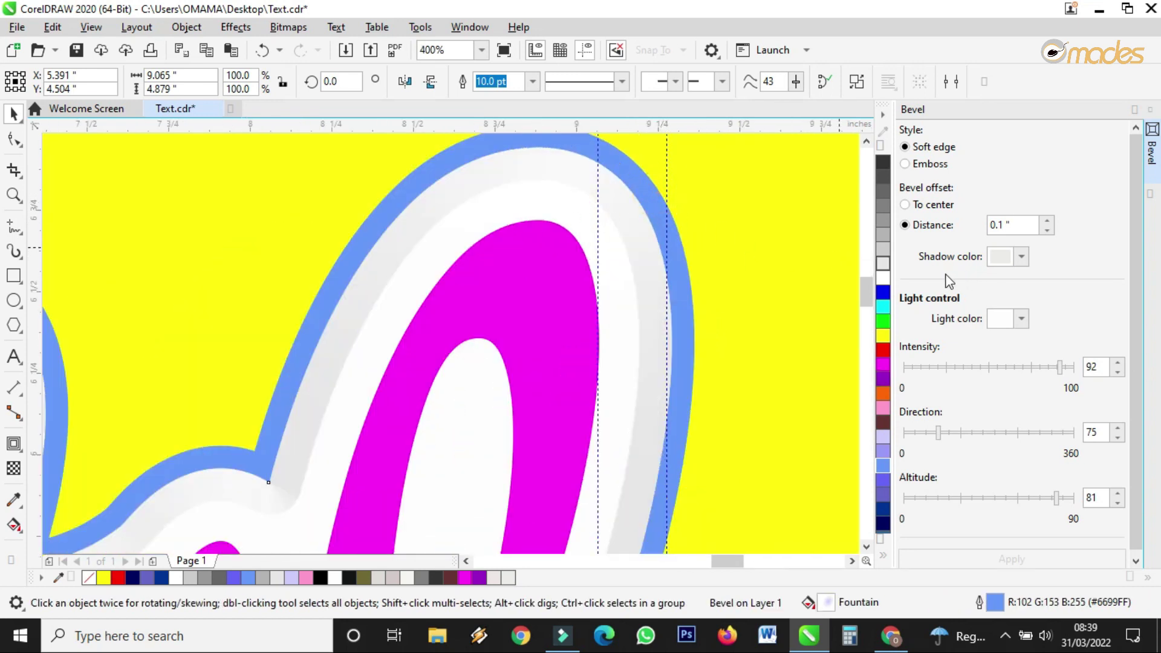
right_click(883, 265)
scroll(676, 257, down, 1)
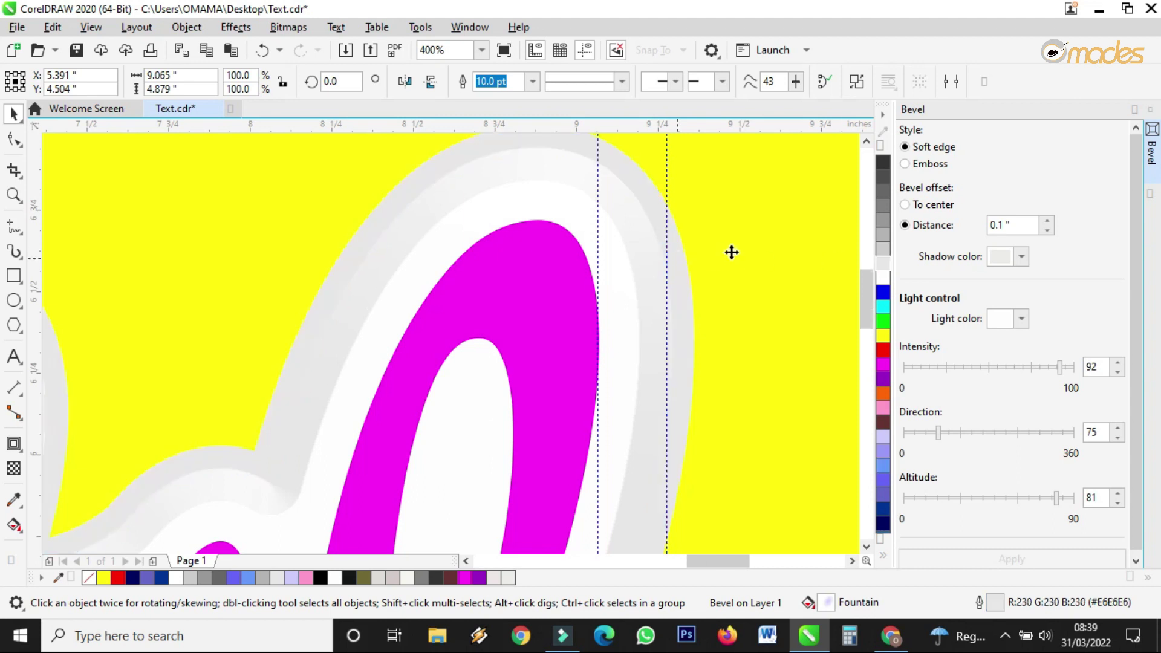
scroll(836, 282, down, 1)
right_click(883, 249)
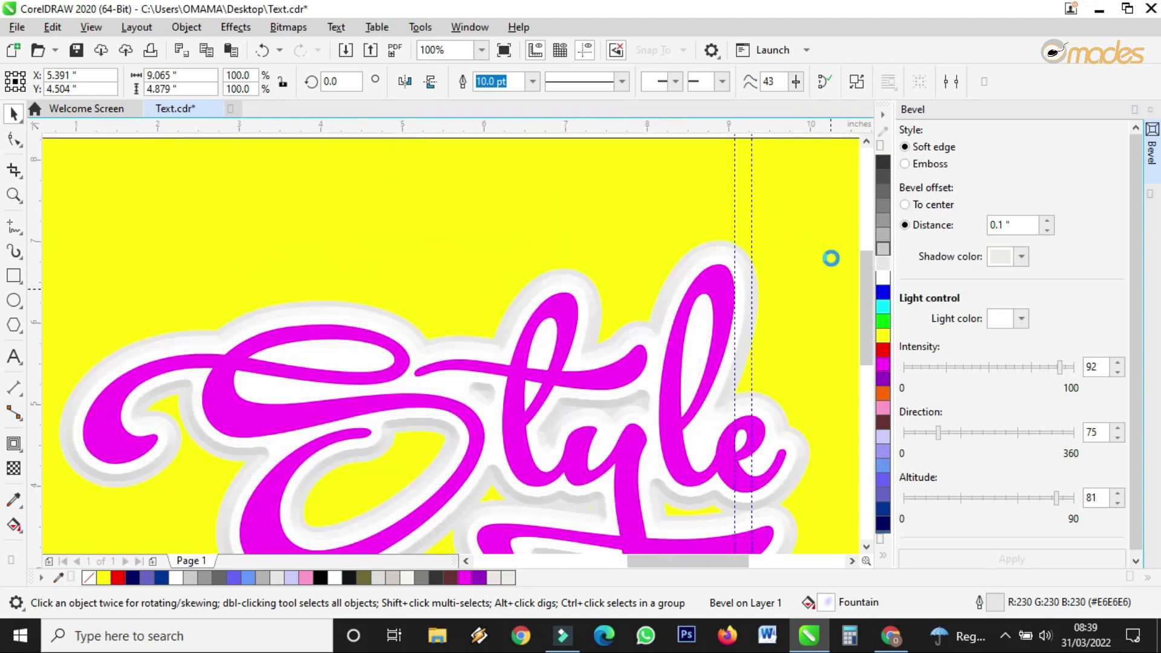
scroll(641, 264, down, 1)
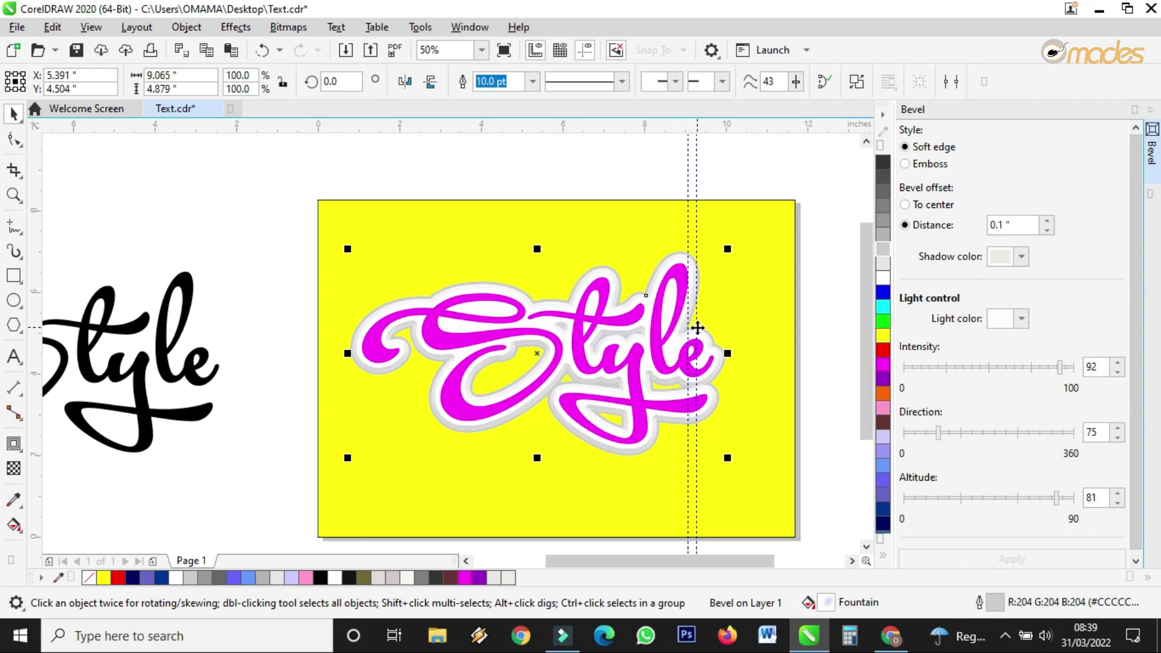
right_click(882, 437)
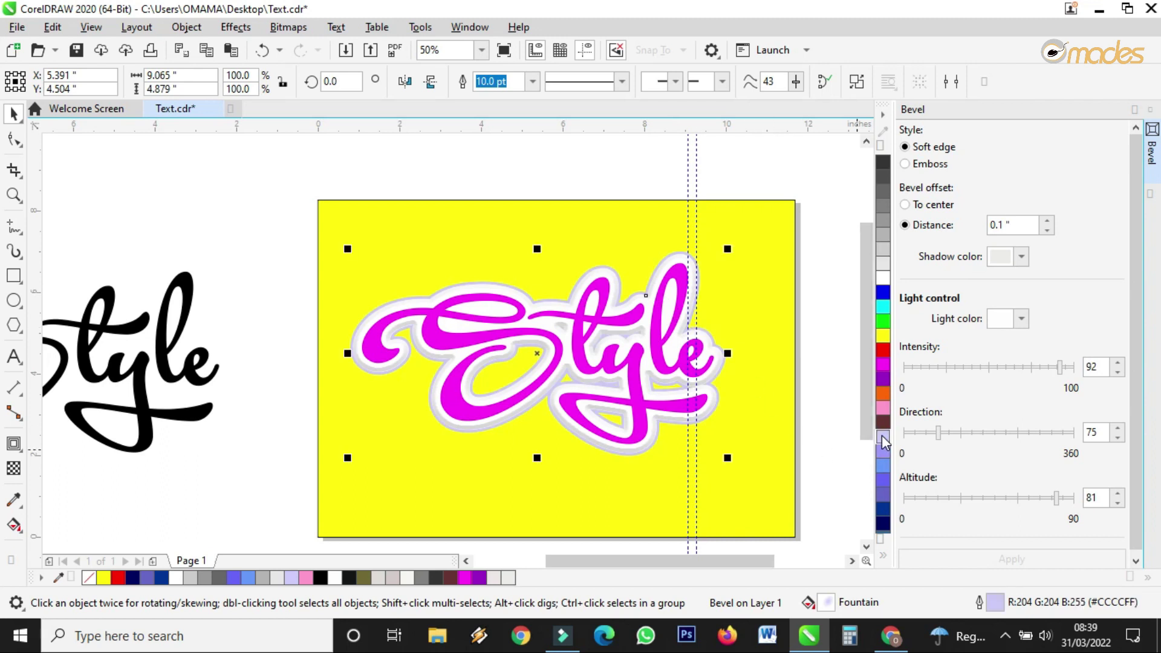
right_click(886, 469)
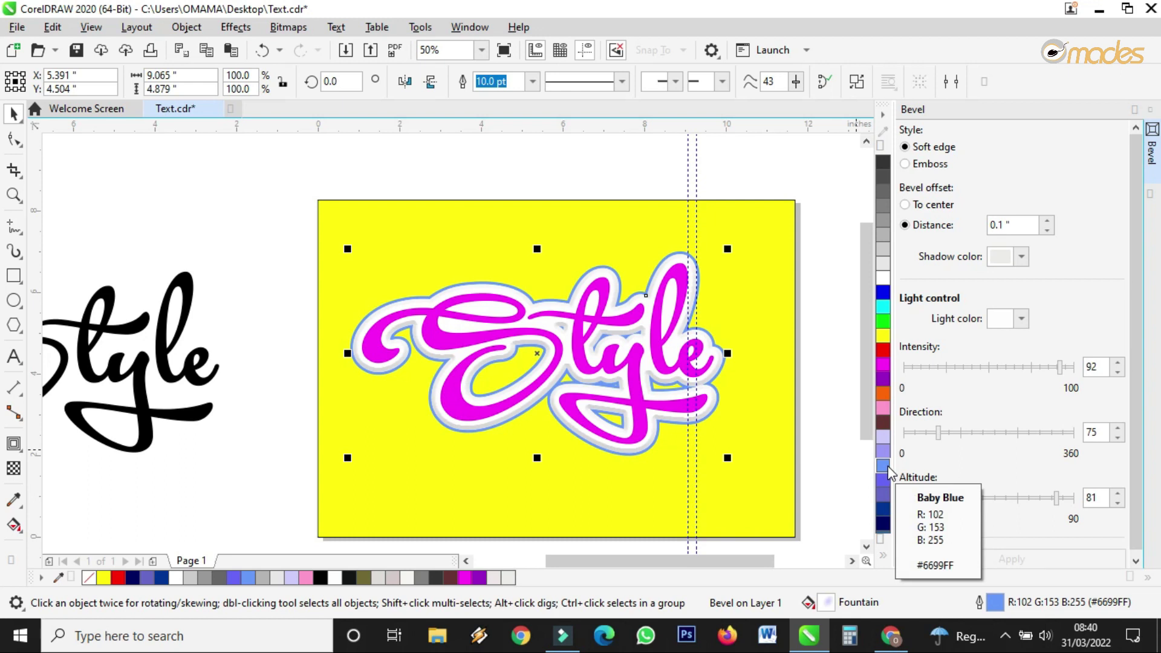
right_click(883, 450)
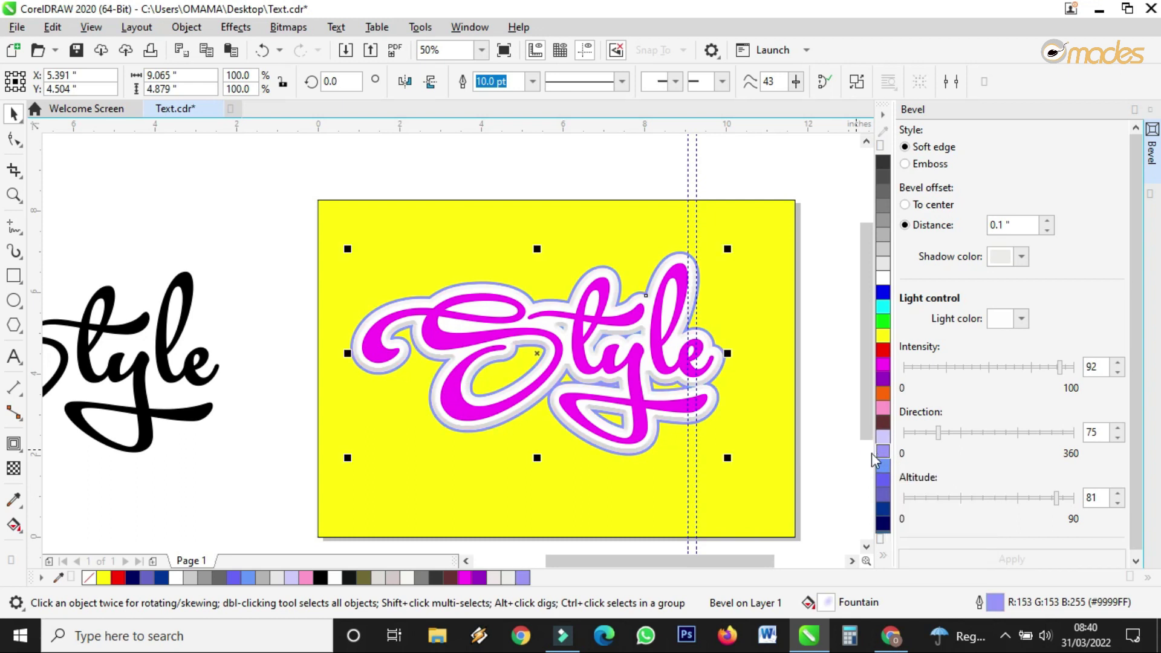
click(797, 487)
Set the yellow background rectangle's outline width to None and deselect it.
click(747, 278)
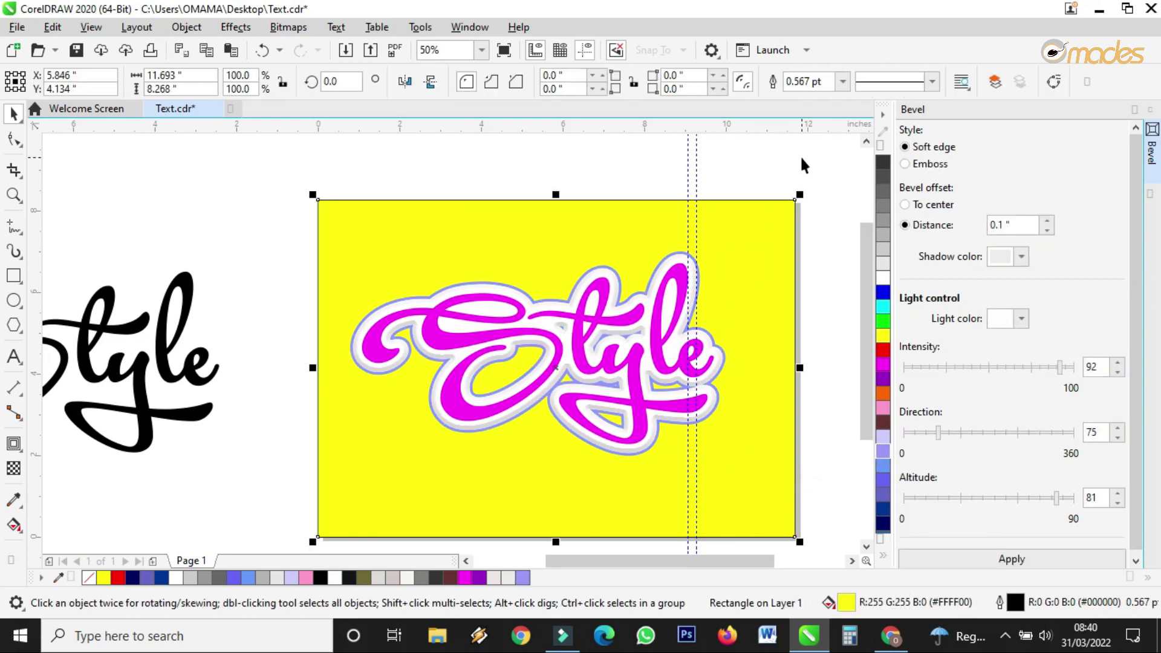
scroll(795, 200, up, 4)
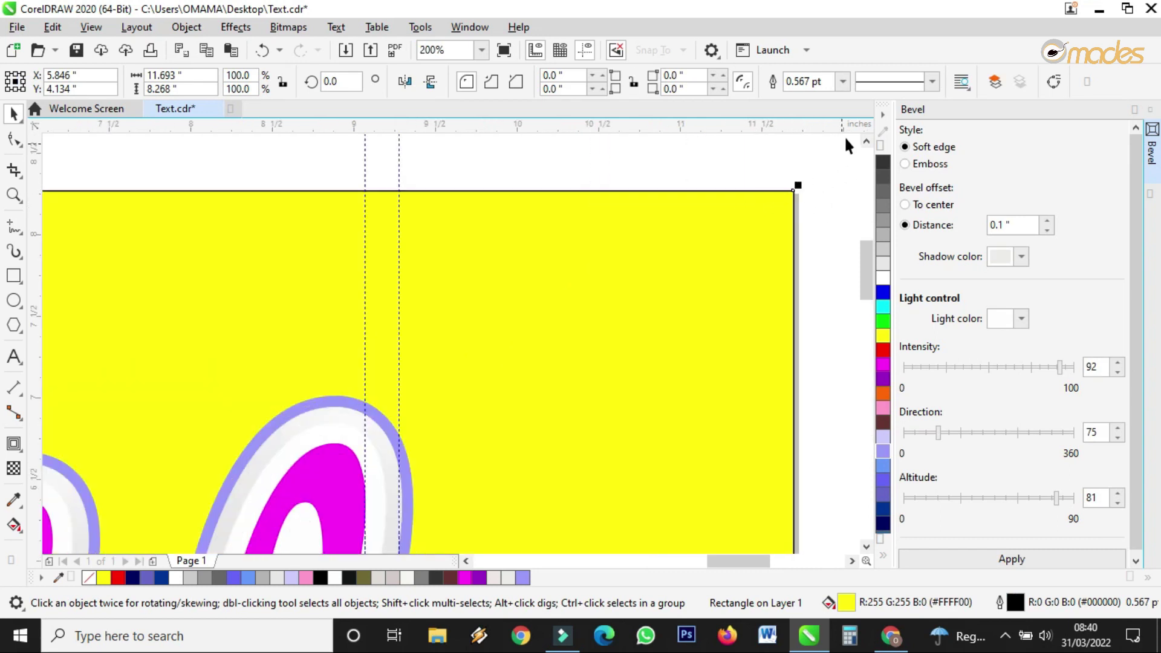
click(842, 81)
click(822, 101)
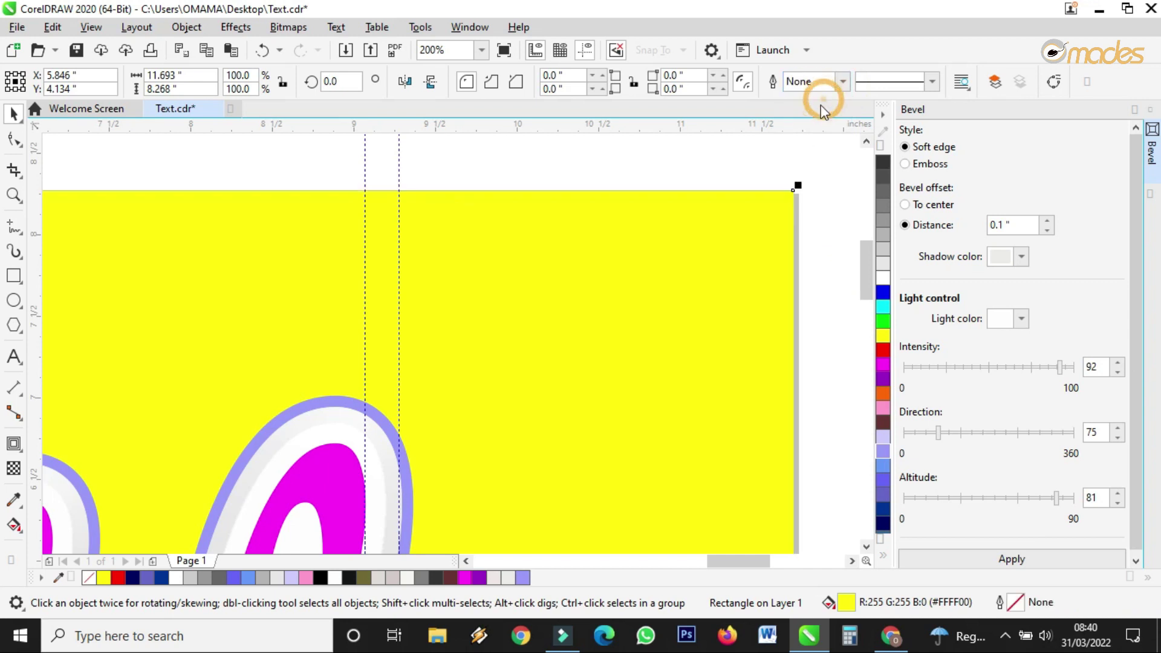
click(813, 233)
Hide the Bevel settings and check the beveled lettering up close and on the full page.
click(1151, 113)
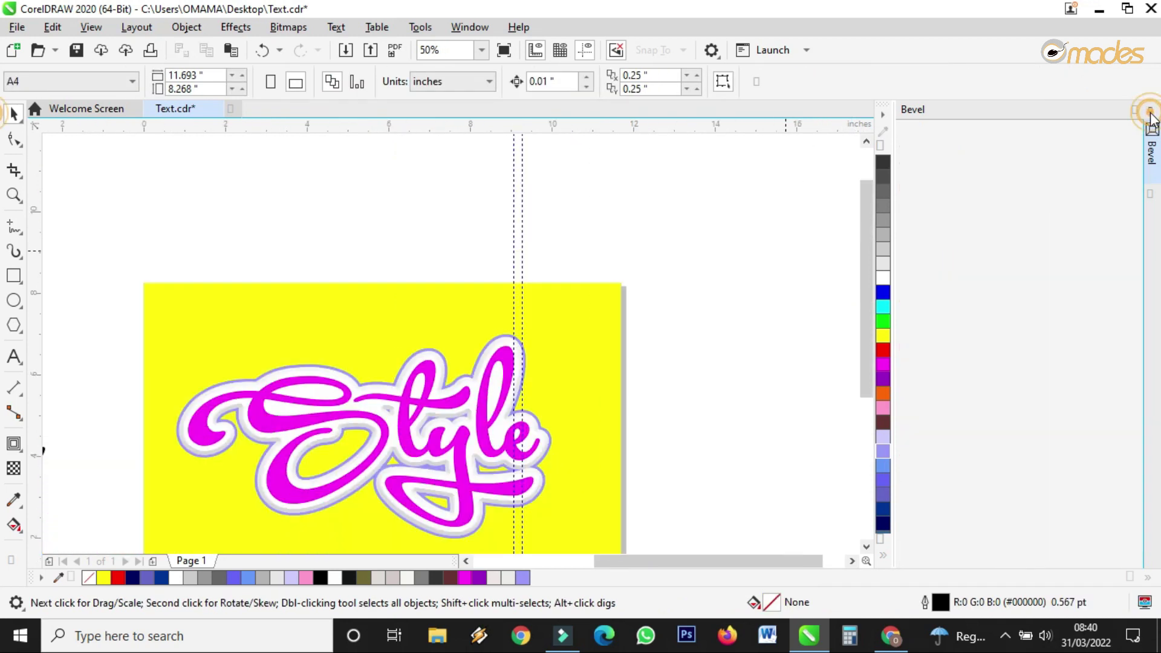
scroll(520, 436, up, 1)
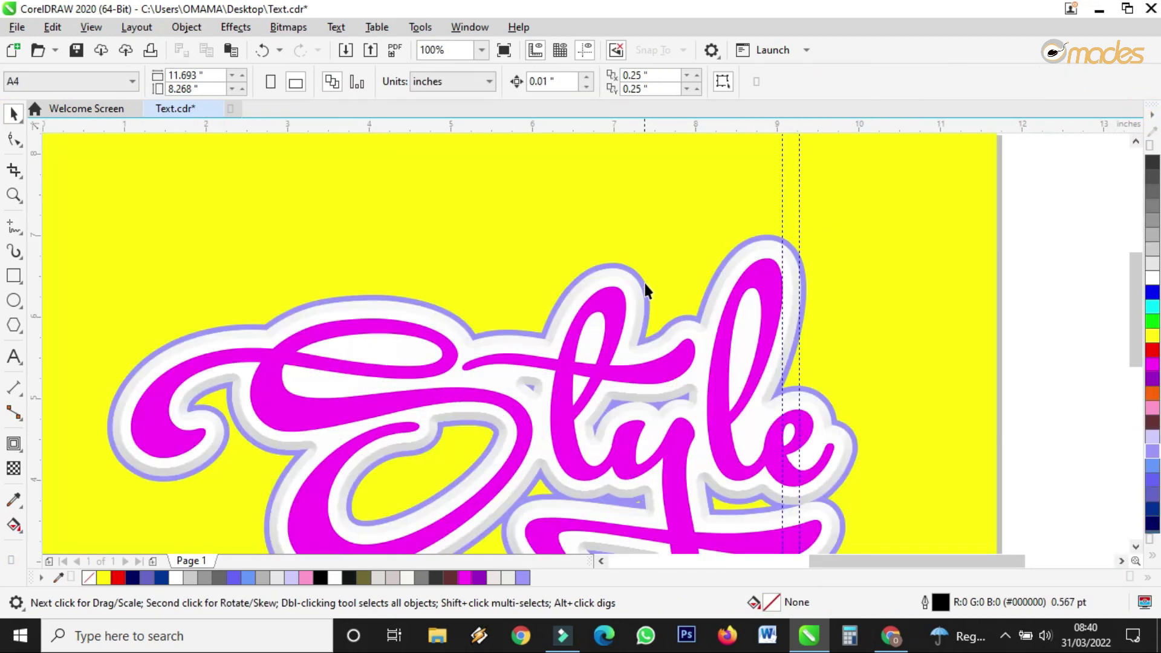
scroll(643, 280, down, 1)
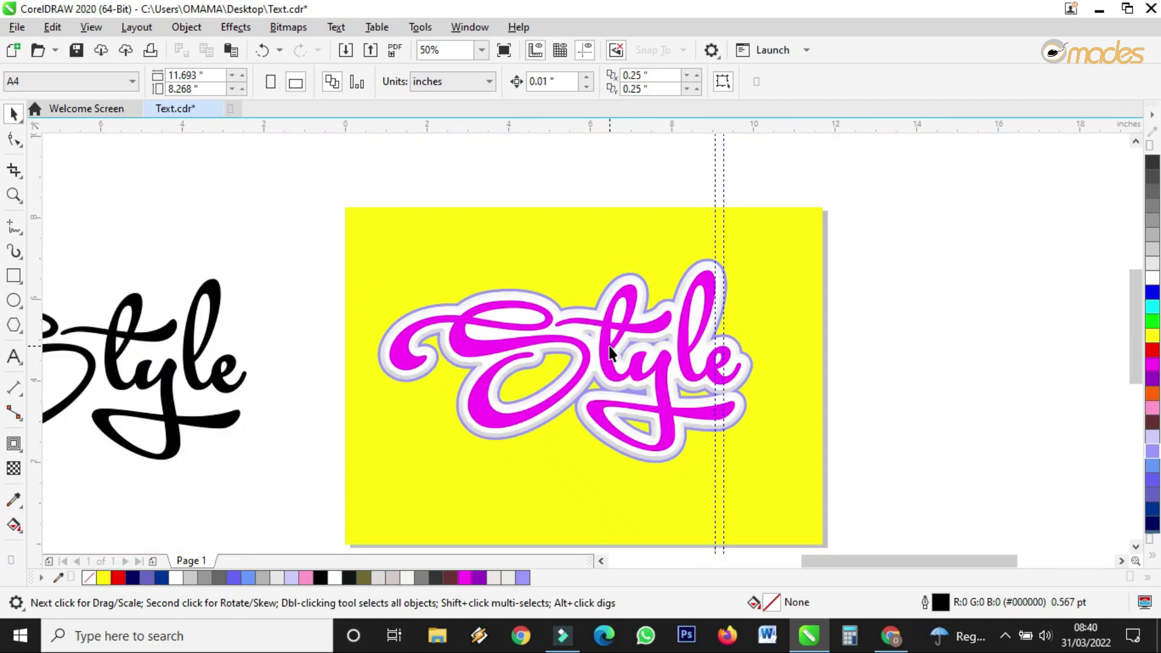
Recolour the contour shape's outline light grey (#CCCCCC), trying a lighter grey first, and deselect it.
scroll(609, 350, up, 1)
scroll(630, 330, down, 1)
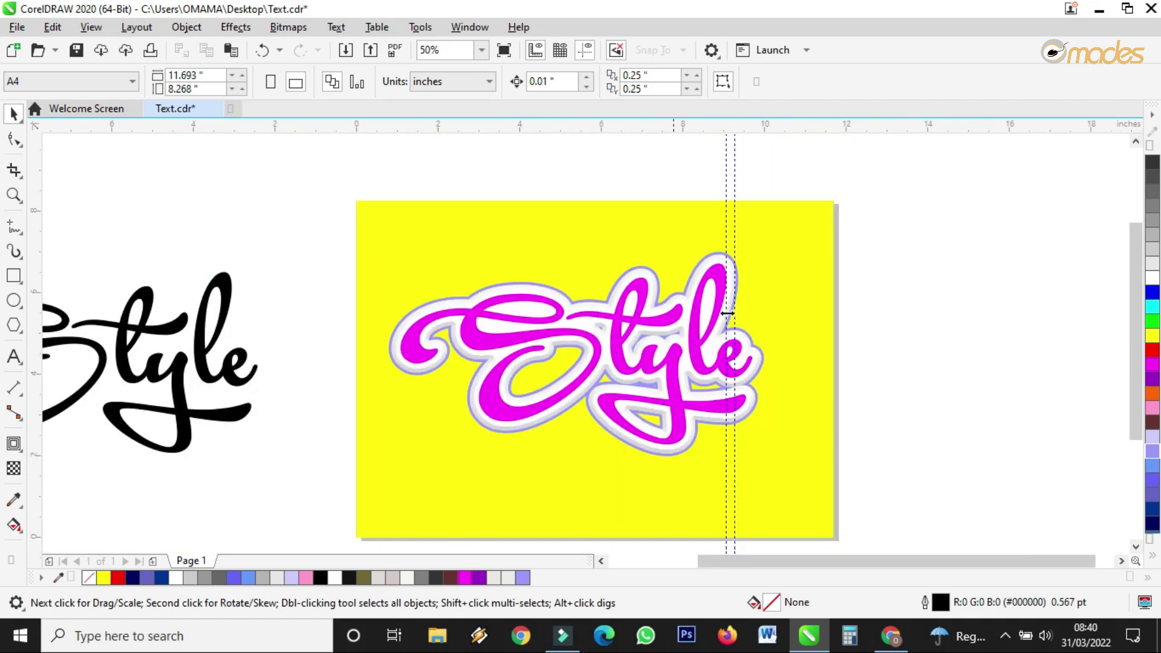
click(766, 301)
scroll(731, 331, up, 2)
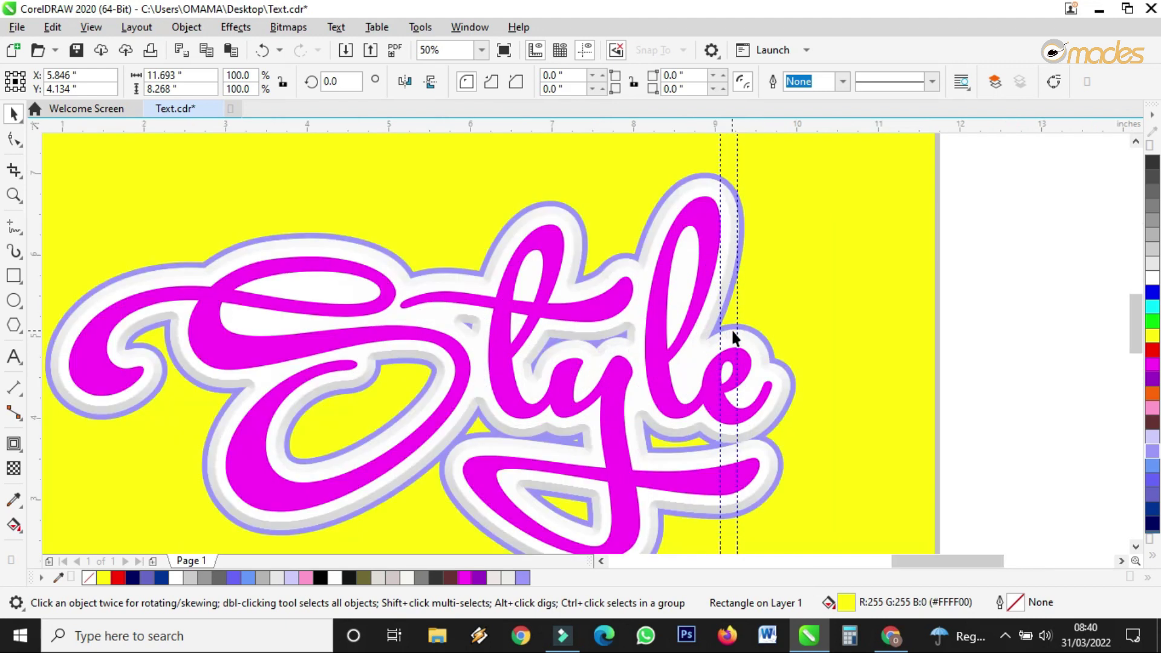
scroll(739, 343, down, 2)
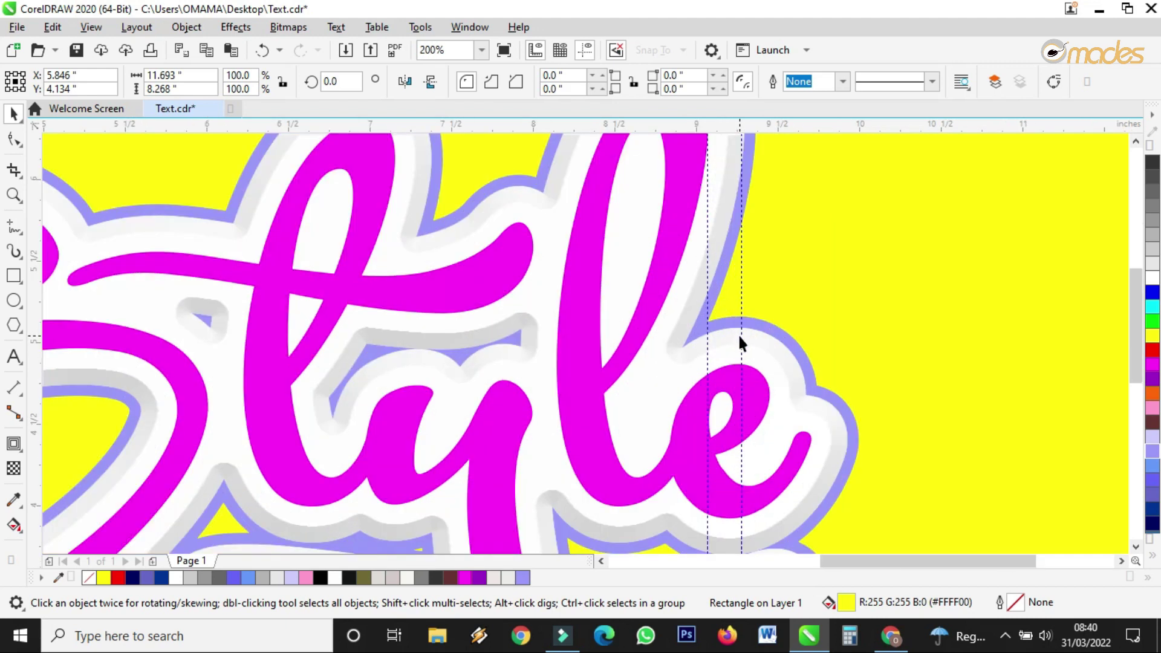
scroll(738, 334, down, 1)
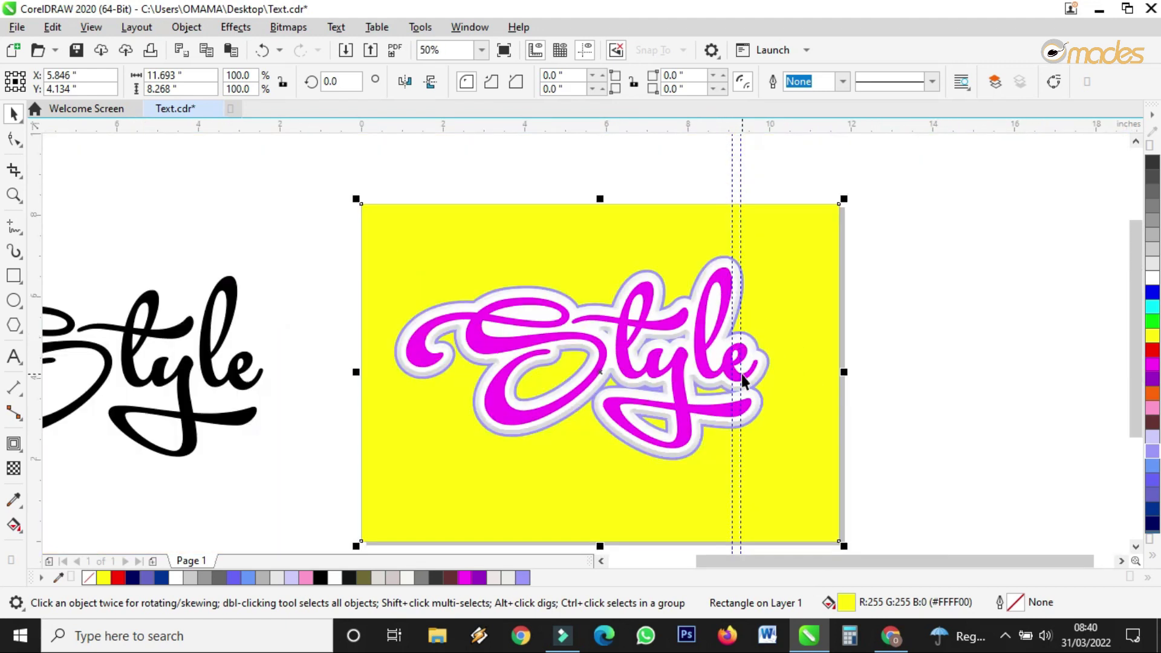
scroll(747, 378, up, 1)
click(778, 340)
scroll(779, 340, up, 2)
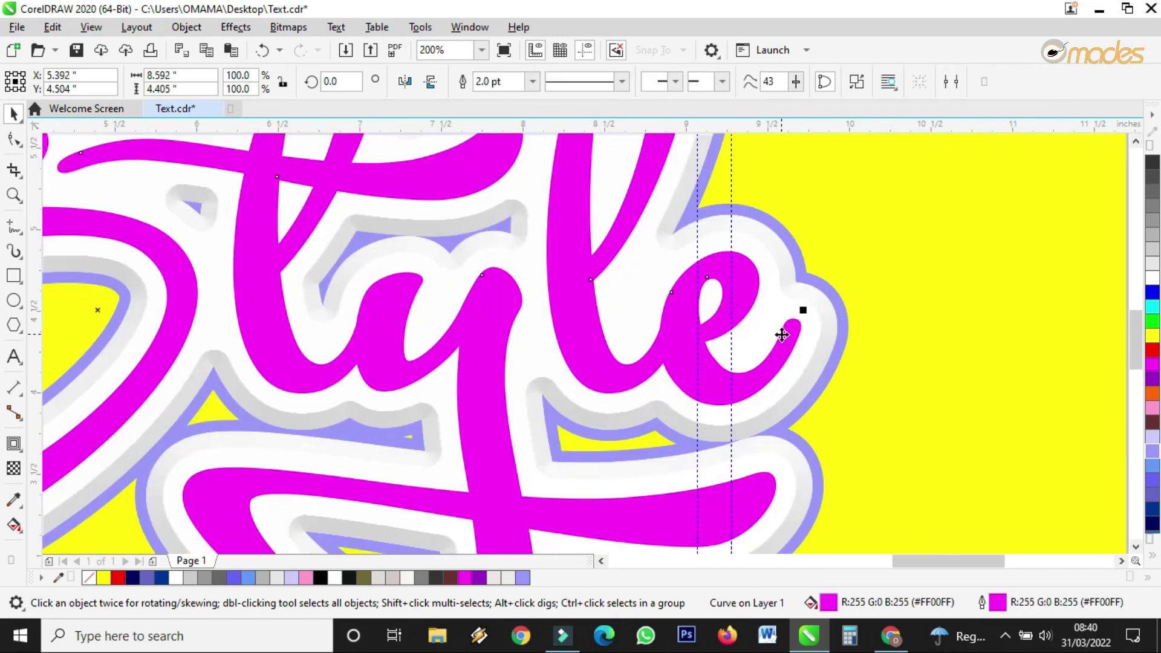
click(827, 318)
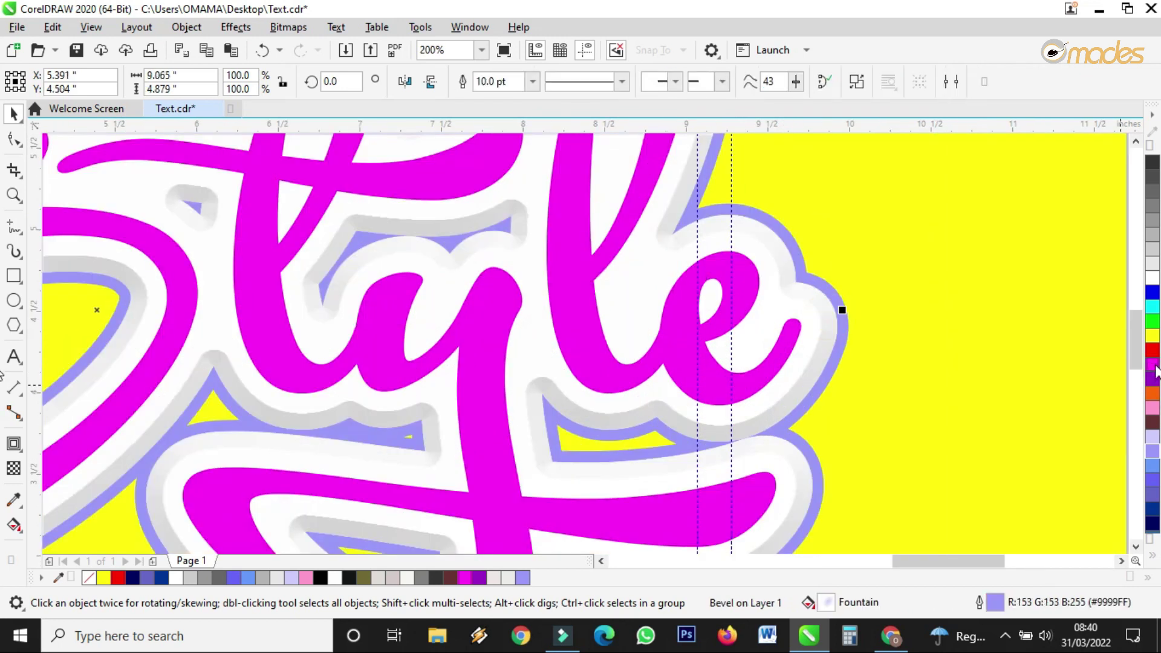
right_click(1147, 266)
right_click(1150, 250)
scroll(833, 337, down, 2)
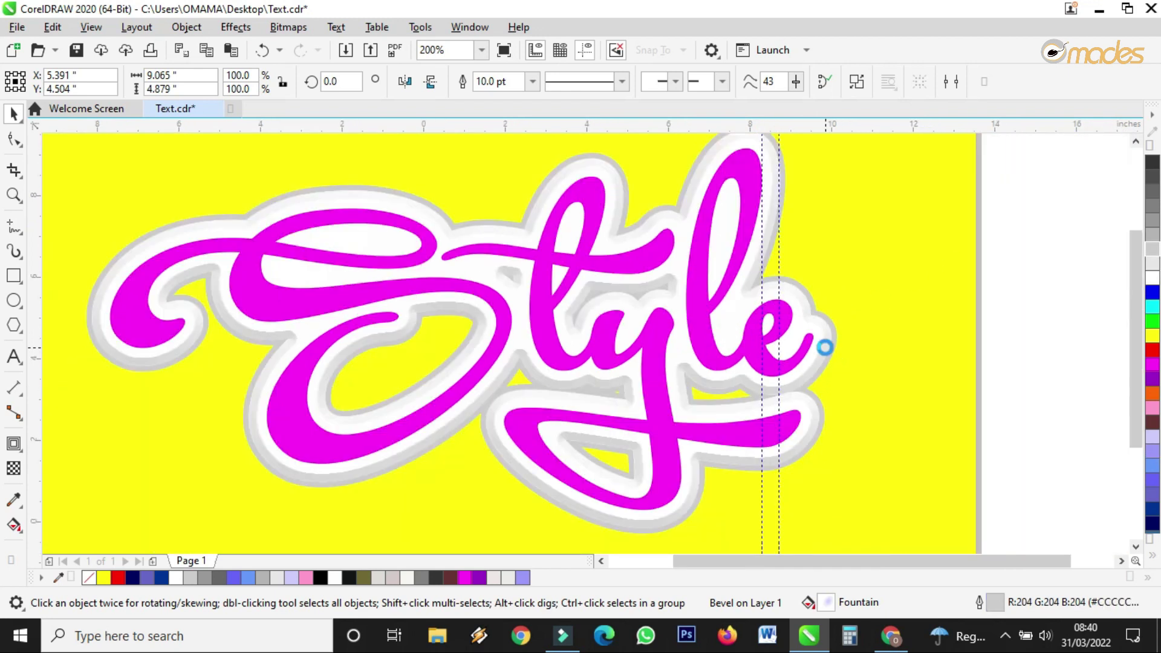
scroll(825, 348, down, 2)
click(1003, 340)
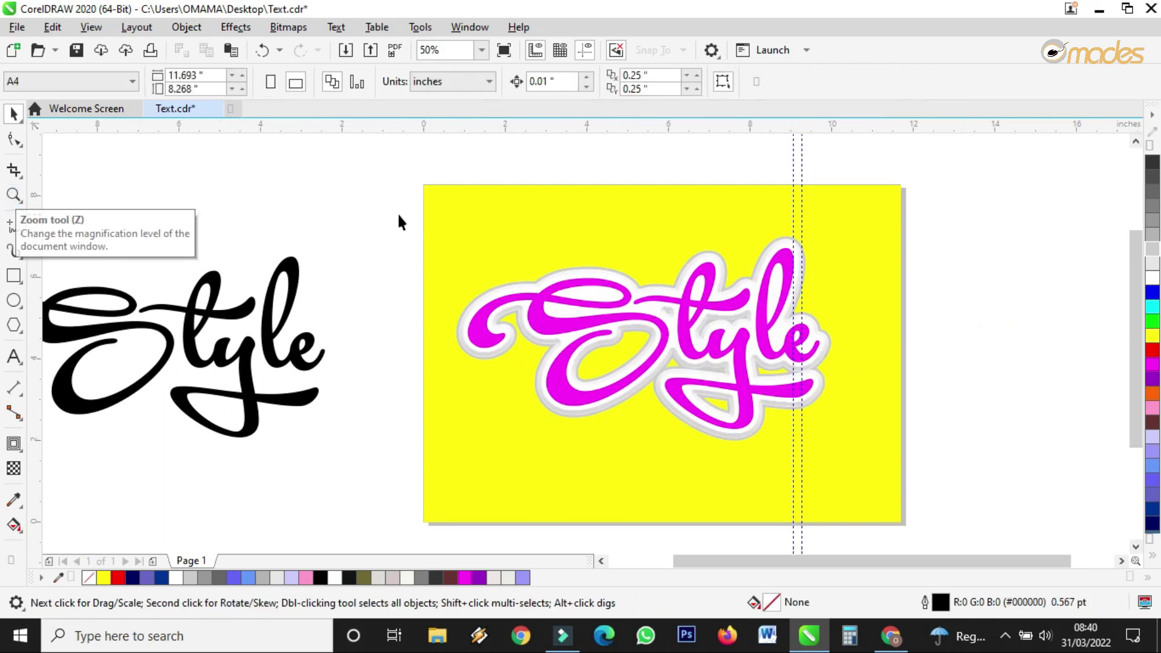
Give the yellow background rectangle a linear fountain fill running from violet-blue on the left to dark navy on the right.
click(510, 215)
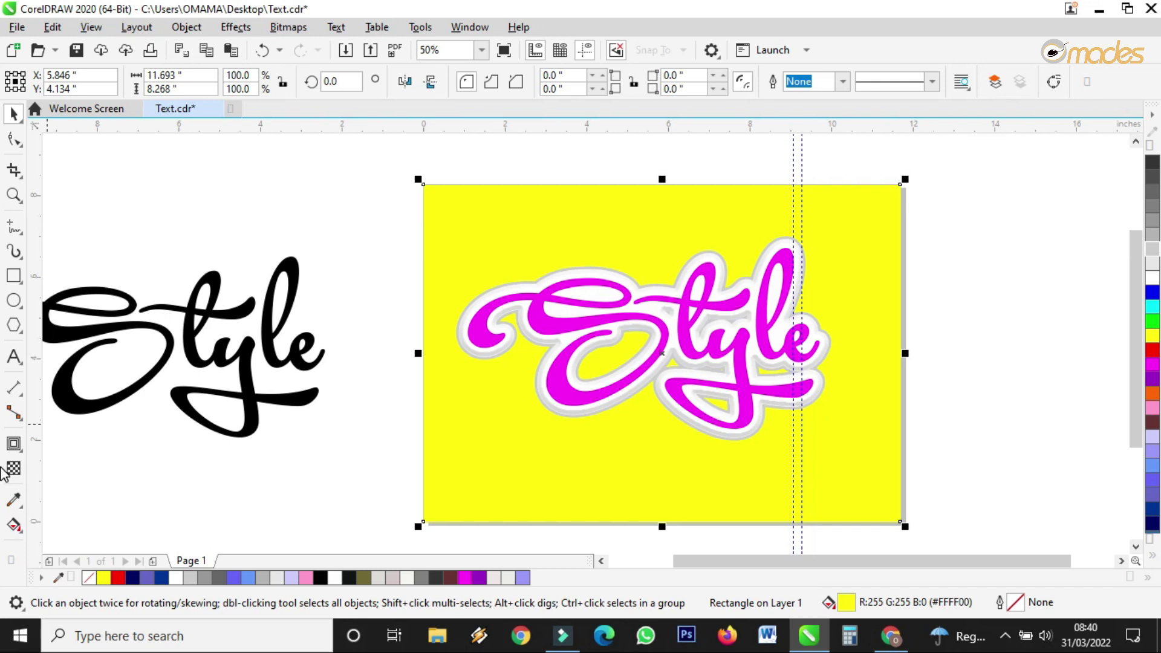
click(16, 523)
click(66, 523)
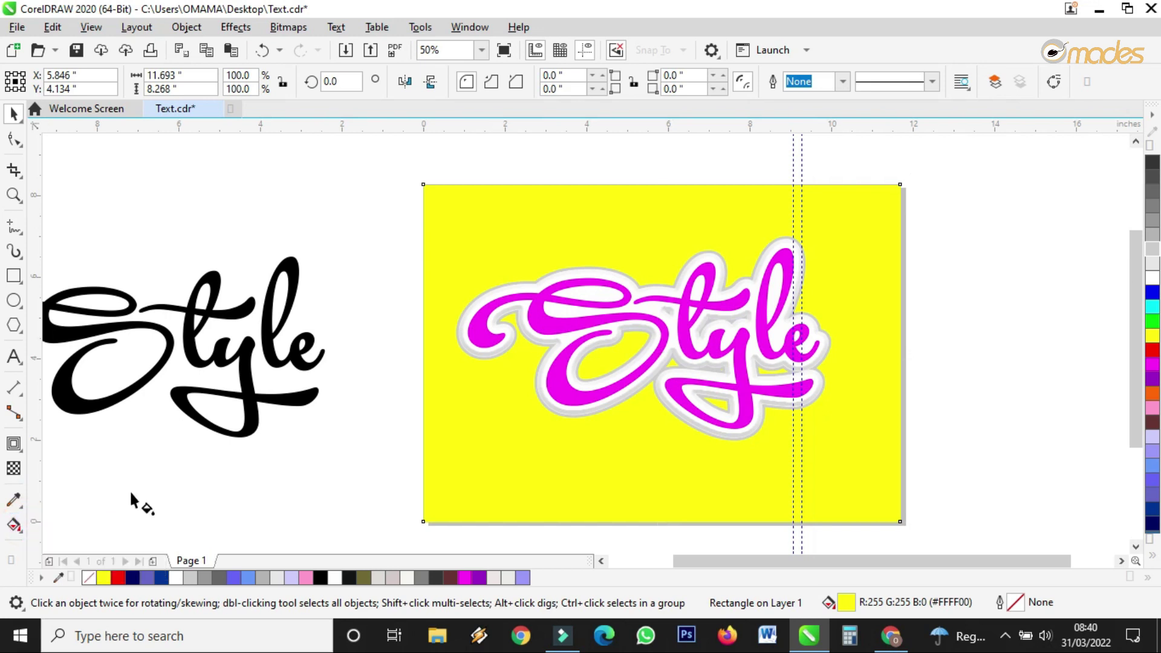
drag(416, 256, 803, 262)
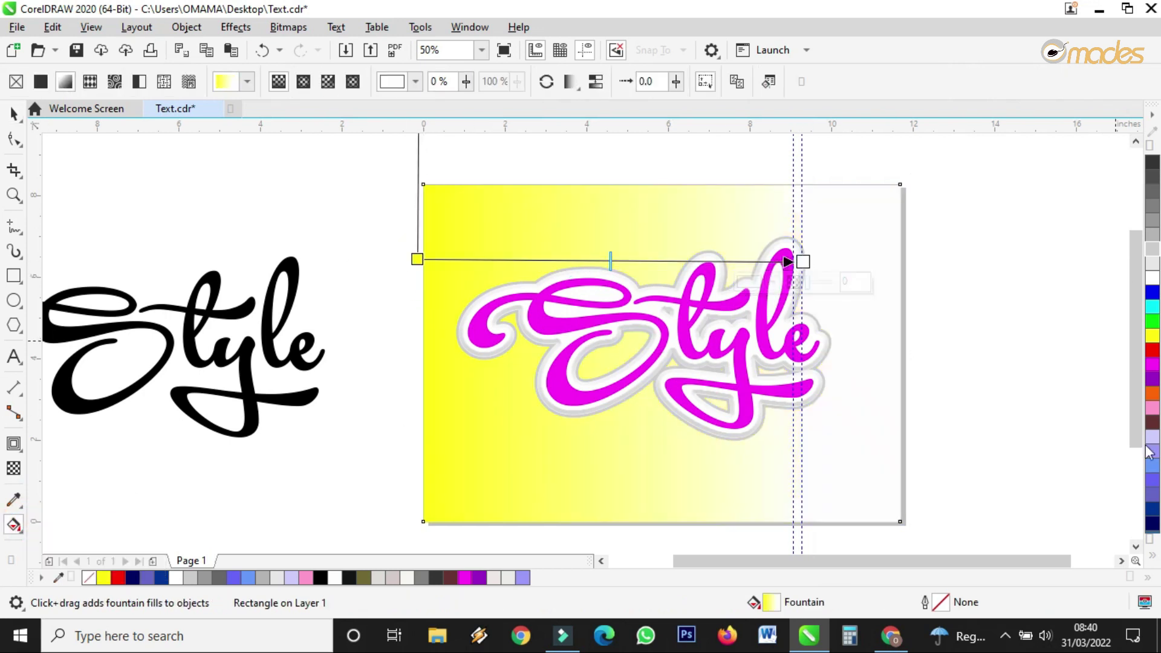
drag(1151, 528, 803, 262)
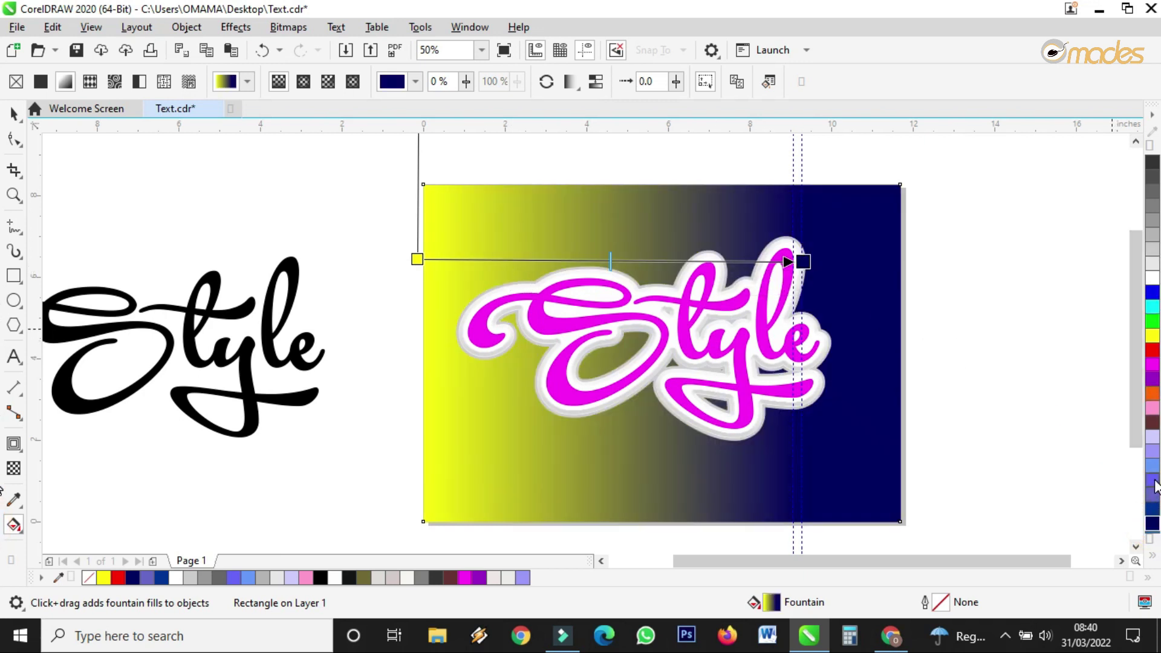
drag(427, 257, 418, 259)
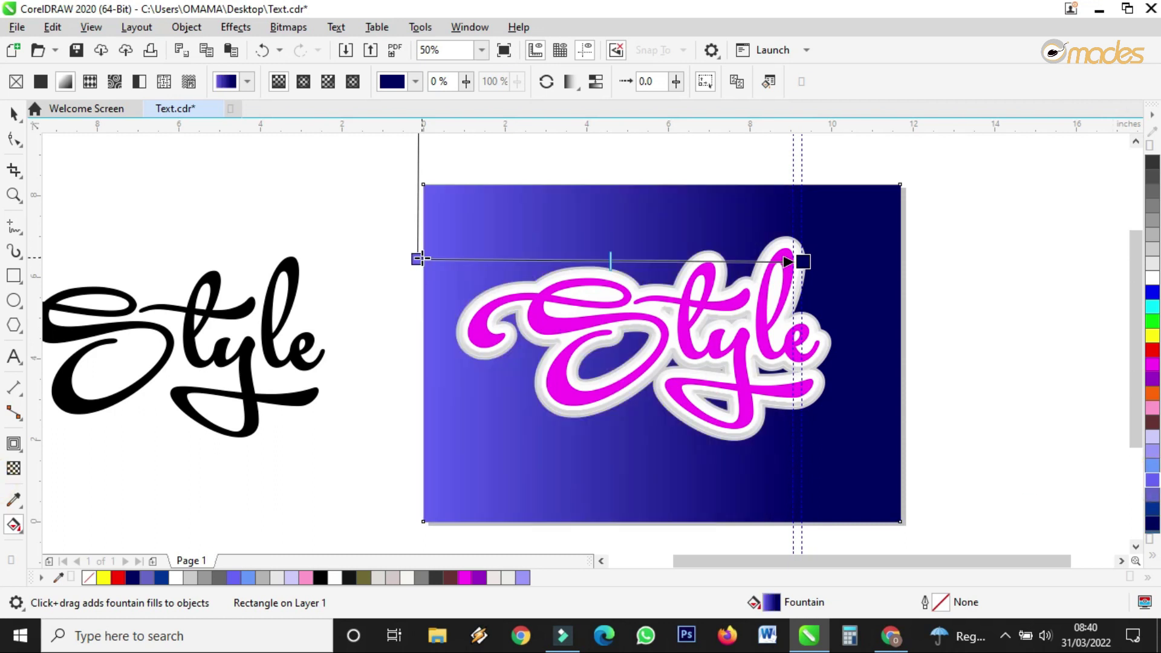
Change the background's fountain fill to elliptical, centre it behind the lettering, and make its centre colour white.
click(302, 82)
drag(583, 246, 613, 253)
drag(670, 341, 907, 240)
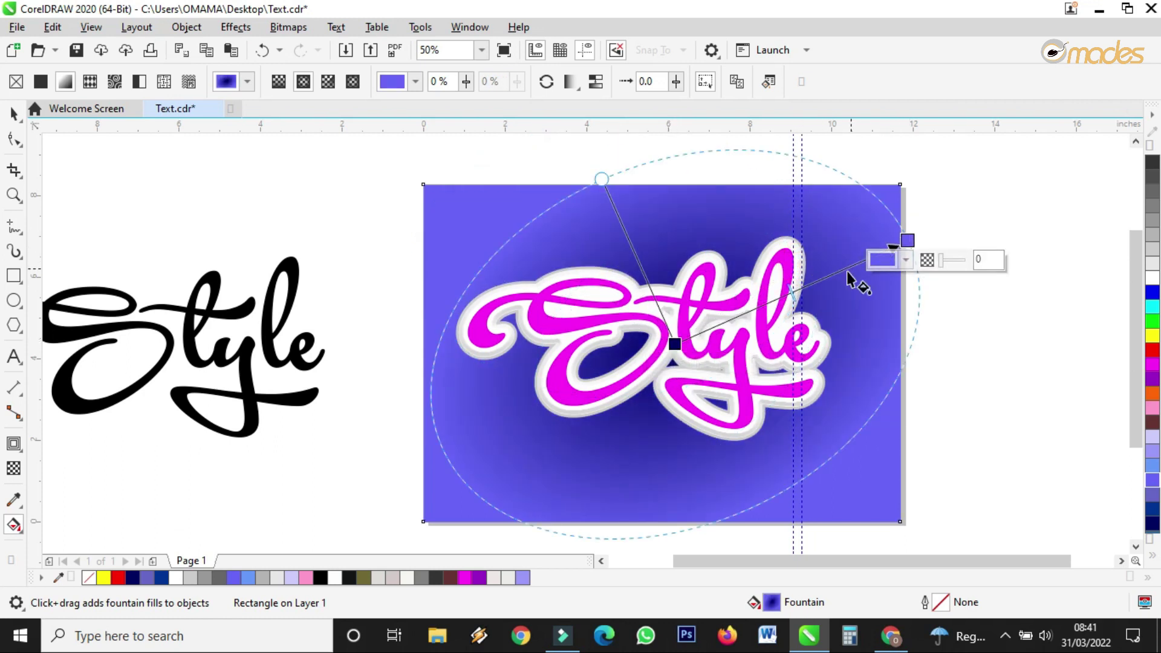
drag(1151, 277, 676, 342)
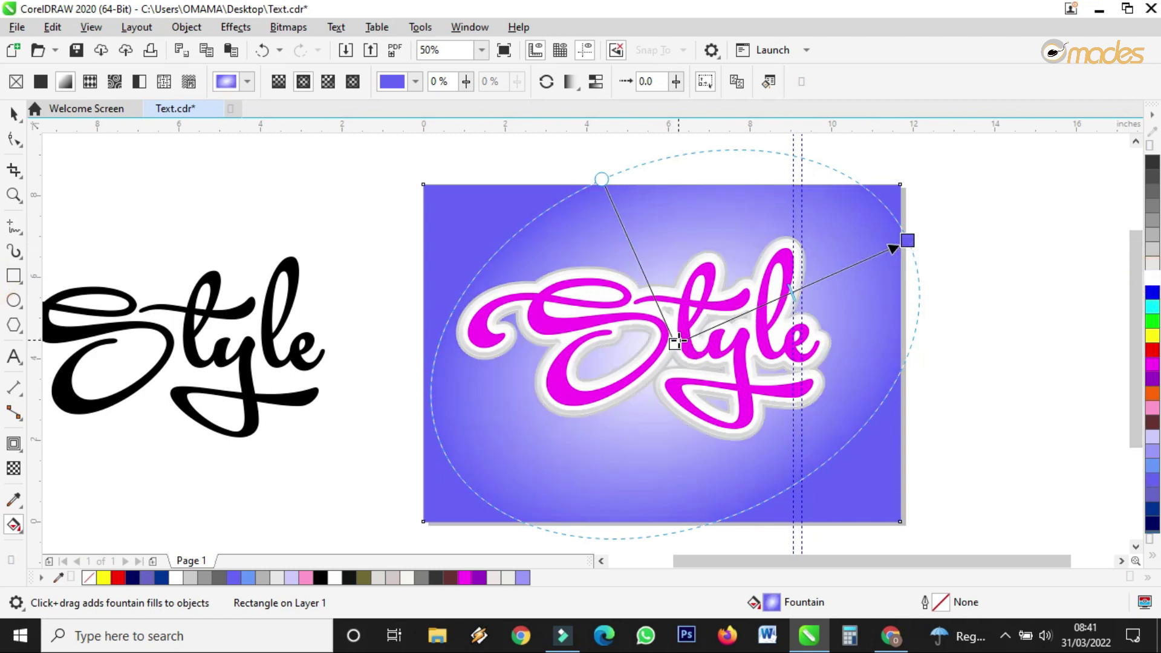
Reshape the background's elliptical fill into a wide, slanted white glow reaching past the right edge, and deselect the rectangle.
drag(906, 240, 848, 272)
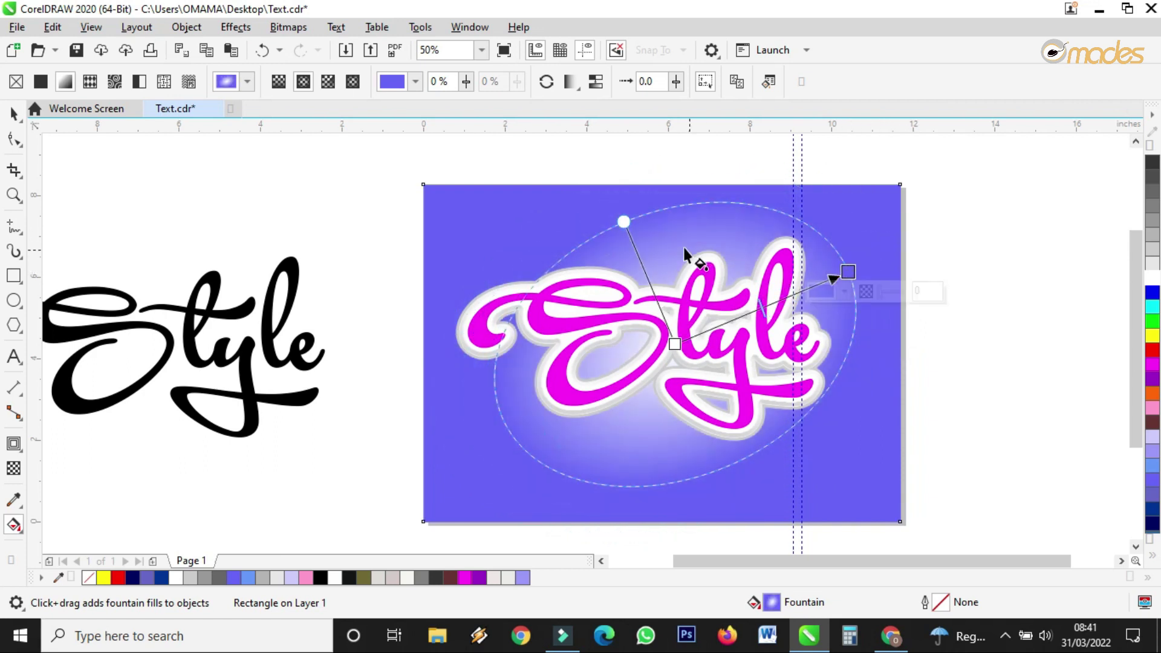
drag(627, 222, 623, 243)
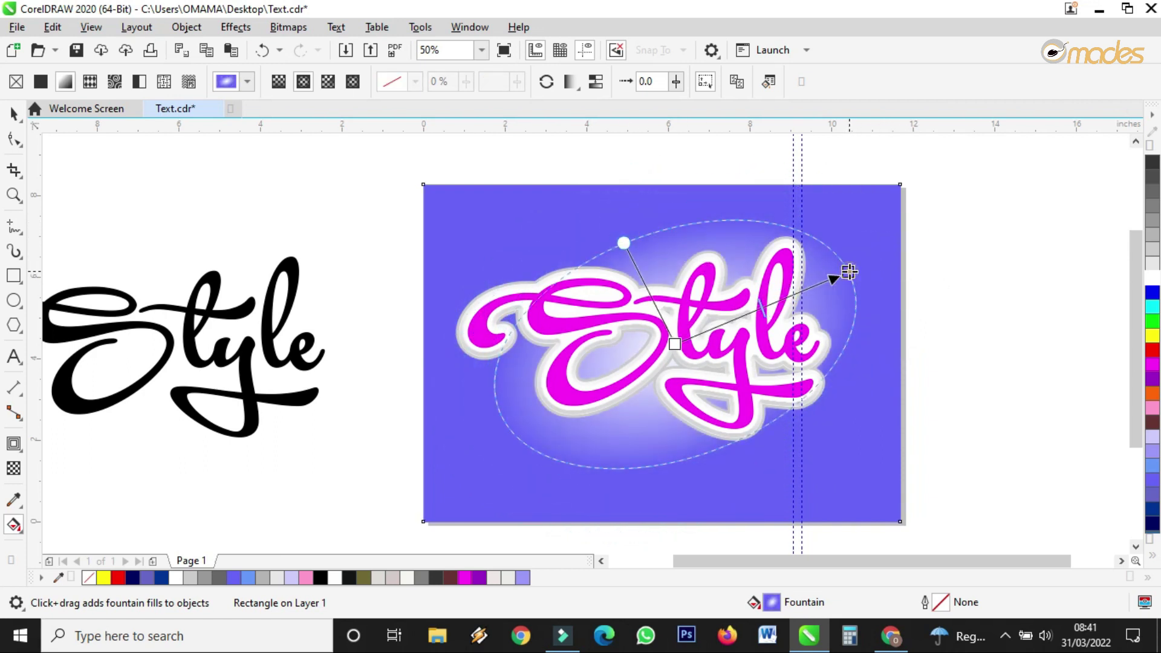
drag(849, 271, 939, 244)
drag(601, 189, 604, 238)
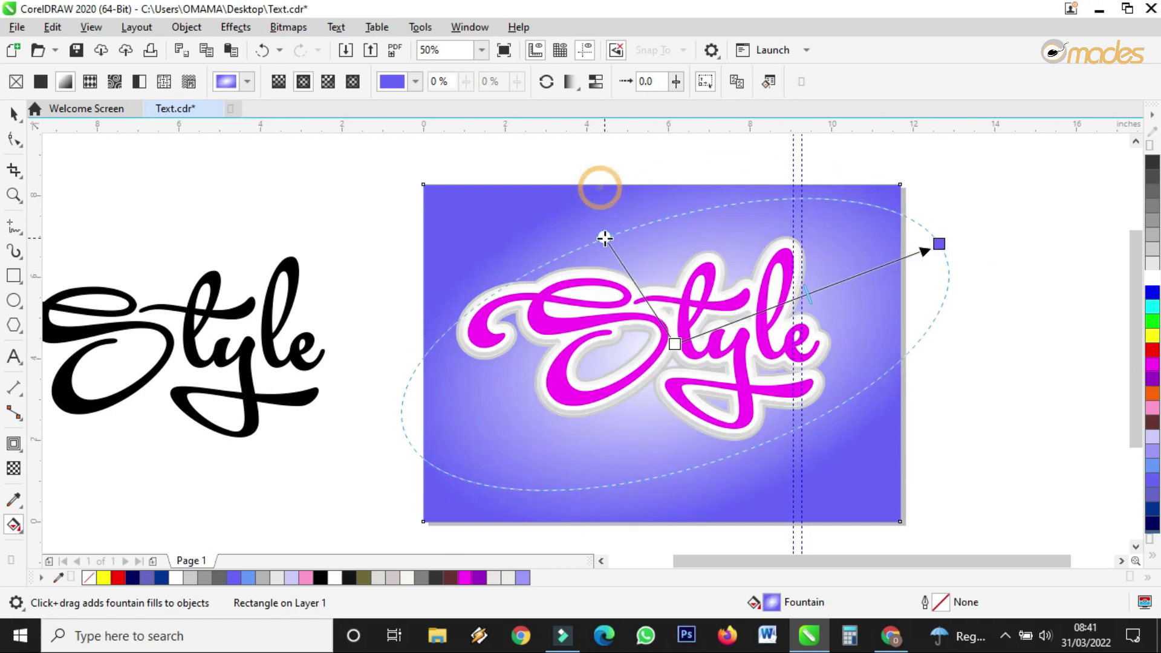
click(604, 238)
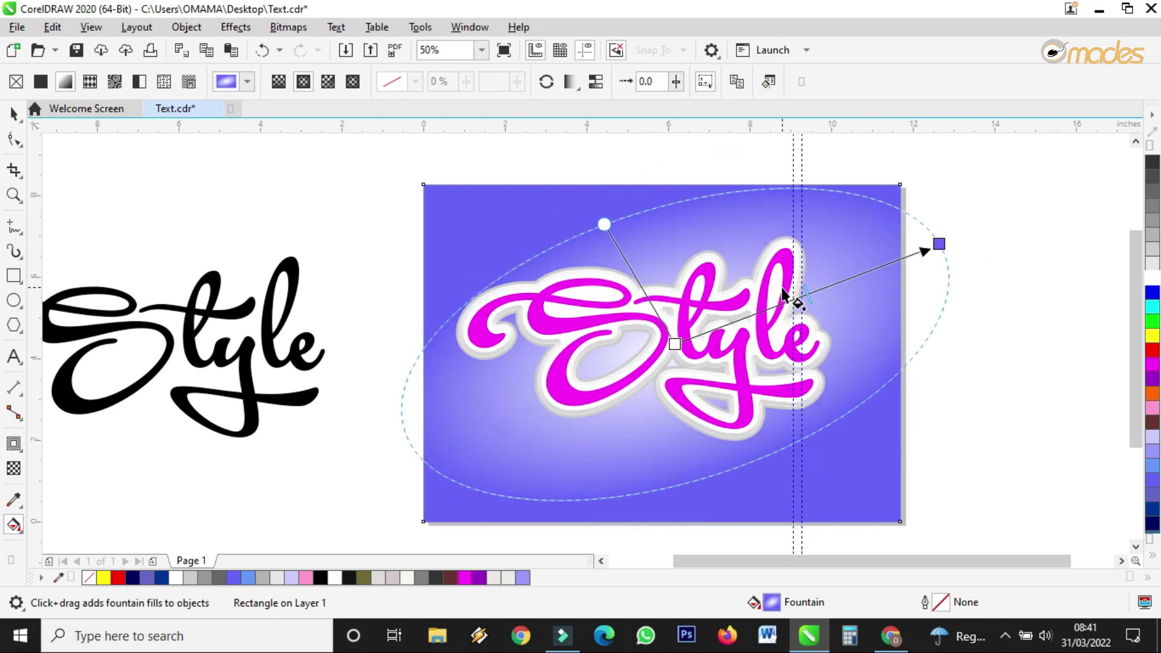
scroll(781, 285, up, 2)
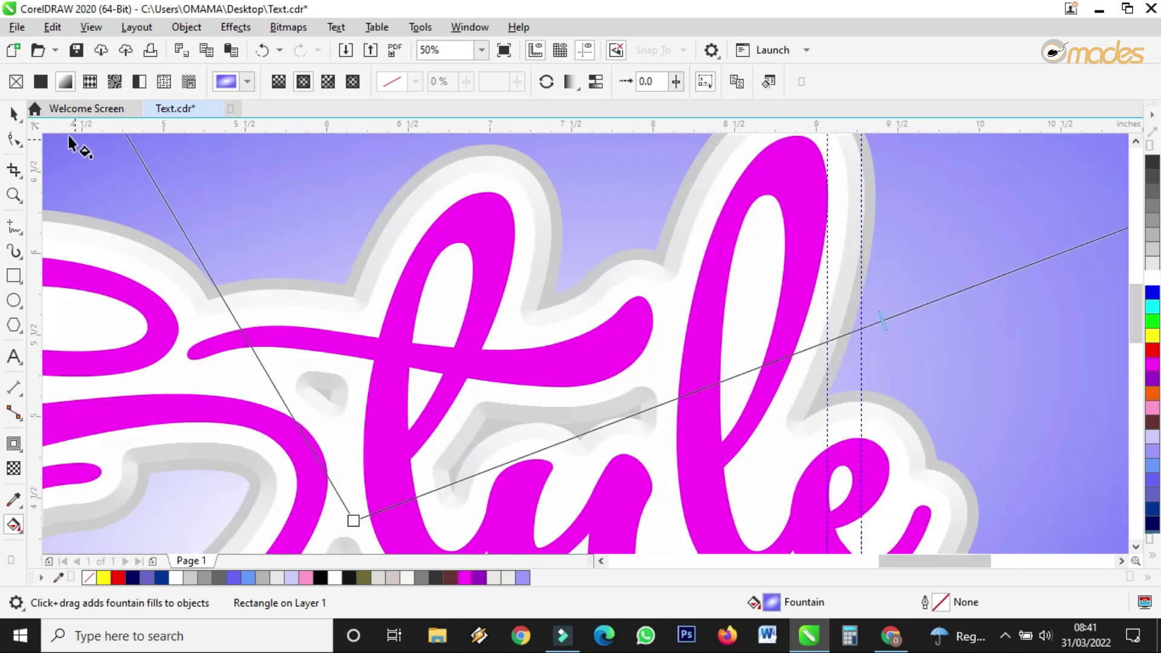
click(13, 113)
scroll(477, 303, down, 4)
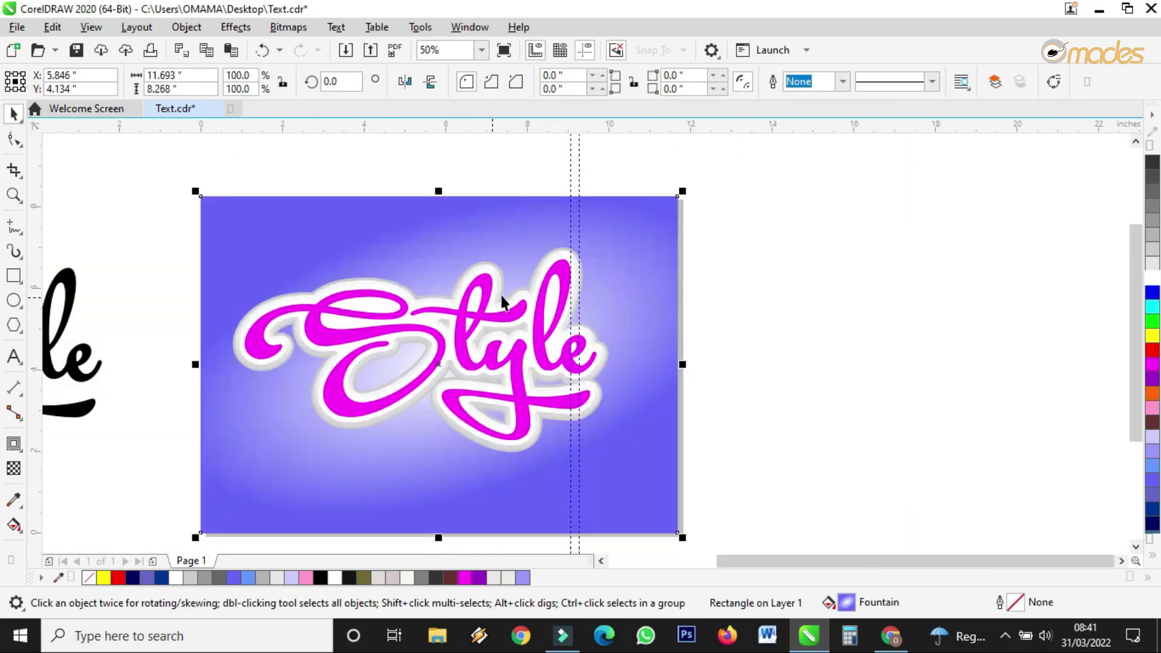
click(793, 289)
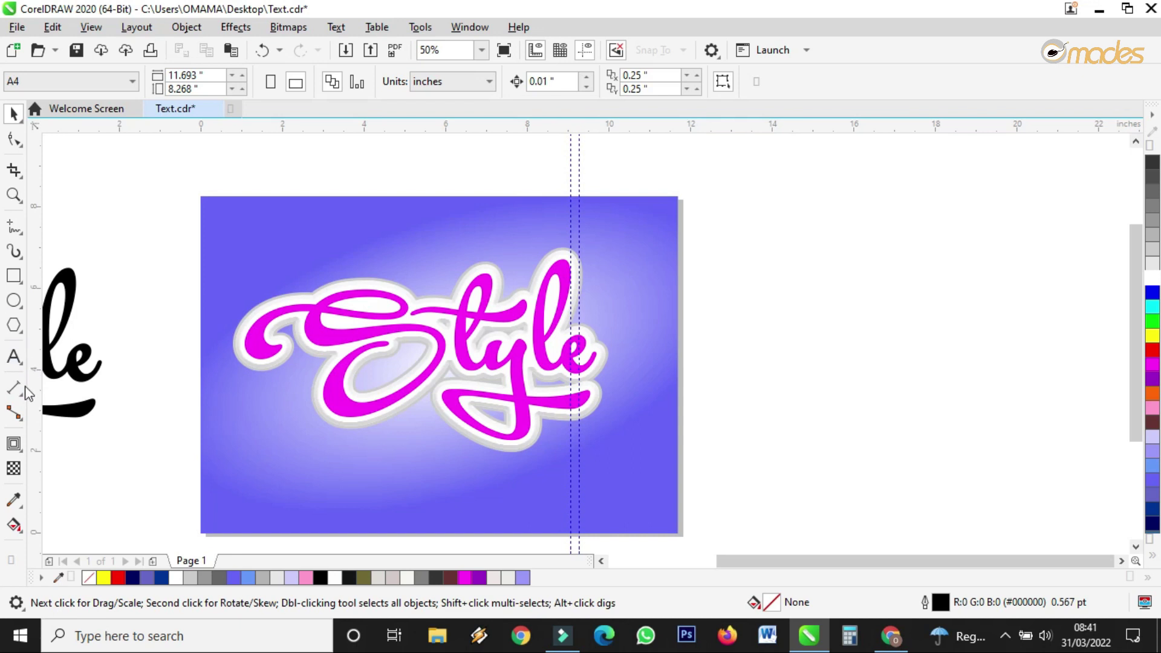
Draw a radial burst of lines with the Impact tool, centred near the background's right edge.
click(24, 332)
click(23, 334)
click(23, 334)
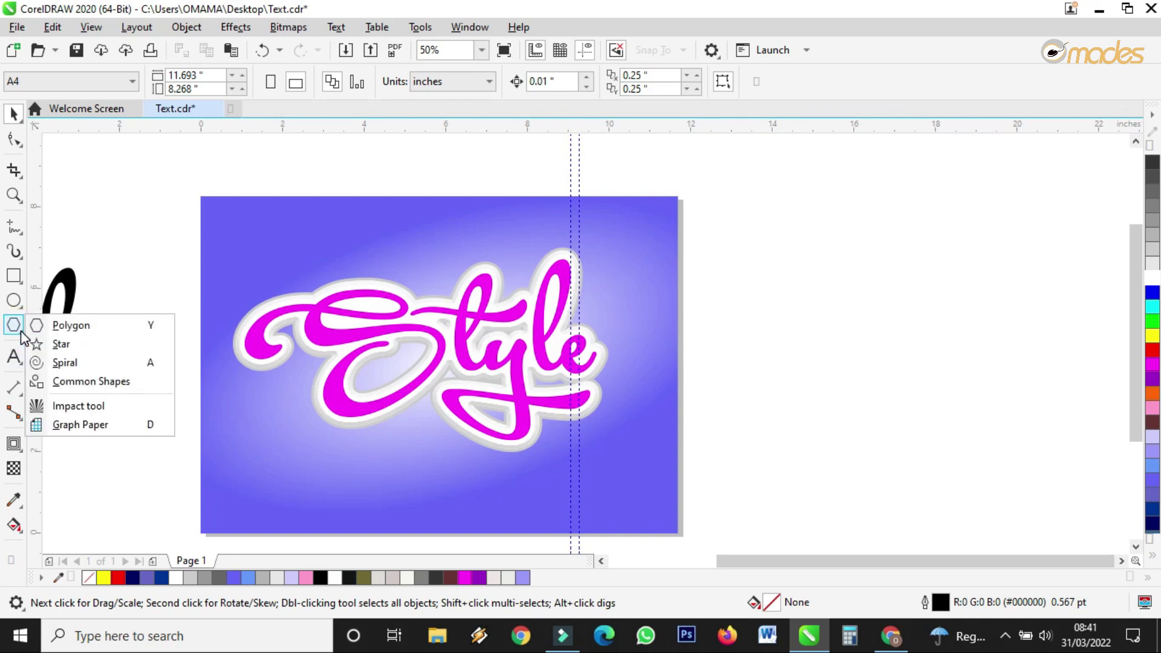
click(39, 407)
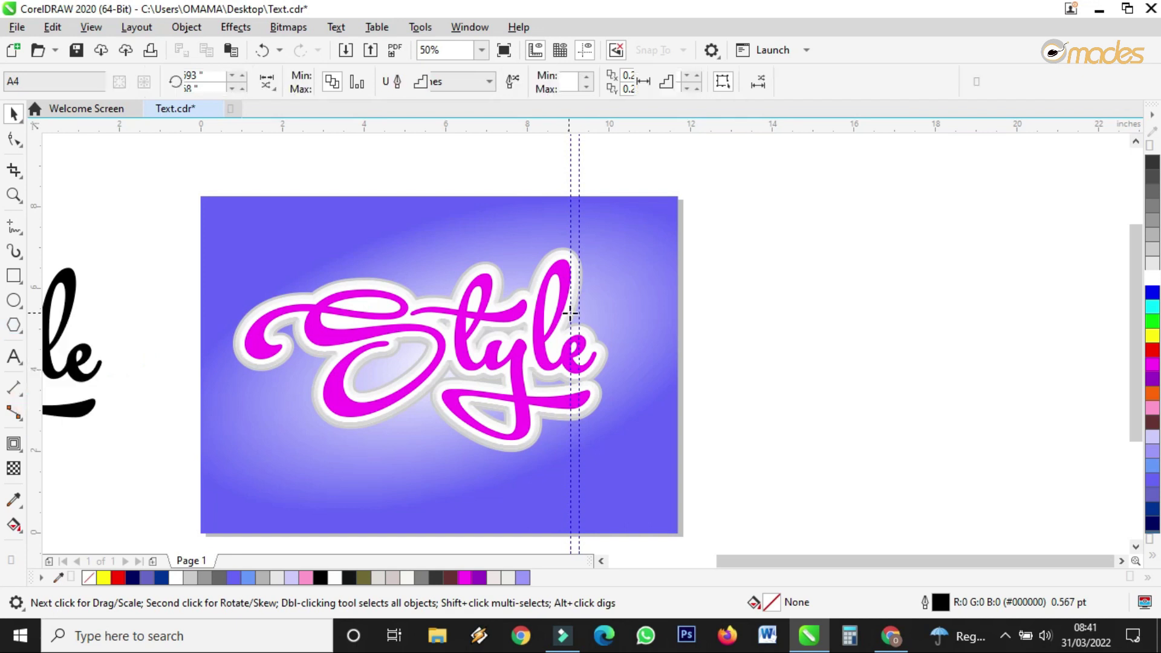
drag(665, 263, 790, 372)
Set the radial impact shape's spacing step to 2 and its width step to 7.
click(735, 77)
click(736, 77)
click(490, 78)
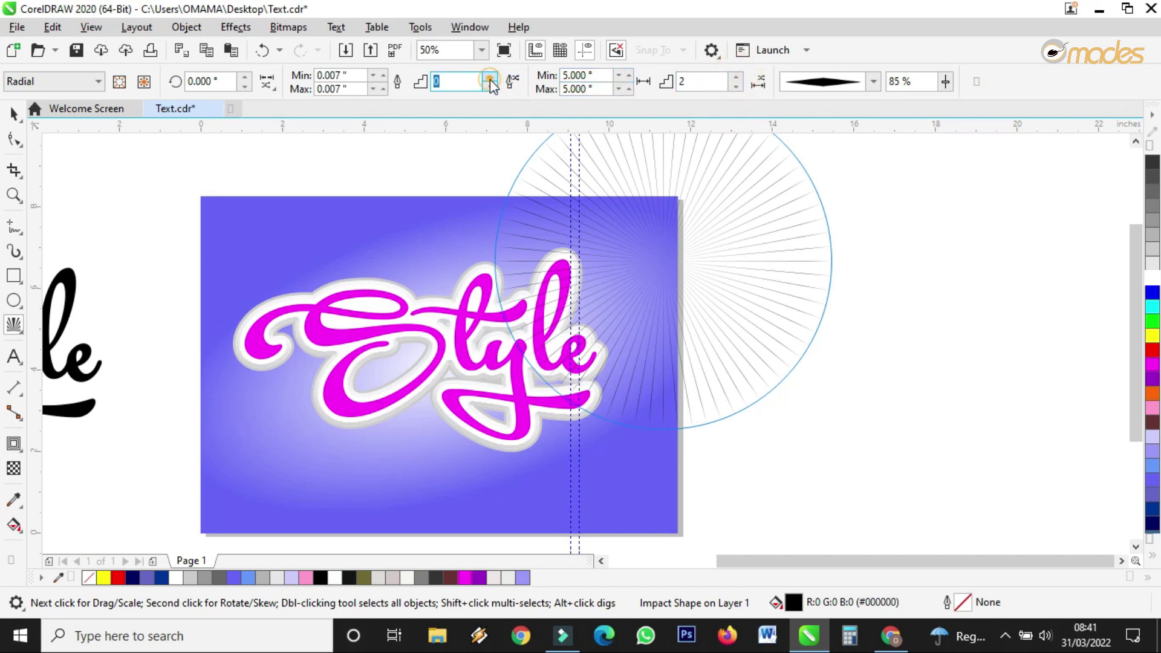
click(490, 78)
click(489, 77)
click(490, 78)
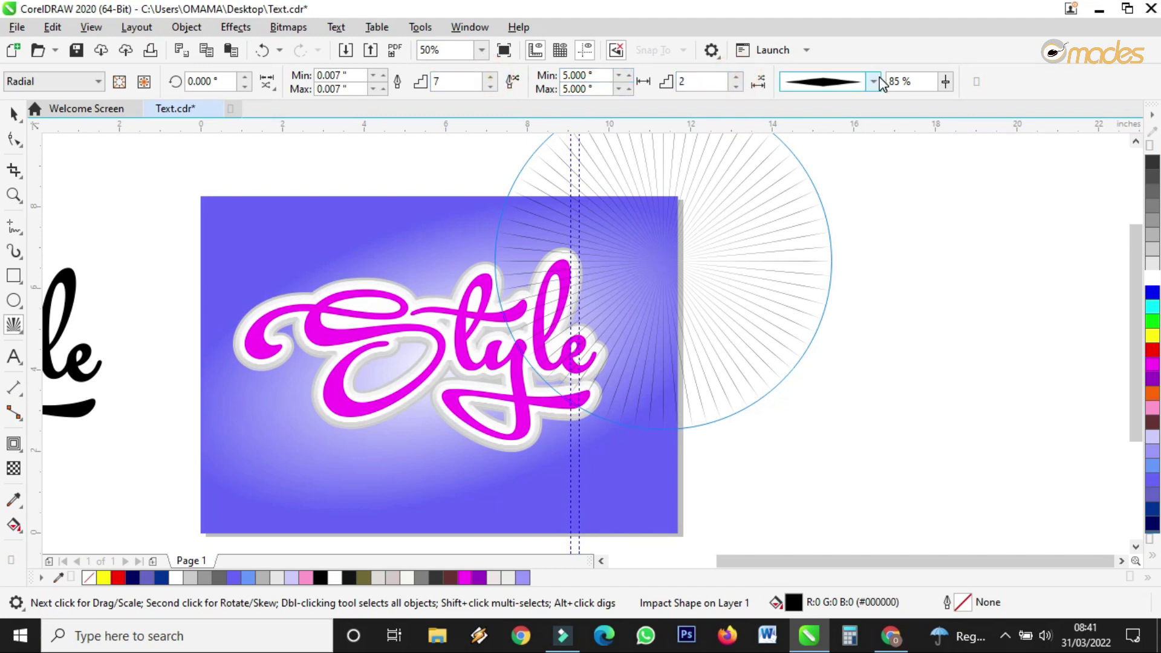
Keep the tapered line style for the impact shape and set its widest point to 92%, trying 79% and 36% first.
click(873, 81)
click(843, 119)
click(945, 81)
drag(944, 102, 922, 104)
click(945, 81)
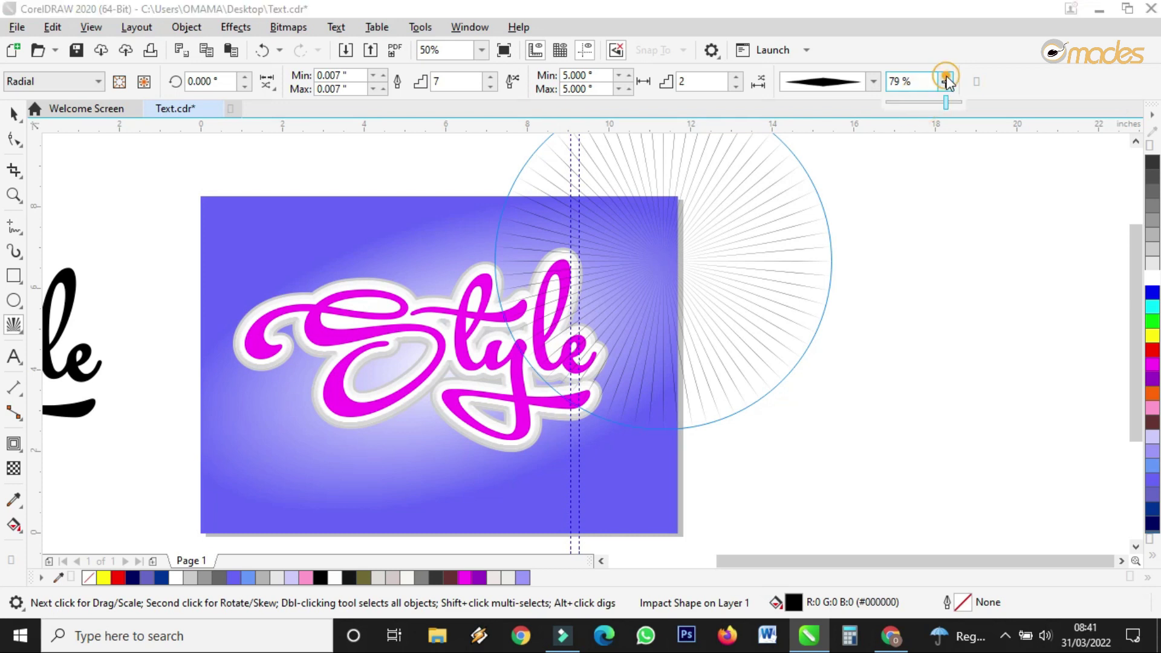
click(913, 104)
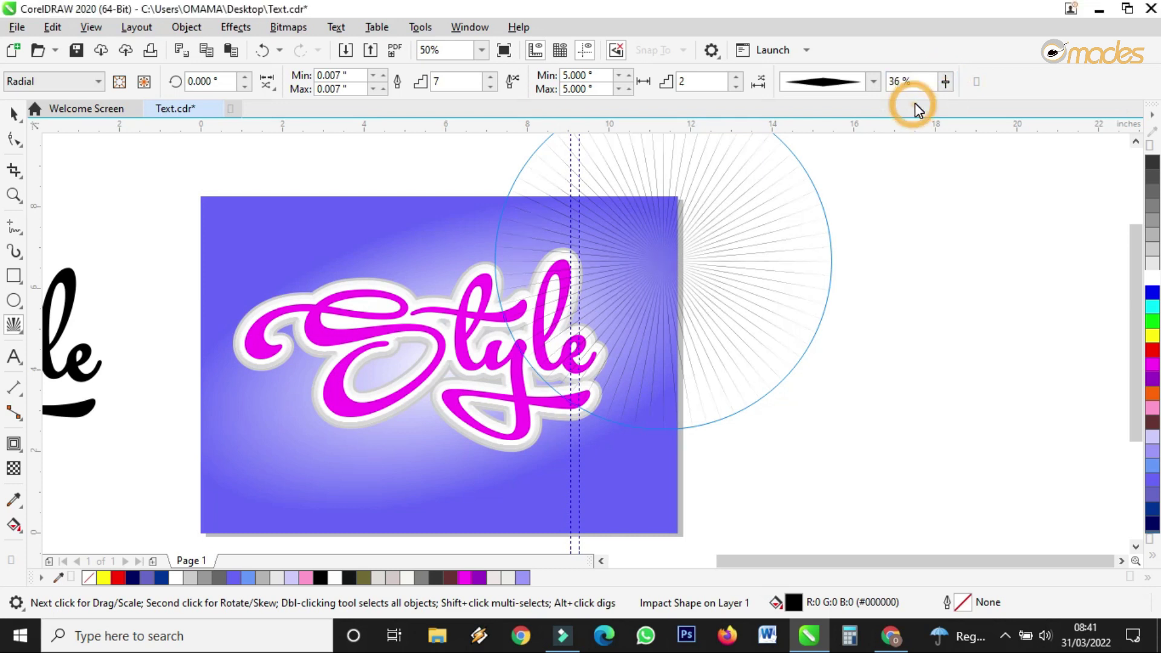
click(943, 84)
click(985, 104)
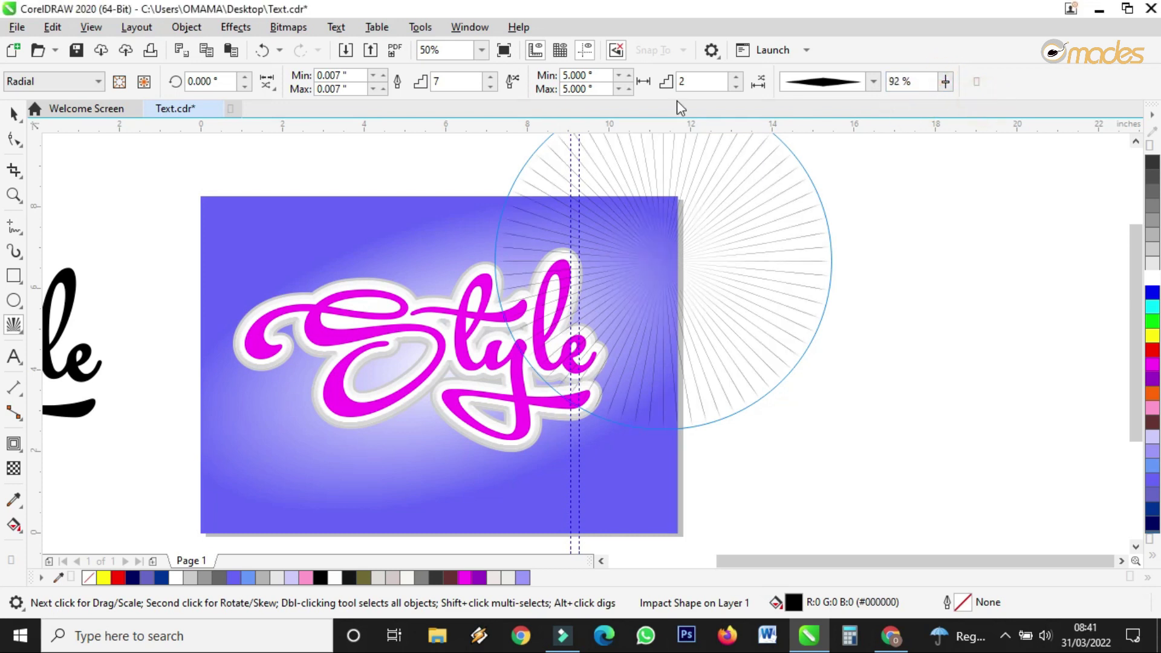
Group the magenta lettering with its beveled contour and move the group off the page to the right.
click(13, 113)
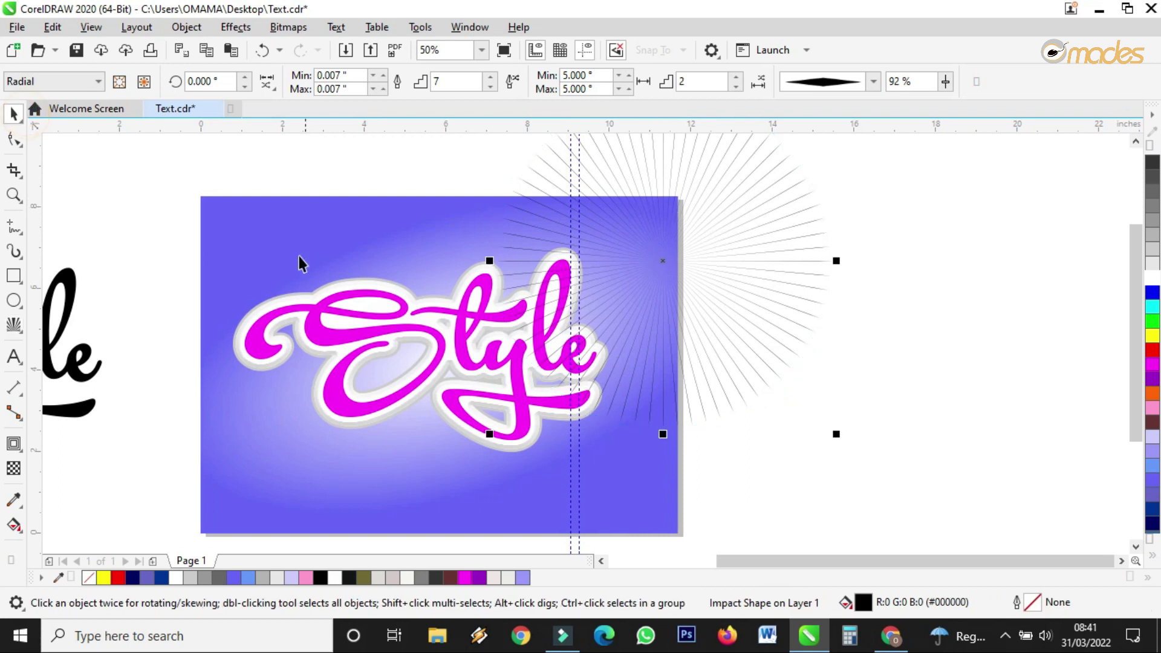
drag(188, 188, 656, 466)
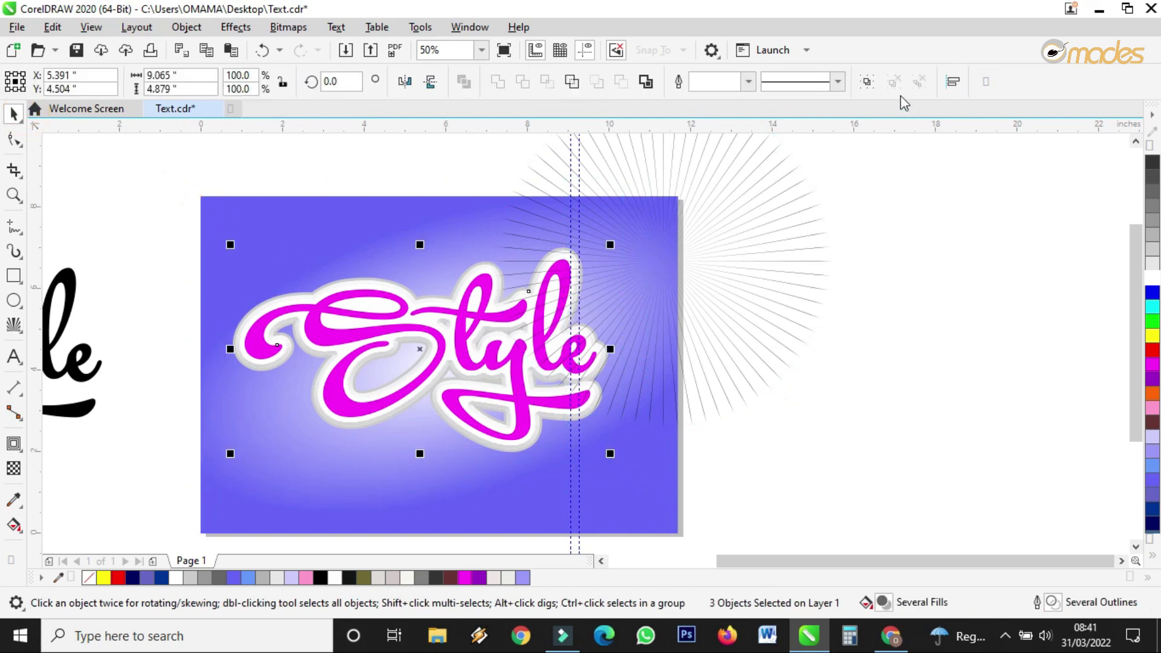
click(869, 82)
drag(463, 331, 955, 410)
Move the radial impact shape to the centre of the background and fill it white.
drag(686, 254, 477, 355)
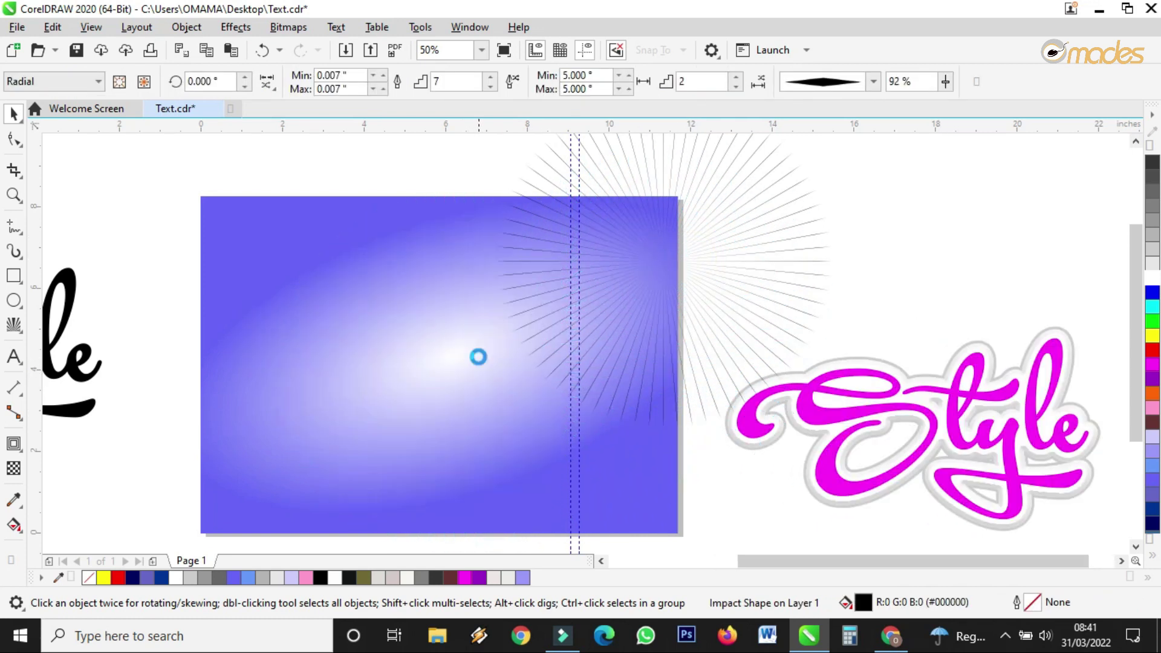
scroll(469, 361, up, 2)
click(1153, 278)
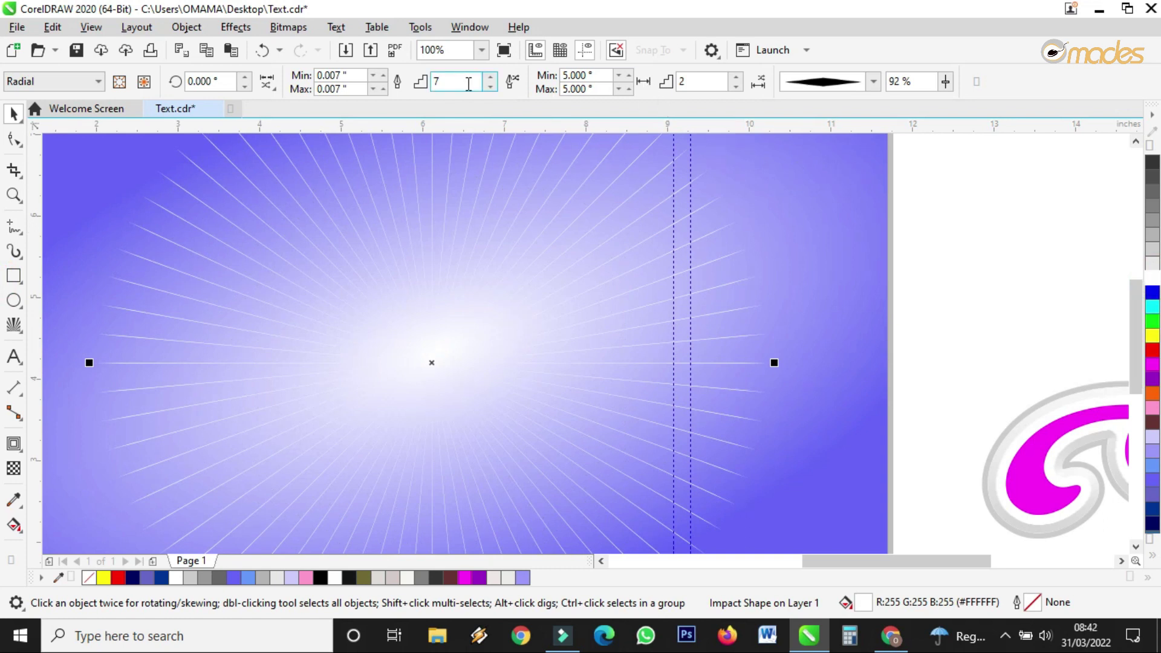
Raise the white impact shape's spacing step to 15.
click(738, 78)
click(738, 77)
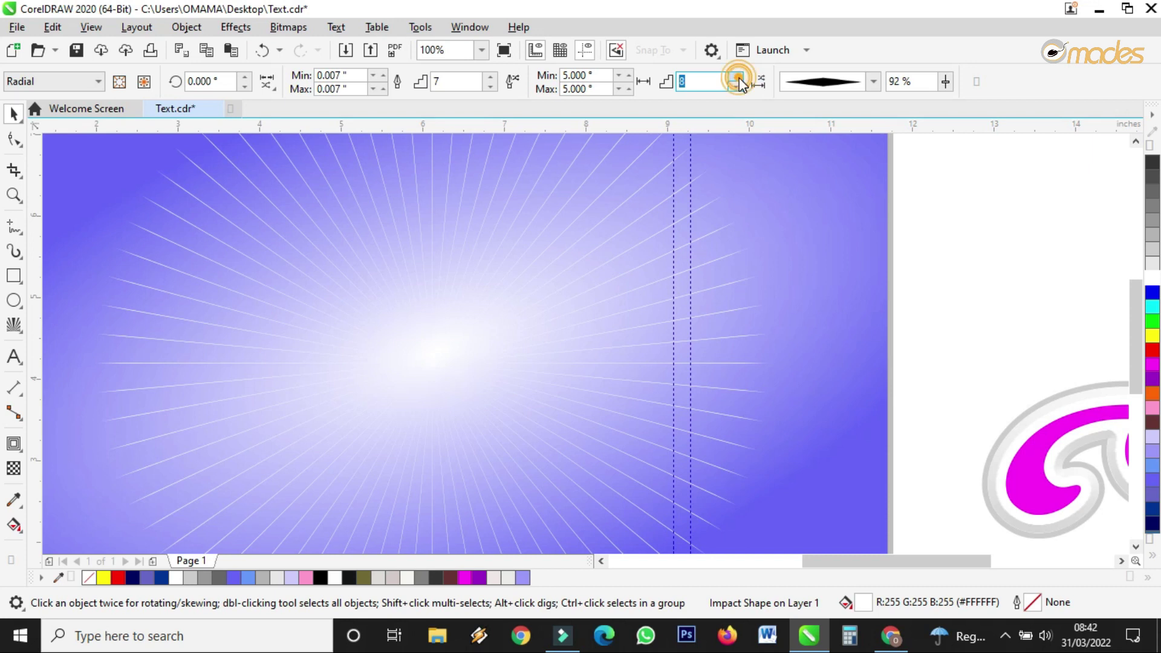
click(738, 77)
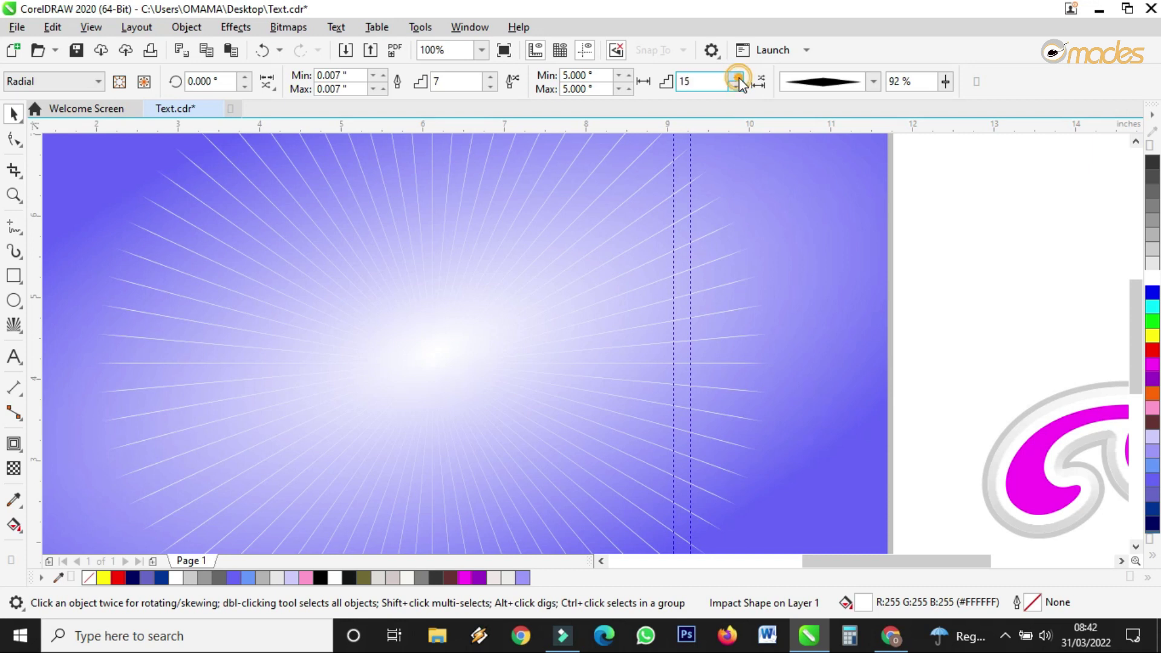
Set the white impact shape's width step to 16 and spacing step to 19, and choose the elliptical line style.
click(490, 77)
click(491, 77)
click(491, 76)
click(851, 82)
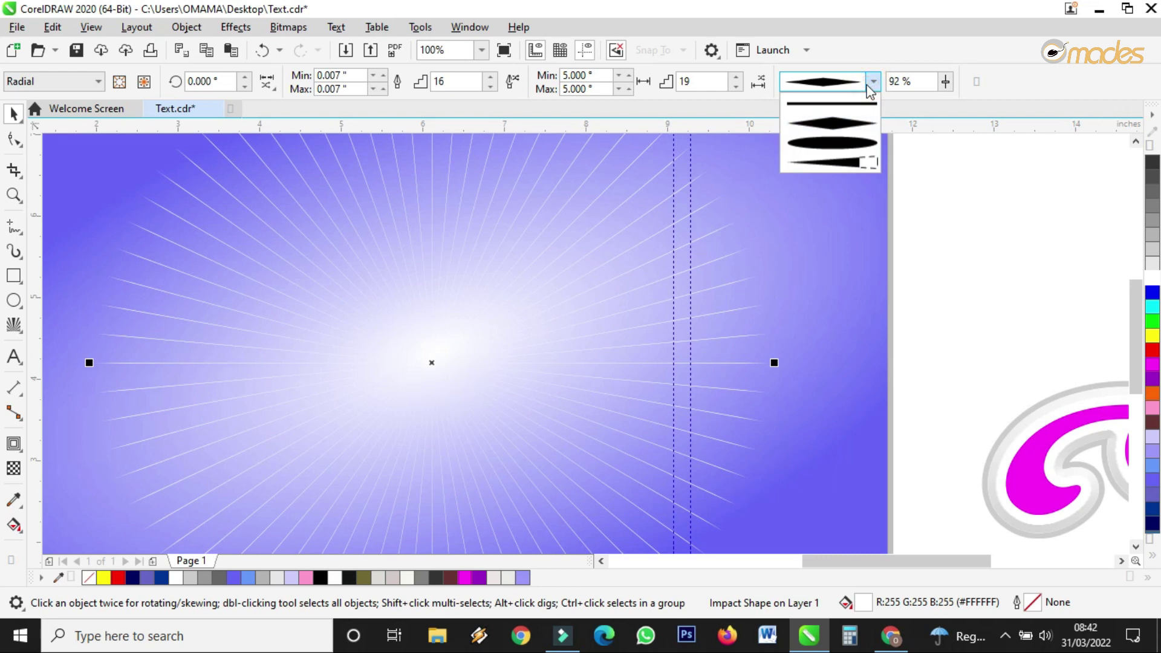
click(836, 137)
scroll(682, 281, down, 1)
scroll(623, 288, up, 1)
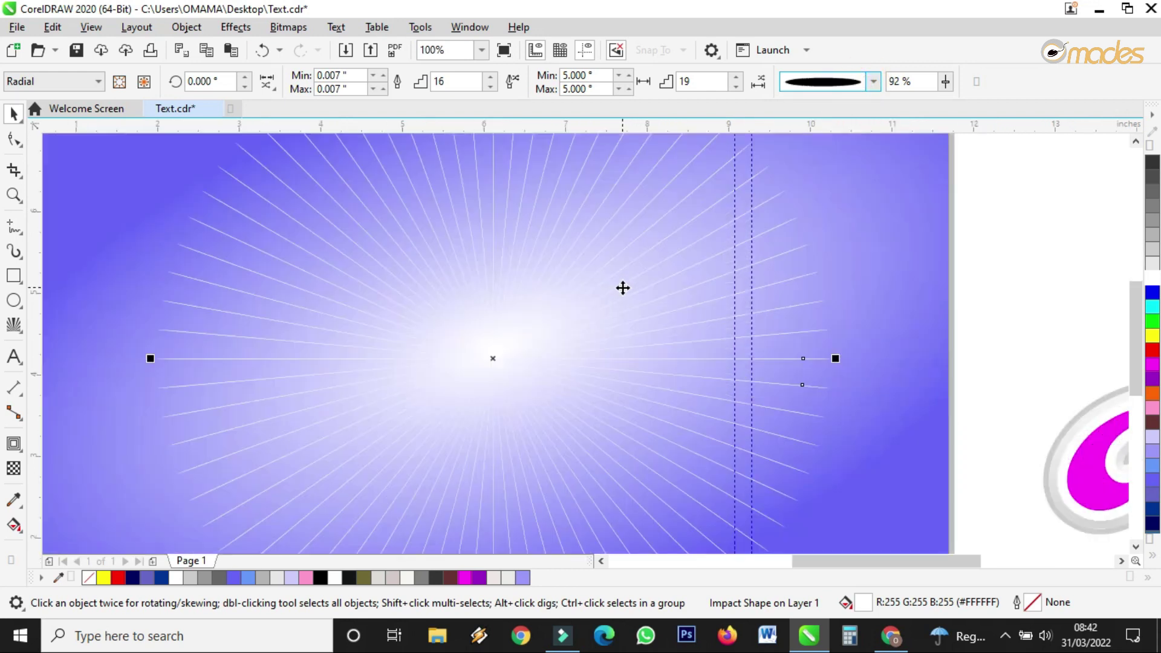
Duplicate the white ray shape with a slight rotation around its centre to make the rays denser.
click(554, 281)
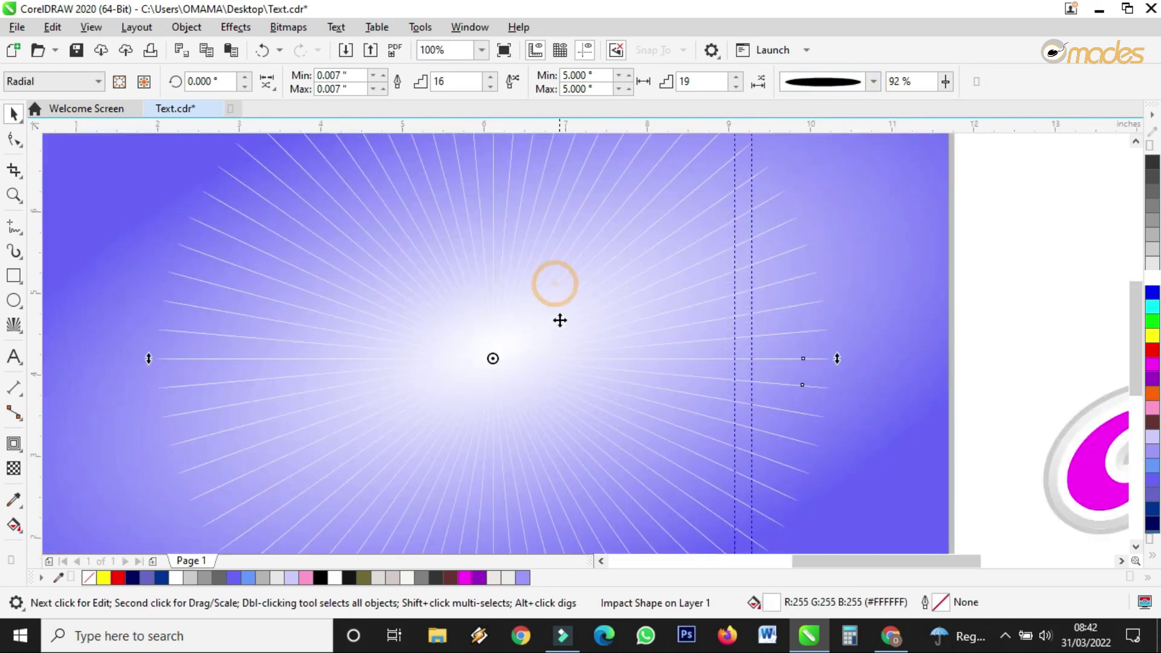
scroll(560, 321, down, 1)
drag(707, 162, 720, 182)
scroll(588, 223, up, 1)
scroll(588, 223, down, 1)
Convert both white ray shapes together into one 300 dpi RGB Color (24-bit) bitmap.
drag(799, 151, 292, 533)
scroll(504, 329, up, 1)
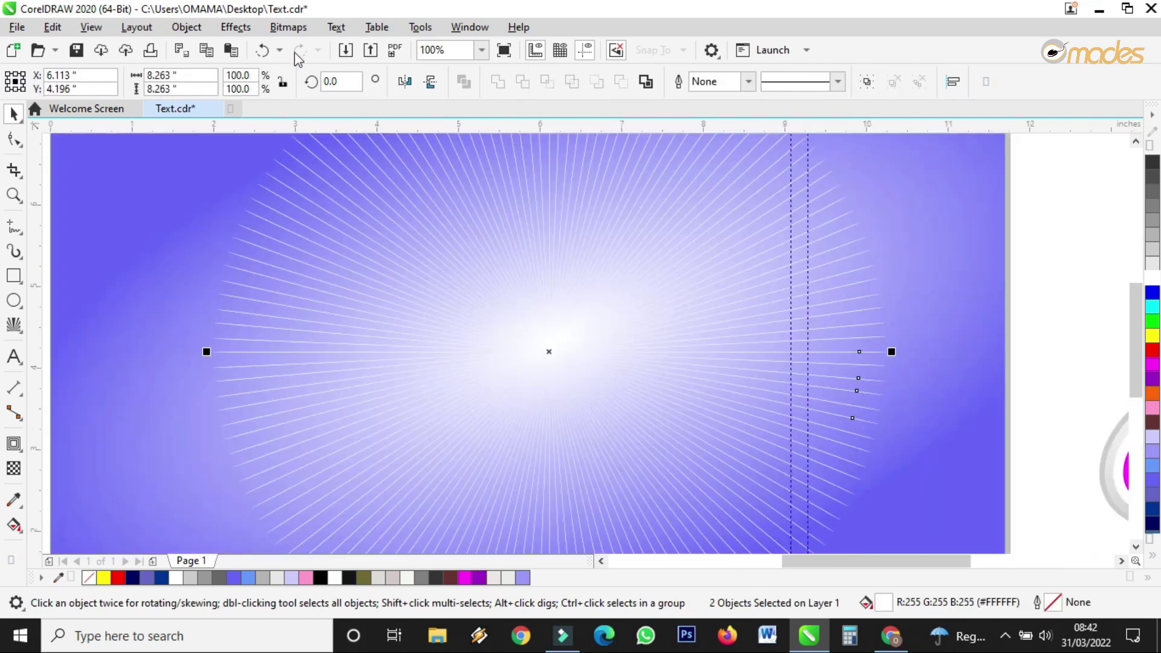
click(244, 30)
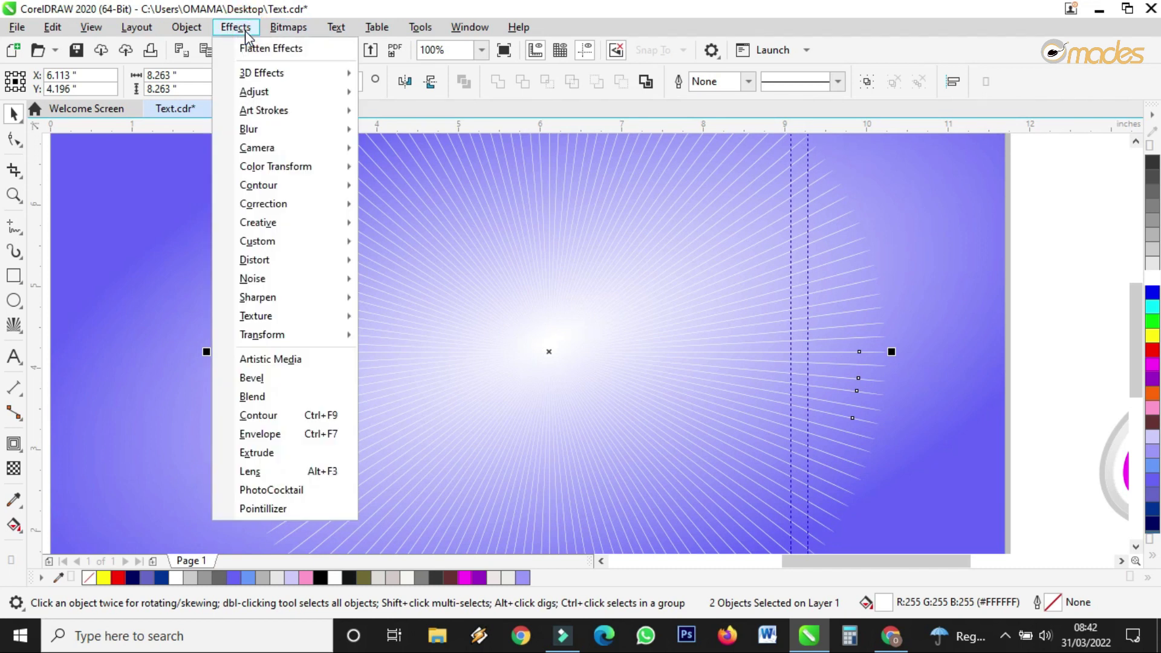
mouse_move(301, 133)
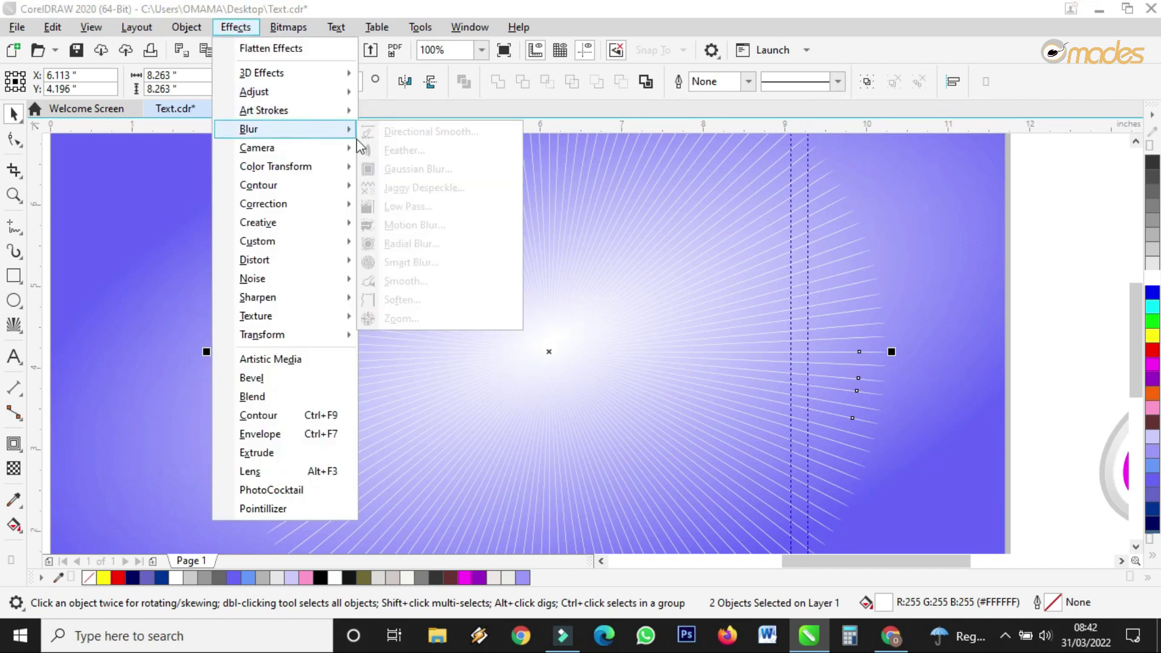
click(555, 161)
click(288, 26)
click(330, 48)
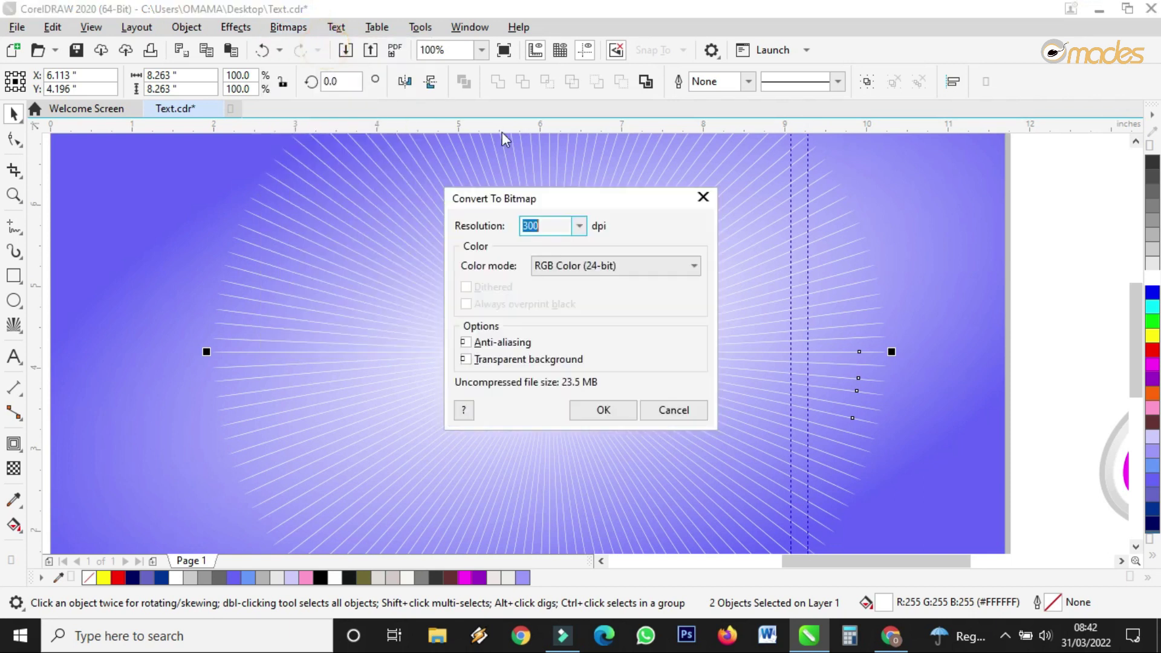
click(632, 413)
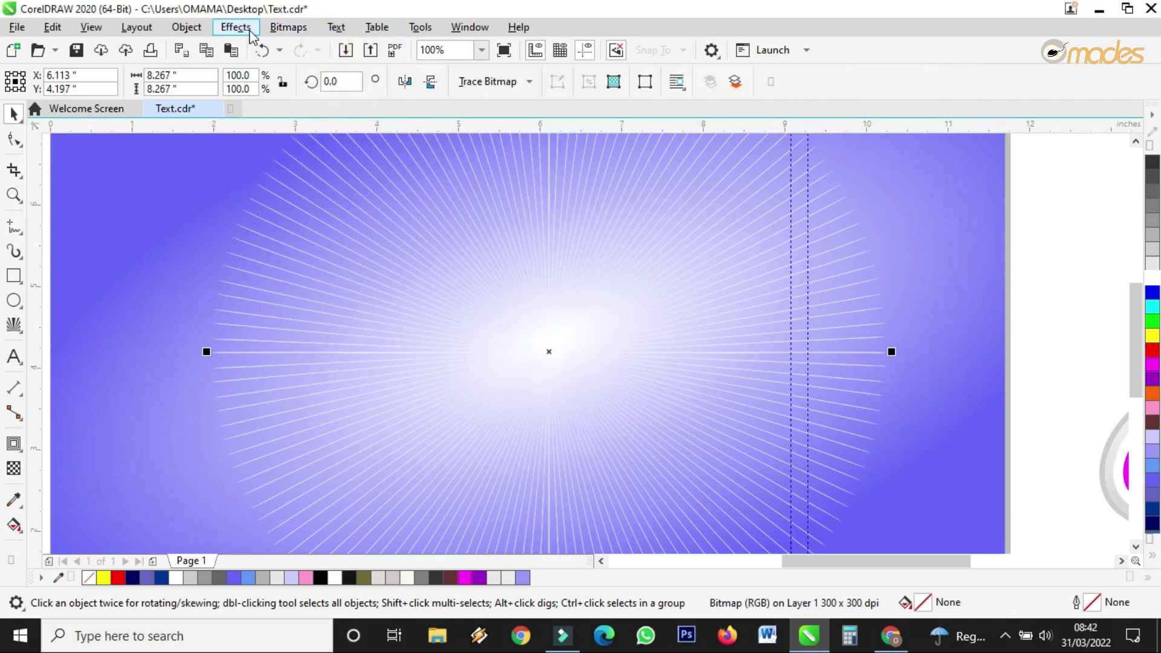
Apply a Gaussian Blur with a 9.1-pixel radius to the ray bitmap, trying radii from 3.7 to 25.9 pixels first.
click(235, 27)
mouse_move(266, 130)
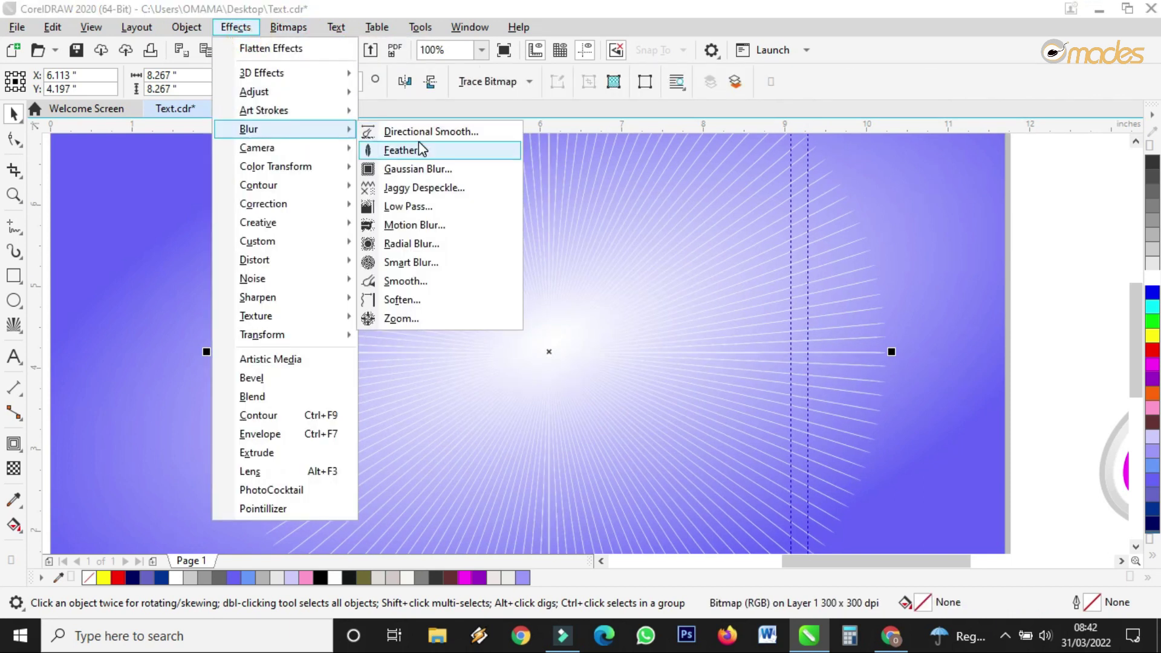
click(418, 170)
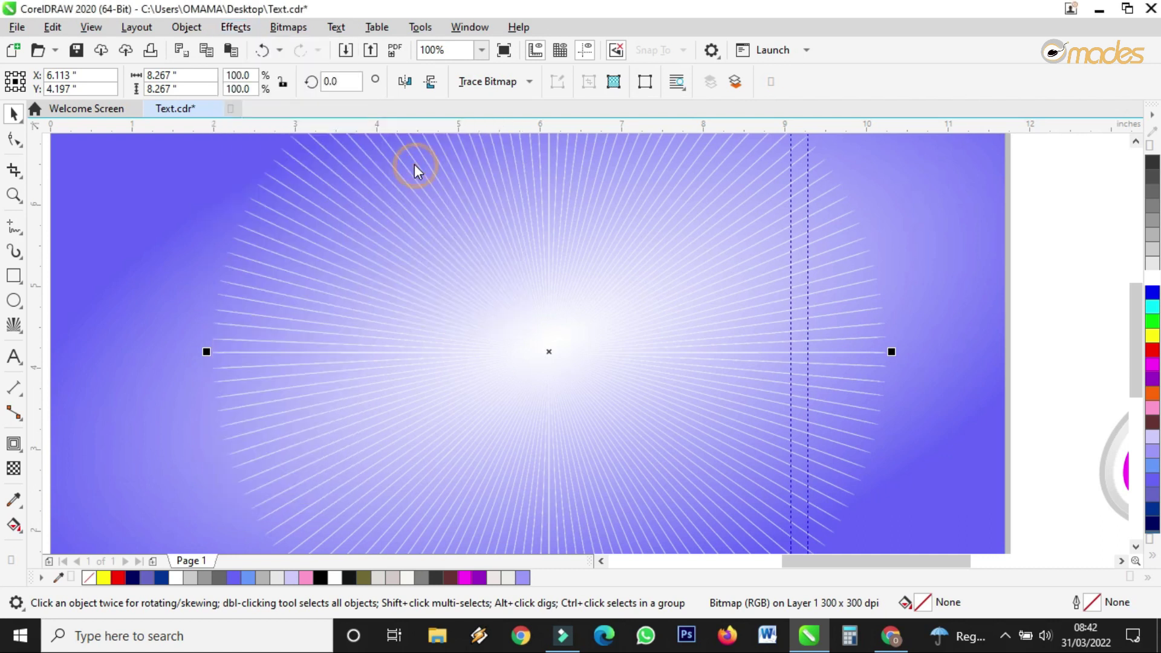
click(546, 305)
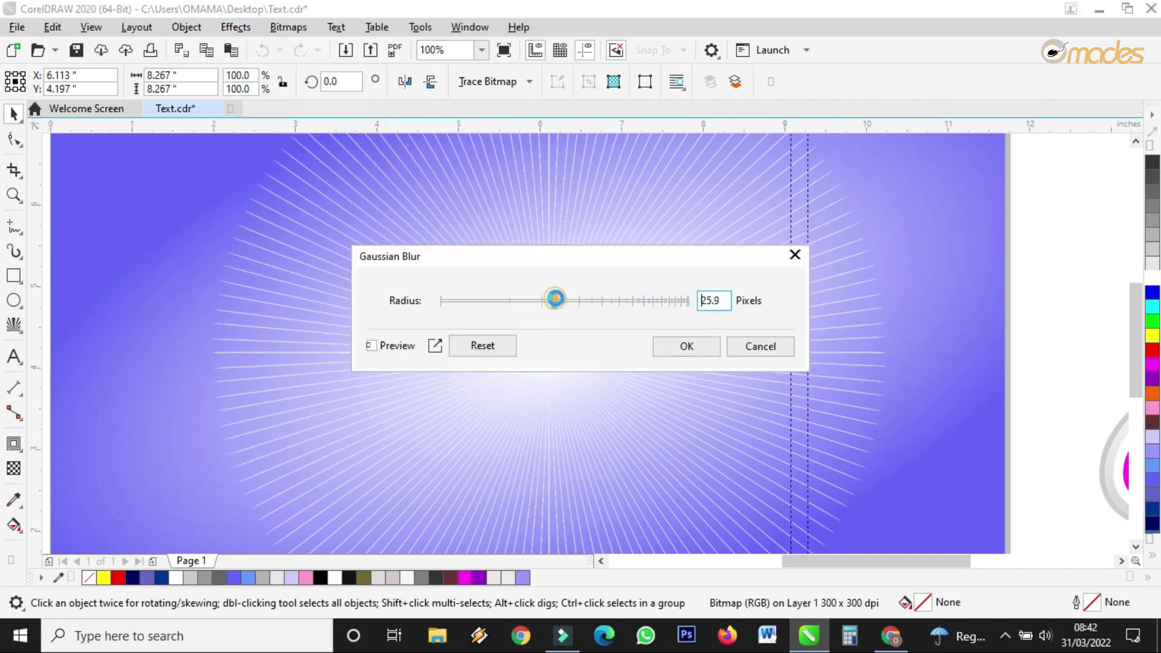
click(529, 306)
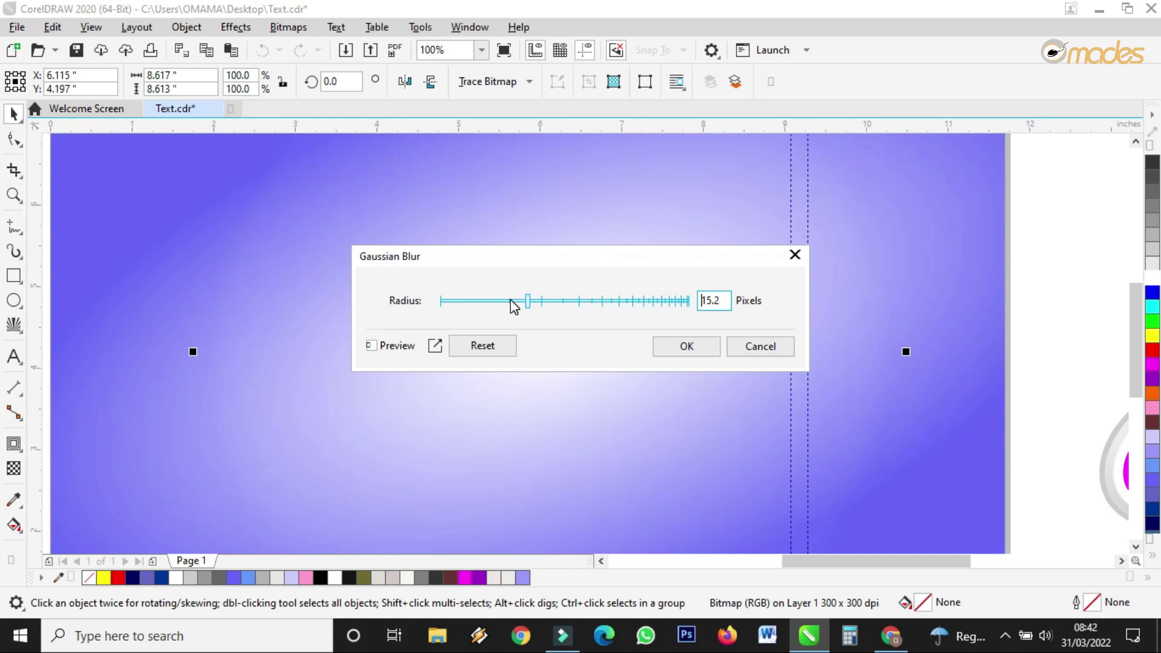
click(510, 301)
click(486, 302)
click(476, 302)
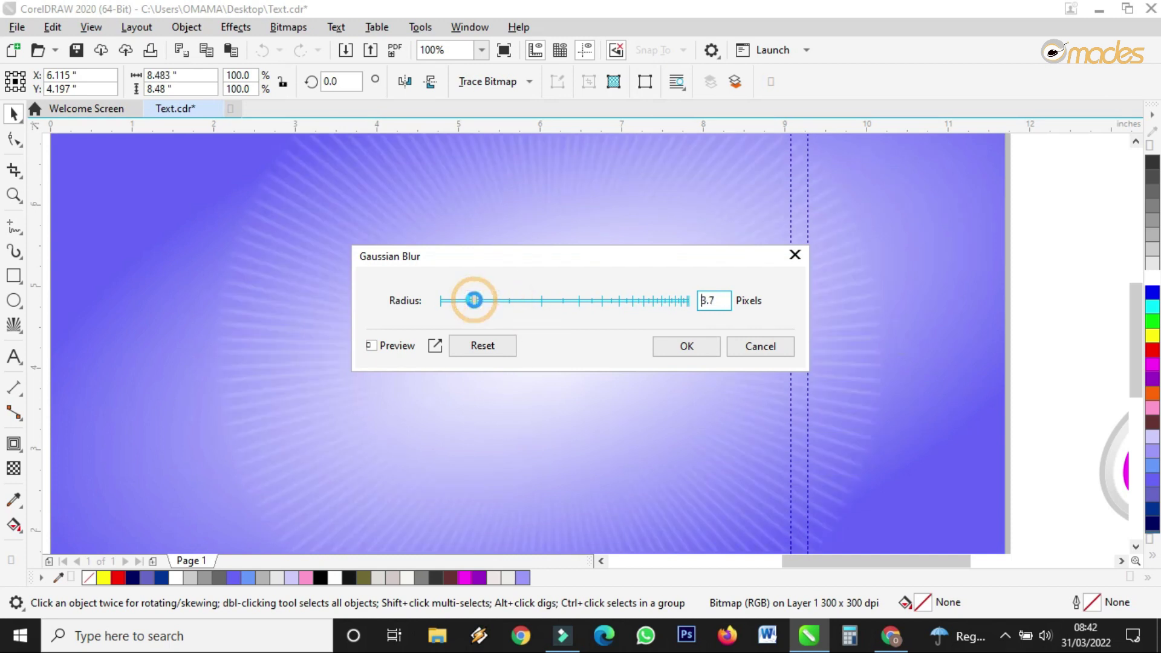
click(480, 302)
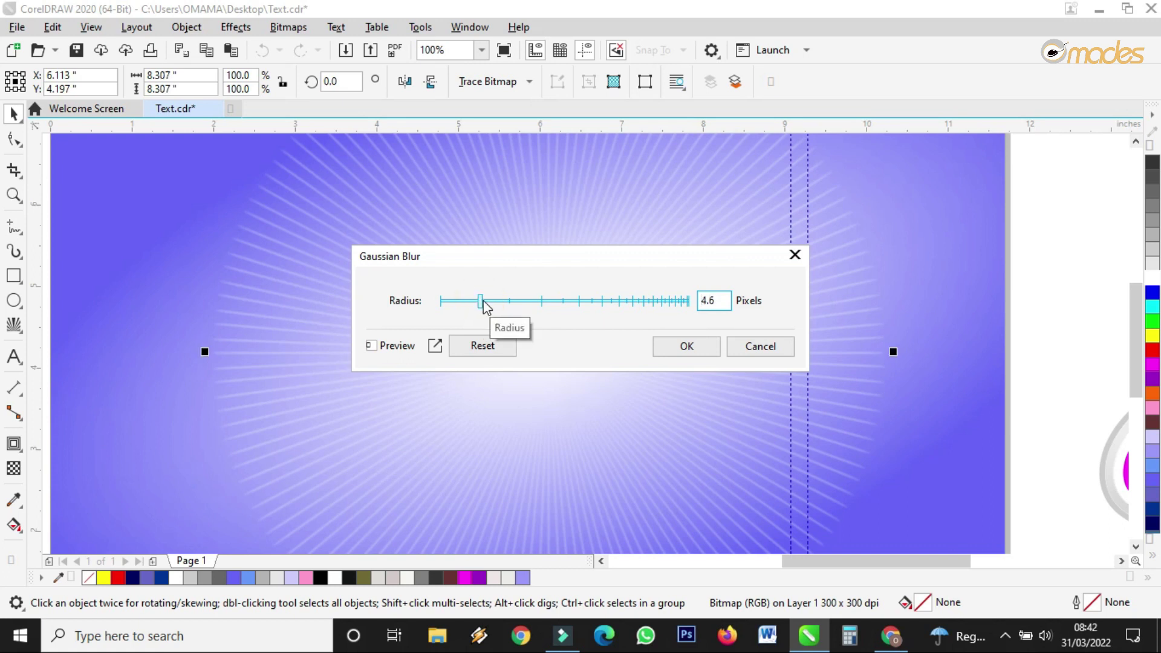
click(488, 301)
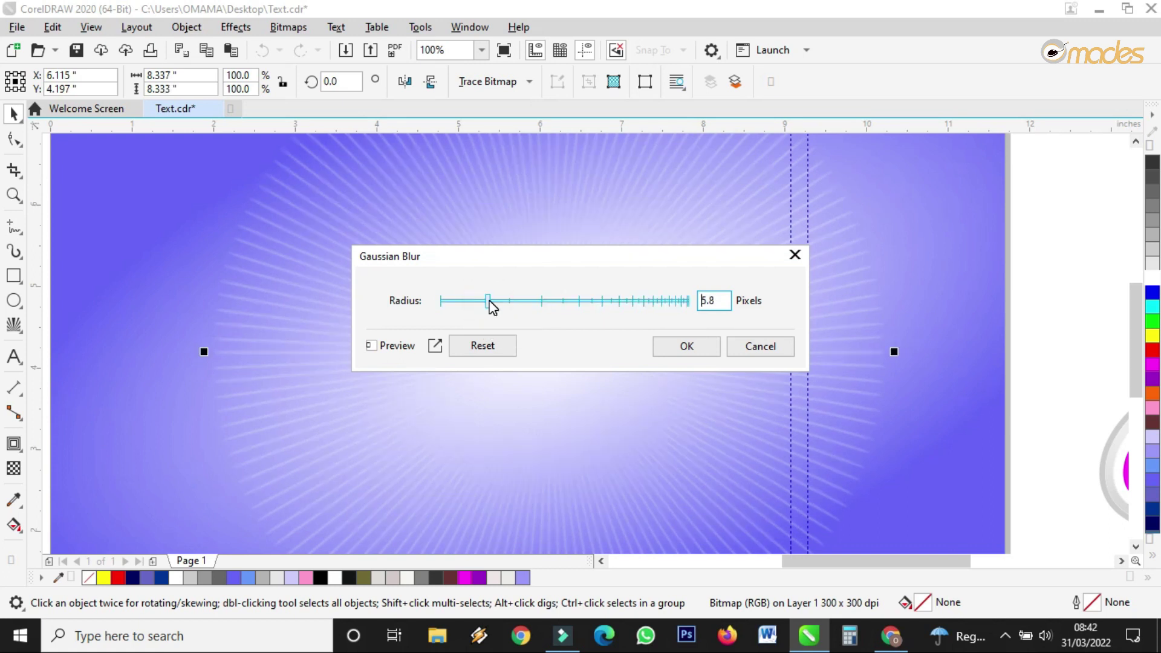
drag(492, 305, 499, 306)
click(501, 304)
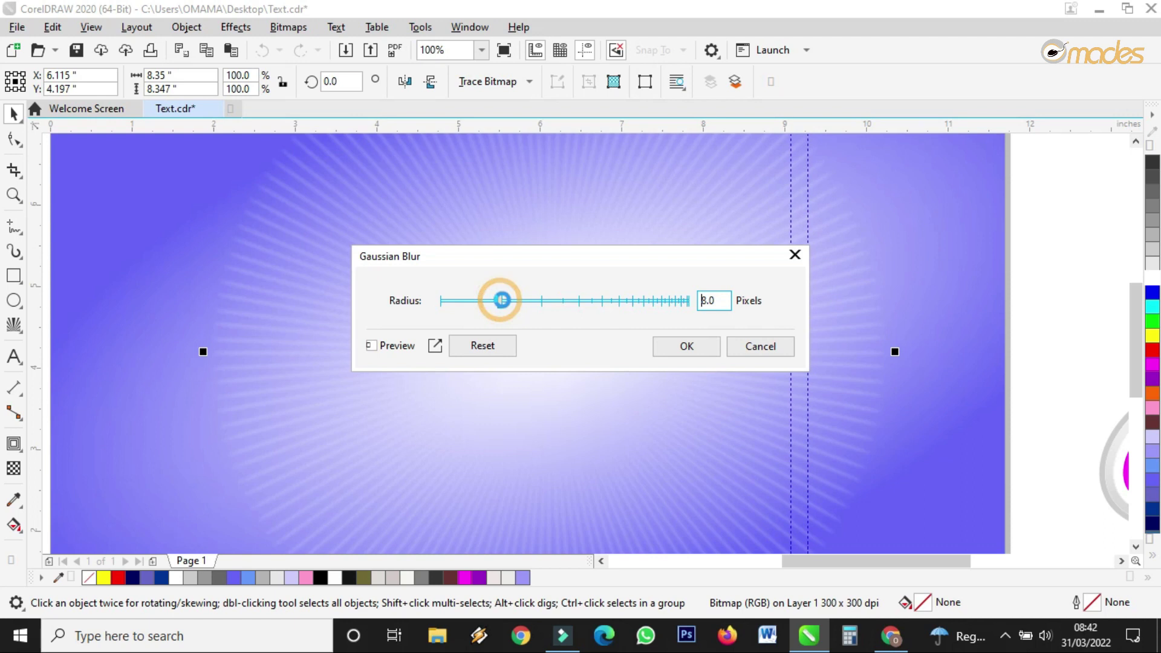
click(507, 305)
click(514, 304)
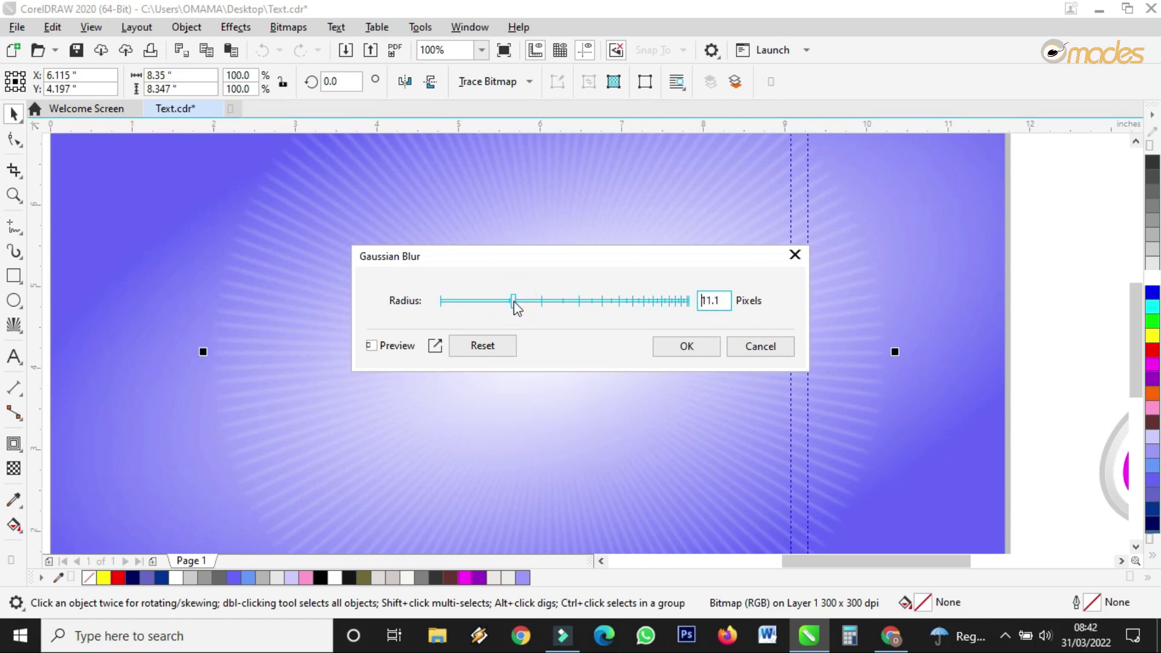
click(521, 302)
click(535, 302)
click(526, 299)
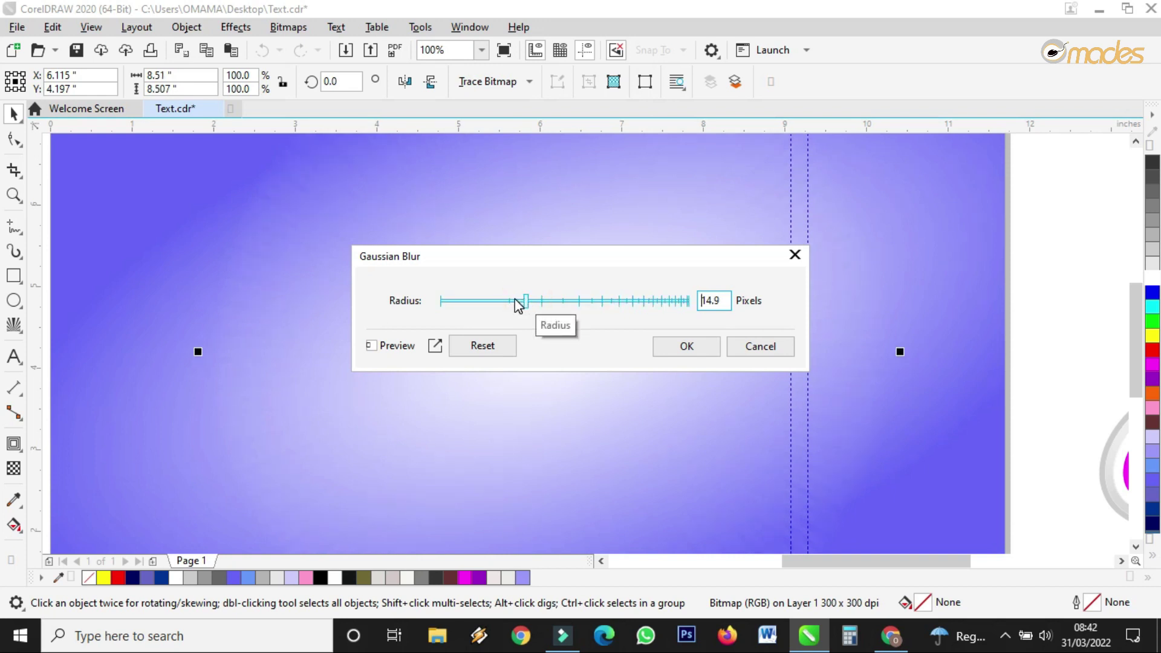
click(514, 300)
click(504, 298)
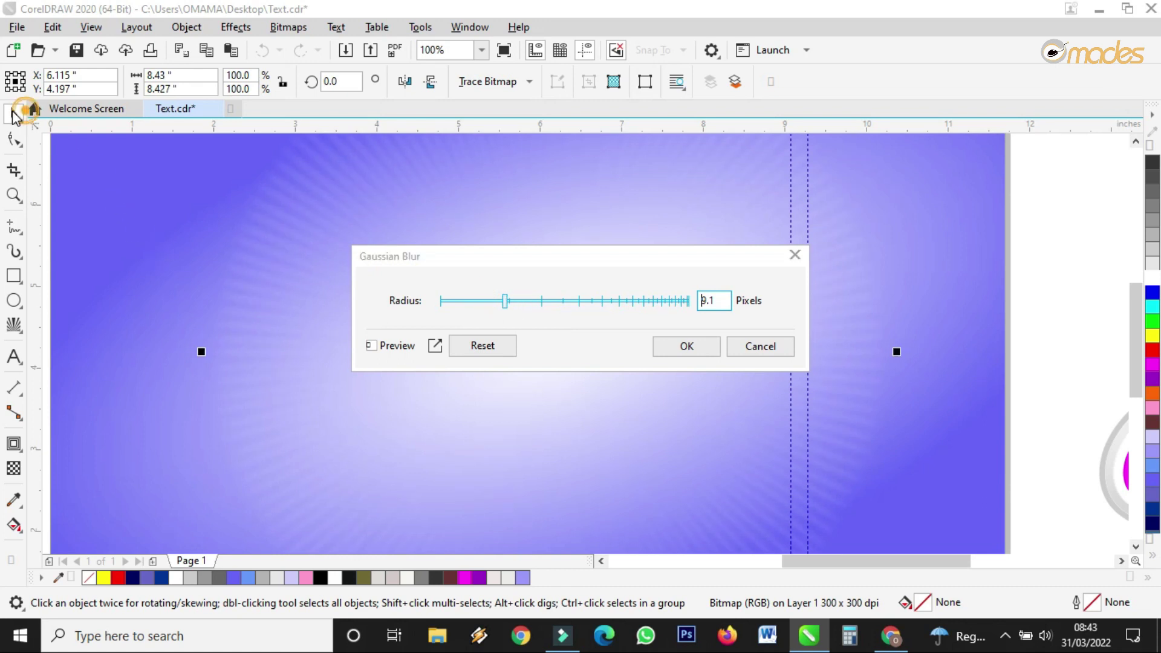
click(669, 341)
Move the "Style" lettering group onto the background over the rays and enlarge it to about 103.4%.
scroll(593, 292, down, 2)
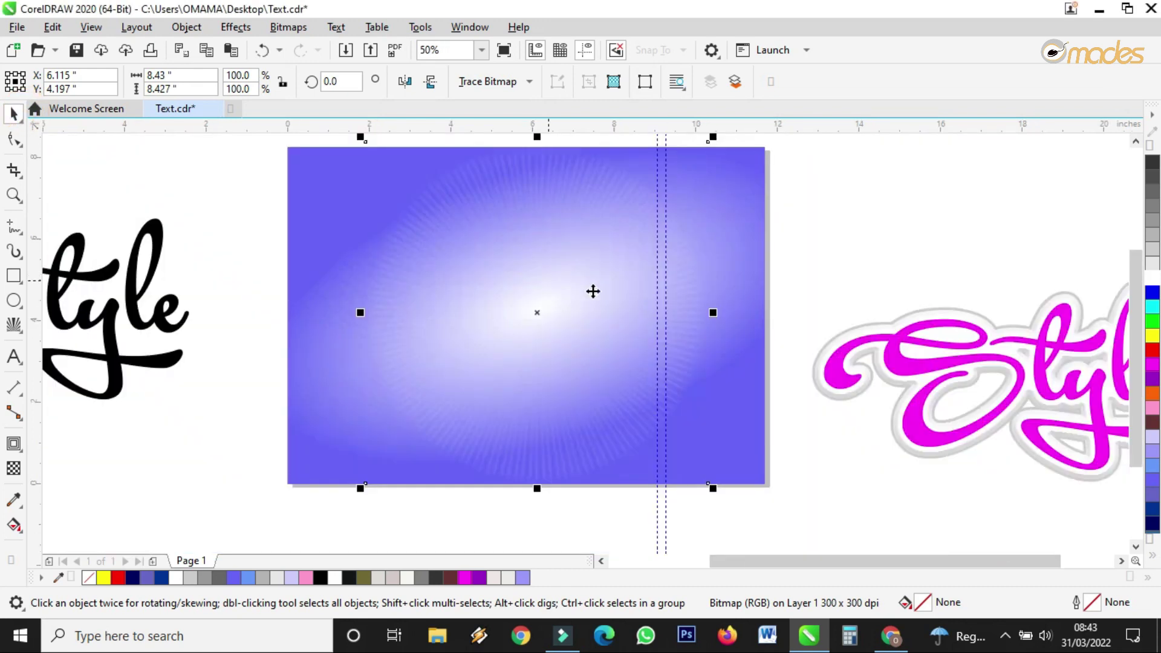
click(1004, 360)
drag(1004, 360, 532, 276)
drag(707, 193, 720, 188)
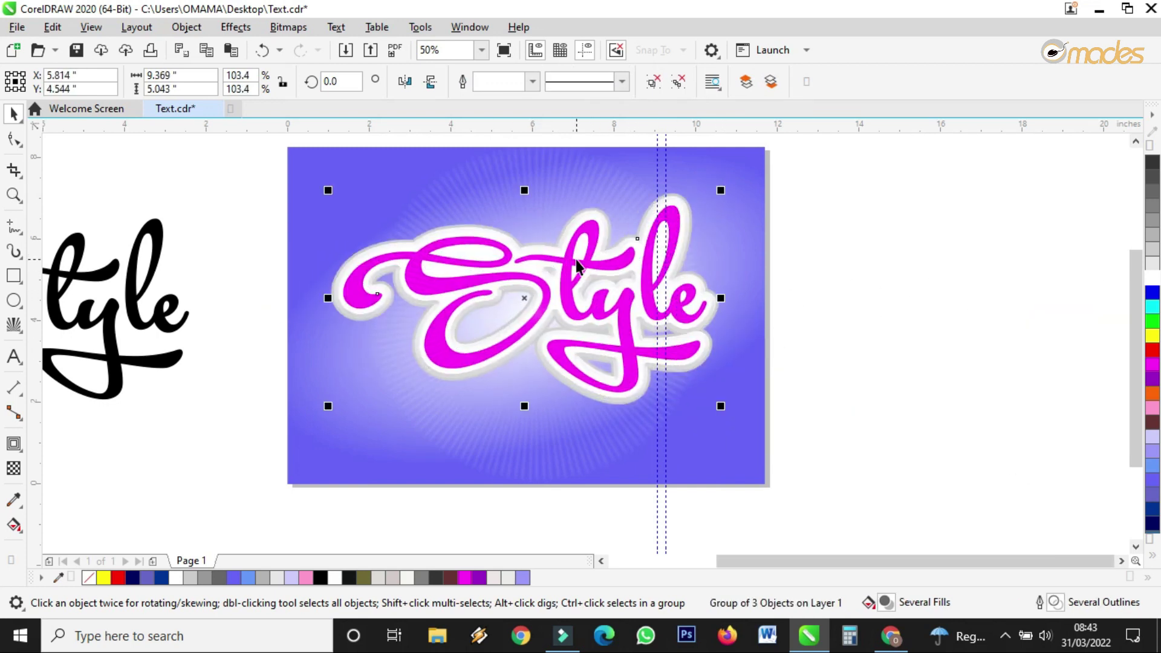
Undo the last change to the ray bitmap and bring the "Style" lettering group to the front.
key(ctrl+z)
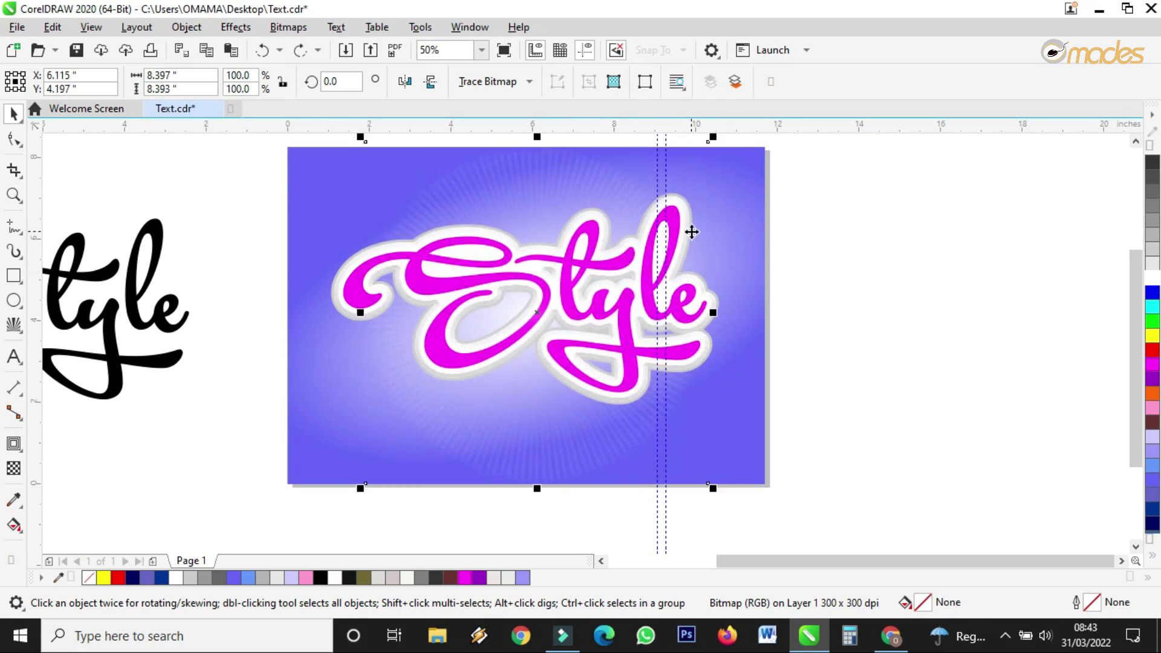
click(342, 281)
scroll(342, 278, up, 2)
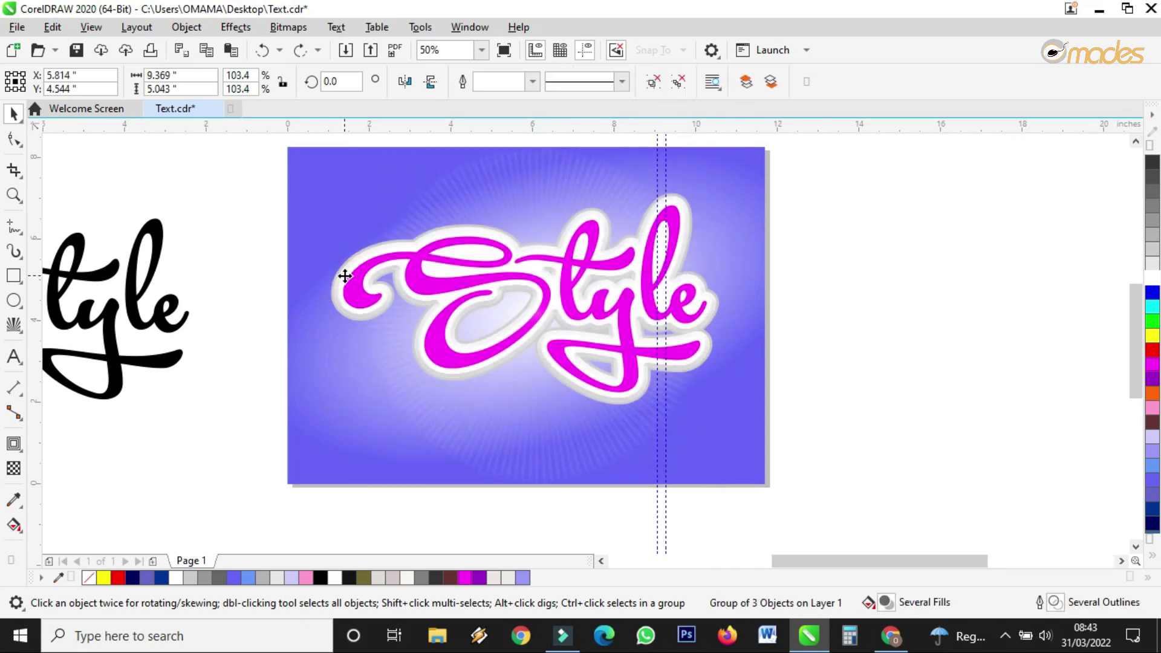
right_click(344, 276)
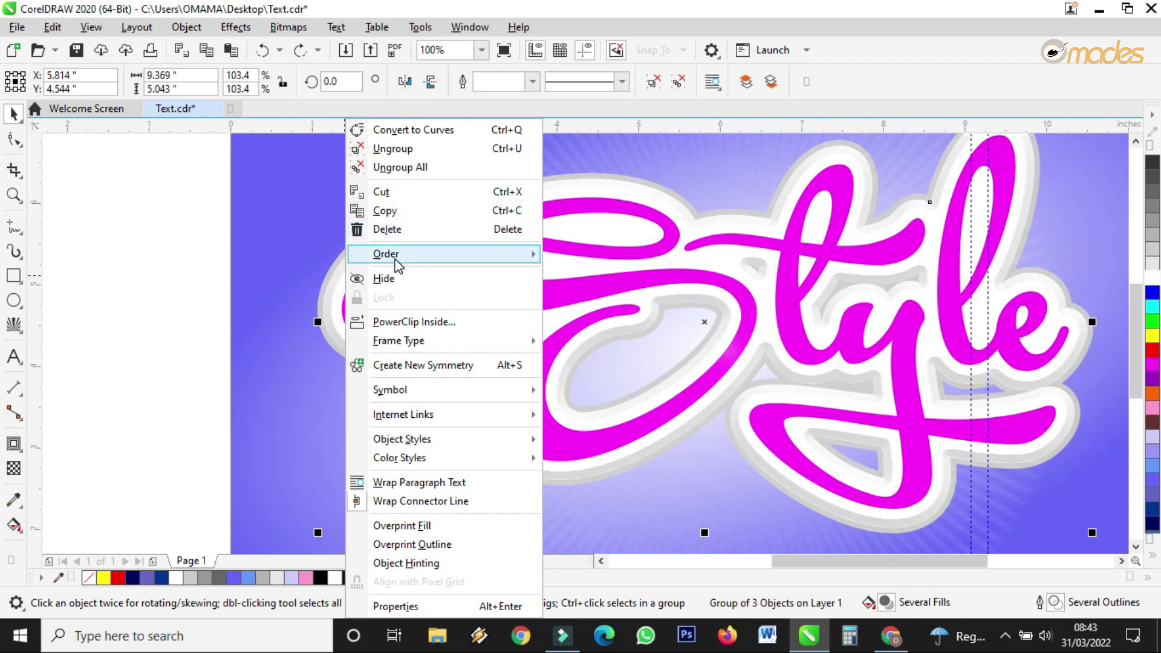
mouse_move(396, 260)
click(608, 257)
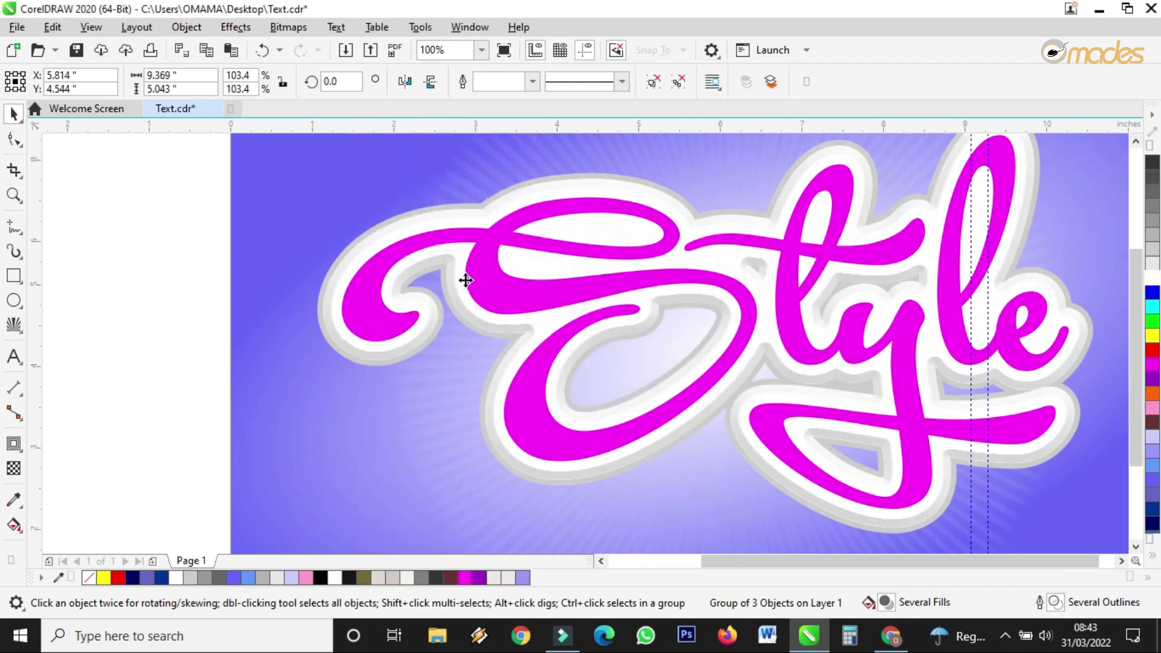
Move the "Style" lettering group slightly down on the background and deselect it.
scroll(437, 289, down, 2)
click(436, 287)
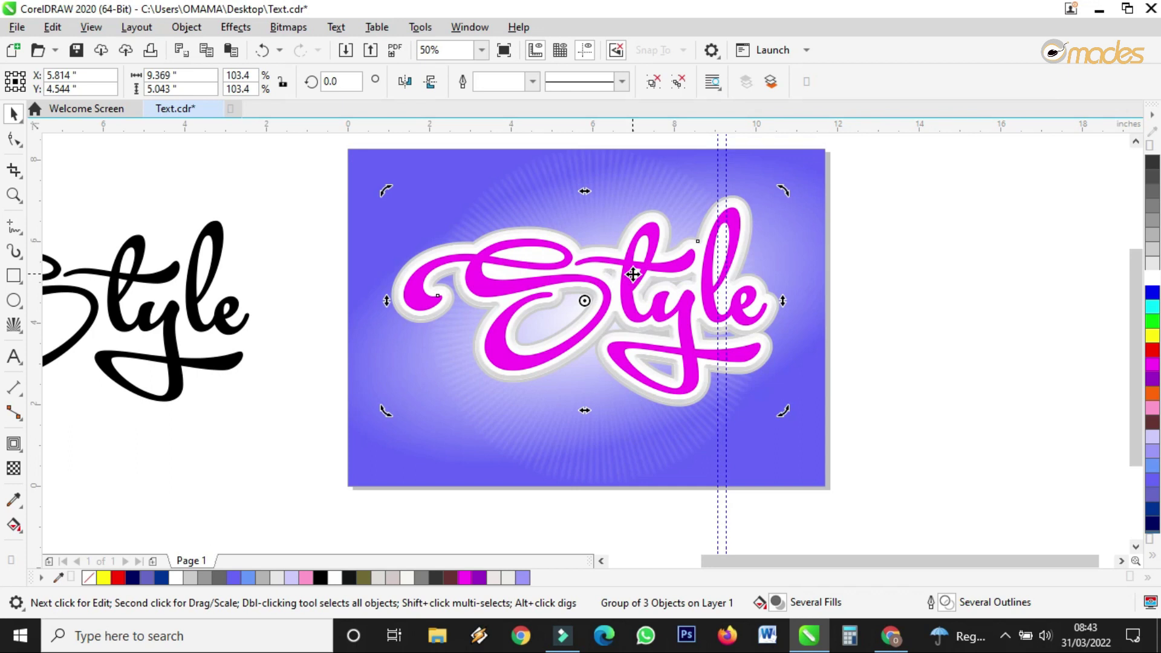
drag(632, 273, 632, 291)
click(891, 293)
click(628, 206)
click(862, 254)
Delete the black "Style" lettering curve lying beside the page.
click(102, 249)
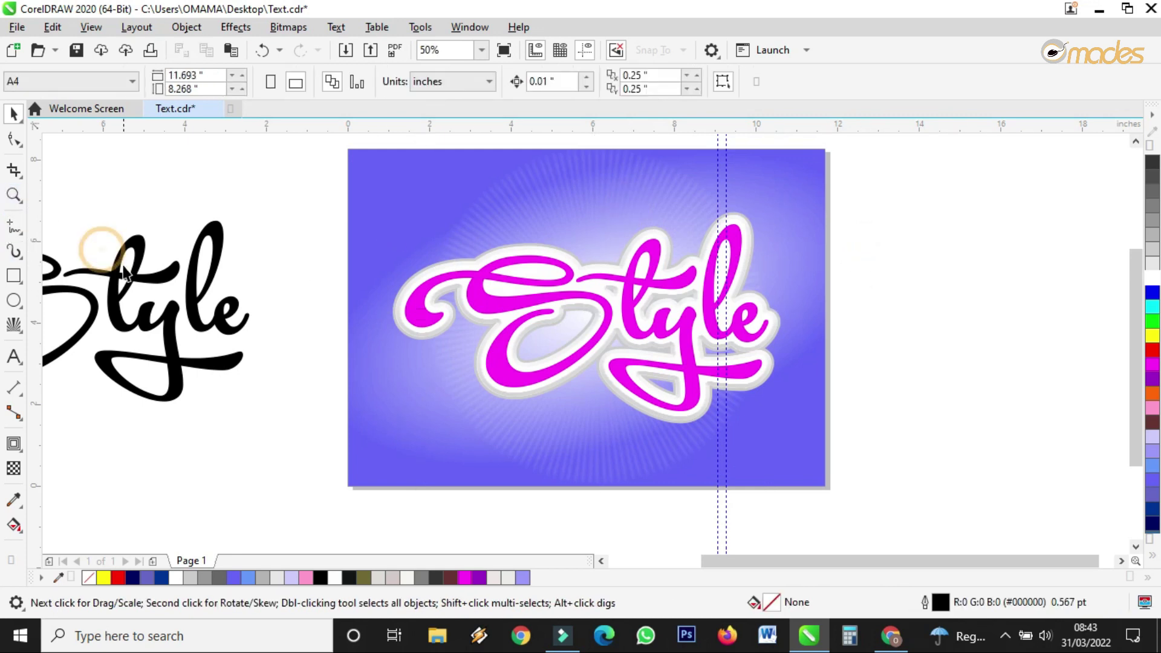
click(140, 240)
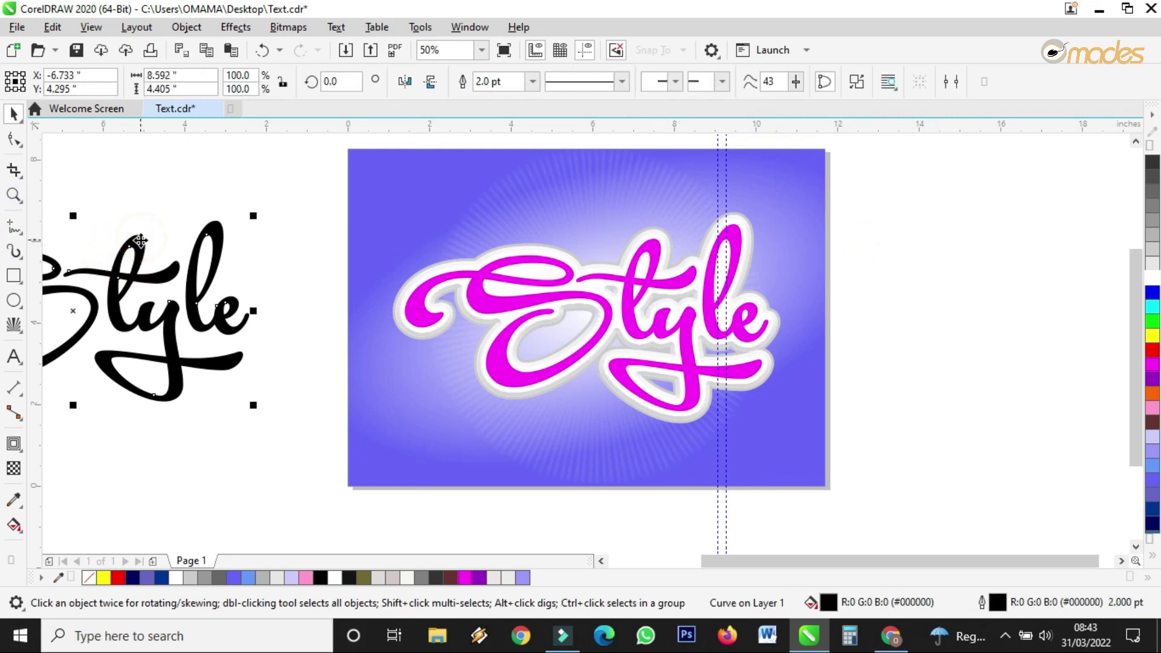
key(Delete)
Resize the blurred ray bitmap behind the lettering to about 9.81 inches wide and 5.02 inches high.
click(13, 194)
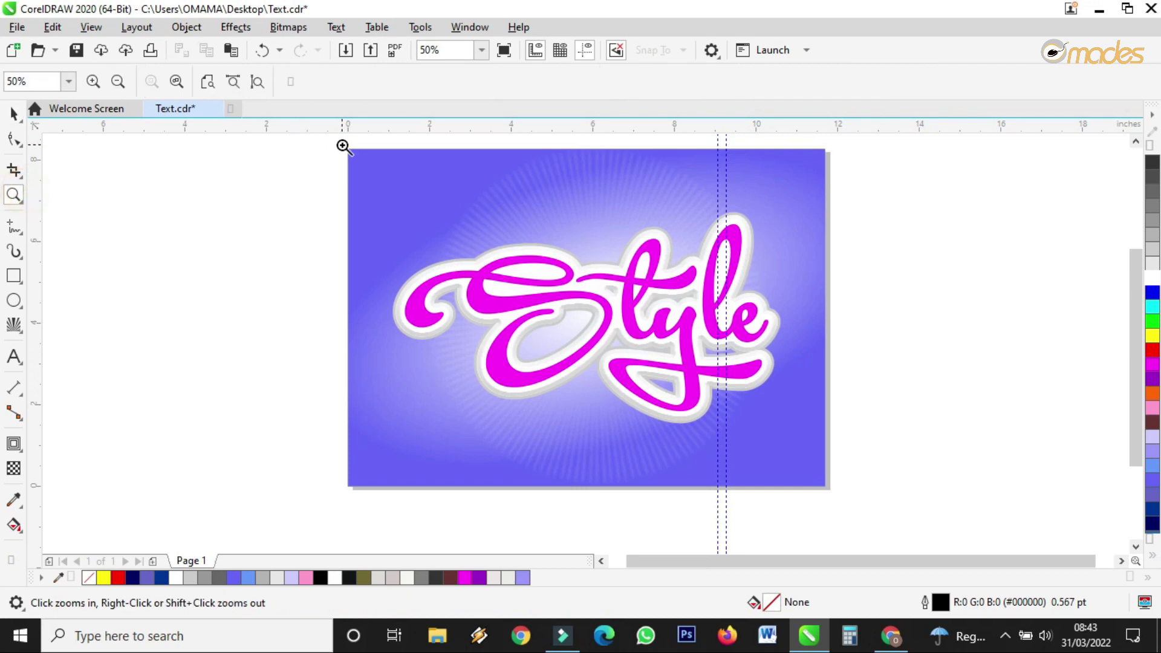
click(13, 112)
click(596, 206)
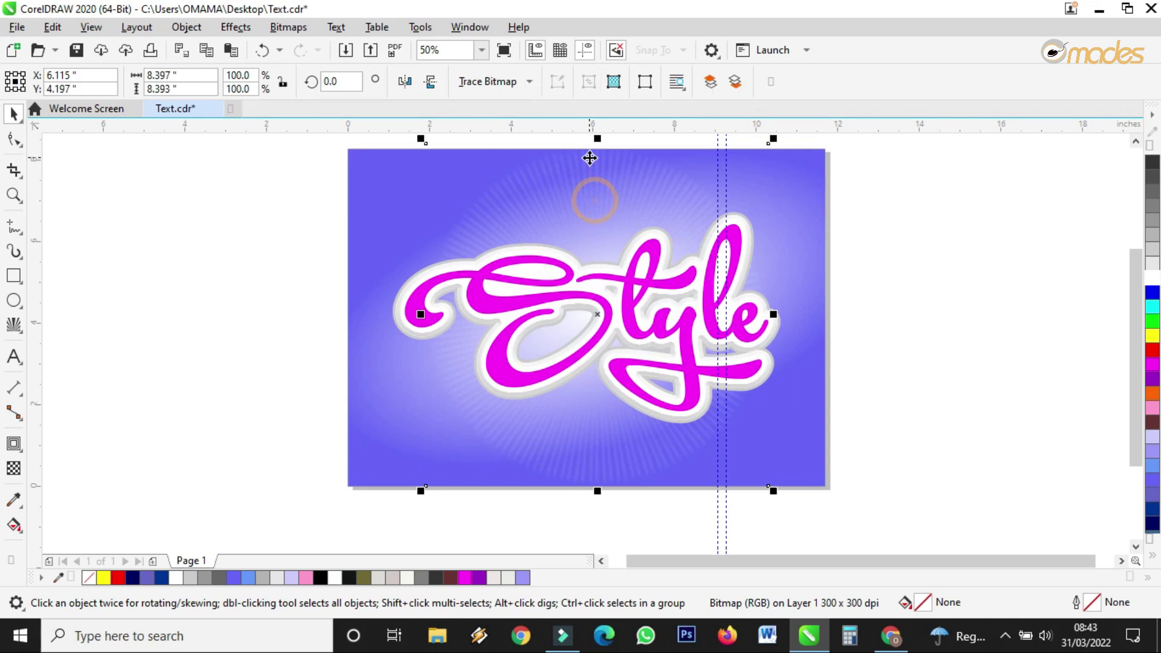
drag(596, 135, 597, 172)
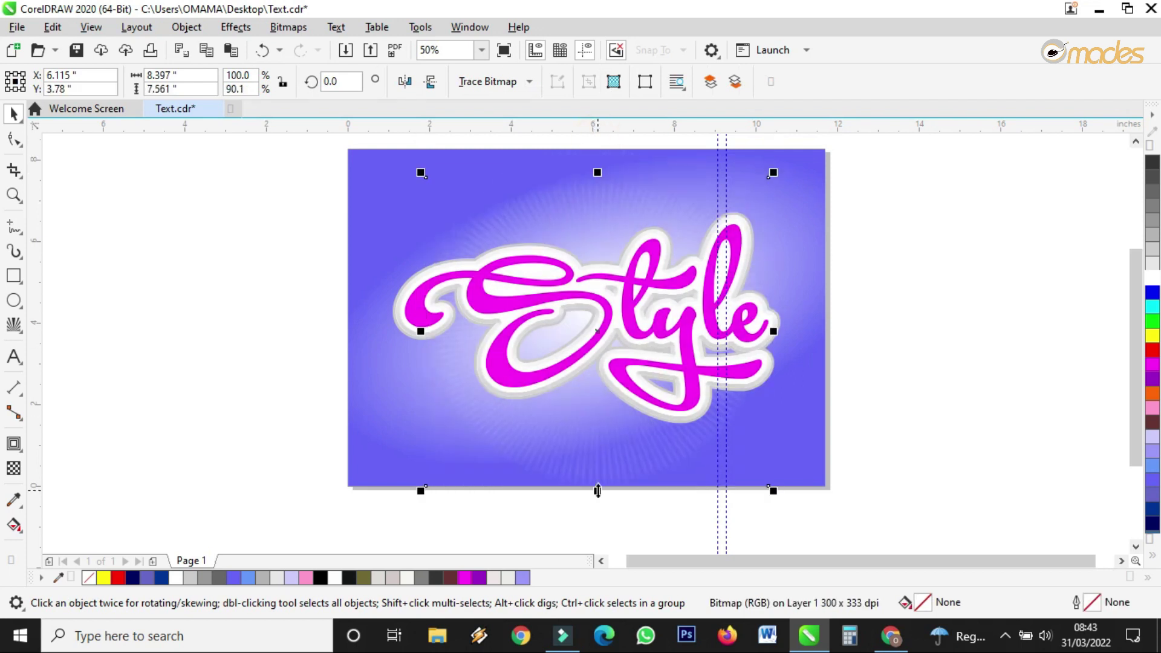
drag(596, 488, 597, 430)
drag(599, 172, 597, 216)
drag(778, 325, 802, 325)
drag(420, 324, 388, 323)
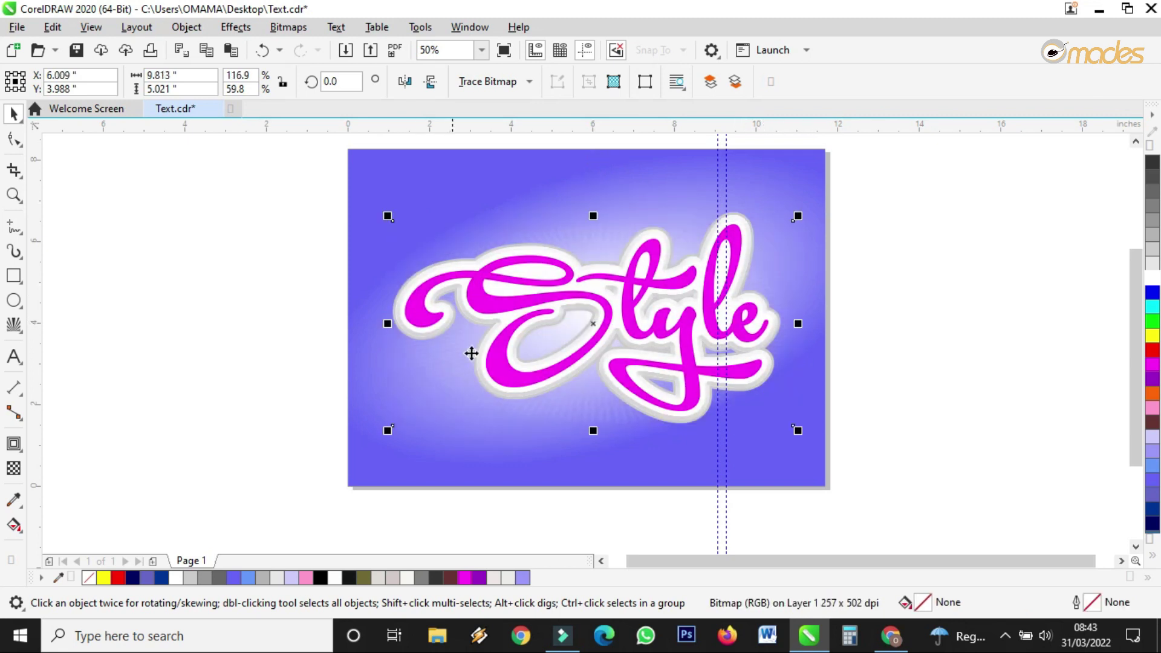
Delete the two vertical guidelines crossing the lettering.
click(14, 195)
drag(337, 144, 803, 453)
drag(831, 491, 832, 488)
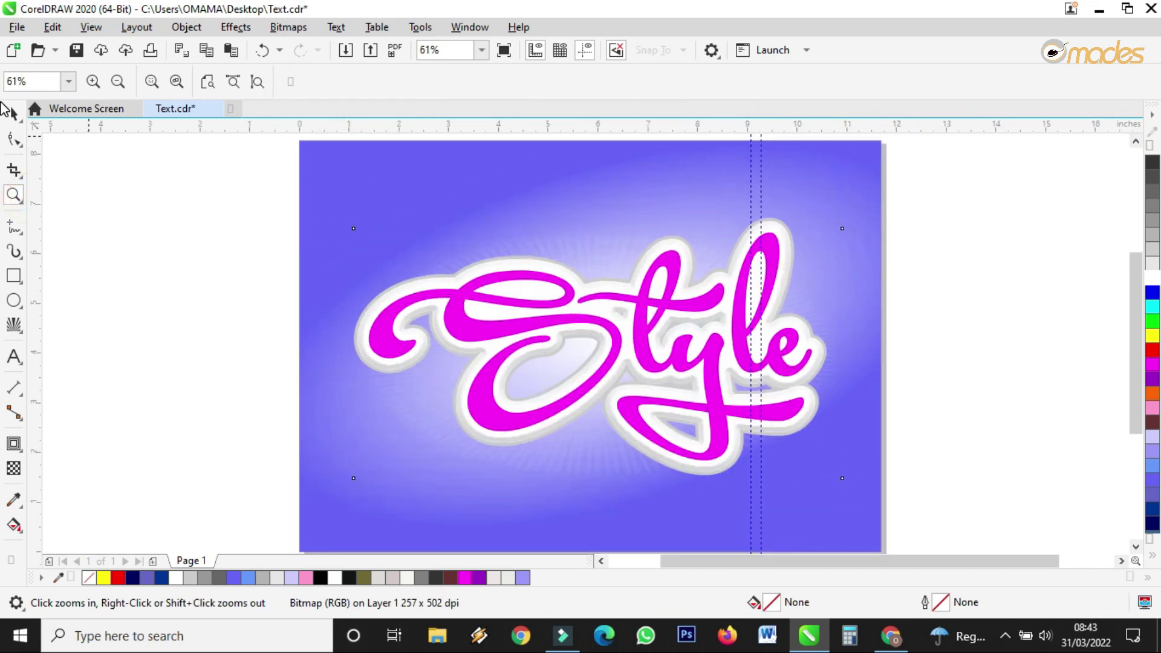
click(13, 114)
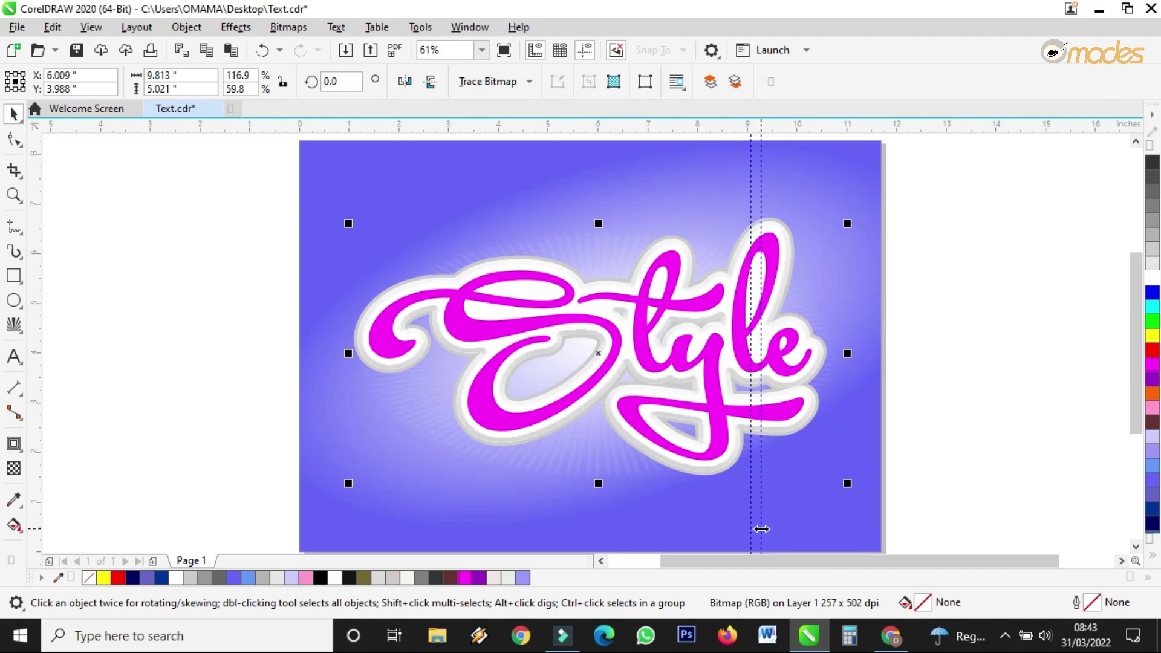
click(761, 529)
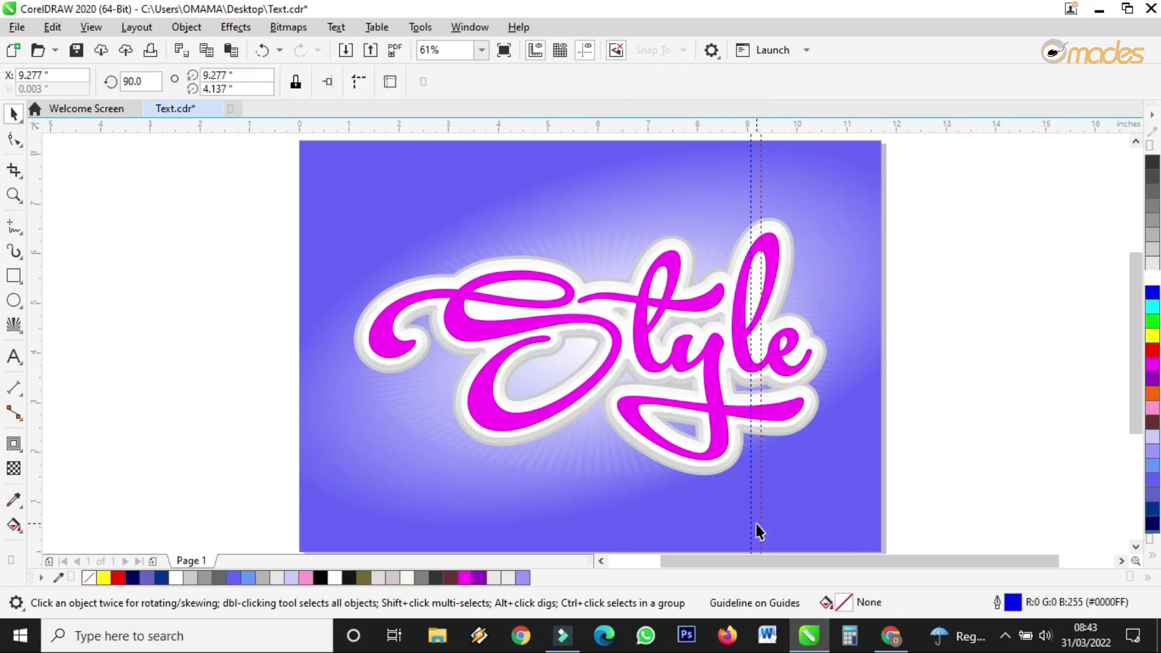
key(Delete)
click(750, 526)
key(Delete)
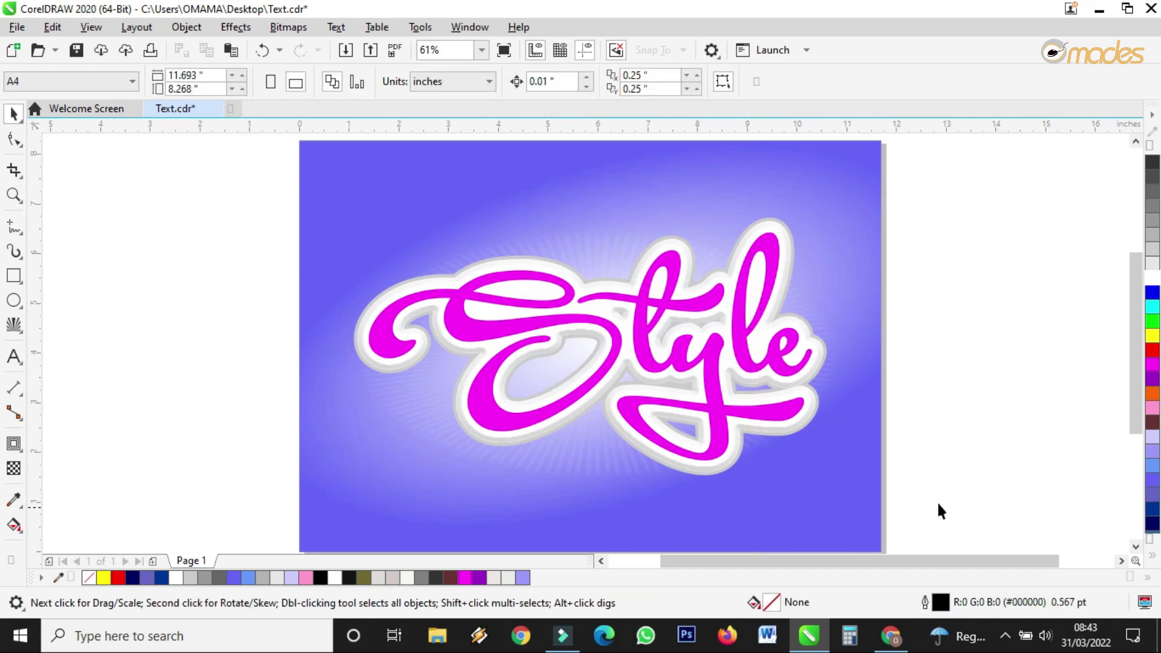
scroll(823, 483, down, 2)
click(13, 195)
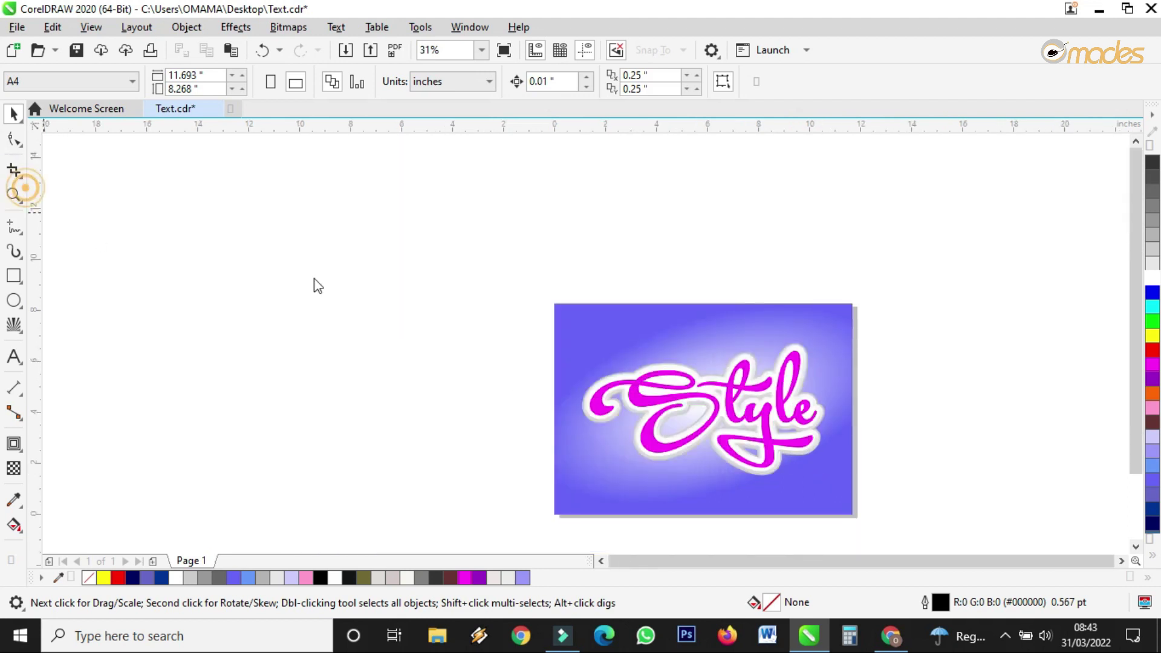
drag(533, 292, 903, 534)
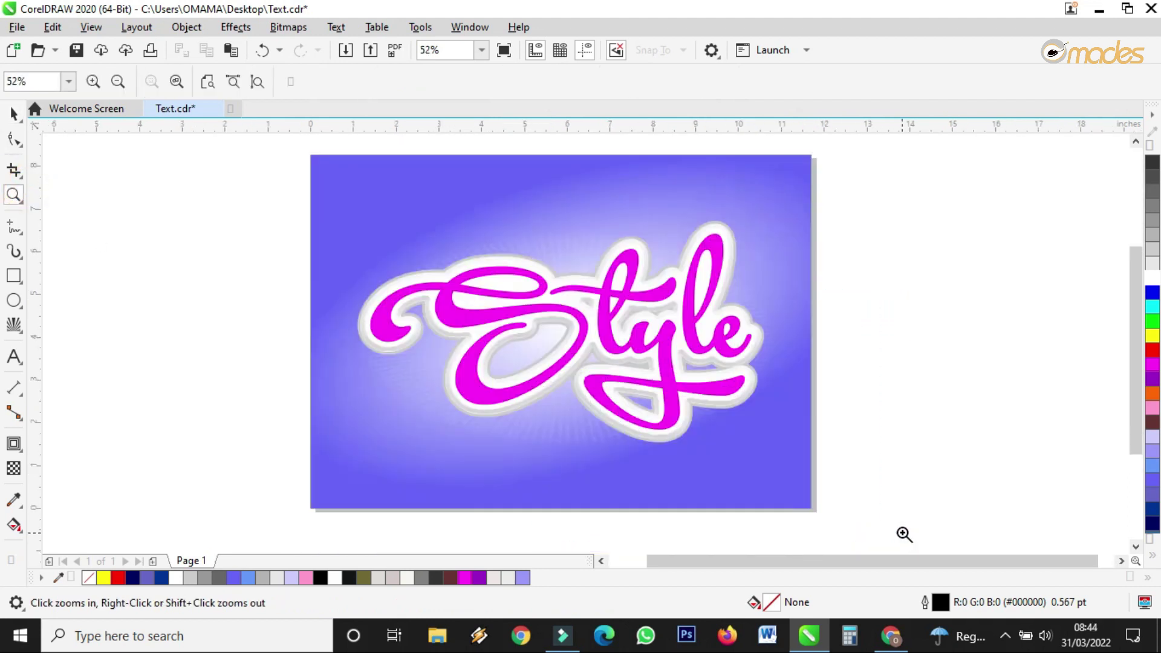